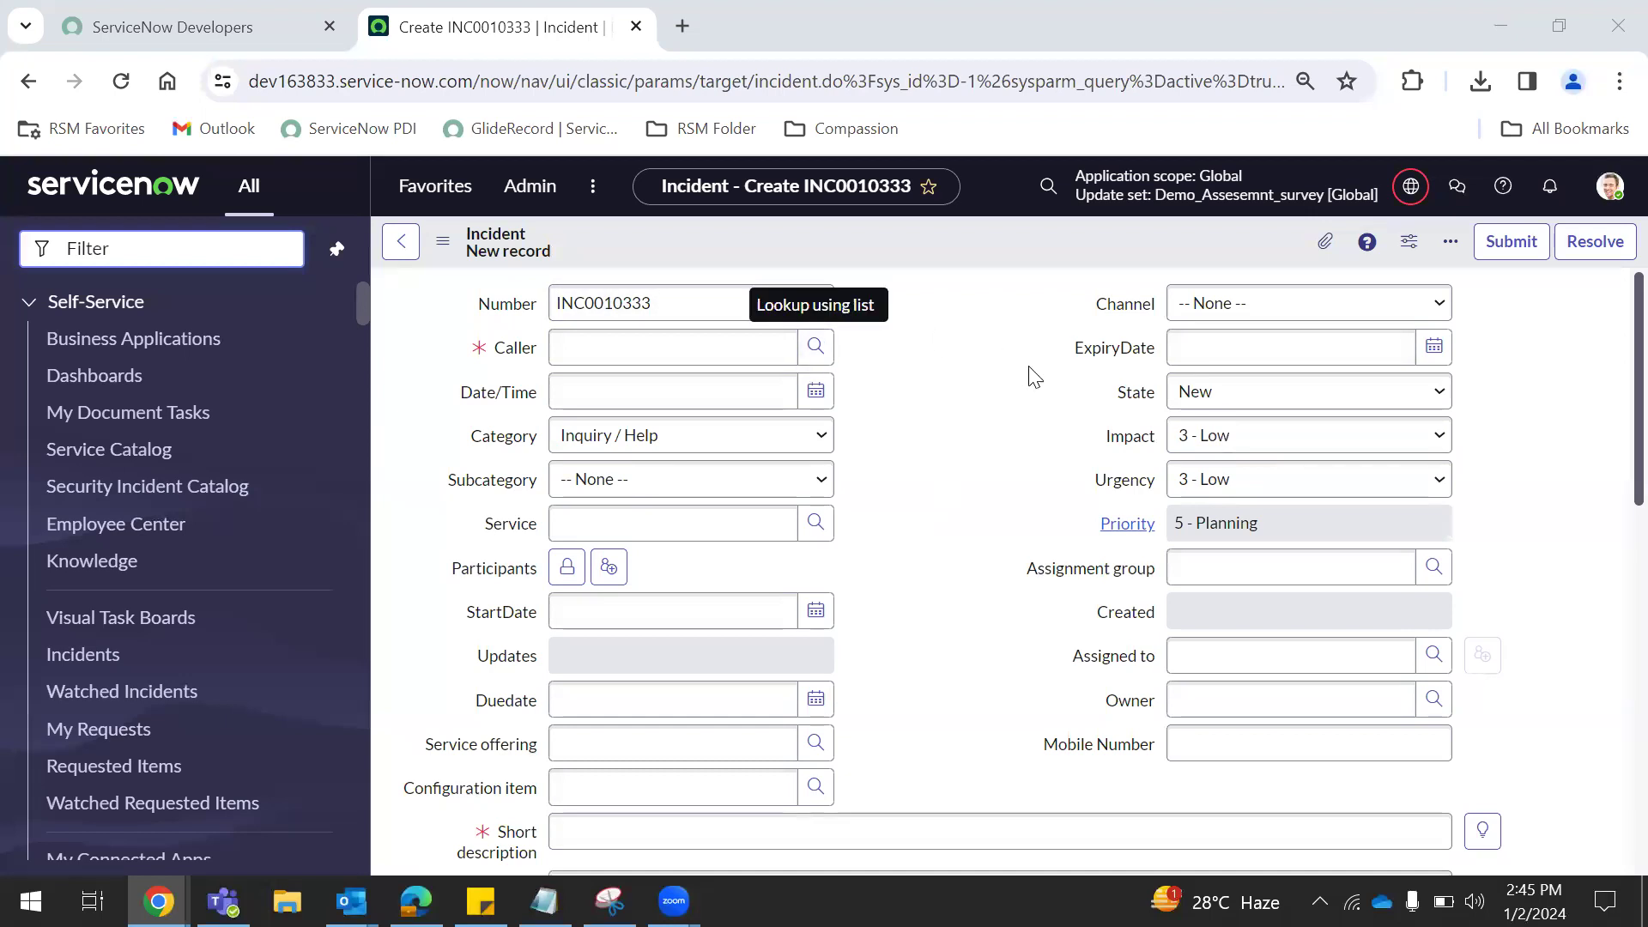
Step: Review the new incident's State choices and open problem record PRB0000001 from the list of all problems in a separate tab
{"action": "left_click", "coordinate": [1190, 407]}
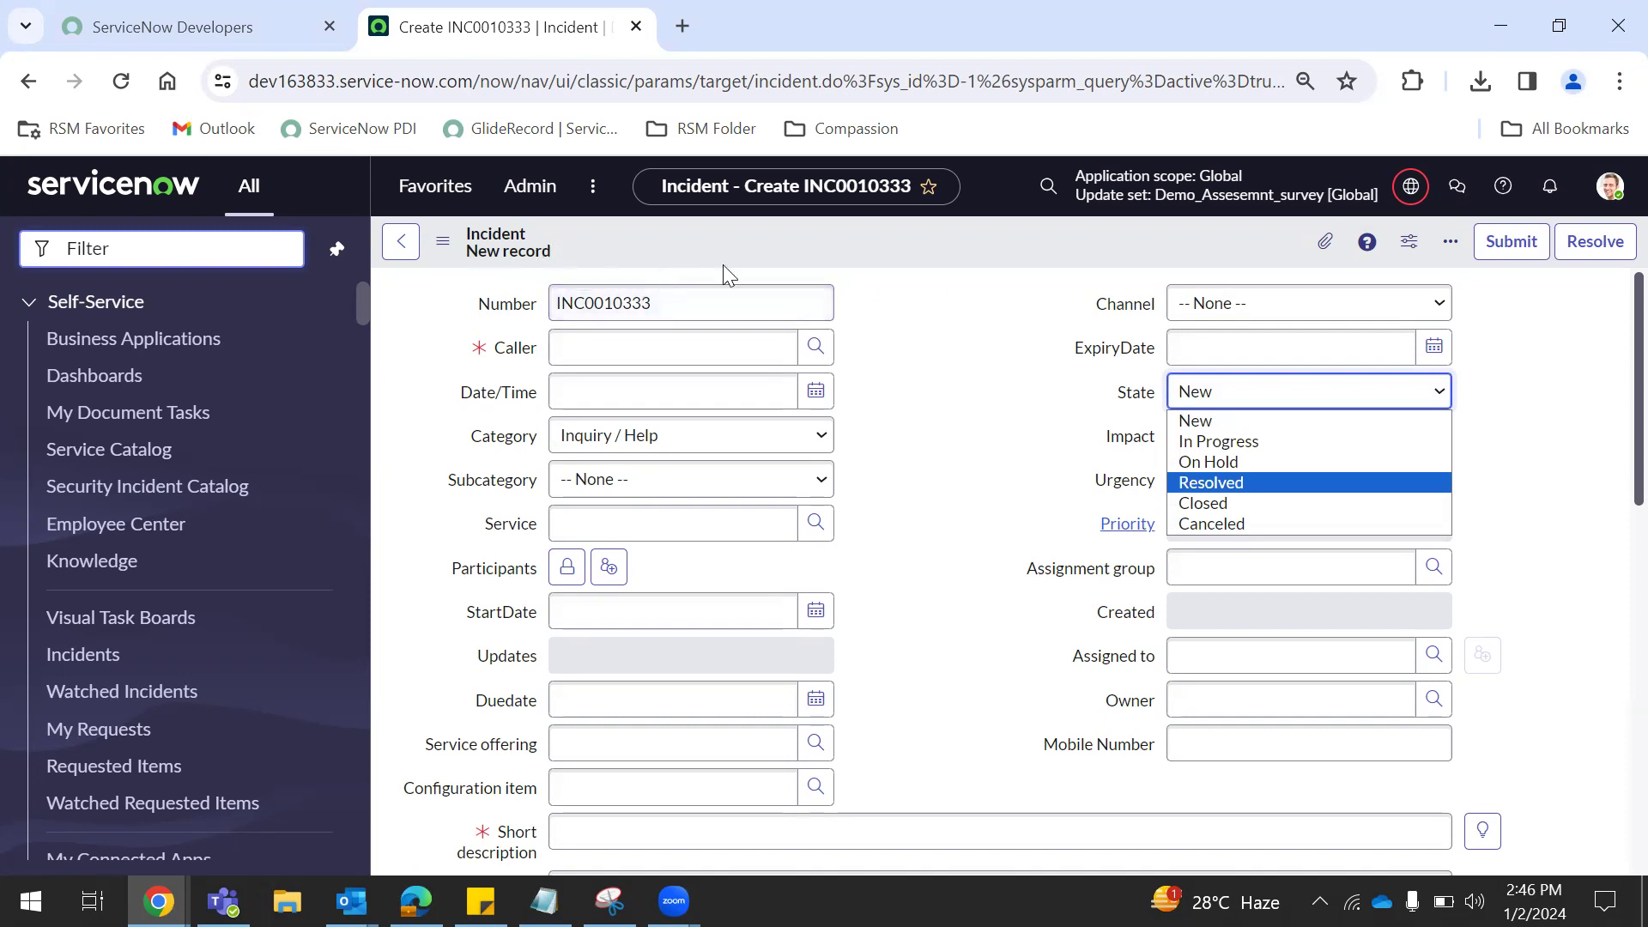
{"action": "left_click", "coordinate": [111, 248]}
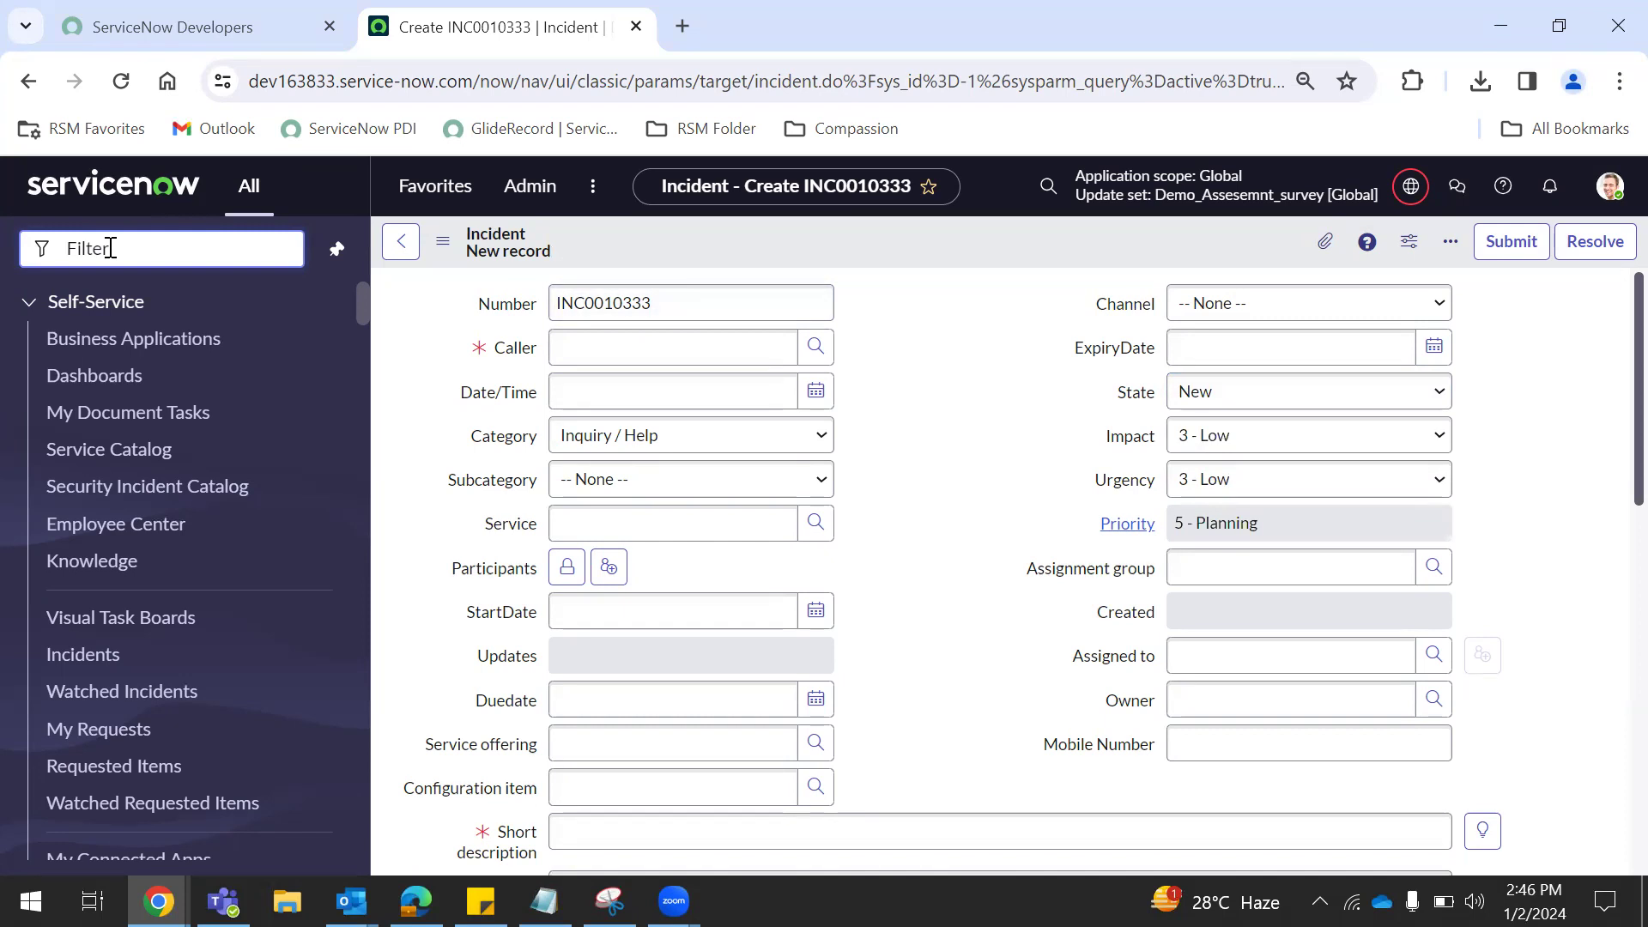
{"action": "type", "text": "probl"}
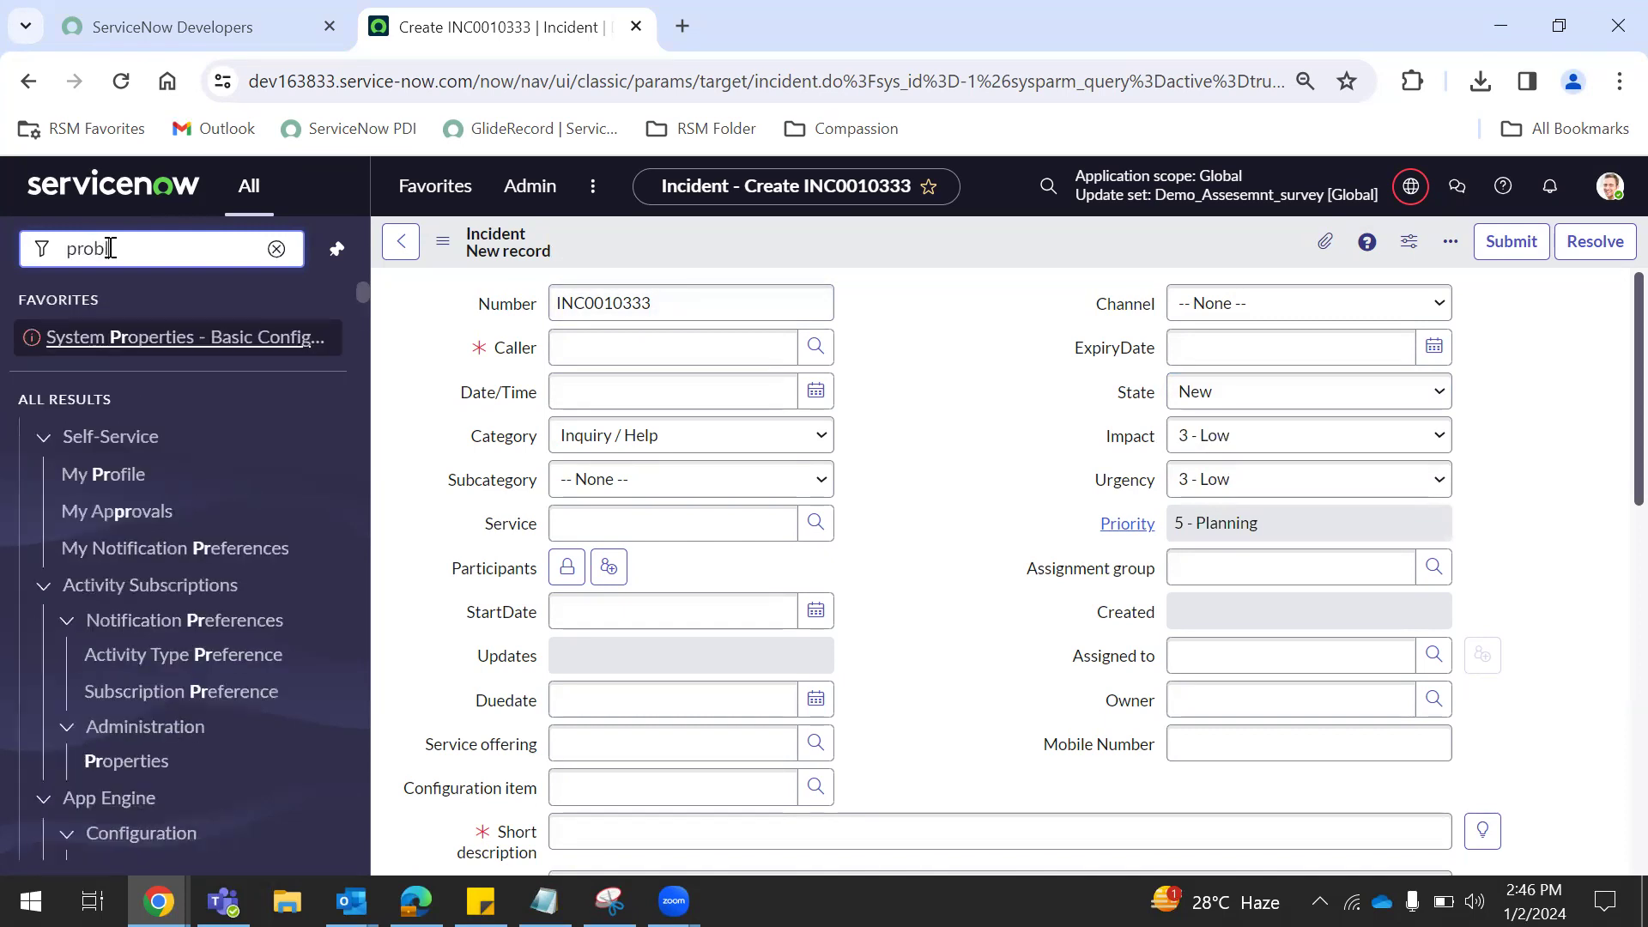
{"action": "type", "text": "em"}
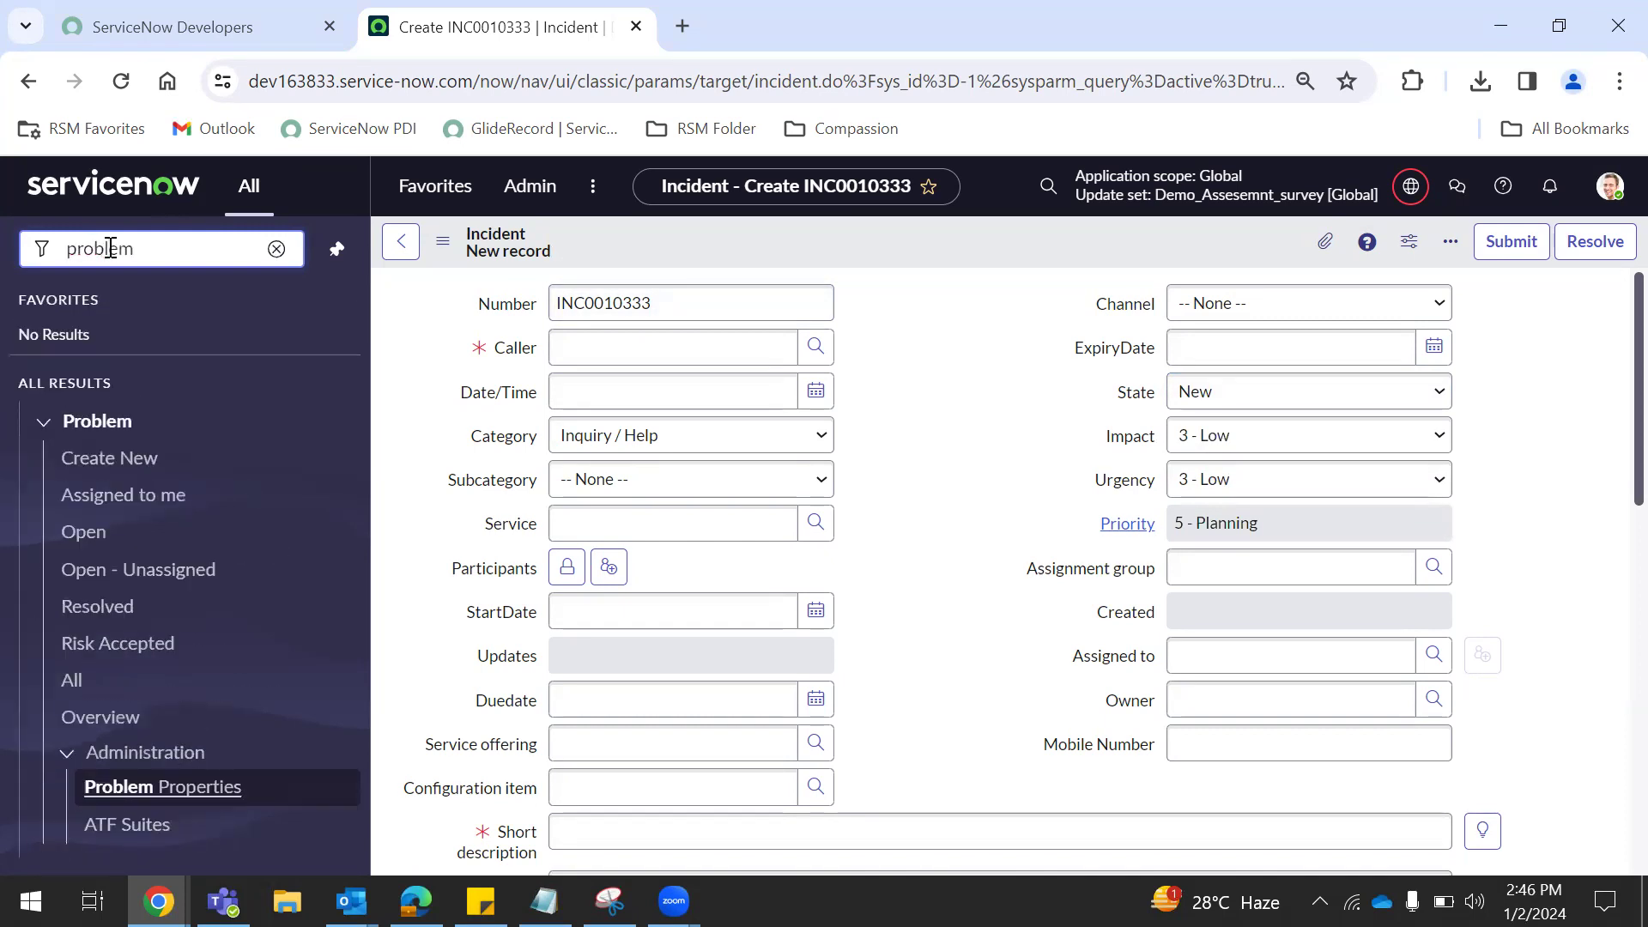
{"action": "middle_click", "coordinate": [73, 684]}
{"action": "left_click", "coordinate": [798, 13]}
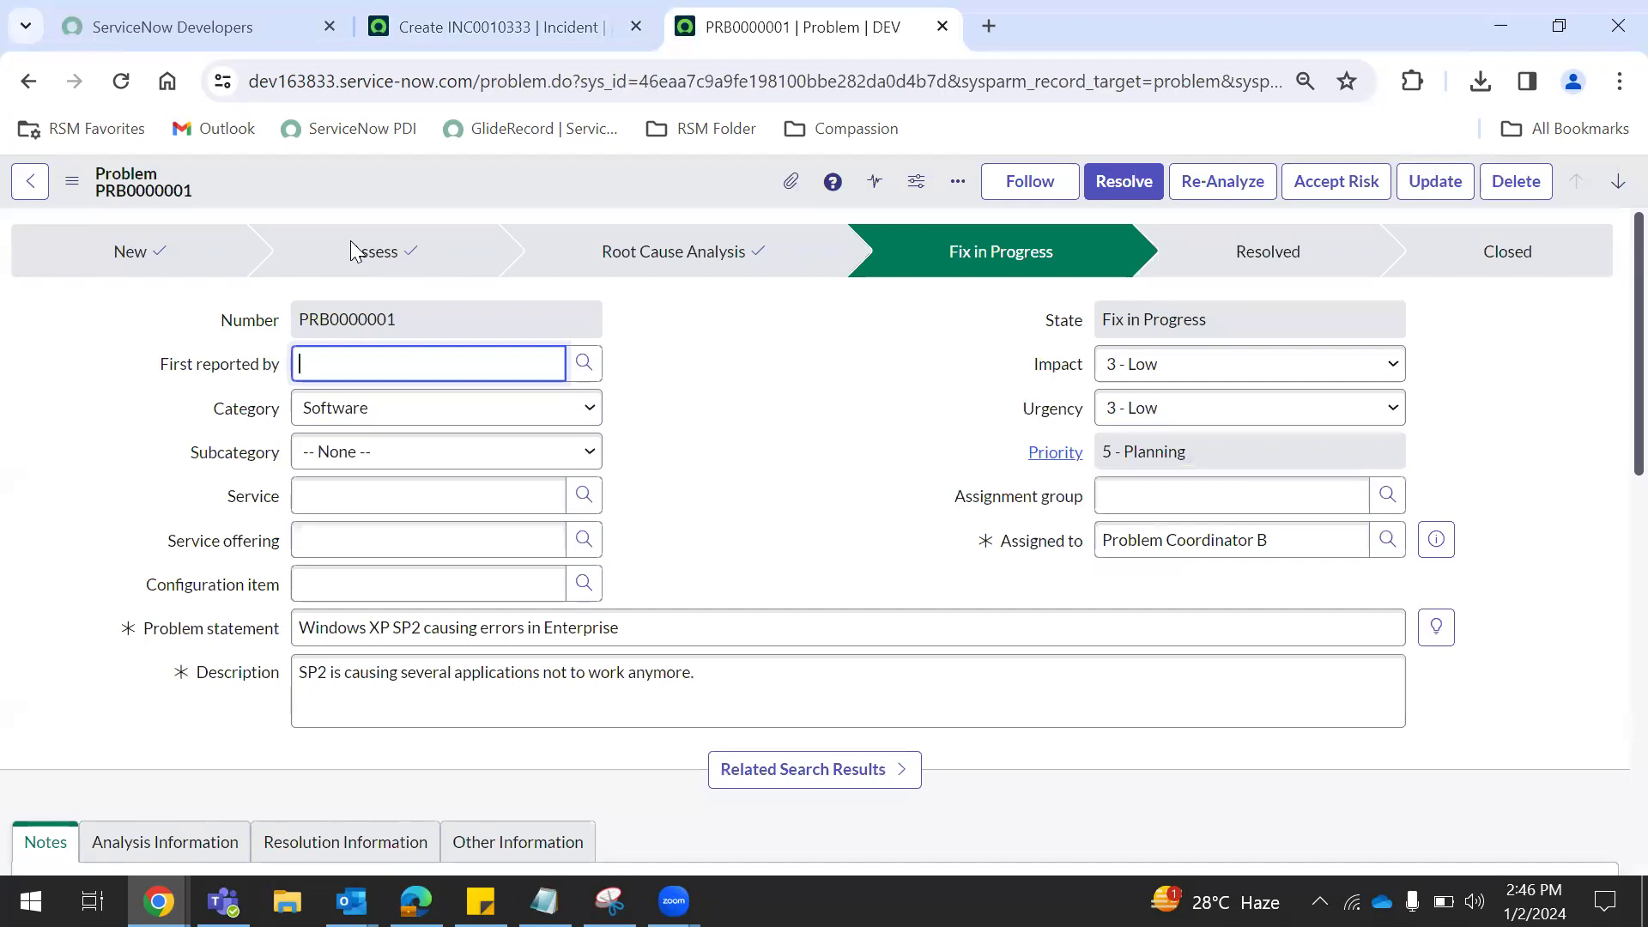
Step: Return to the new incident form and review the available State choices without changing the value
{"action": "left_click", "coordinate": [493, 27]}
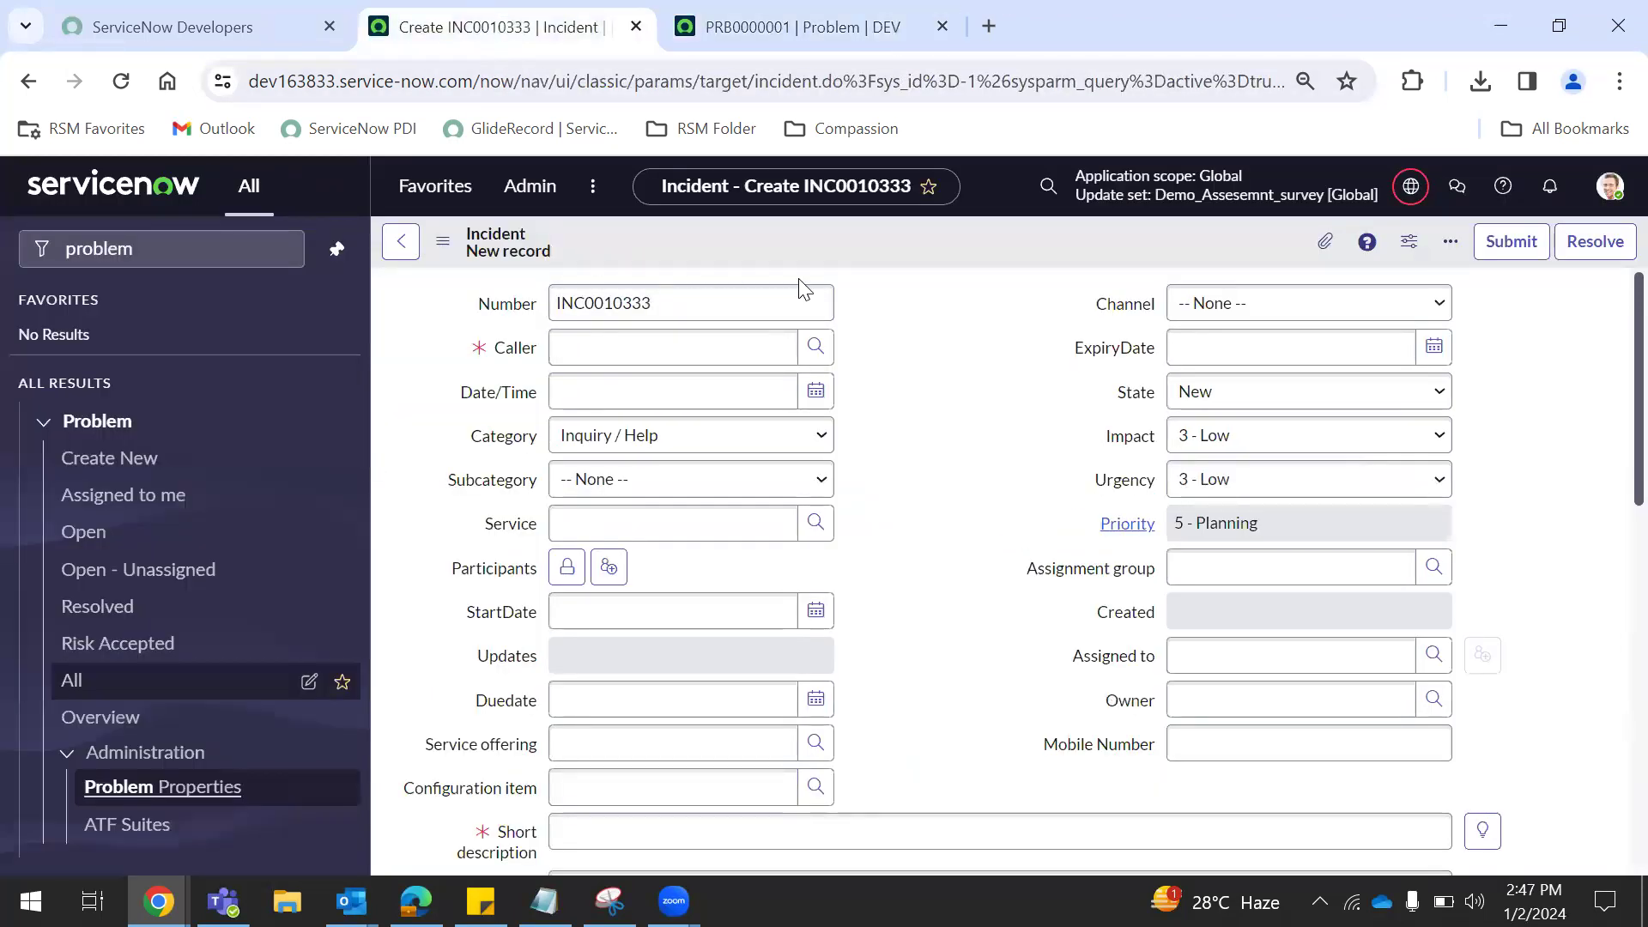
{"action": "left_click", "coordinate": [1229, 389]}
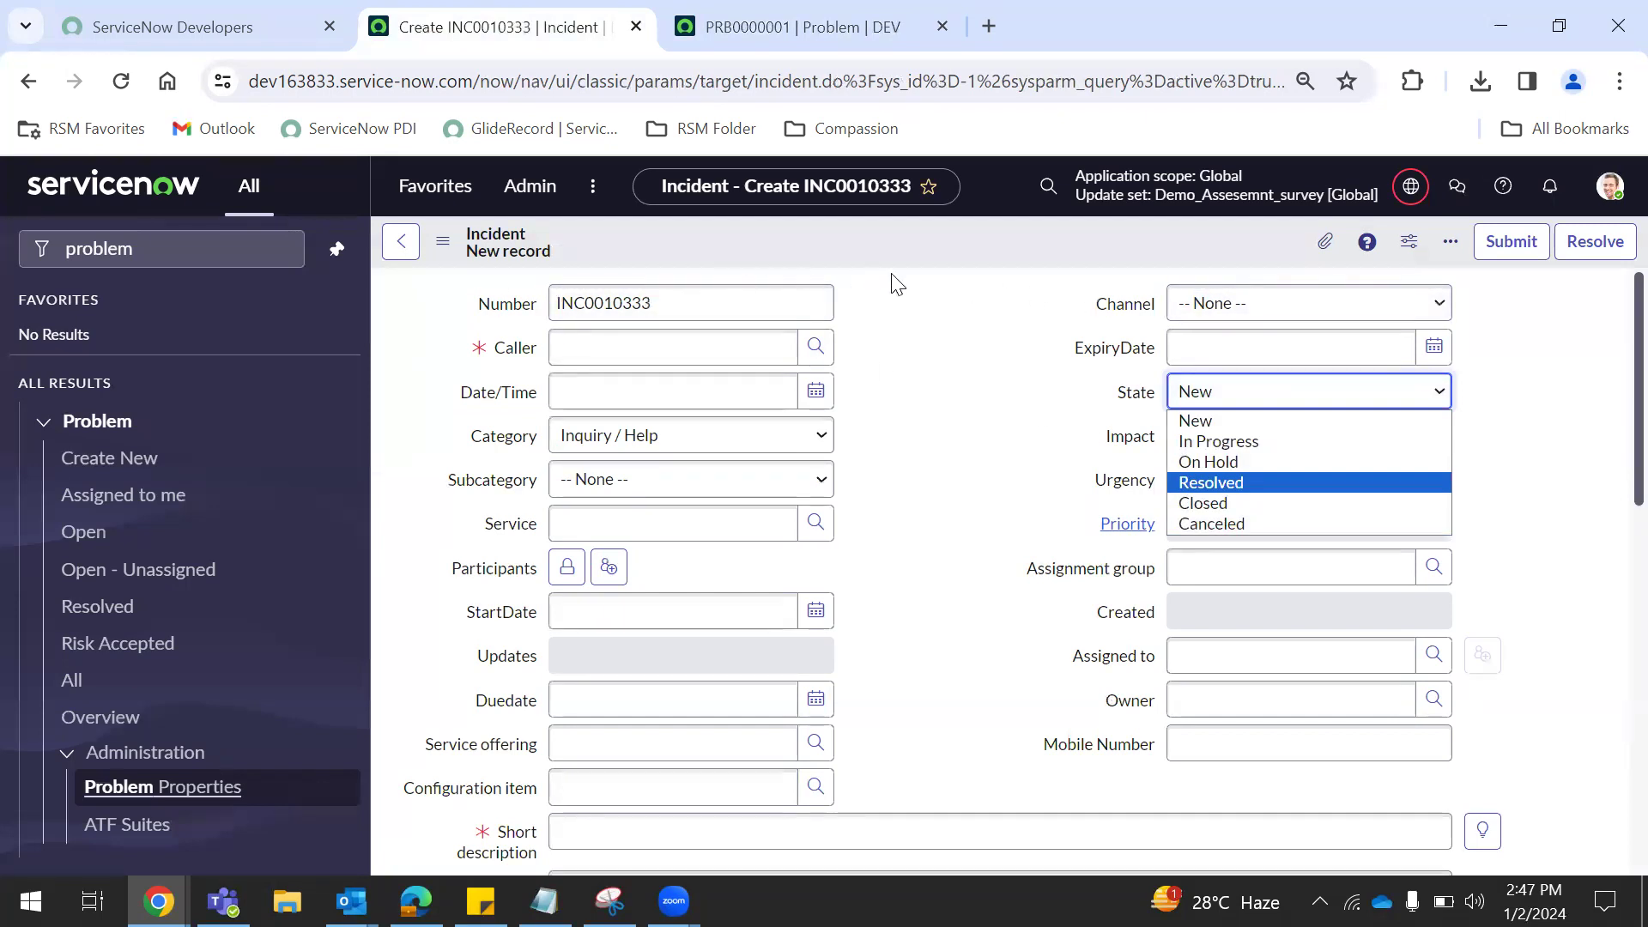
{"action": "left_click", "coordinate": [869, 244]}
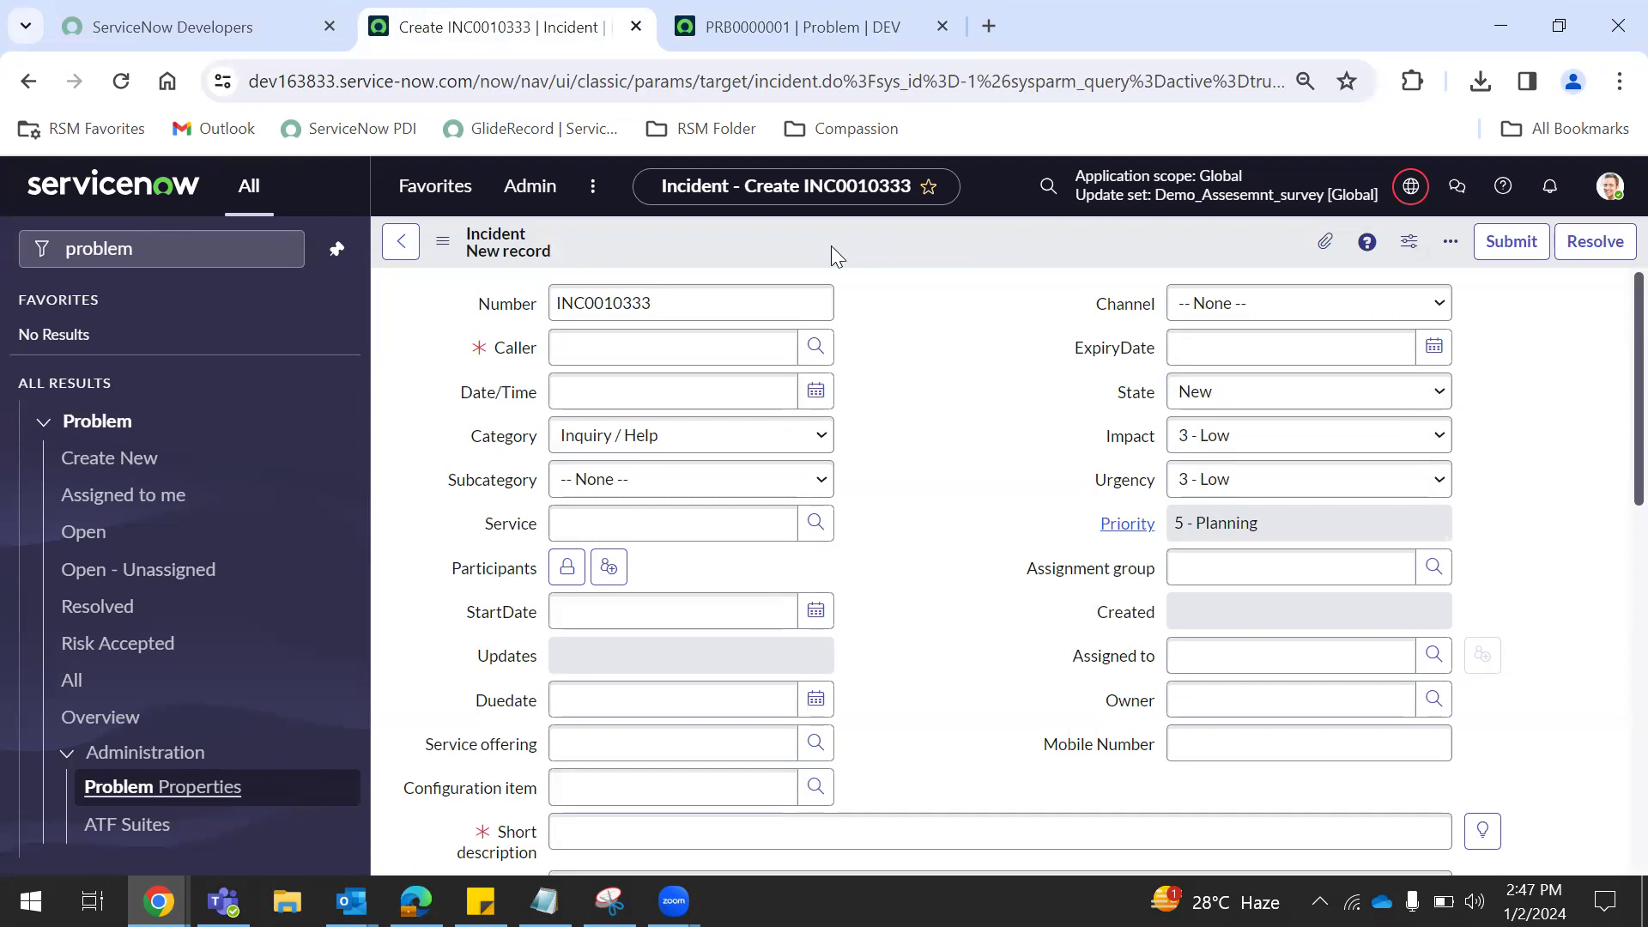
Step: Find the Process Flow module by filtering the navigator for "process fl" and open its Flow Formatters list in a separate tab
{"action": "left_click", "coordinate": [197, 264]}
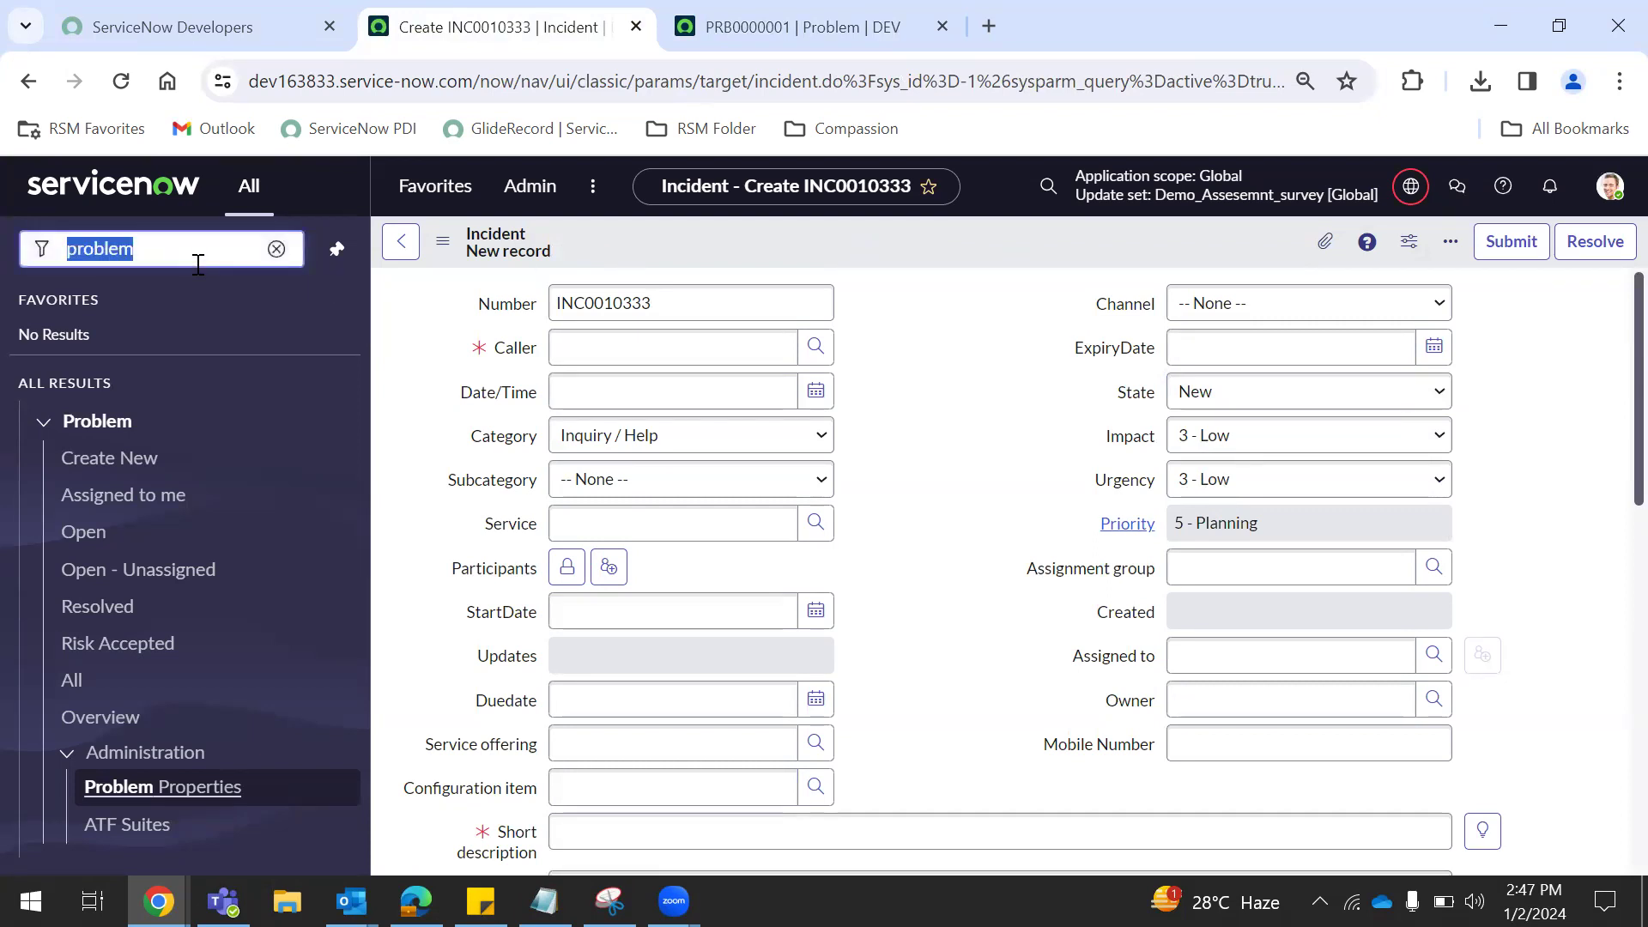
{"action": "key", "text": "BackSpace"}
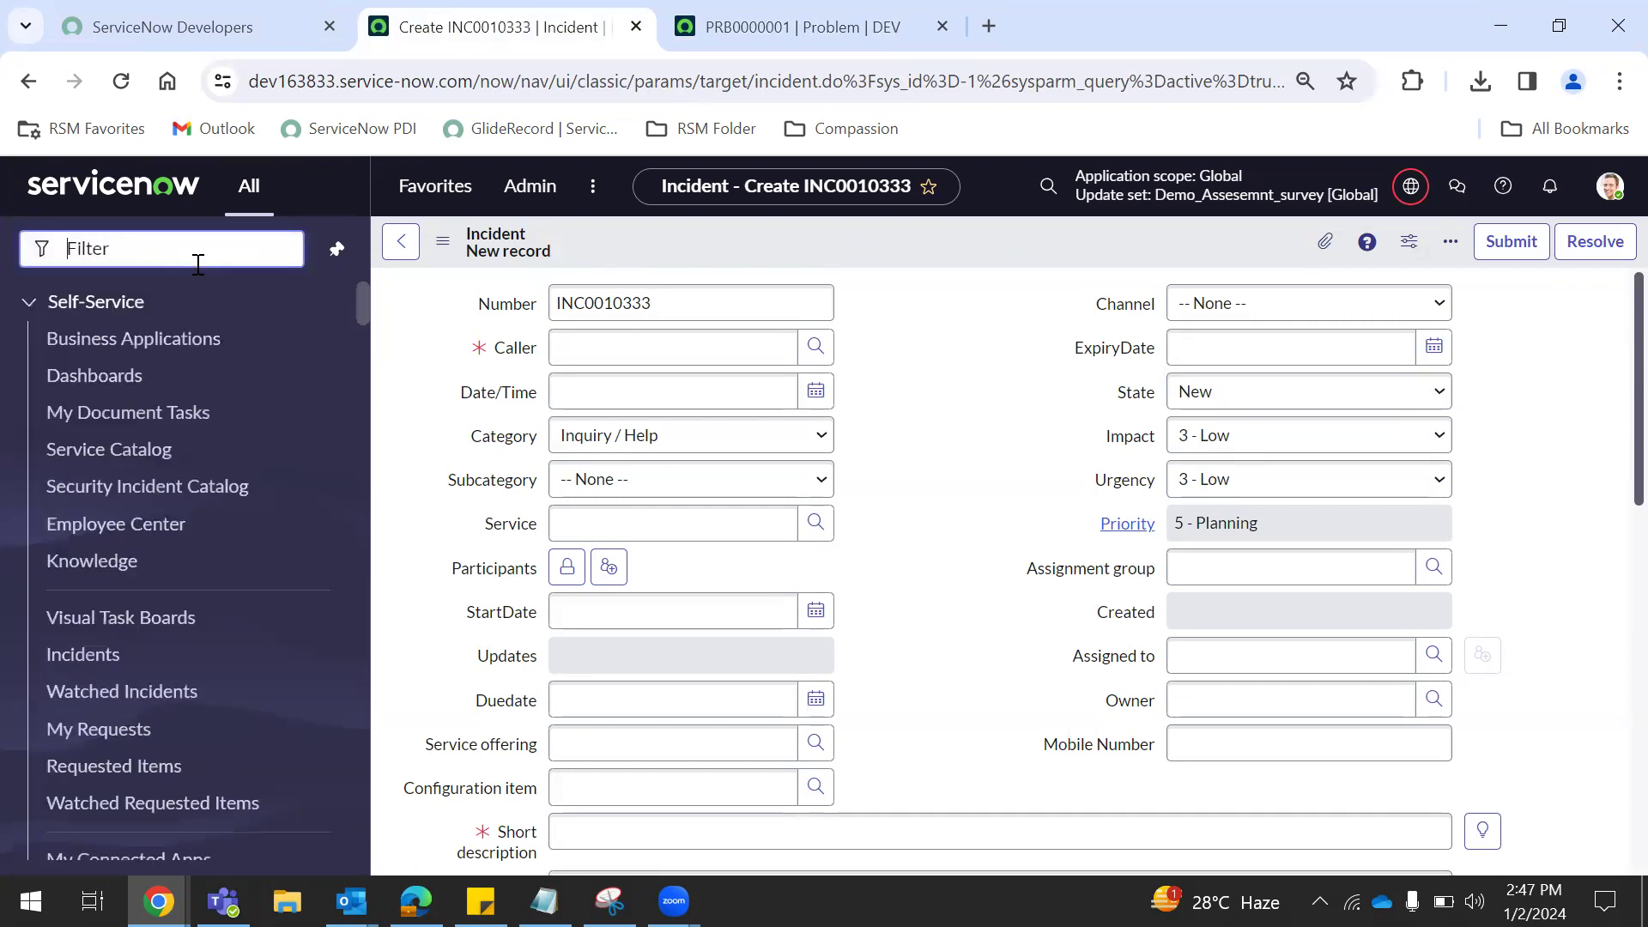
{"action": "type", "text": "process"}
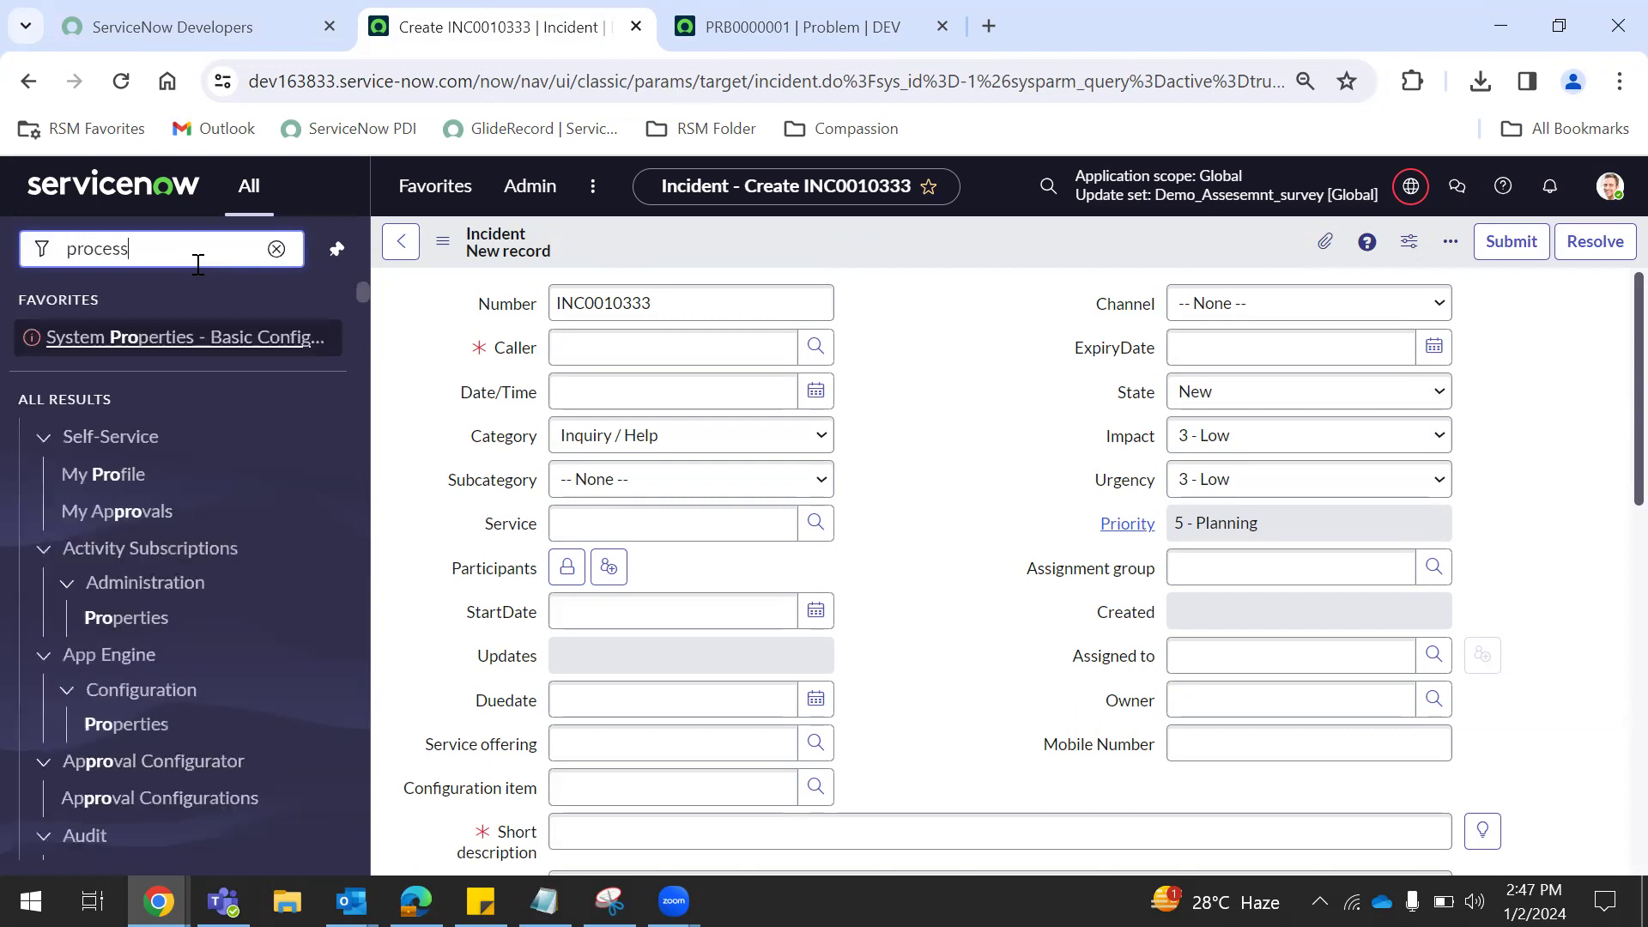
{"action": "type", "text": " fl"}
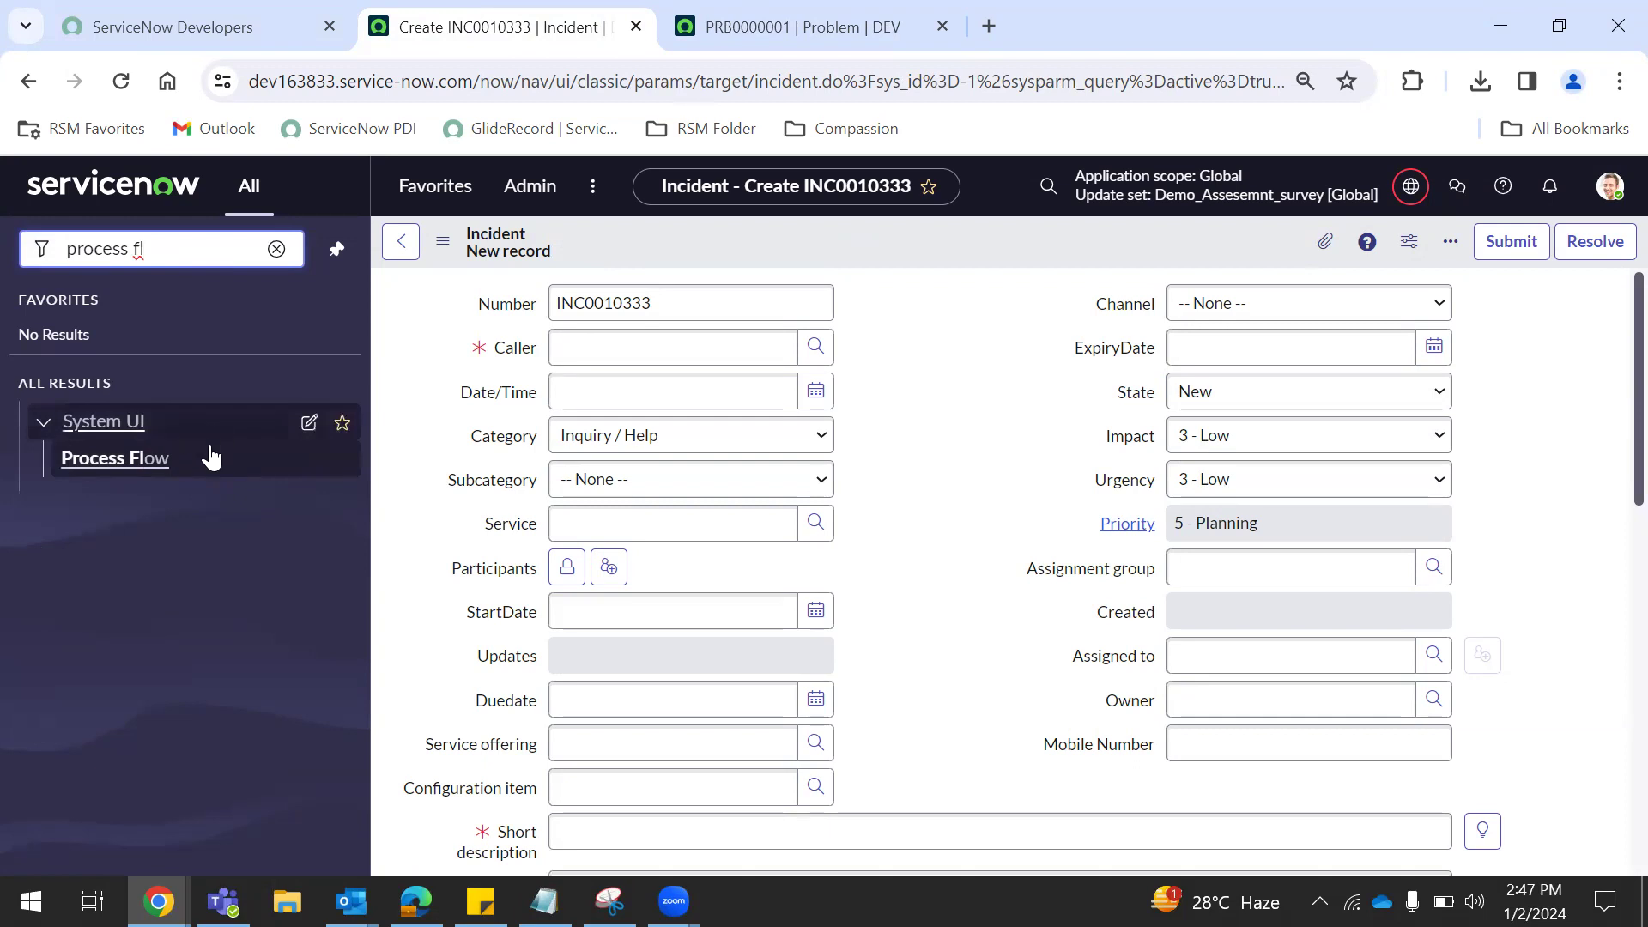
{"action": "left_click", "coordinate": [103, 463], "text": "ctrl"}
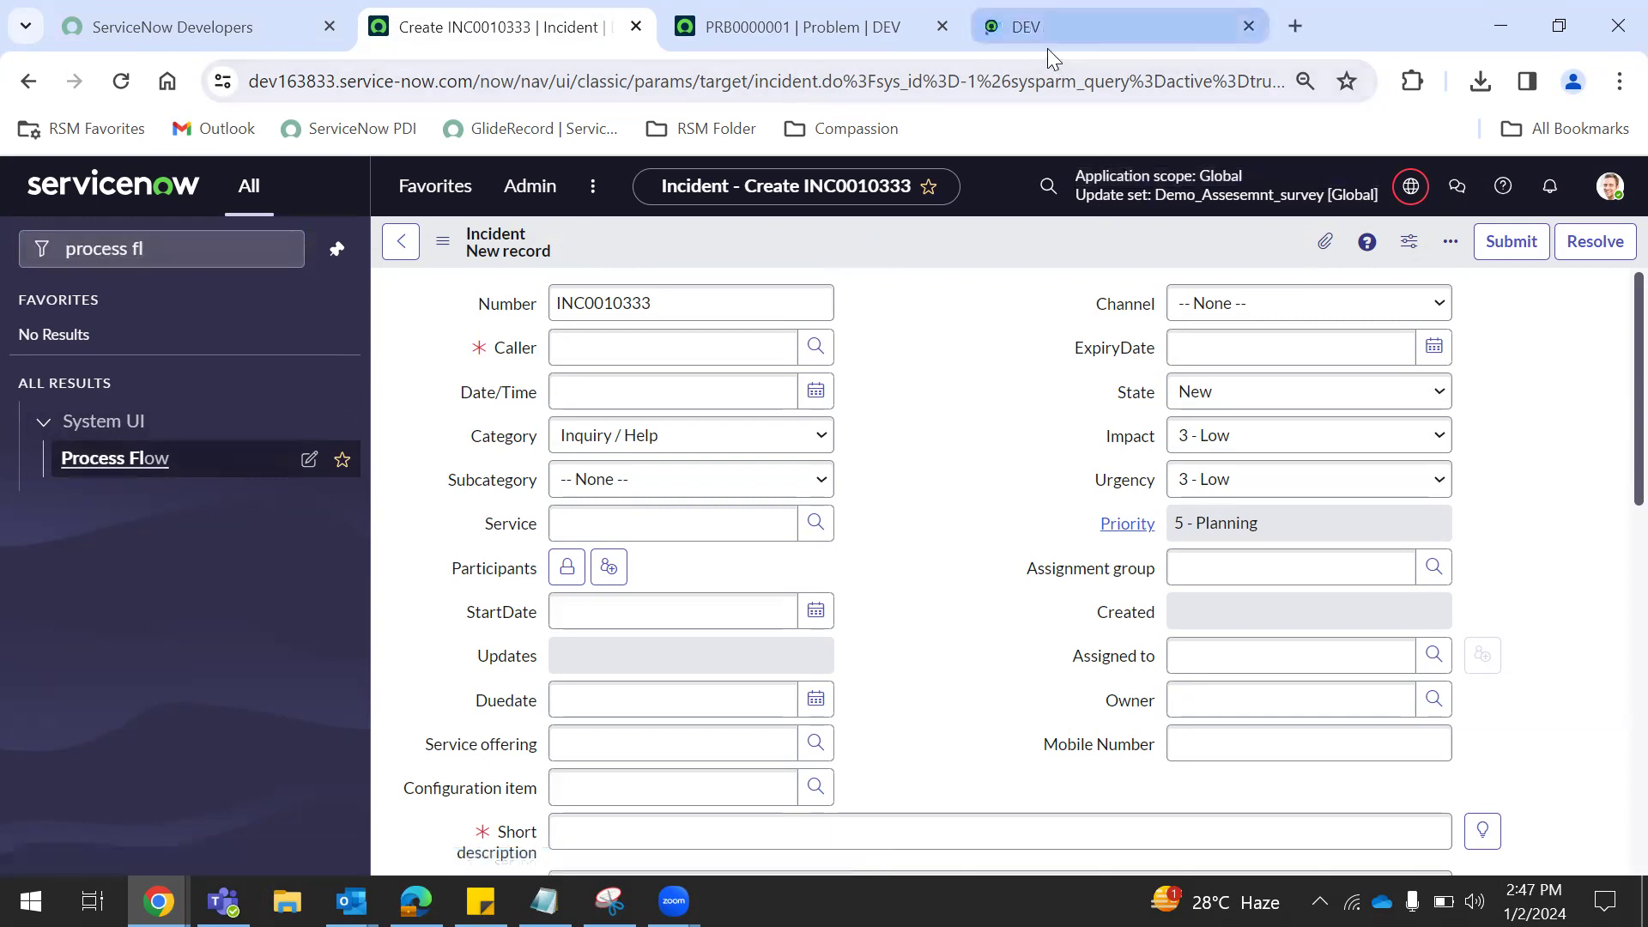
{"action": "left_click", "coordinate": [1049, 48]}
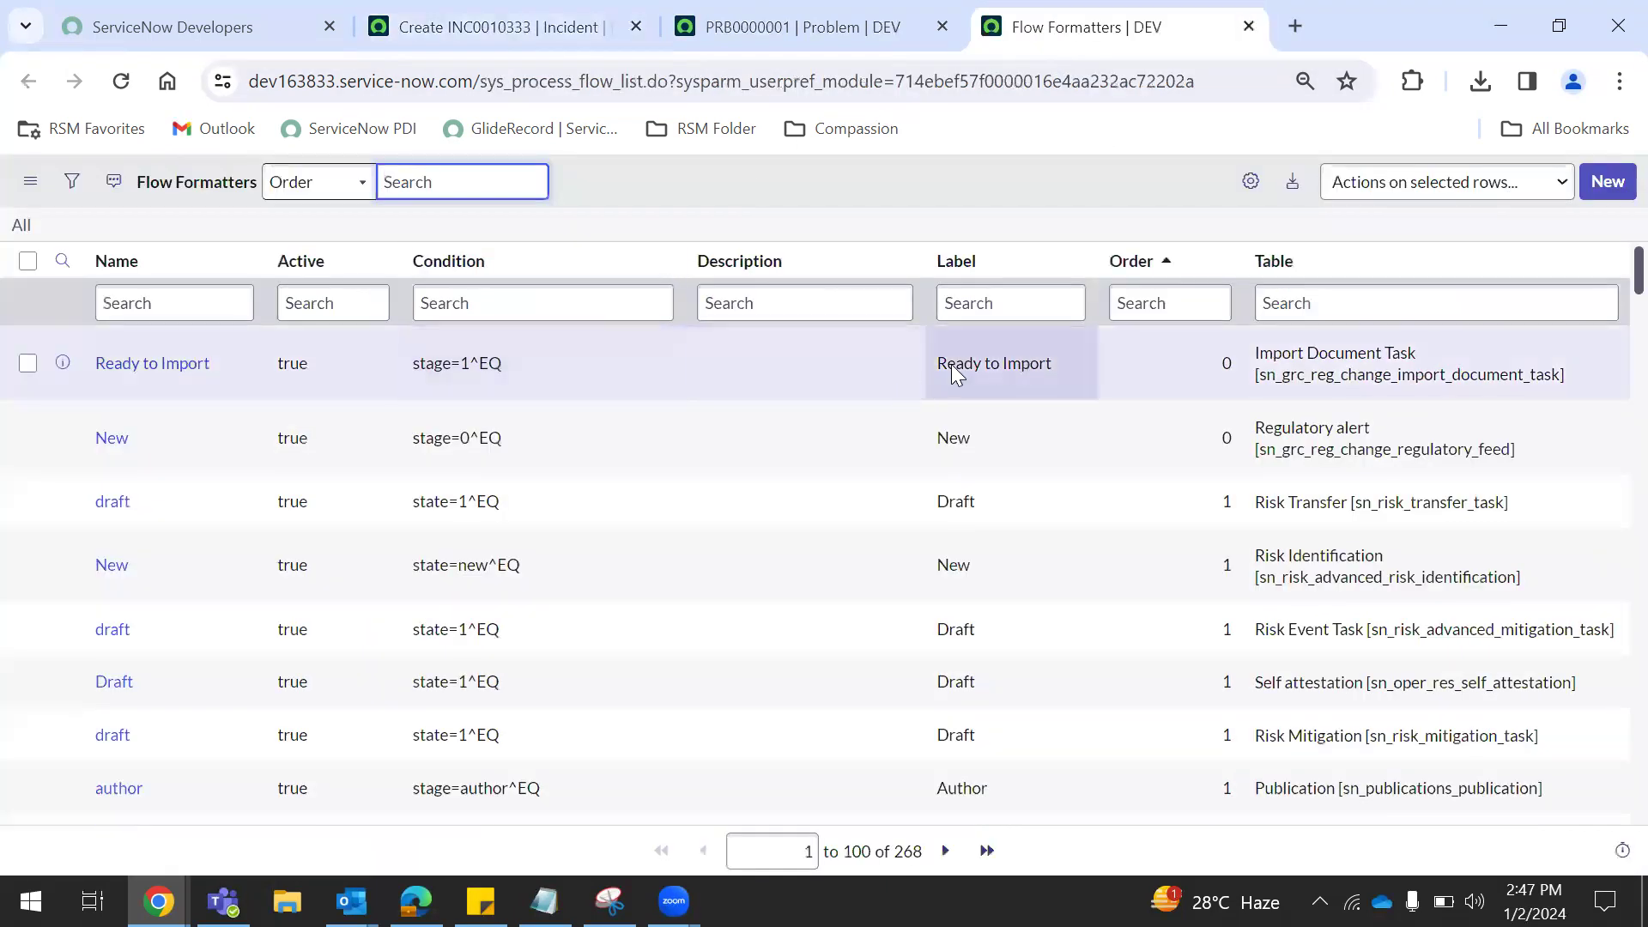
Step: Filter the Flow Formatters list to records whose table contains "incident"
{"action": "left_click", "coordinate": [1311, 304]}
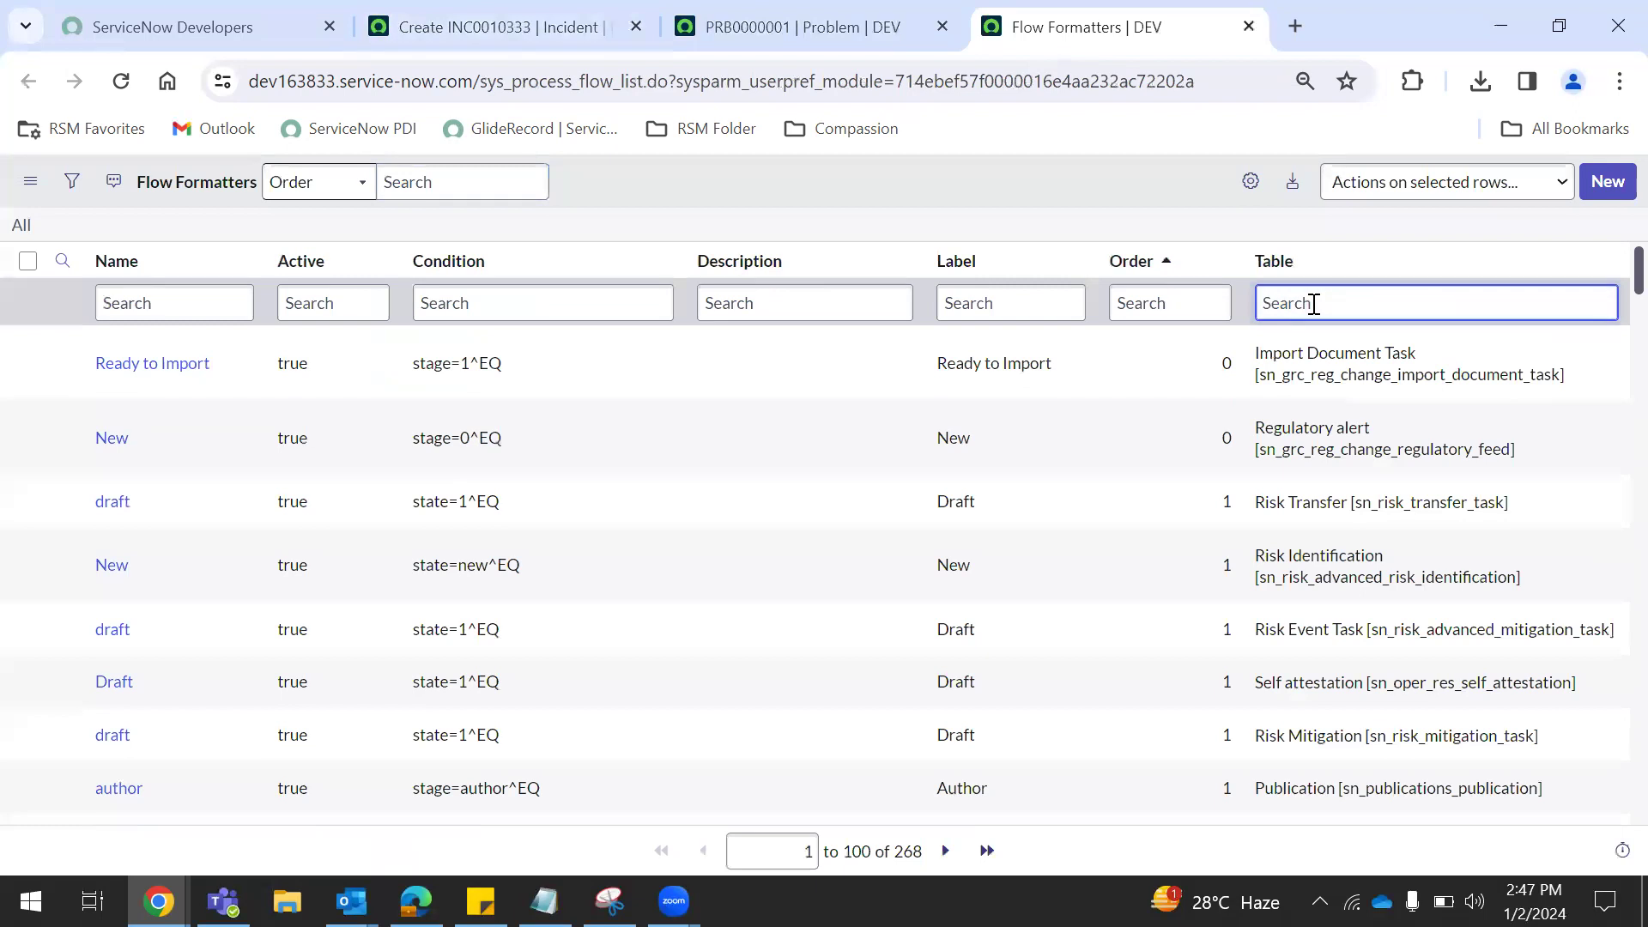
{"action": "left_click", "coordinate": [489, 7]}
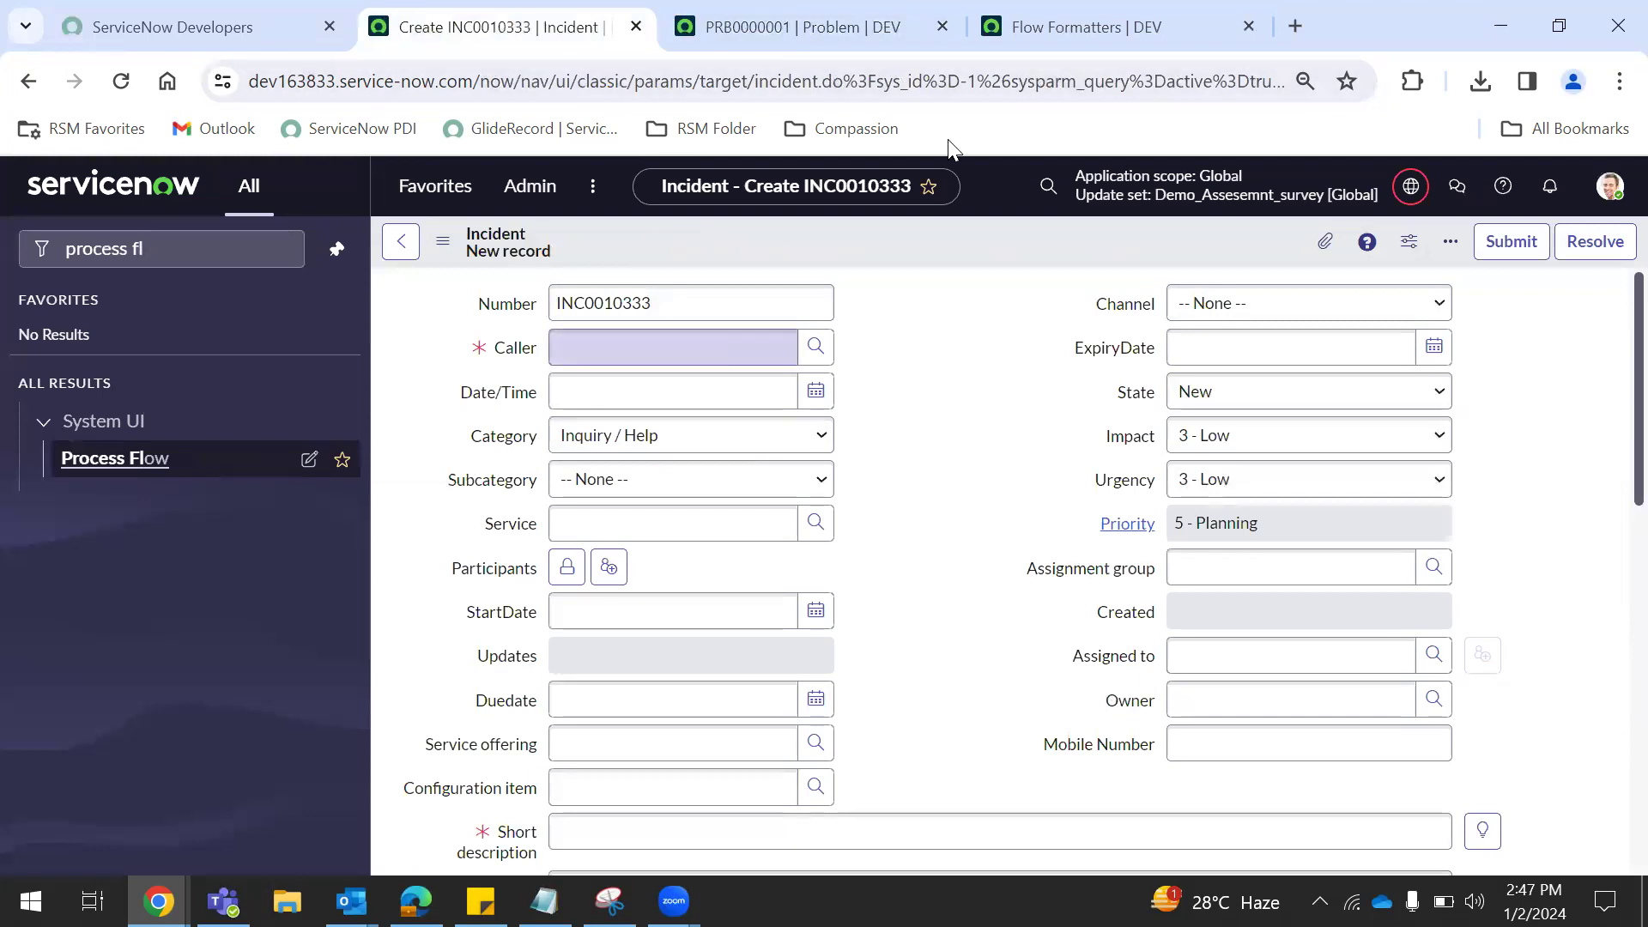
{"action": "left_click", "coordinate": [1063, 40]}
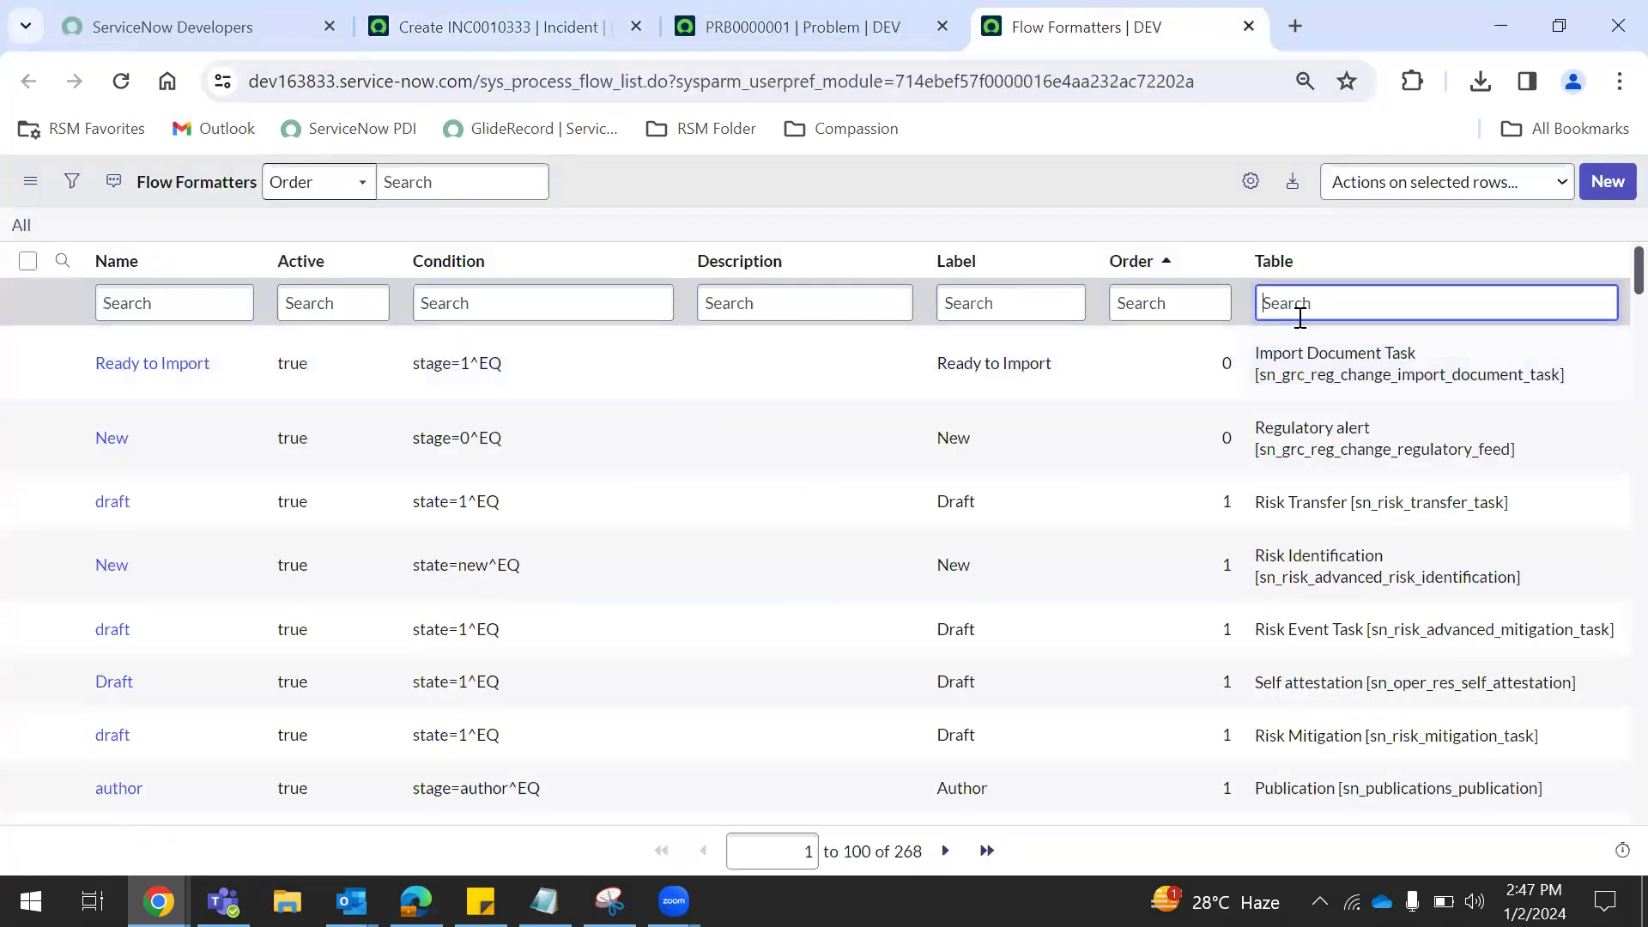
{"action": "type", "text": "*incident"}
{"action": "key", "text": "Return"}
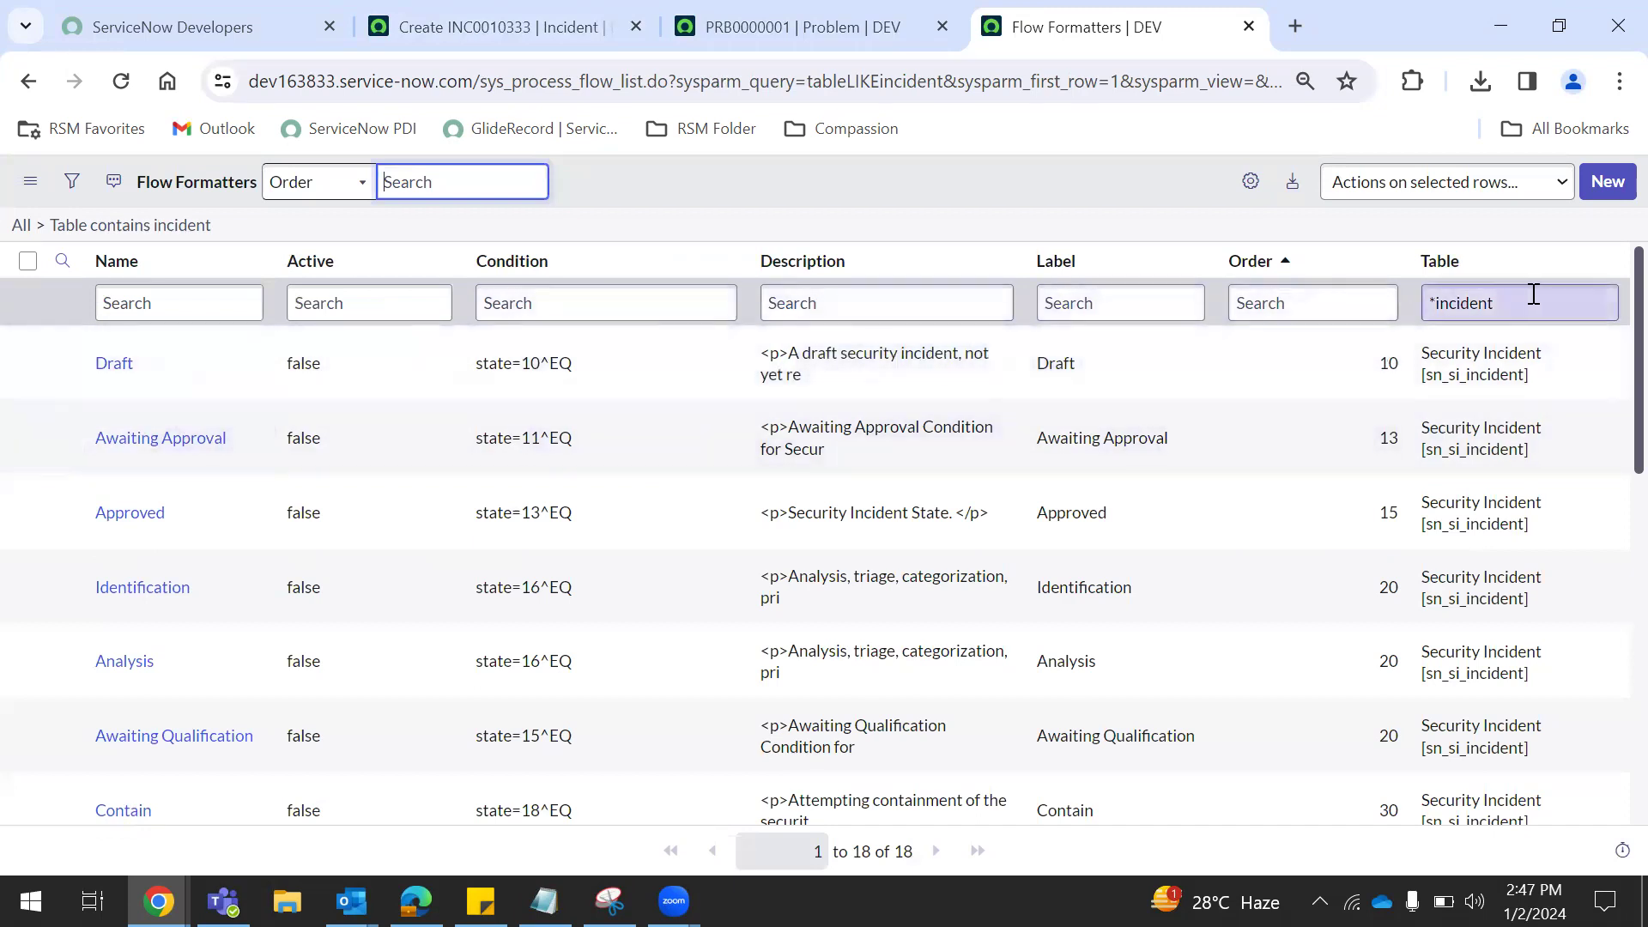
Step: Replace the table filter with "*problem" to list the flow formatters defined for problem tables
{"action": "left_click", "coordinate": [1533, 294]}
{"action": "key", "text": "ctrl+a"}
{"action": "key", "text": "BackSpace"}
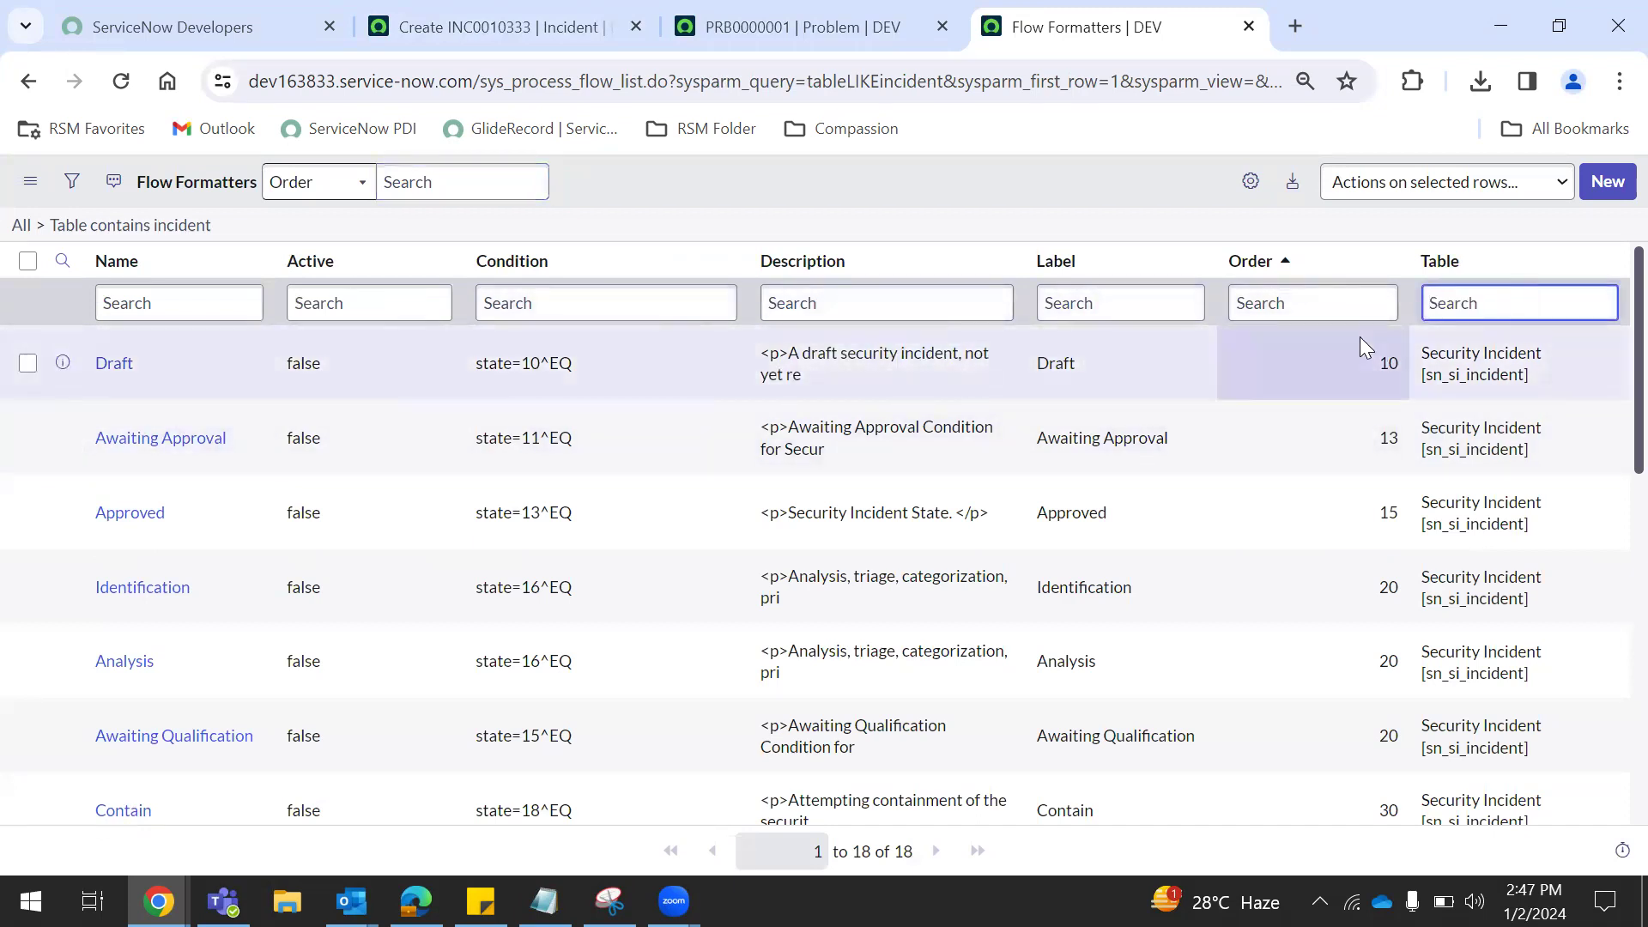
{"action": "left_click", "coordinate": [753, 14]}
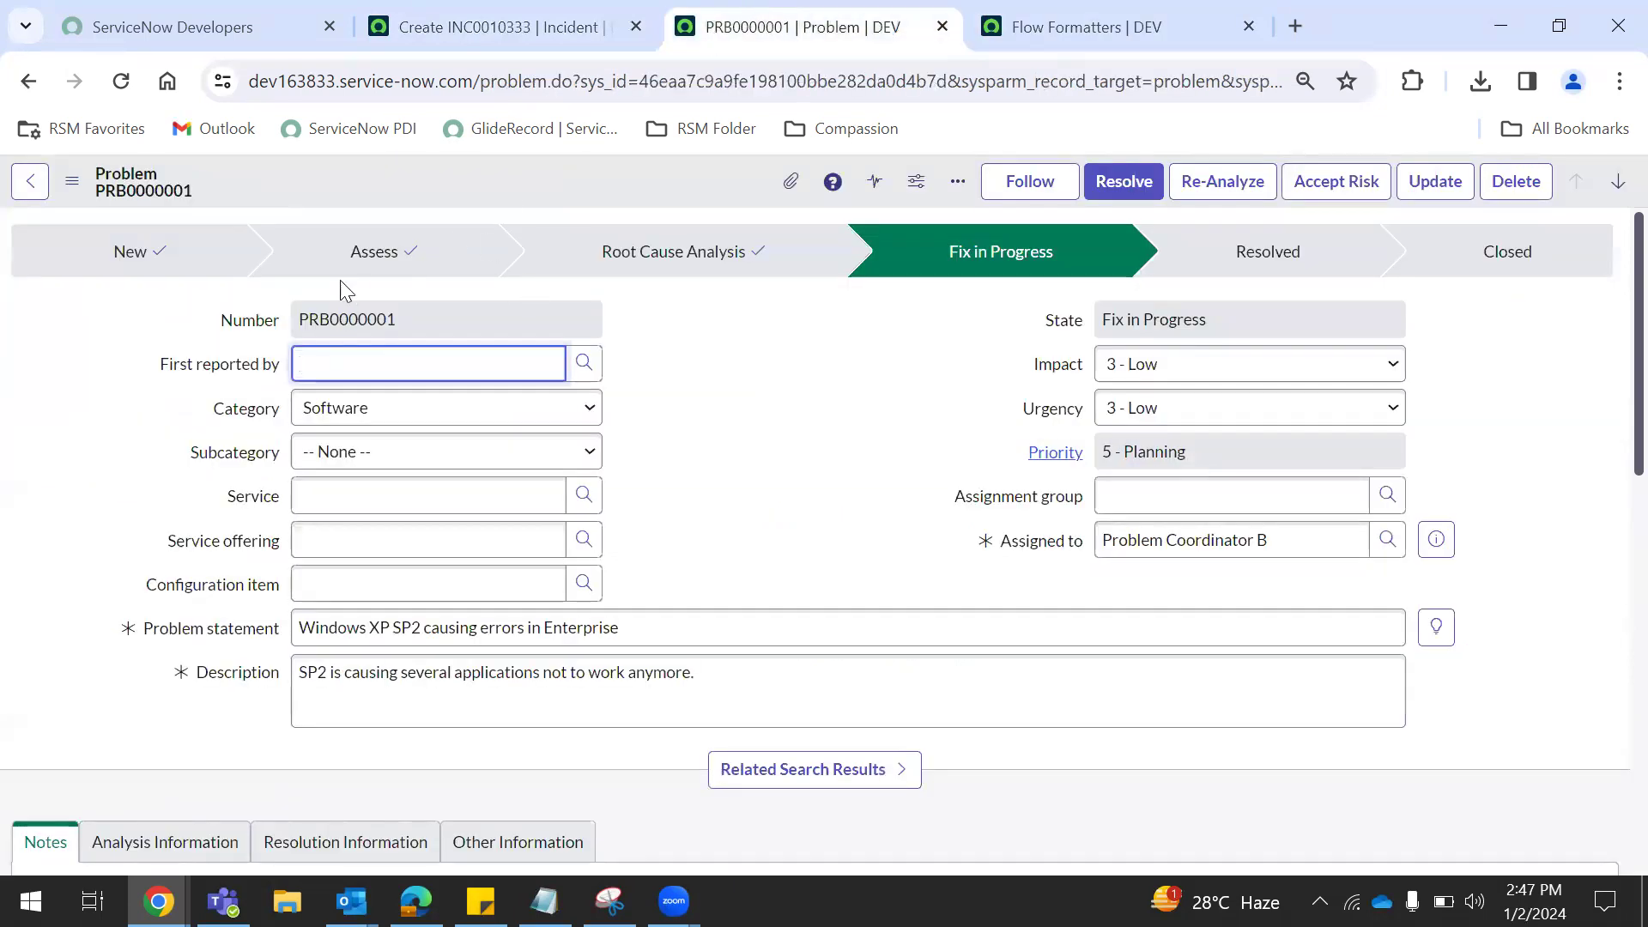
{"action": "left_click", "coordinate": [1126, 17]}
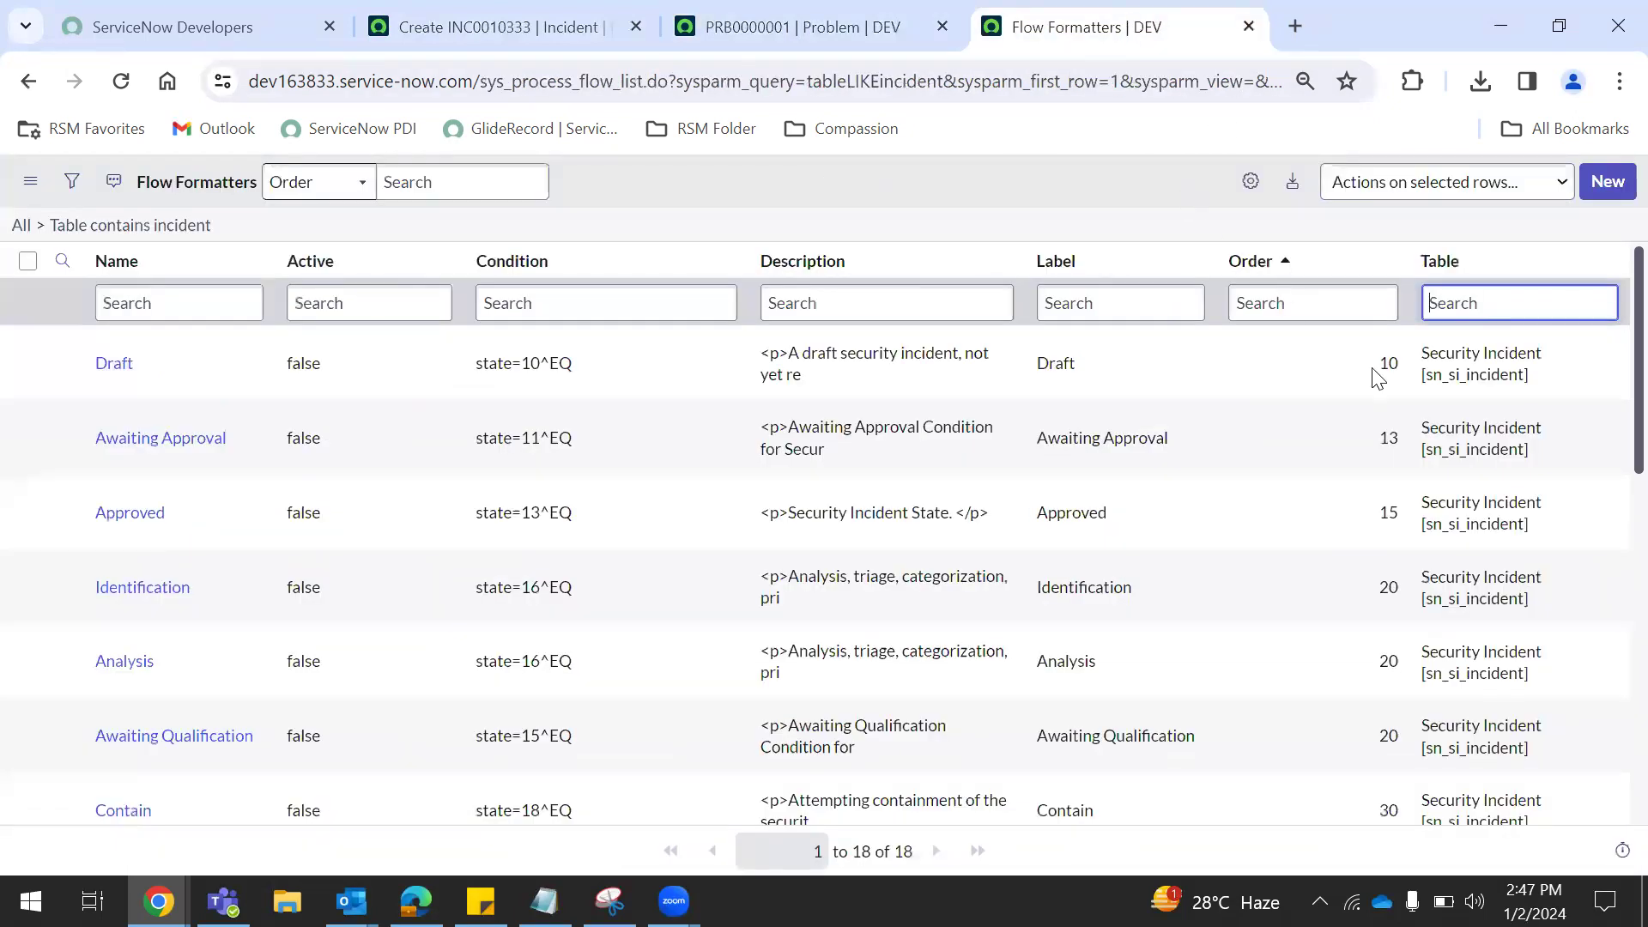
{"action": "type", "text": "*"}
{"action": "key", "text": "Return"}
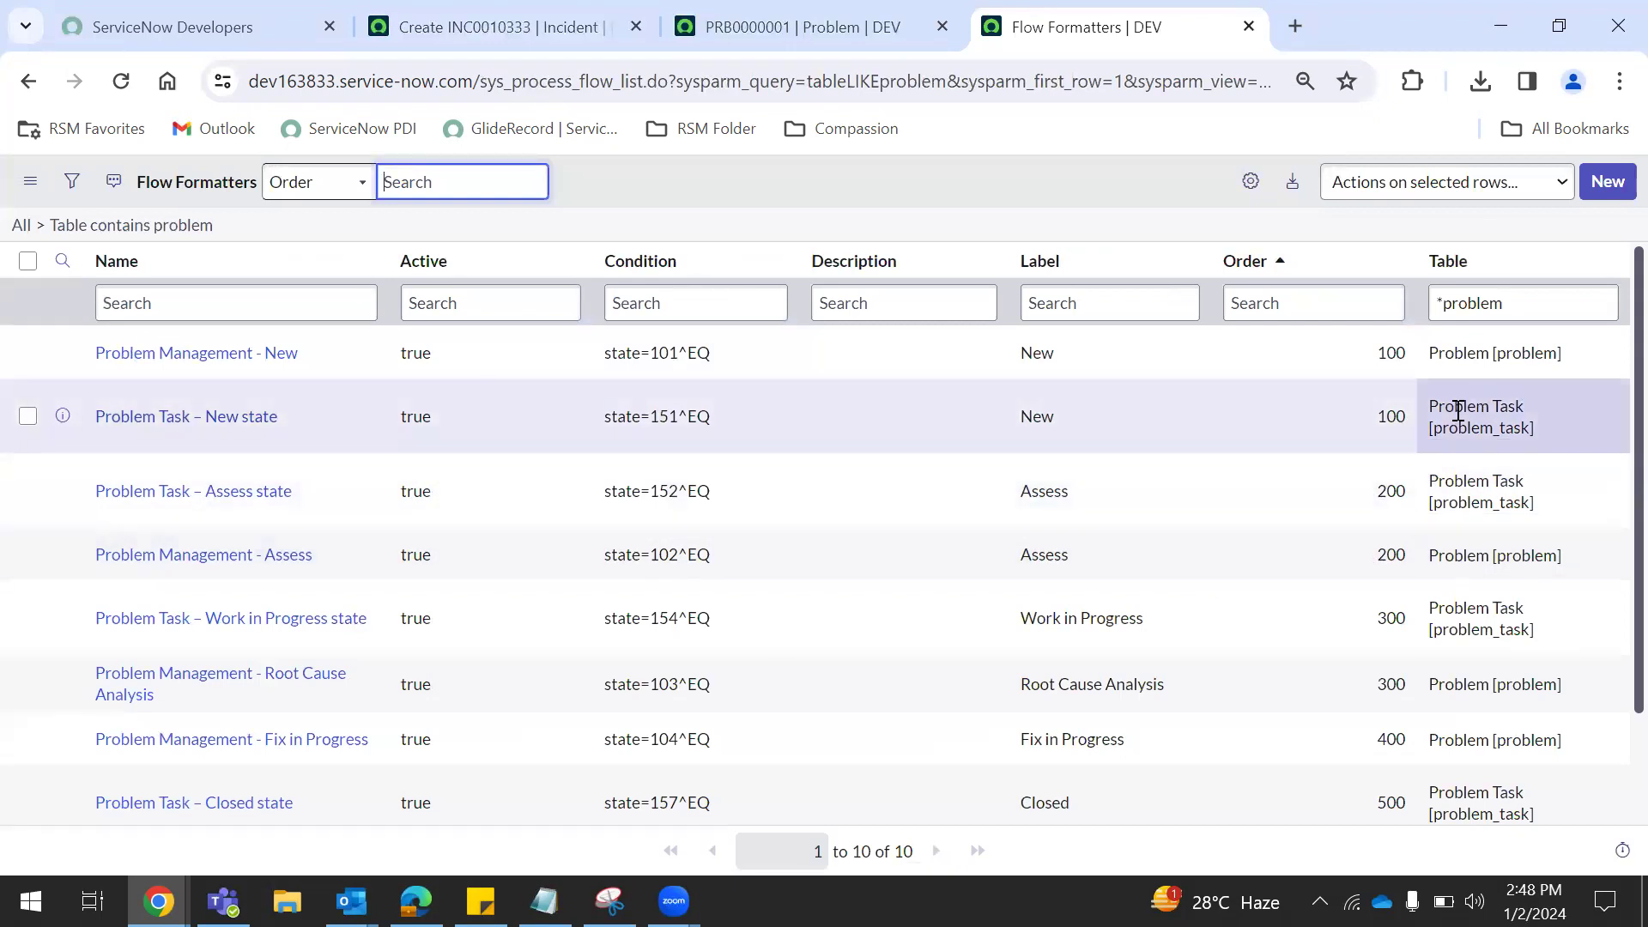
Step: Narrow the list to flow formatters matching the Problem Task table and return to the "Table contains problem" filter
{"action": "left_click", "coordinate": [1457, 411]}
{"action": "right_click", "coordinate": [1462, 412]}
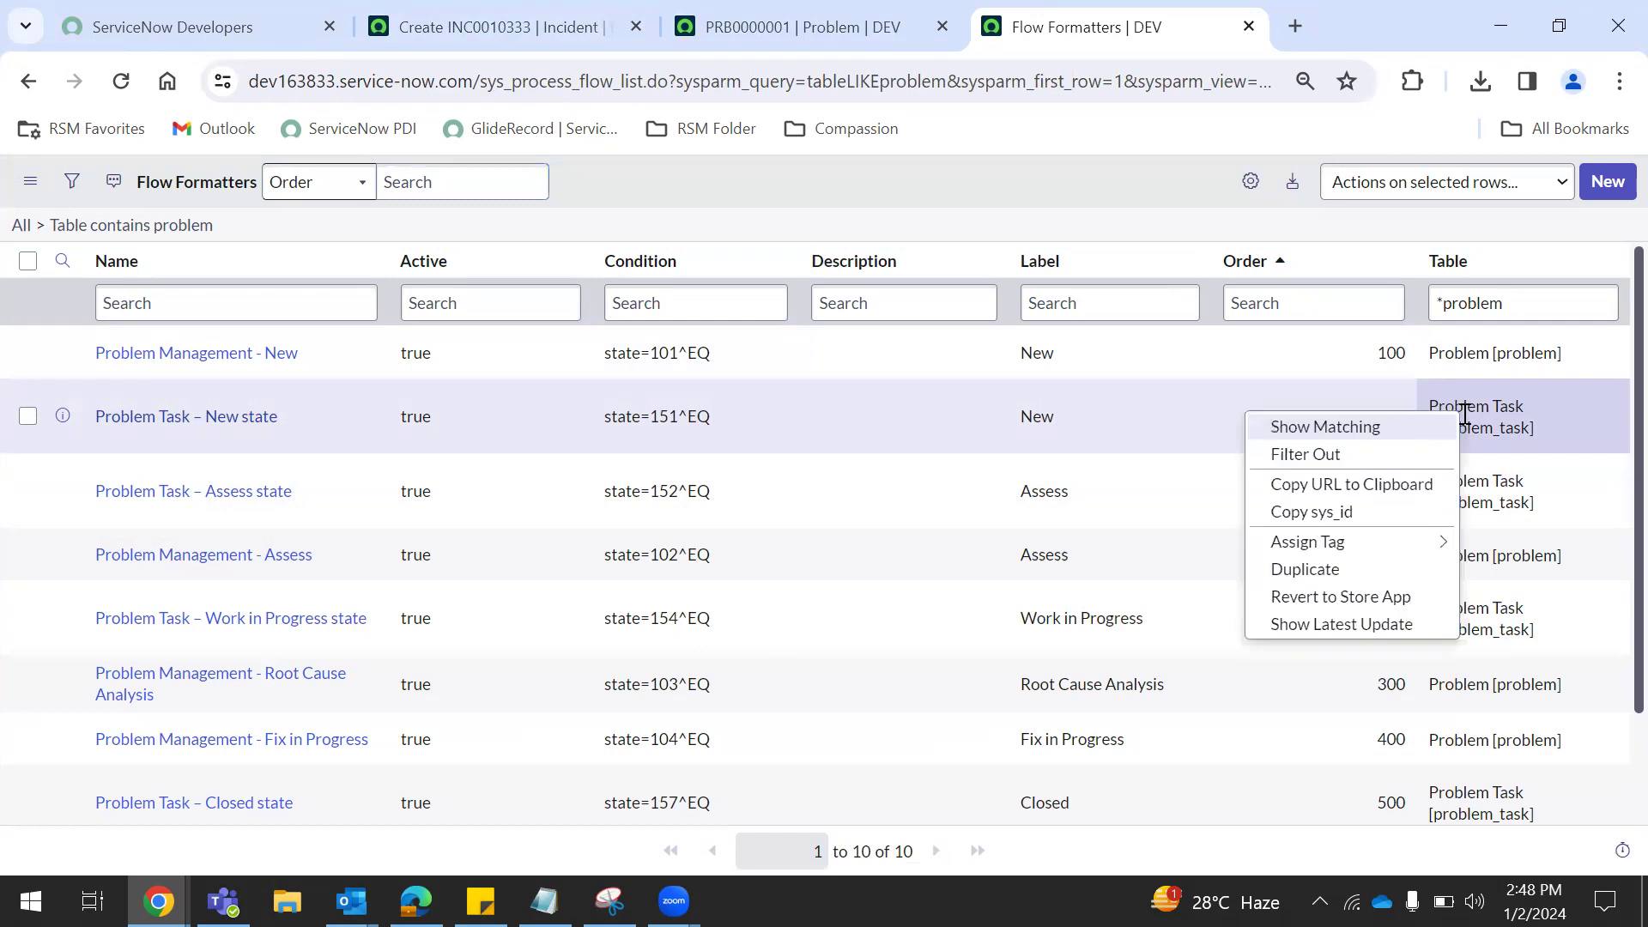
{"action": "left_click", "coordinate": [1387, 427]}
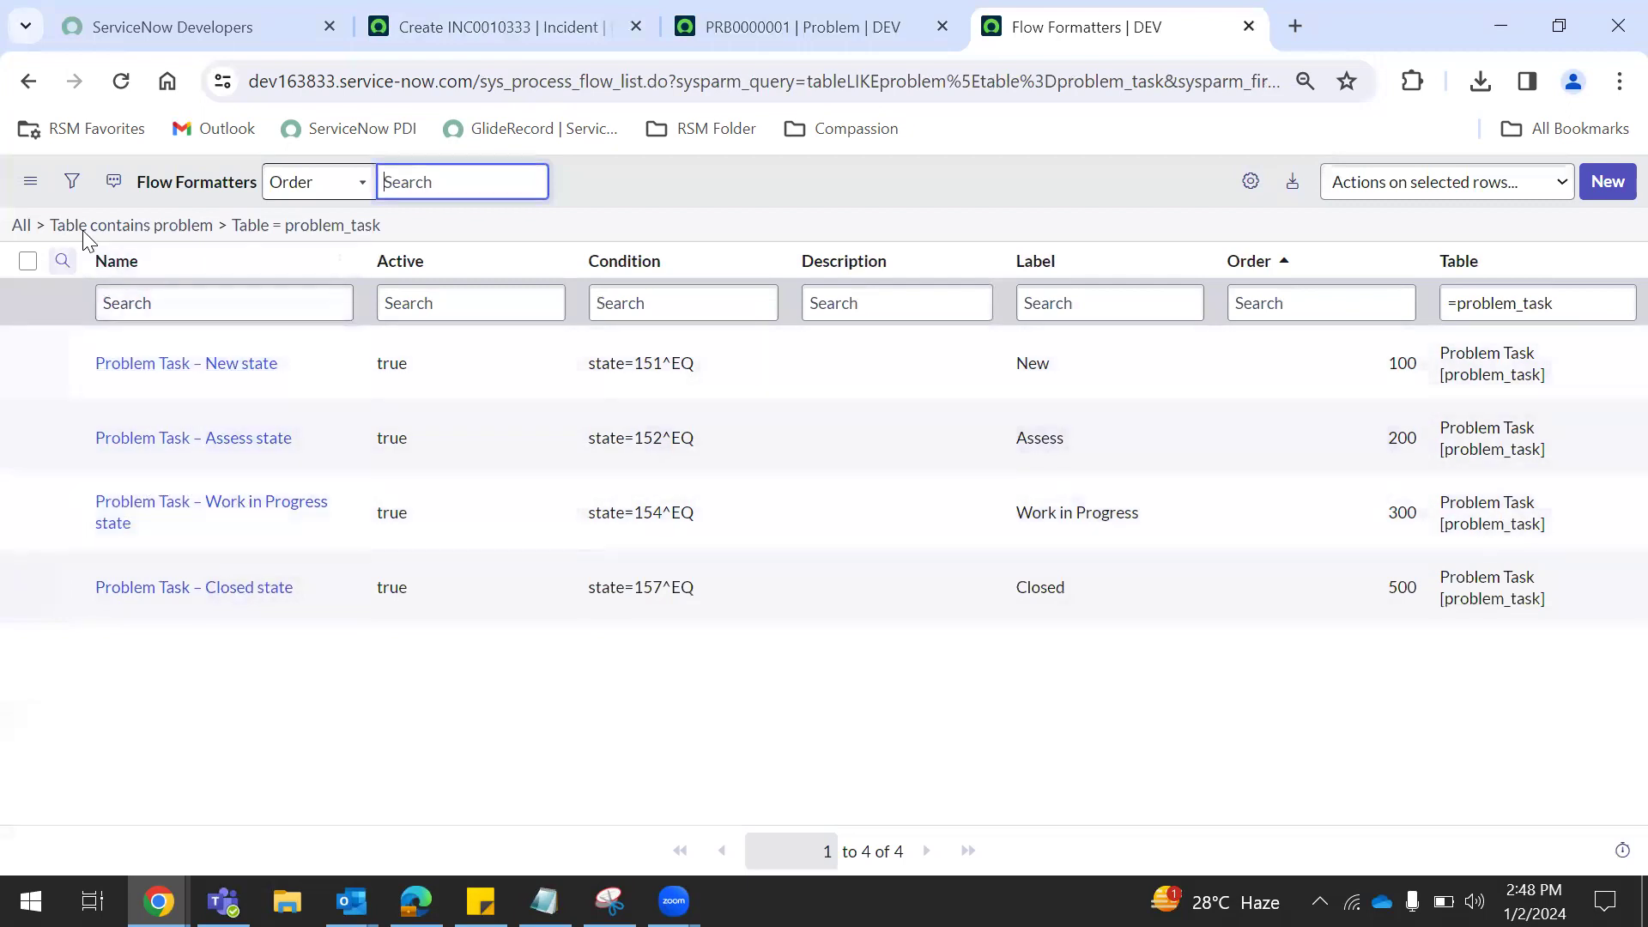
{"action": "left_click", "coordinate": [163, 228]}
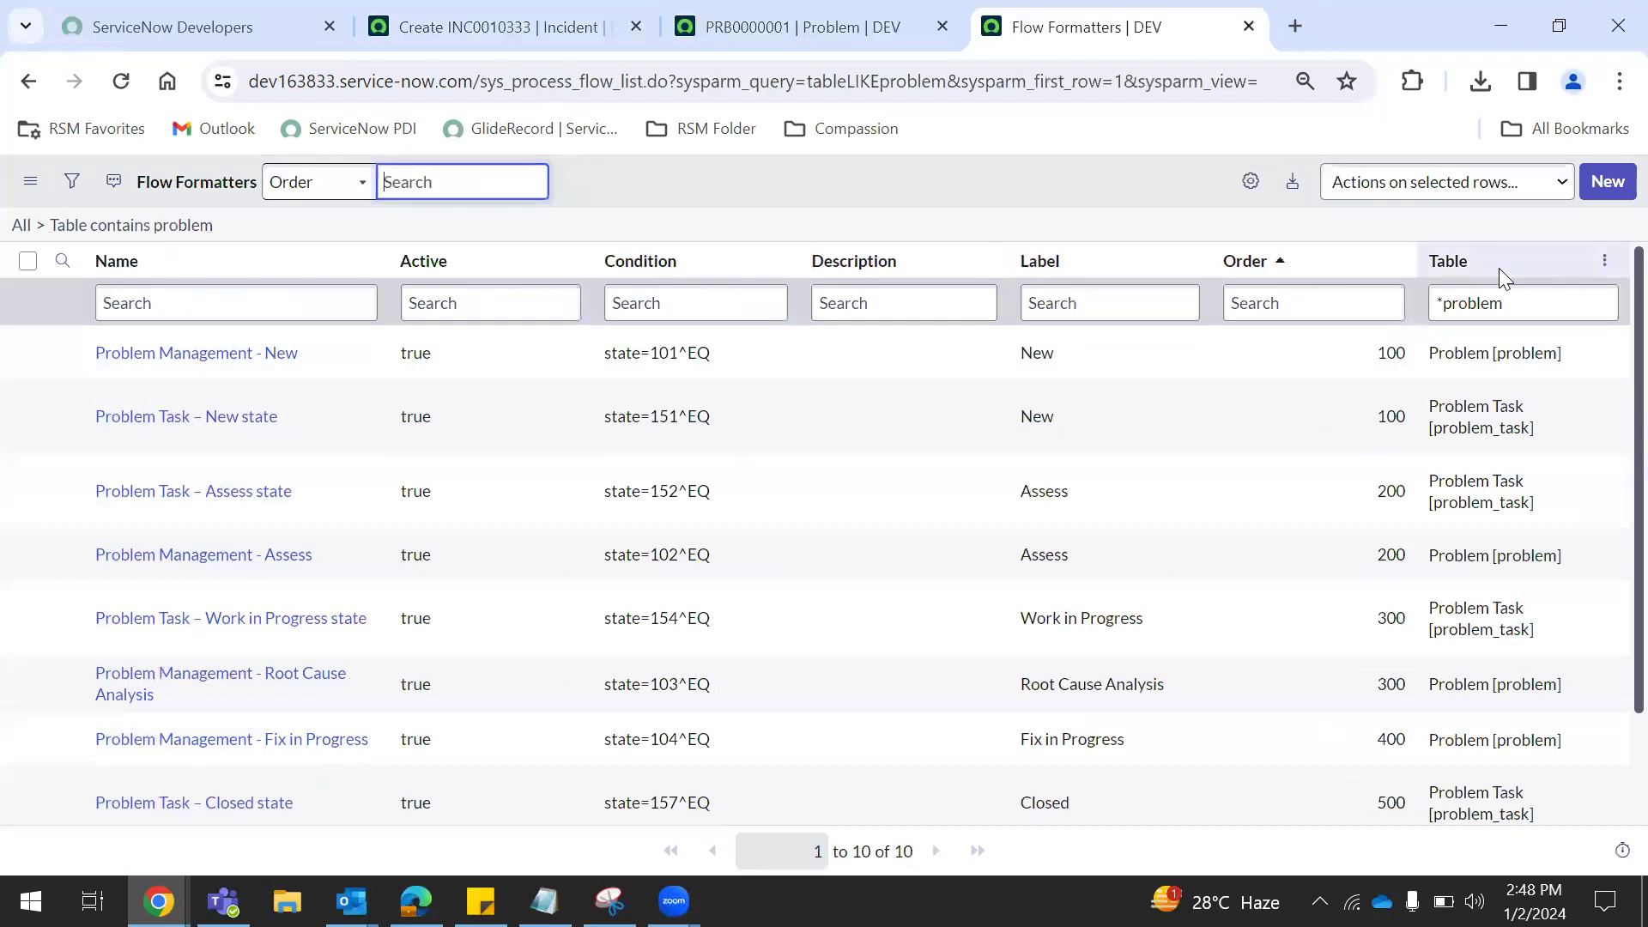
Step: Start a new flow formatter record and set its table to Incident [incident]
{"action": "left_click", "coordinate": [1608, 183]}
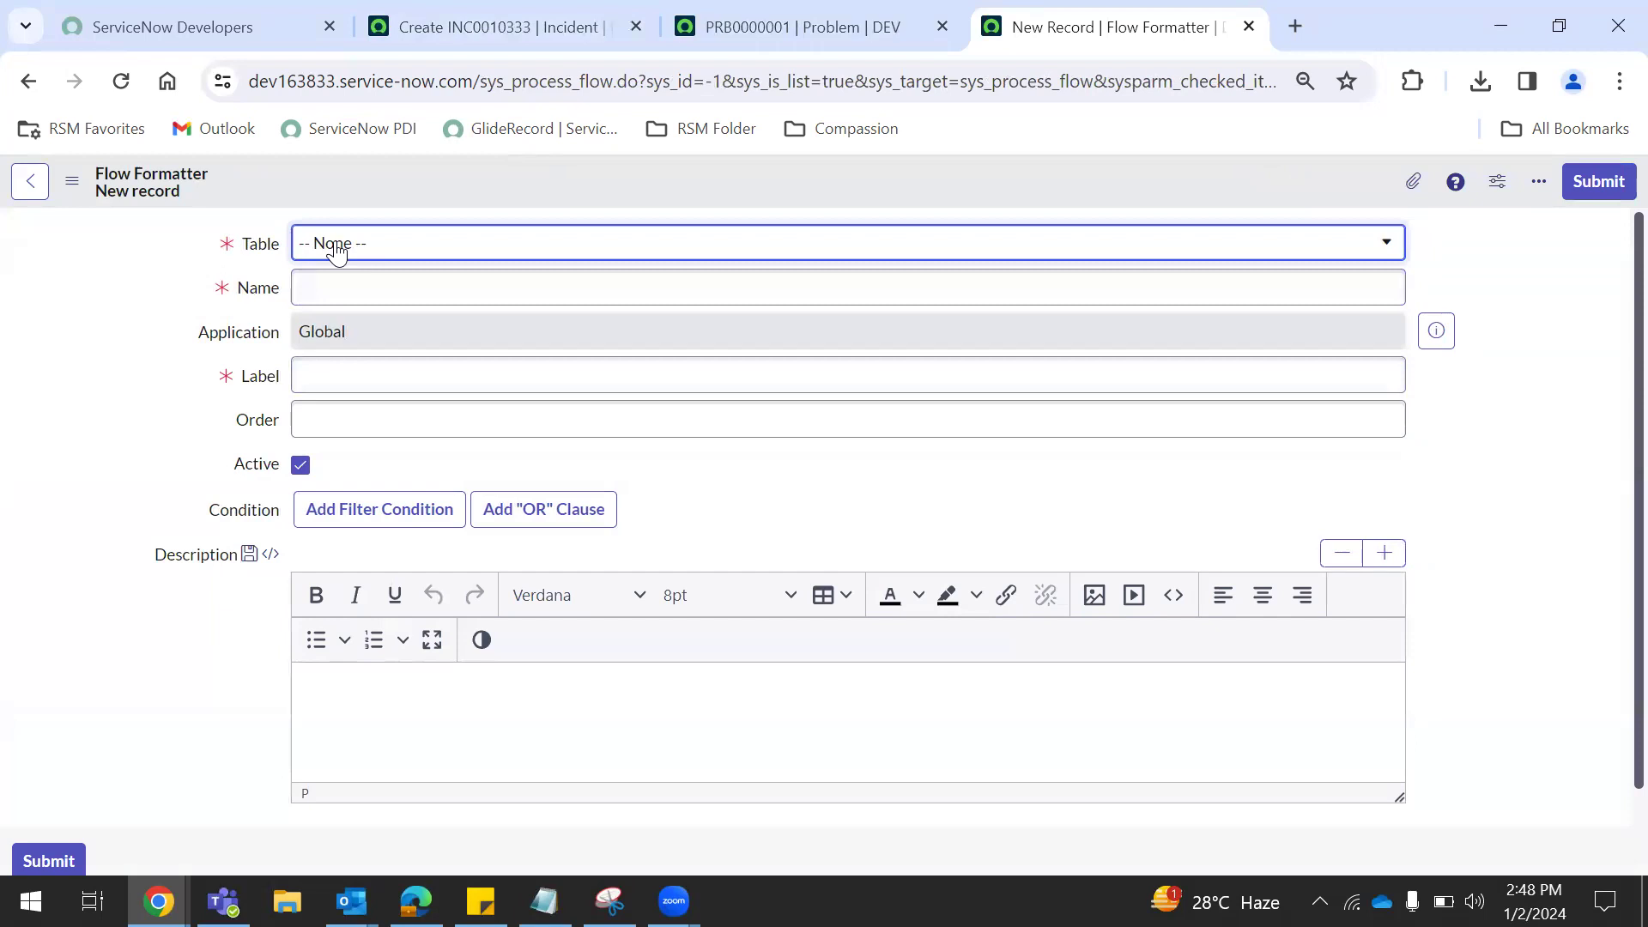
{"action": "left_click", "coordinate": [440, 28]}
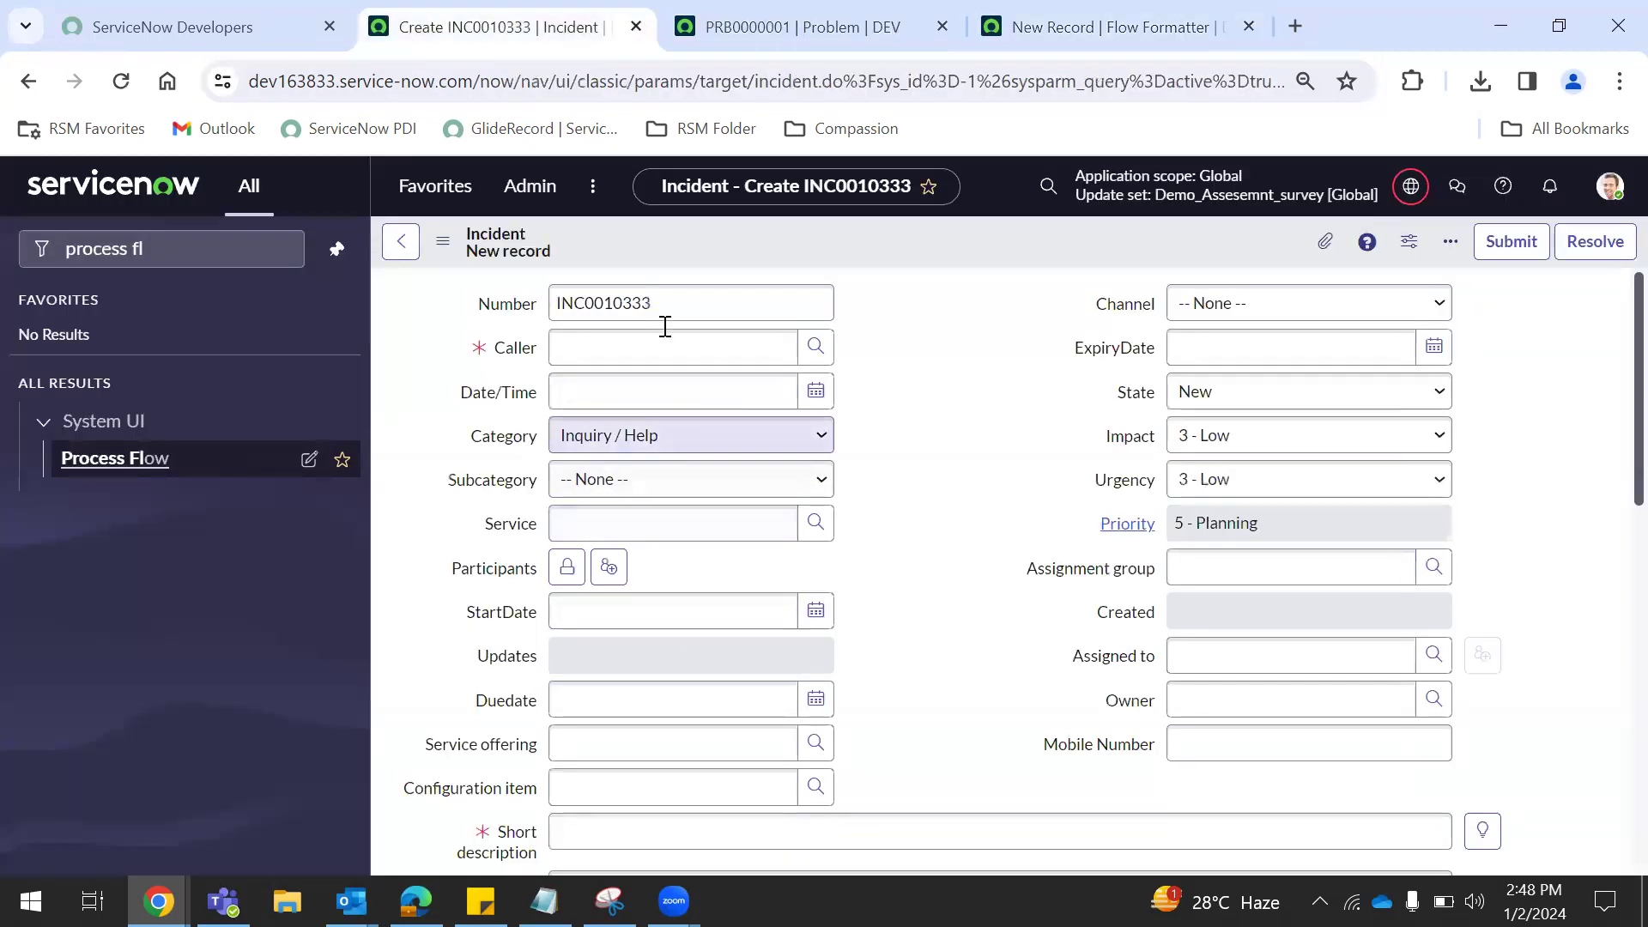
{"action": "left_click", "coordinate": [1051, 18]}
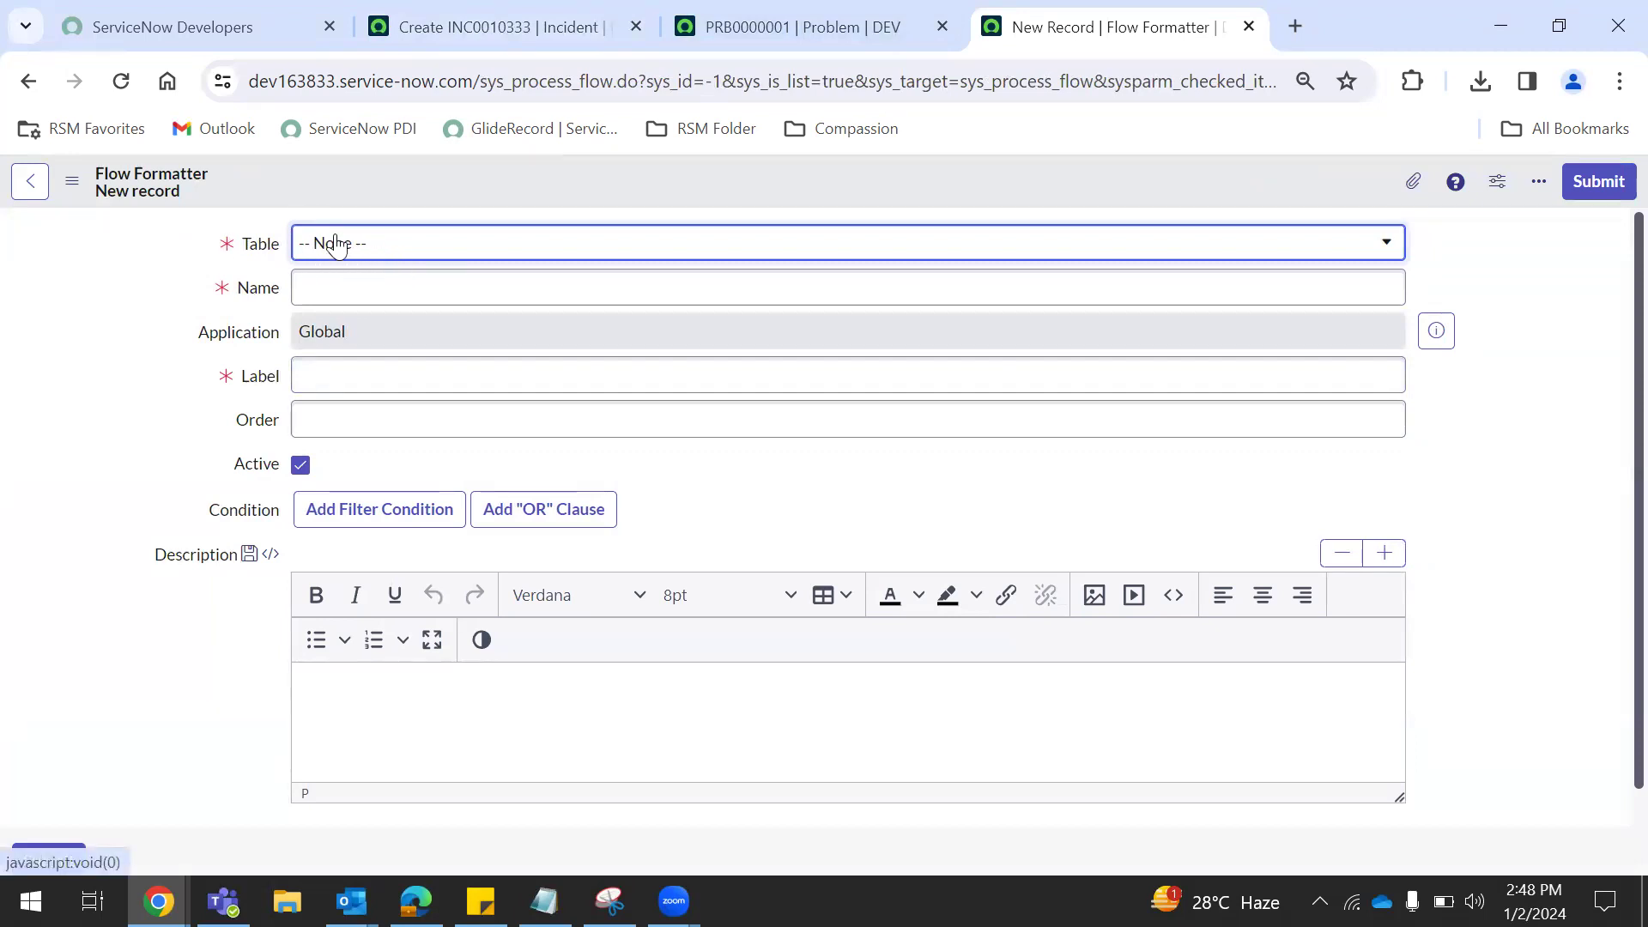
{"action": "left_click", "coordinate": [380, 254]}
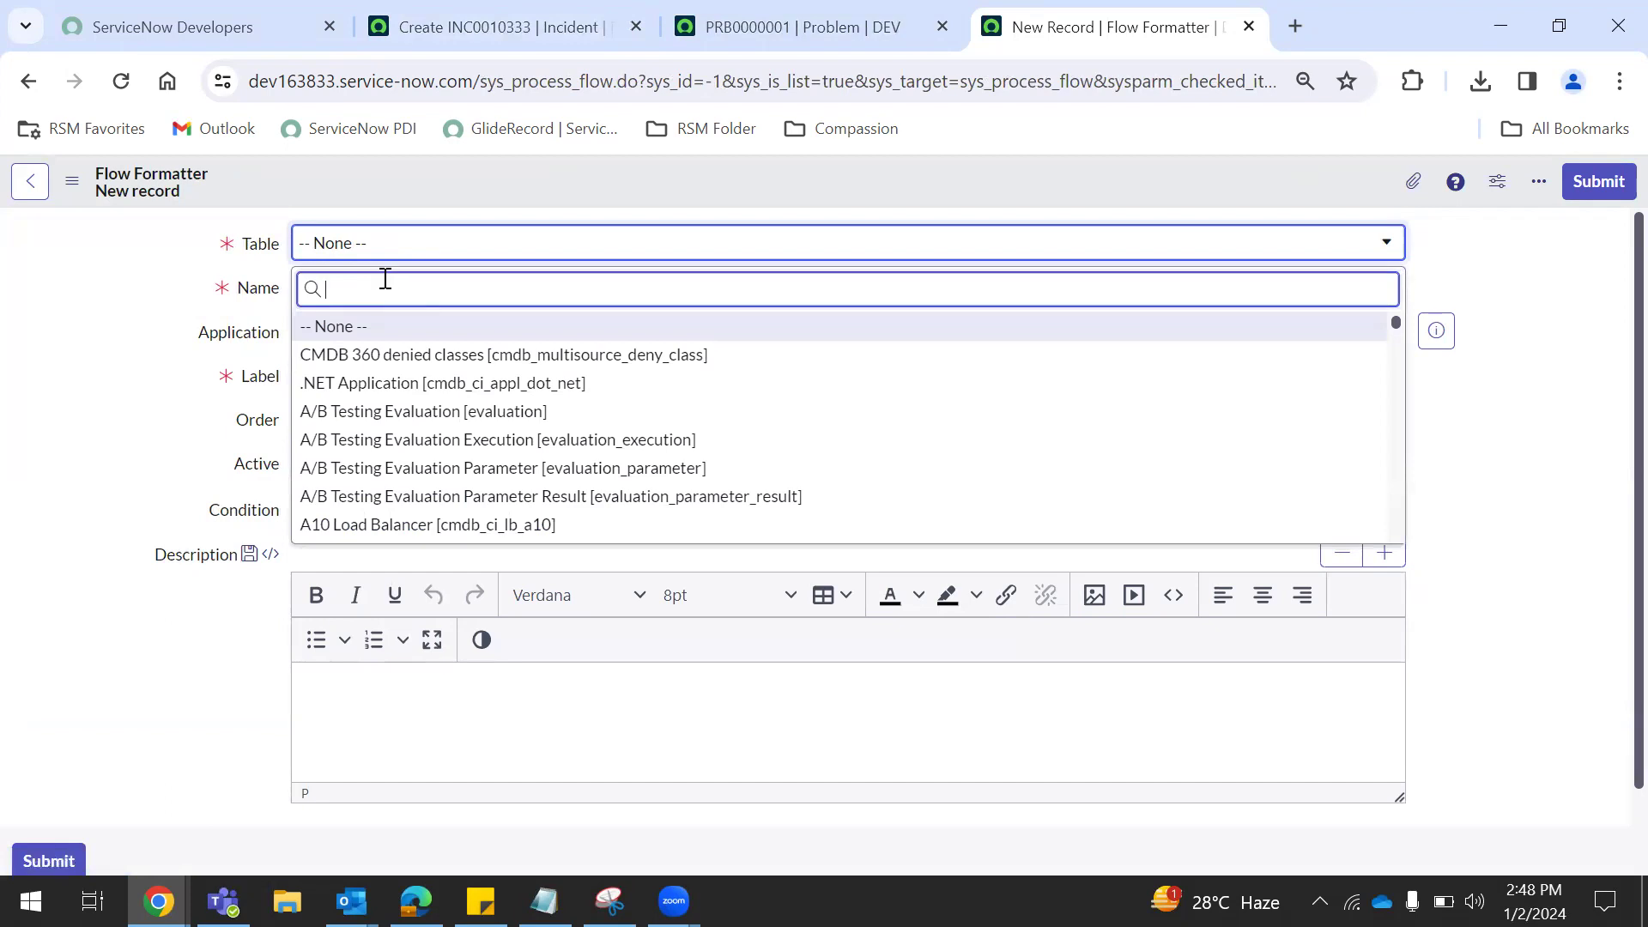
{"action": "type", "text": "incident"}
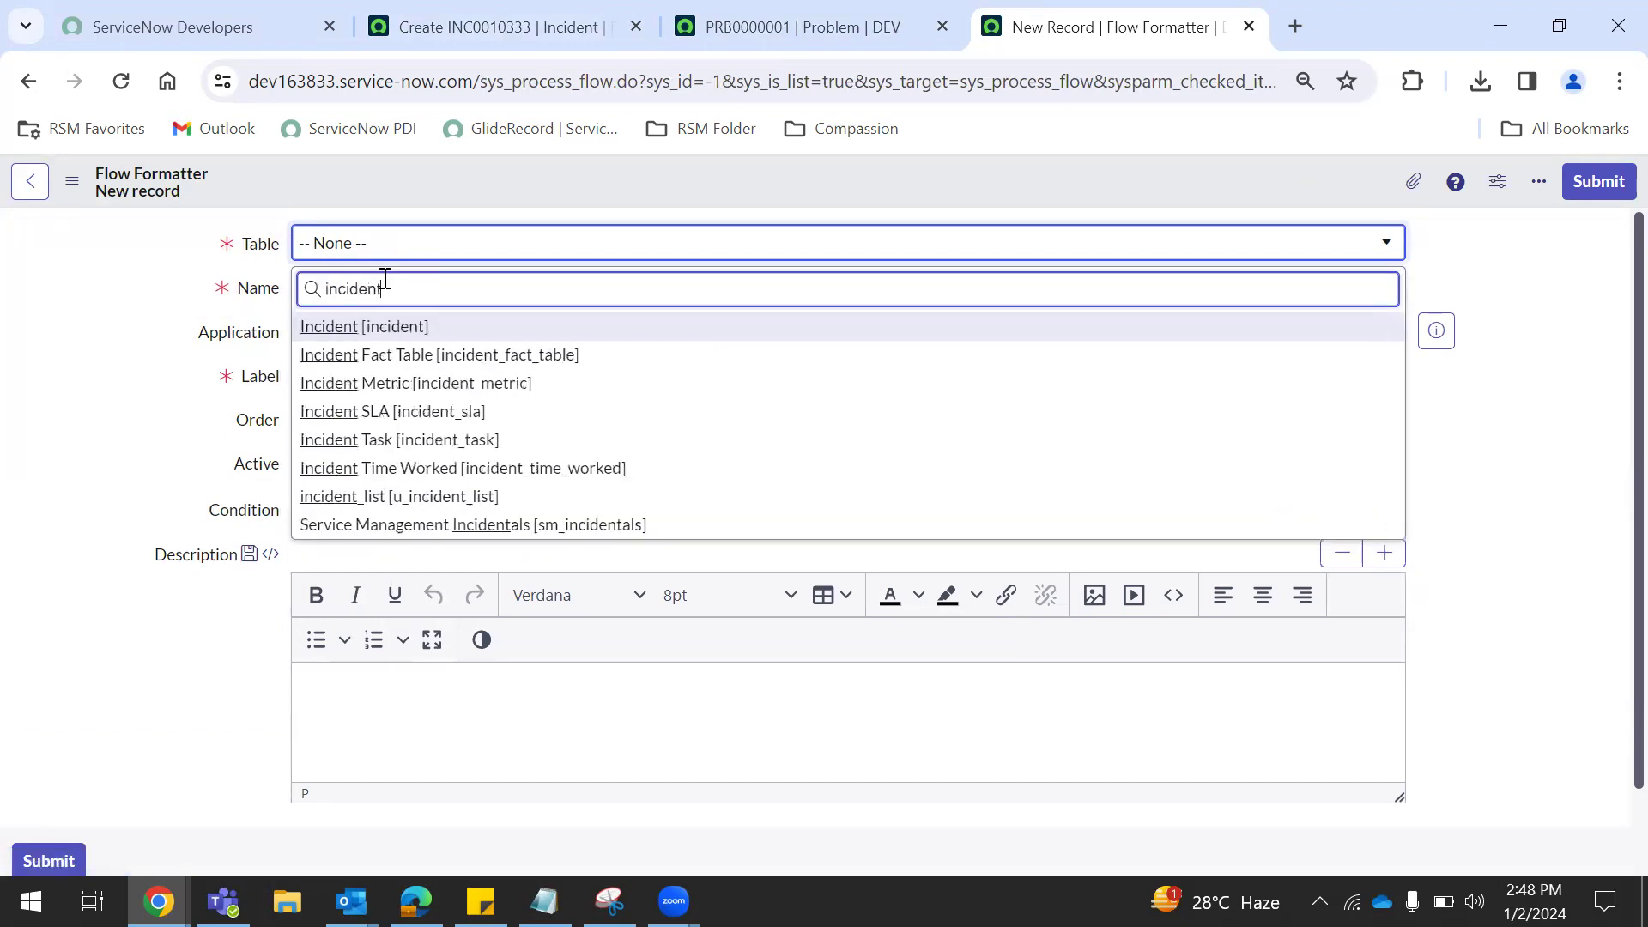
{"action": "left_click", "coordinate": [391, 325]}
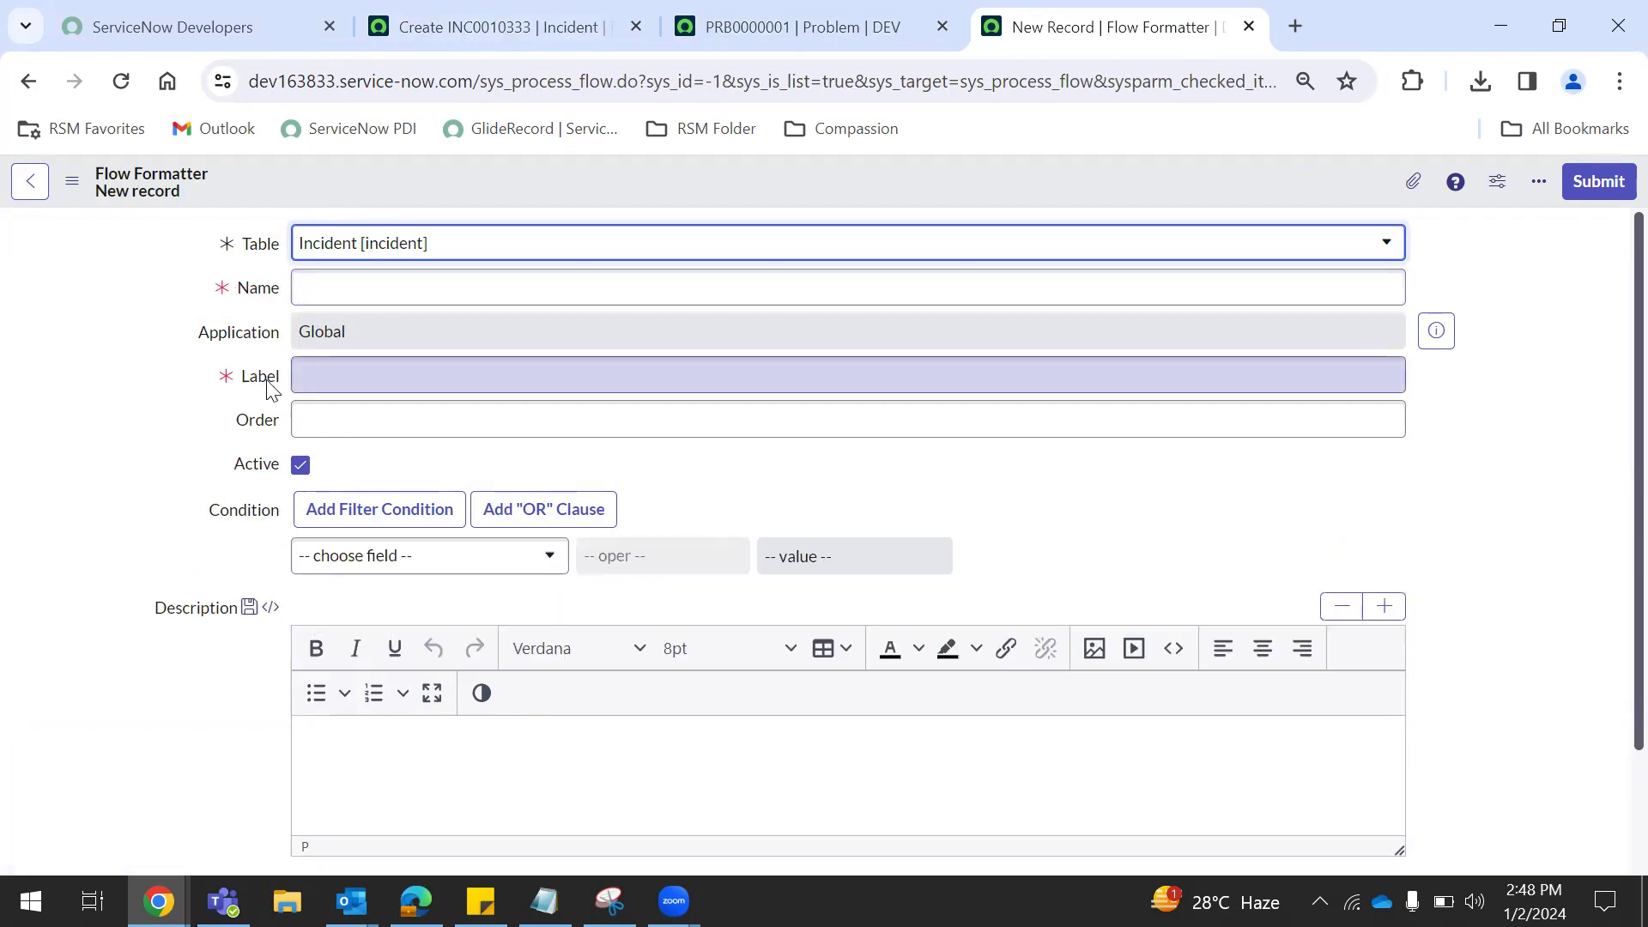
Step: Compare the process flow bar on PRB0000001 with the new incident form and return to the flow formatter's Name field
{"action": "left_click", "coordinate": [358, 288]}
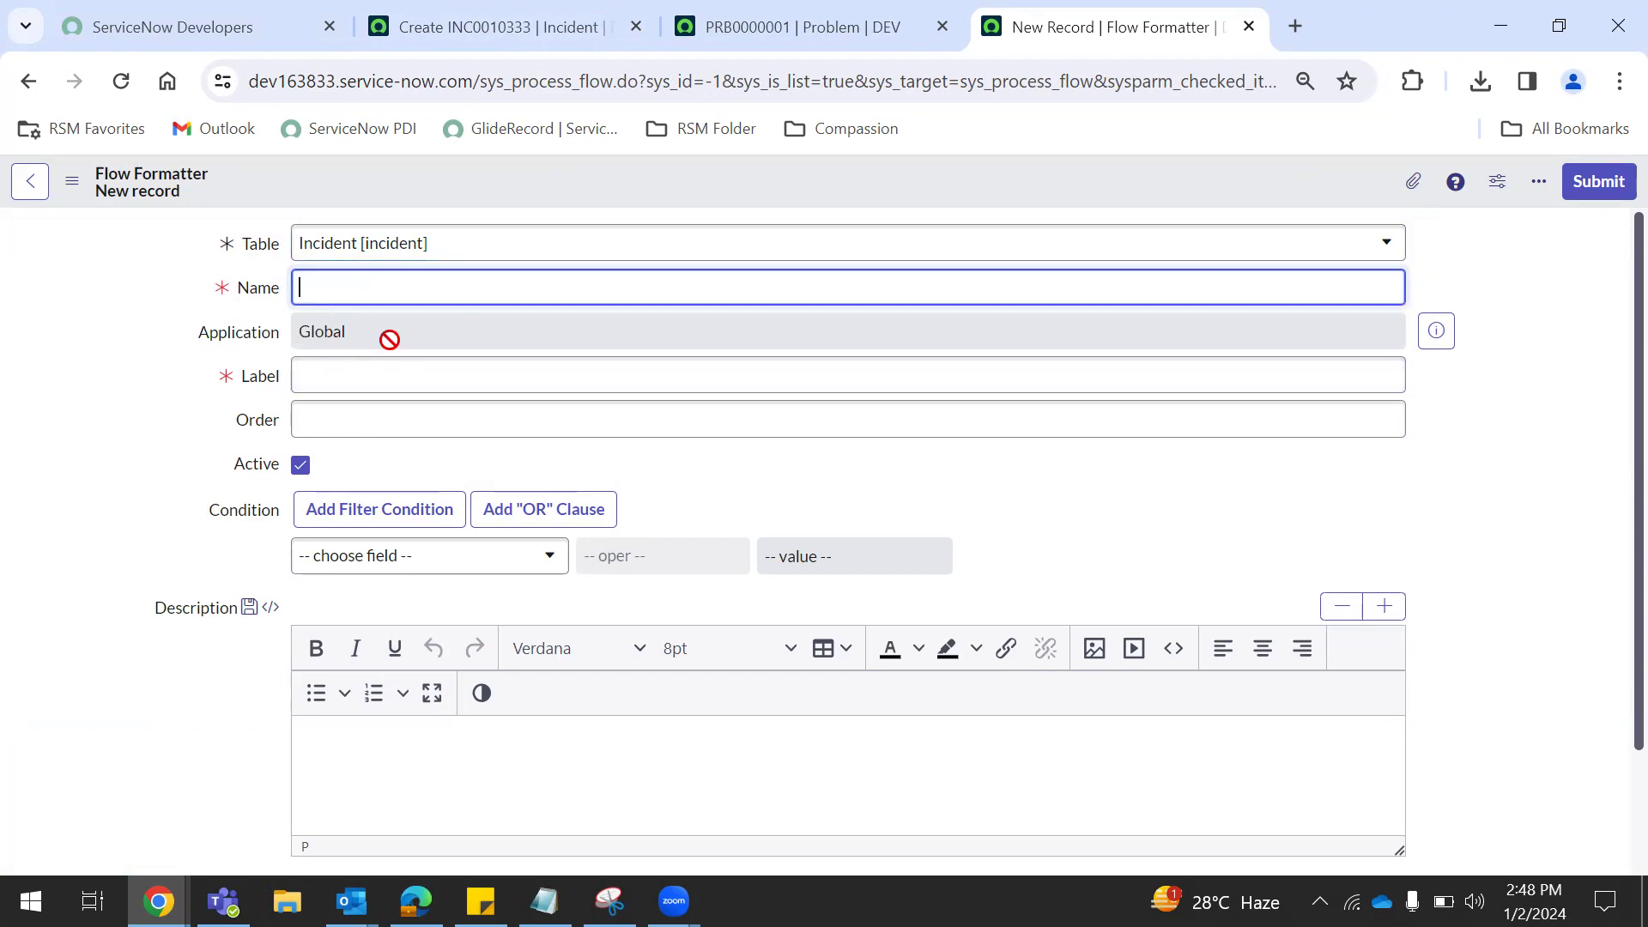
{"action": "left_click", "coordinate": [796, 33]}
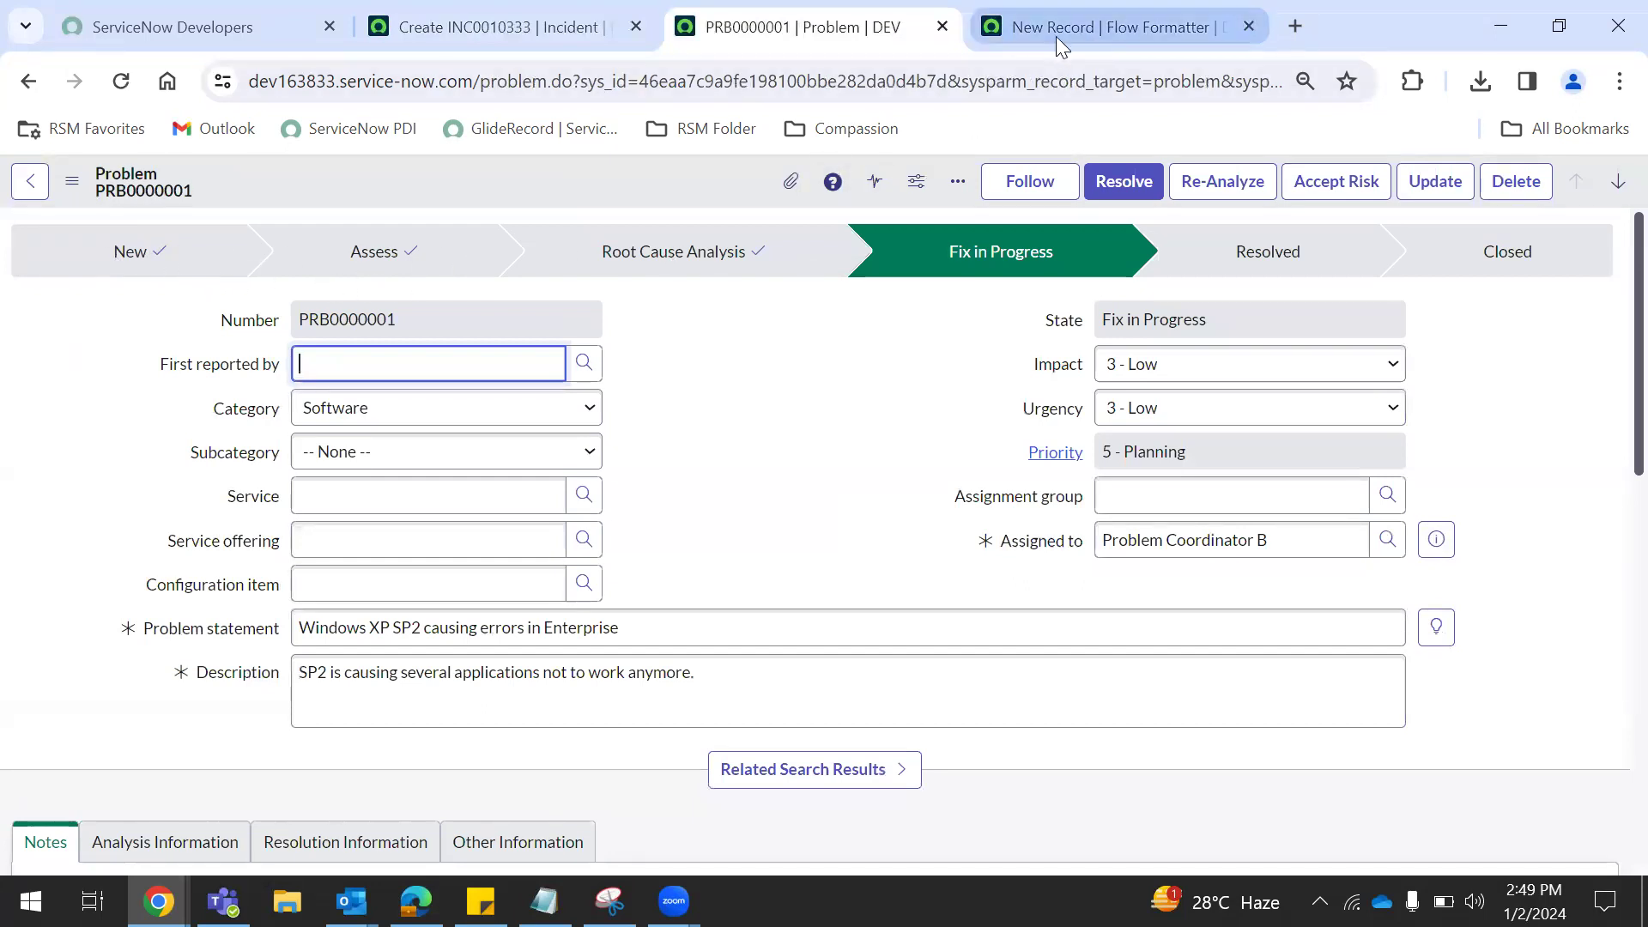
{"action": "left_click", "coordinate": [541, 12]}
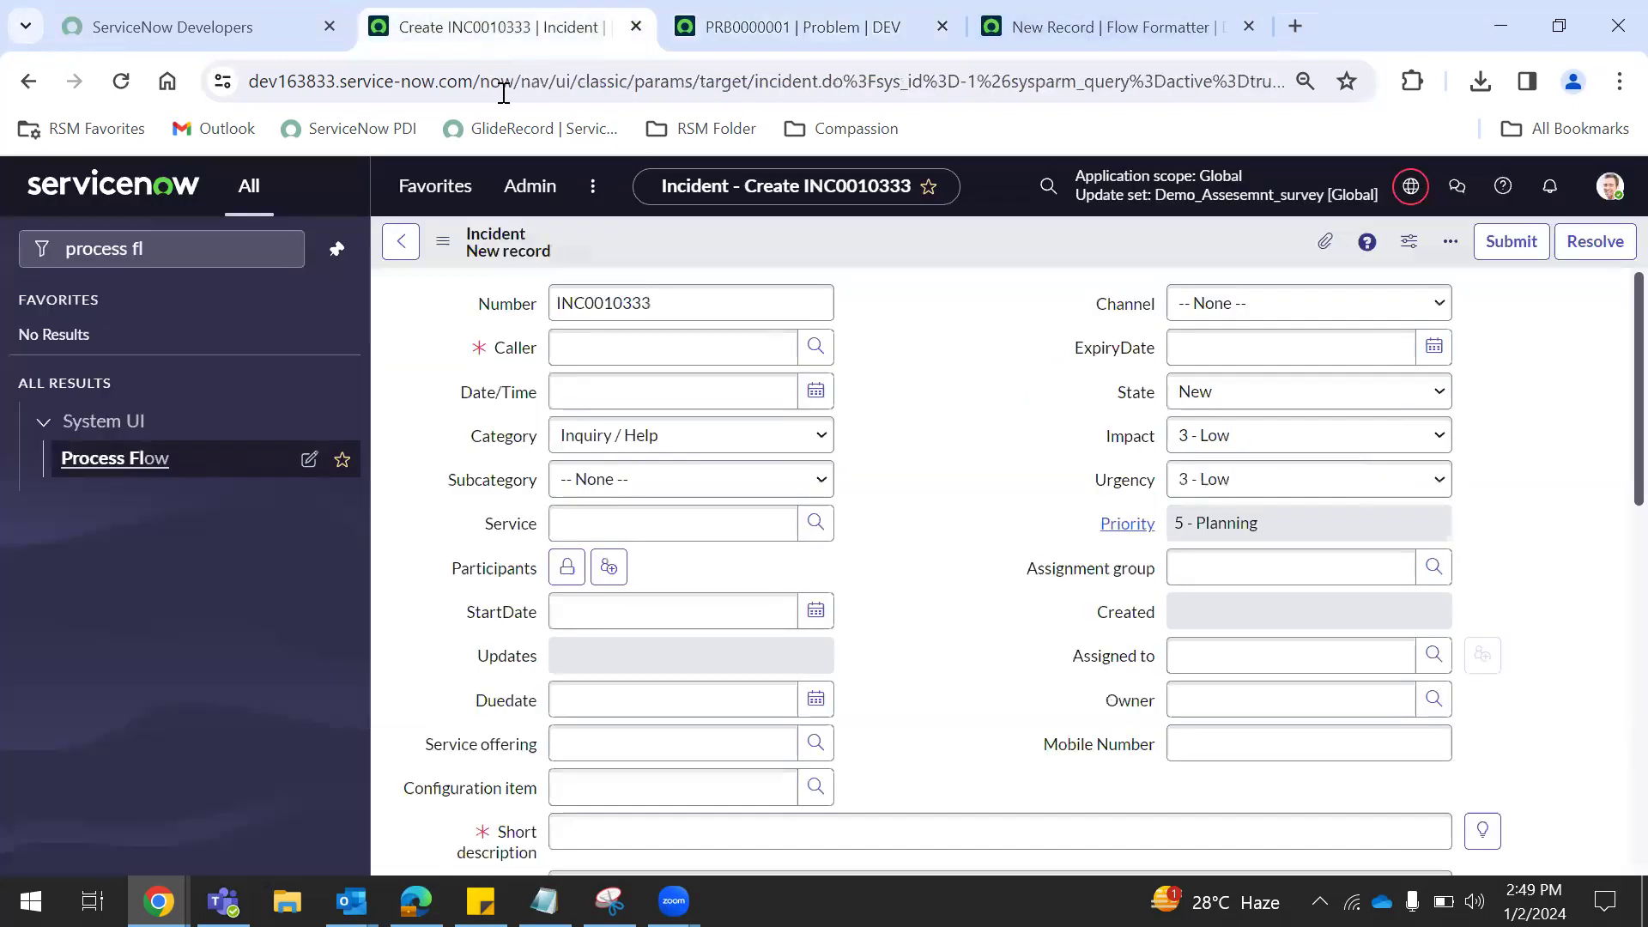
{"action": "left_click", "coordinate": [1085, 24]}
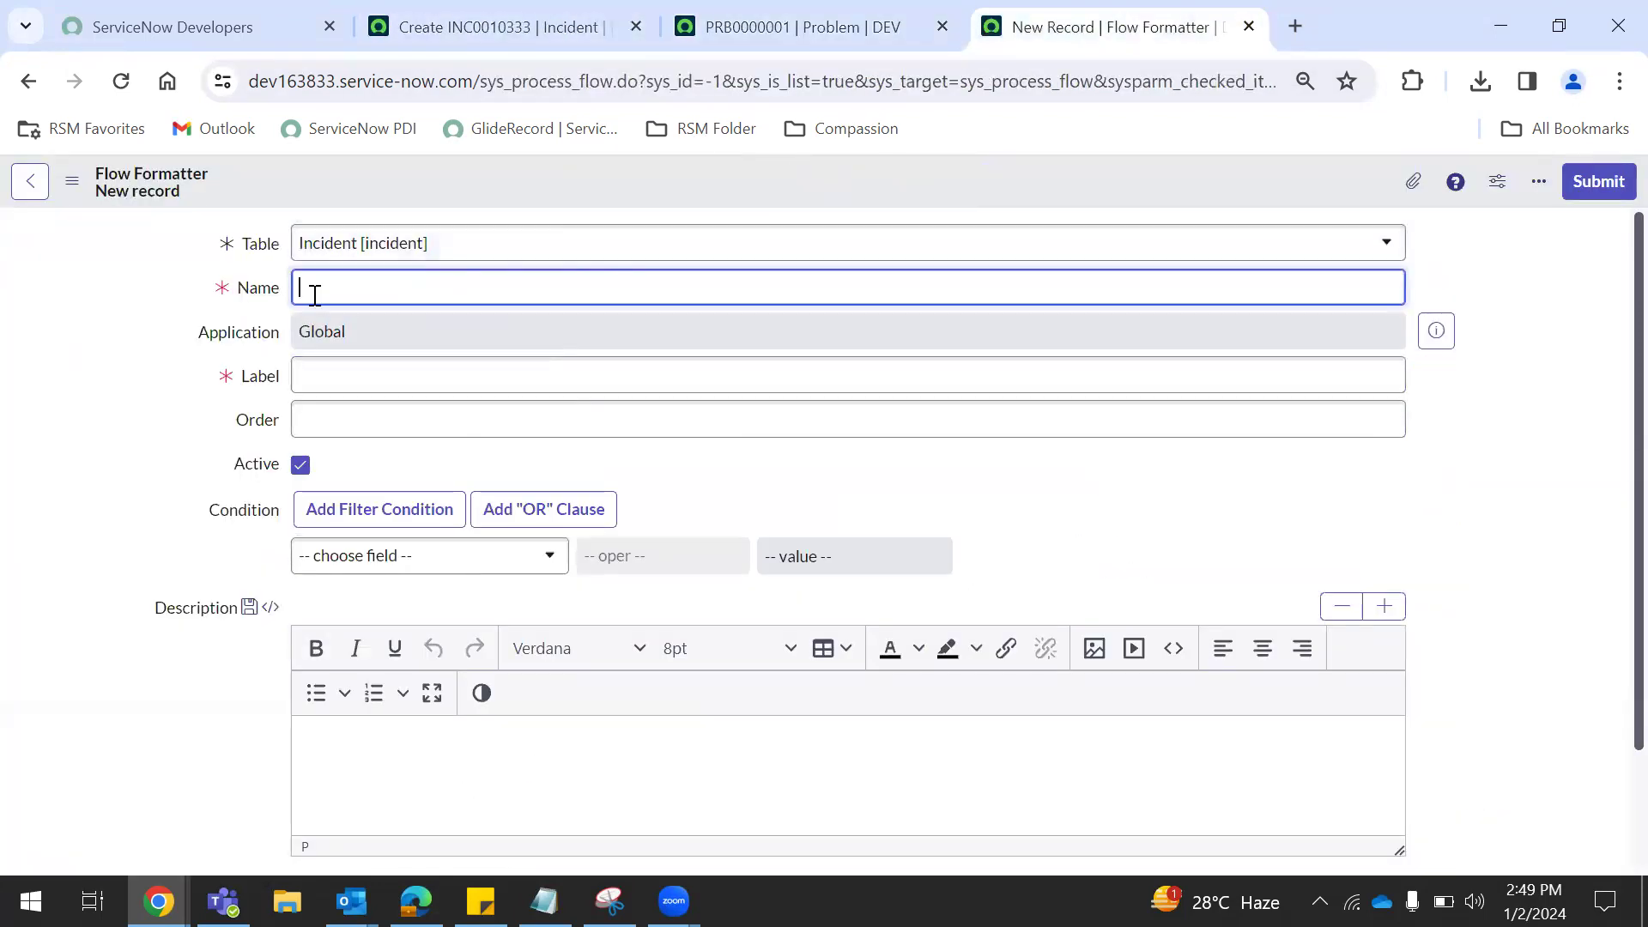
Step: Set the formatter's name and label to New and its order to 1, checking the State choices on the incident form
{"action": "left_click", "coordinate": [358, 388]}
{"action": "type", "text": "New"}
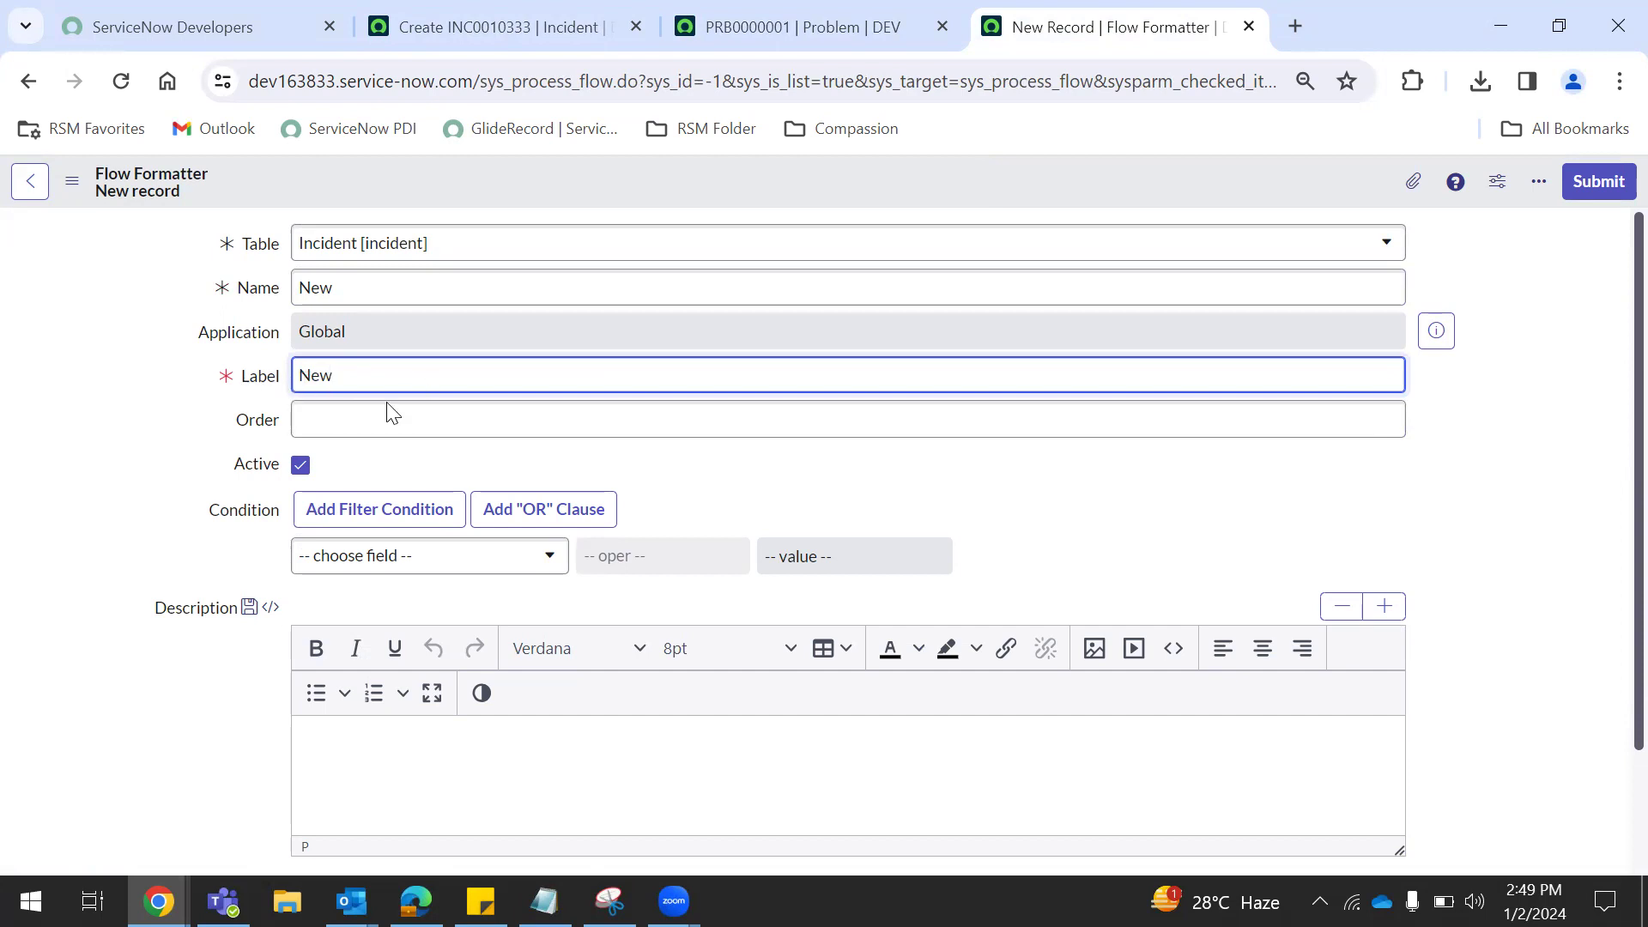
{"action": "left_click", "coordinate": [343, 418]}
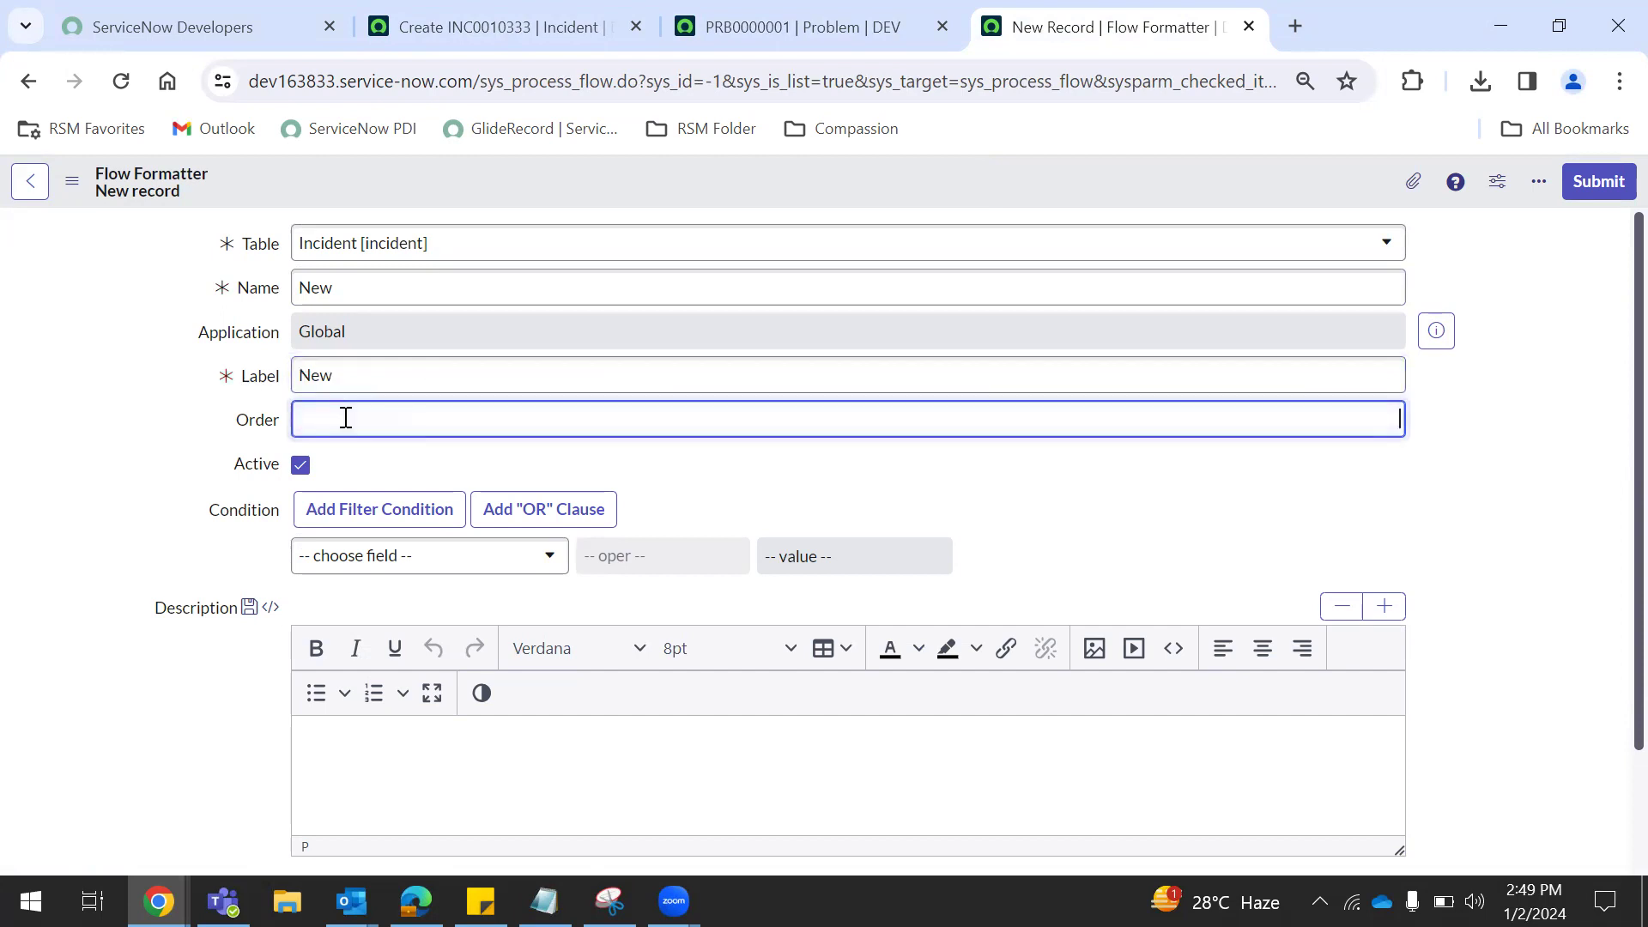
{"action": "left_click", "coordinate": [515, 10]}
{"action": "left_click", "coordinate": [1249, 391]}
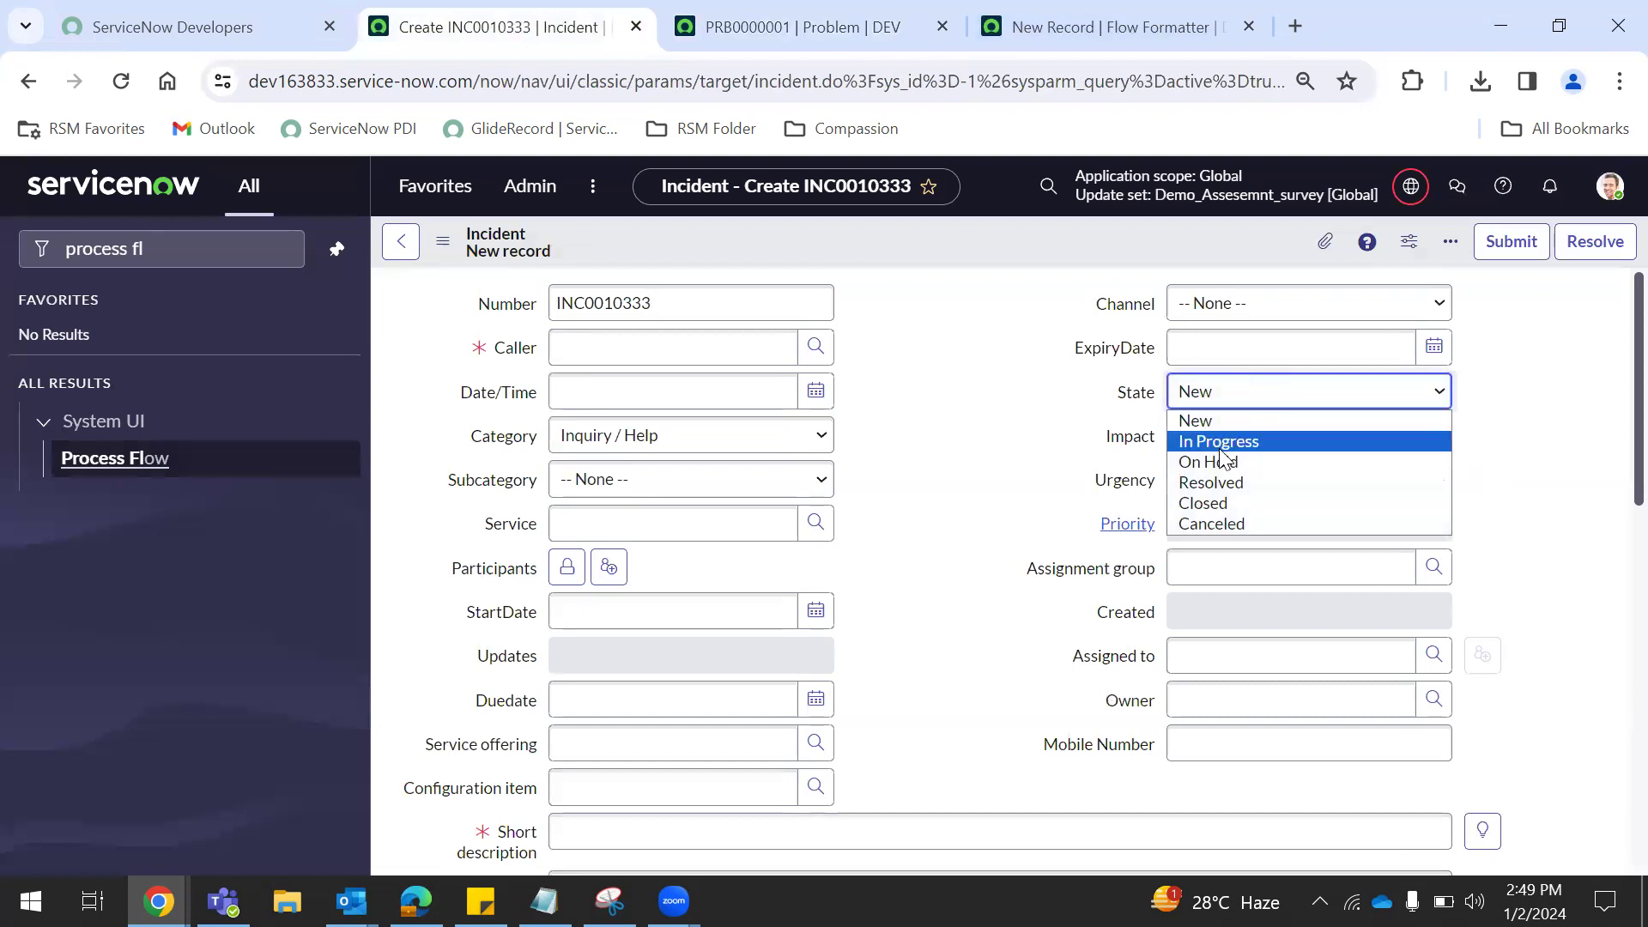
{"action": "left_click", "coordinate": [1051, 28]}
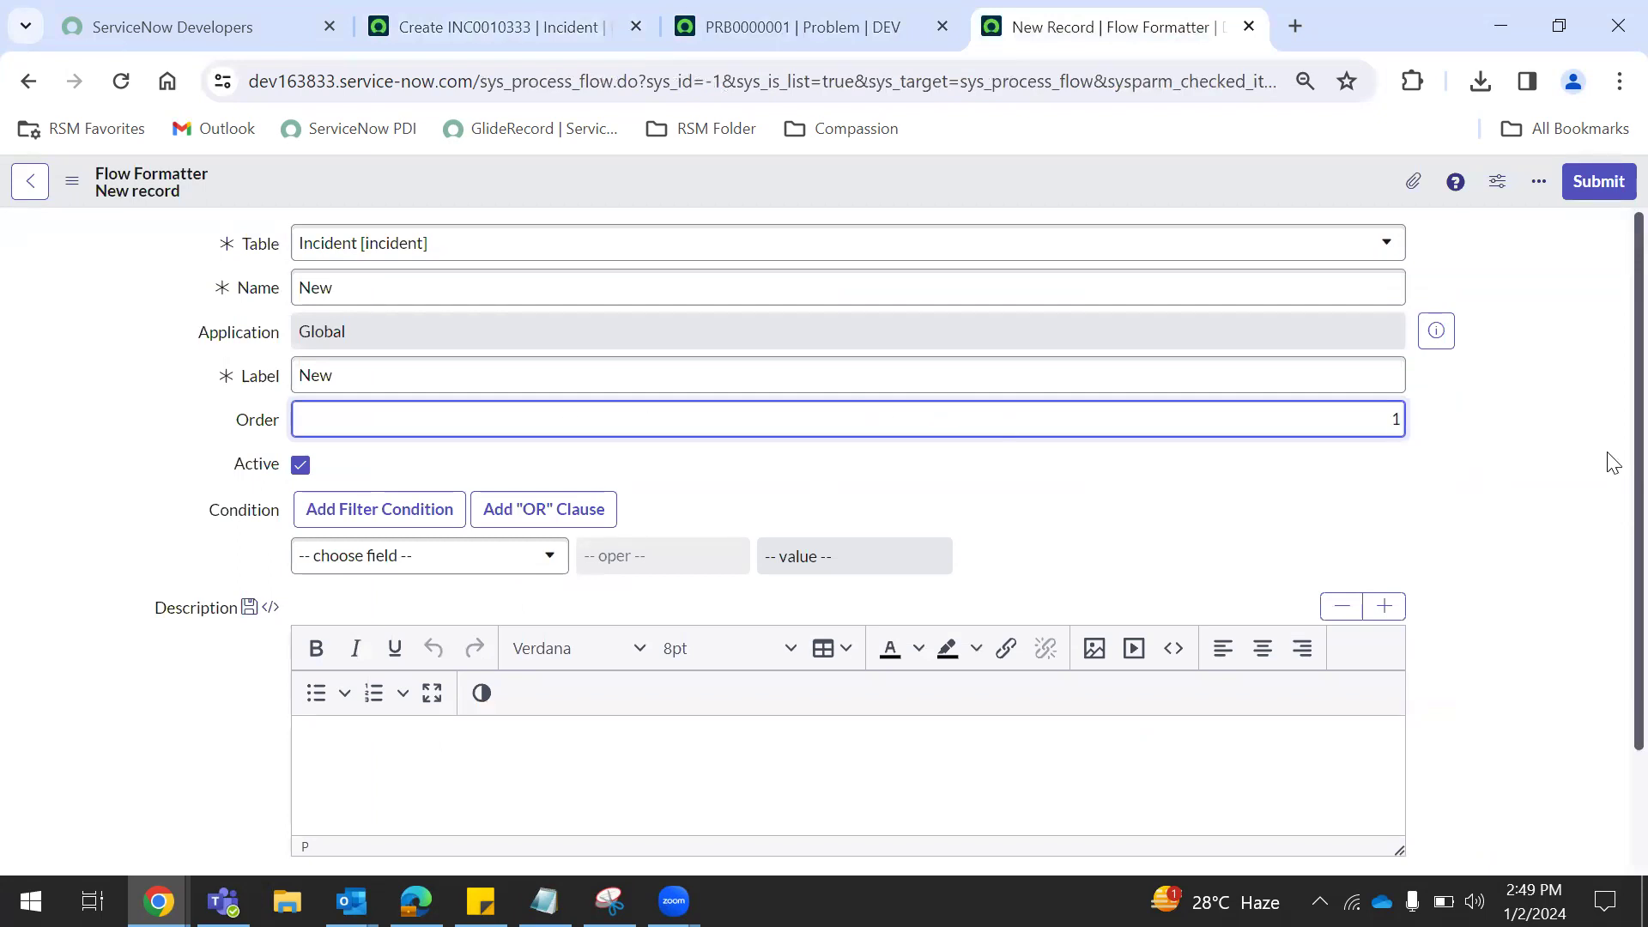
Step: Add the condition State is New to the flow formatter and submit the record
{"action": "scroll", "coordinate": [1610, 515], "scroll_direction": "down", "scroll_amount": 2}
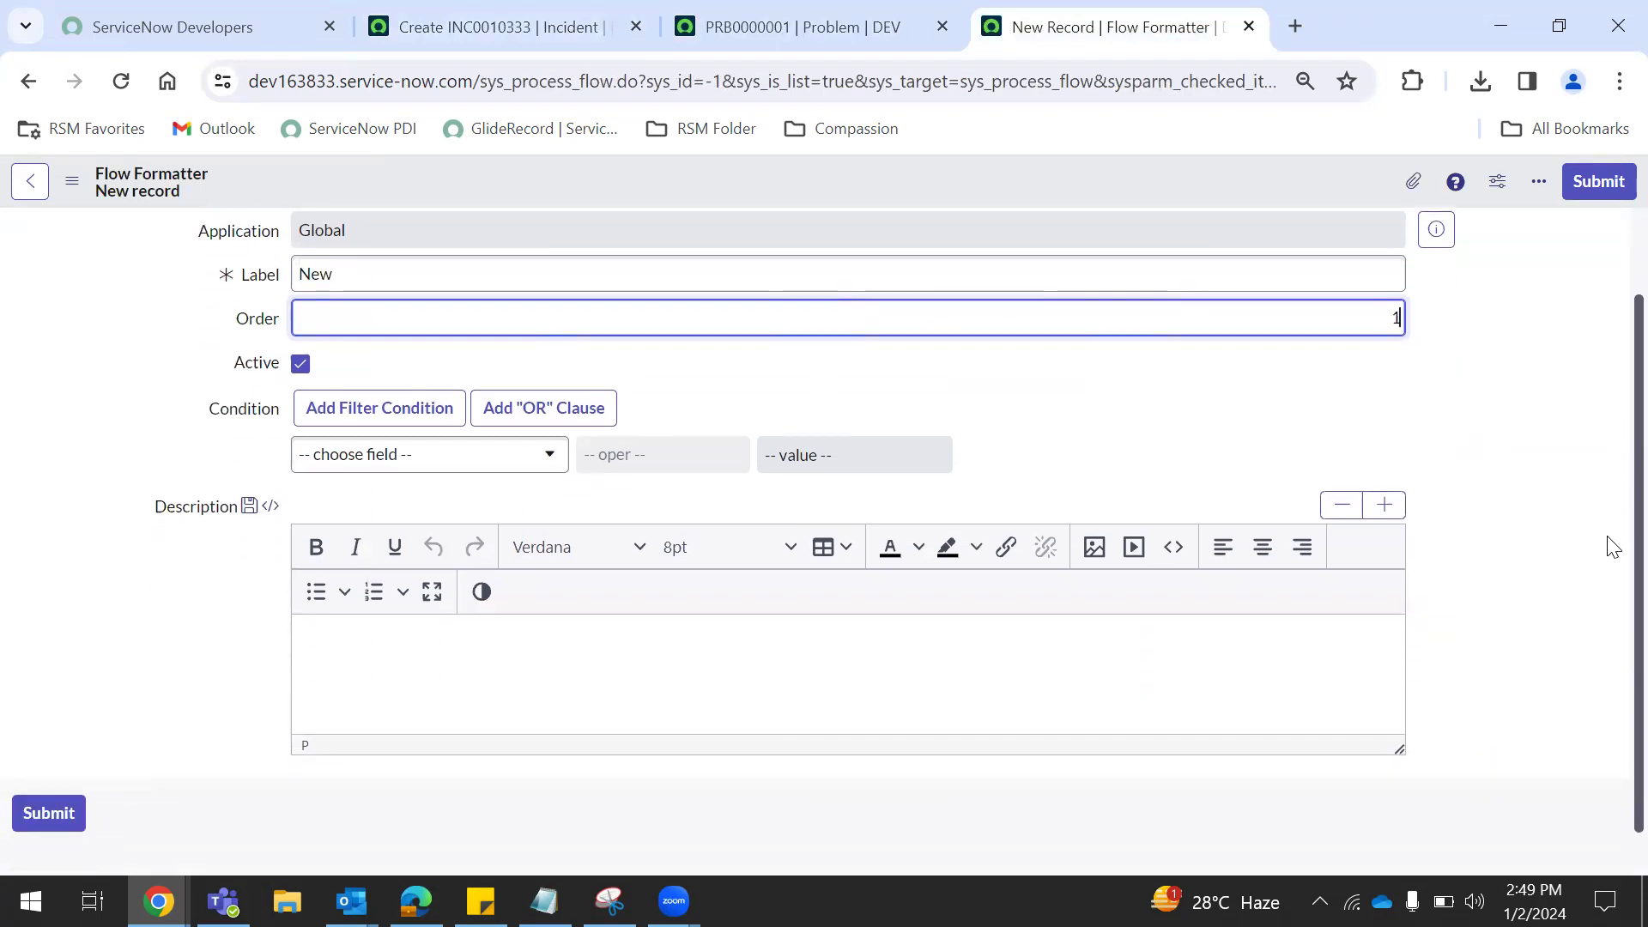
{"action": "left_click", "coordinate": [324, 469]}
{"action": "type", "text": "s"}
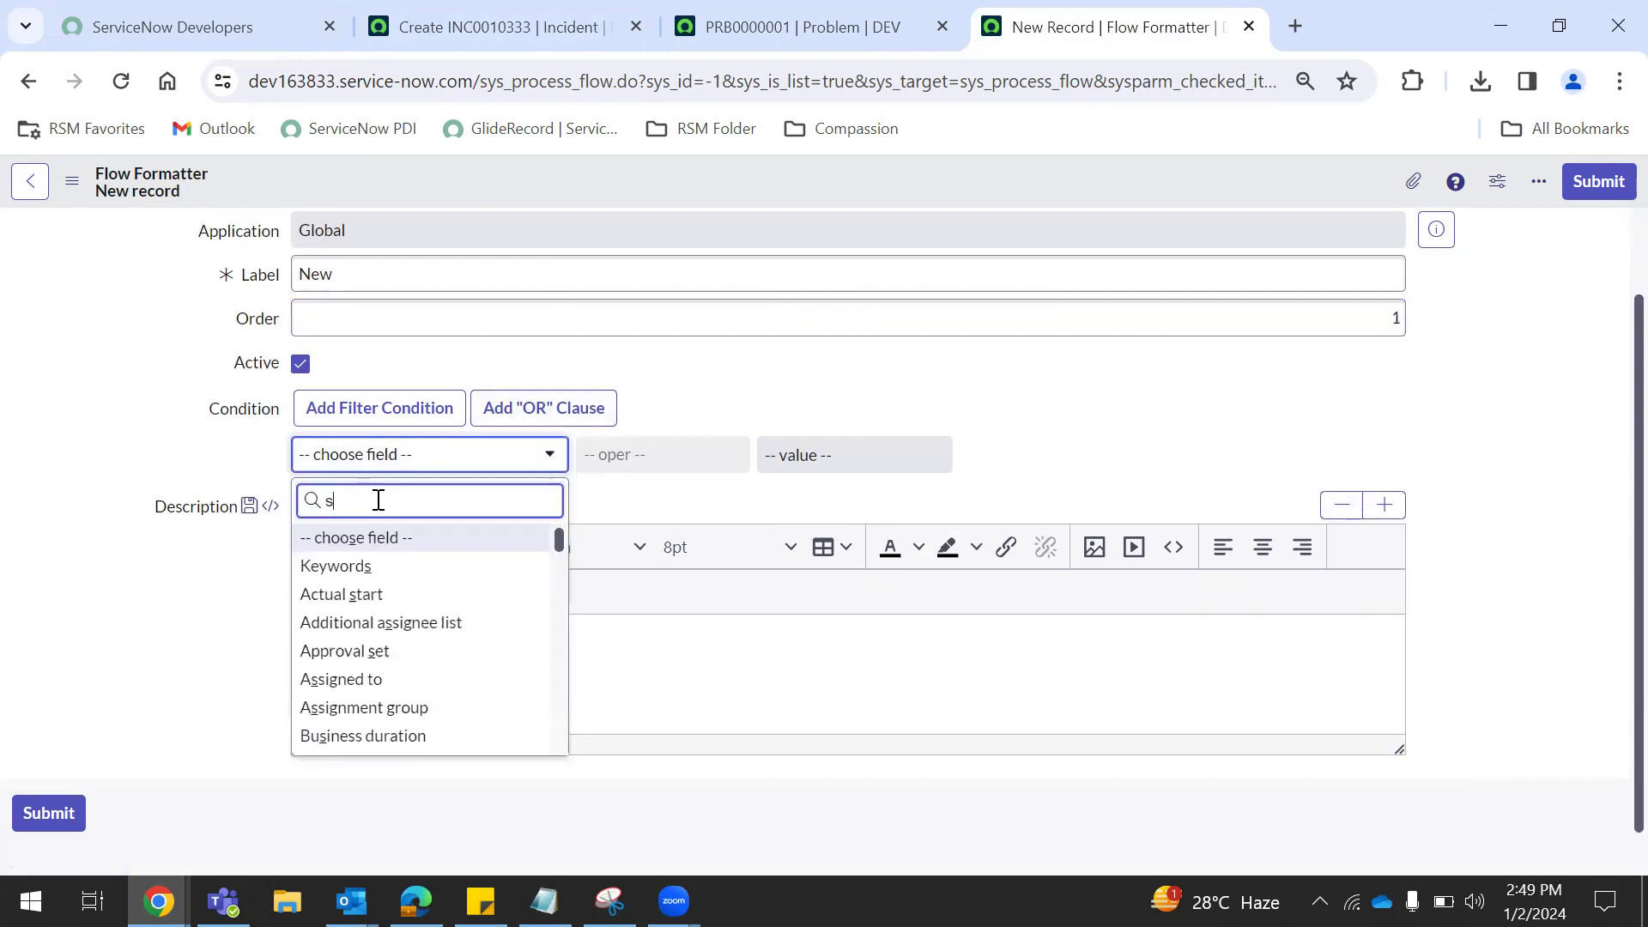
{"action": "type", "text": "tate"}
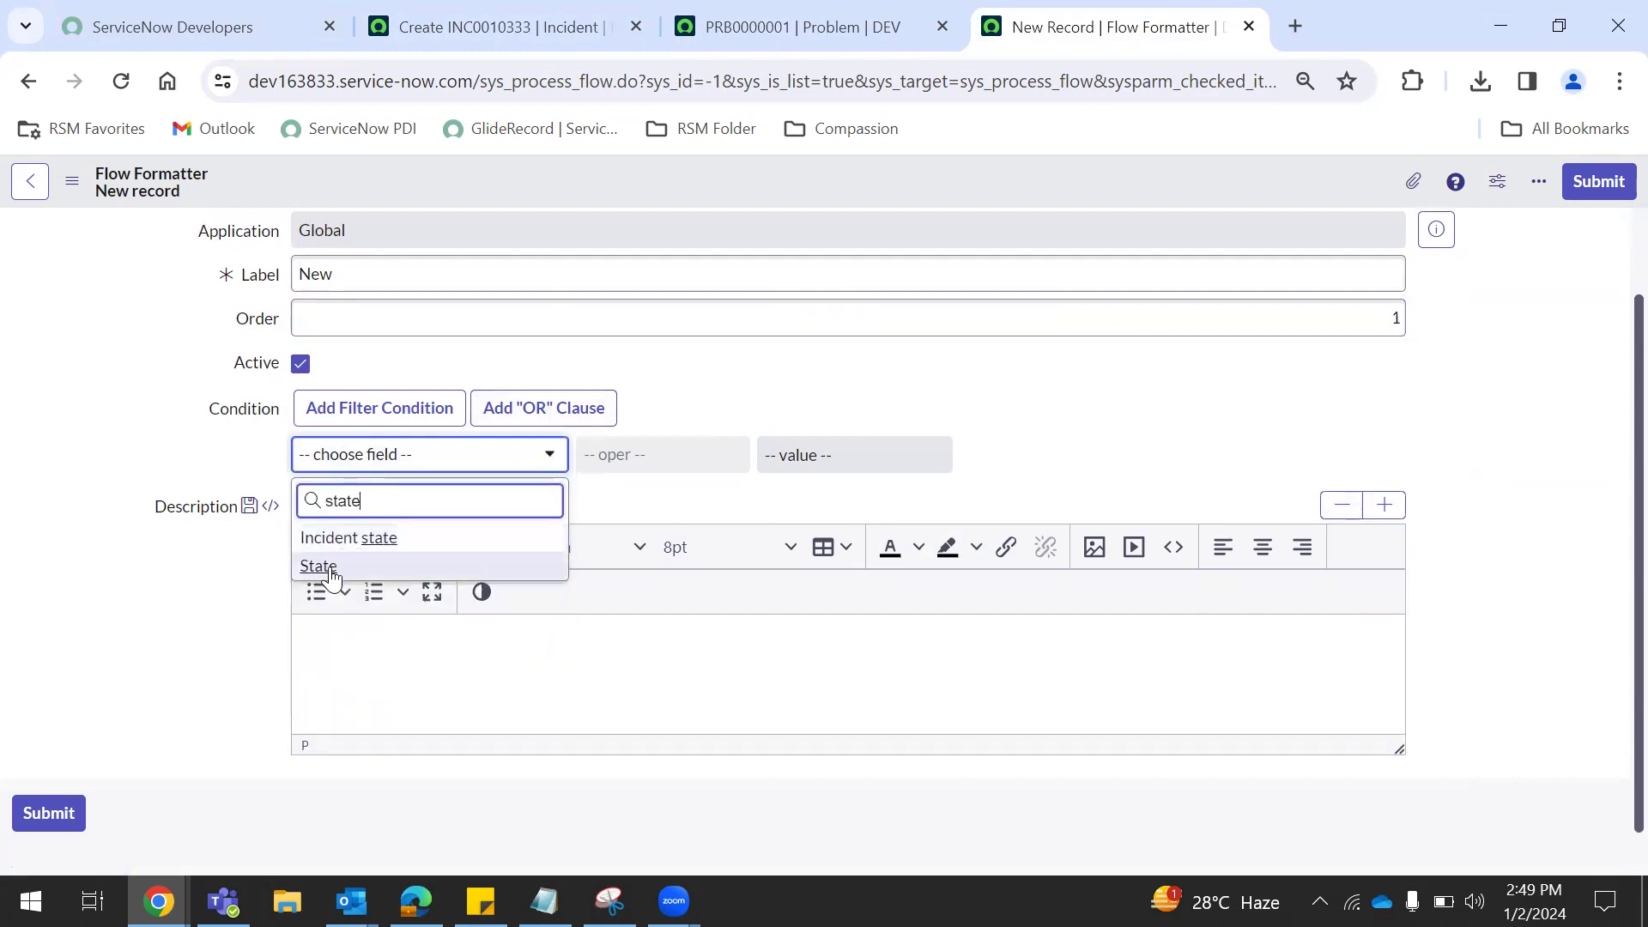
{"action": "left_click", "coordinate": [364, 563]}
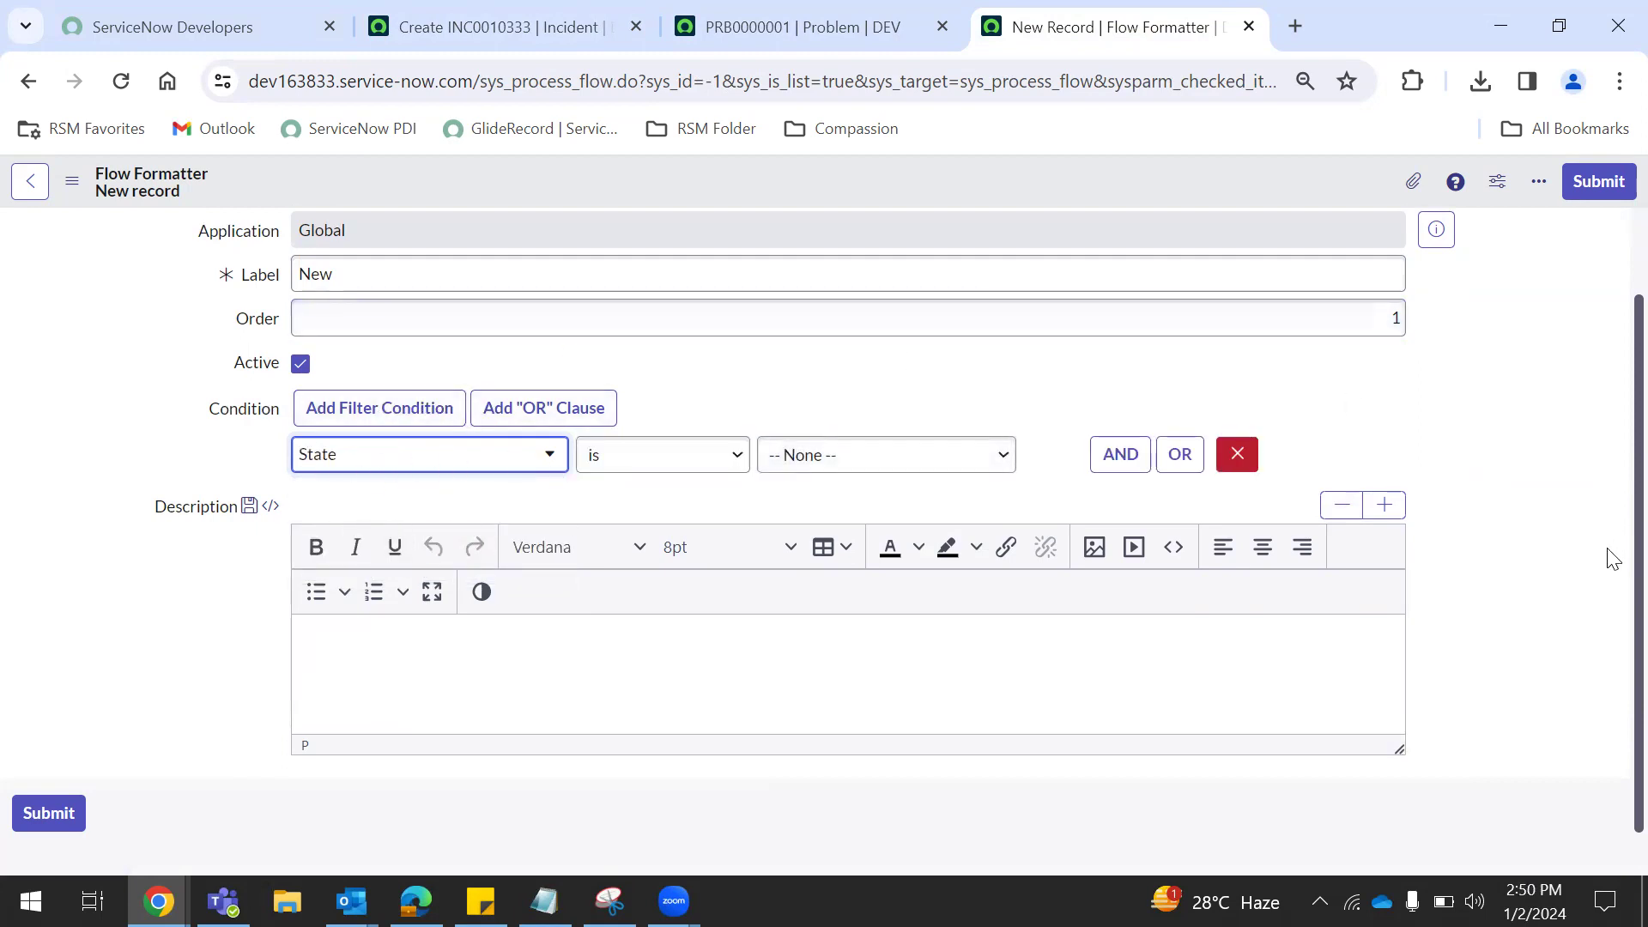
{"action": "scroll", "coordinate": [1611, 515], "scroll_direction": "up", "scroll_amount": 2}
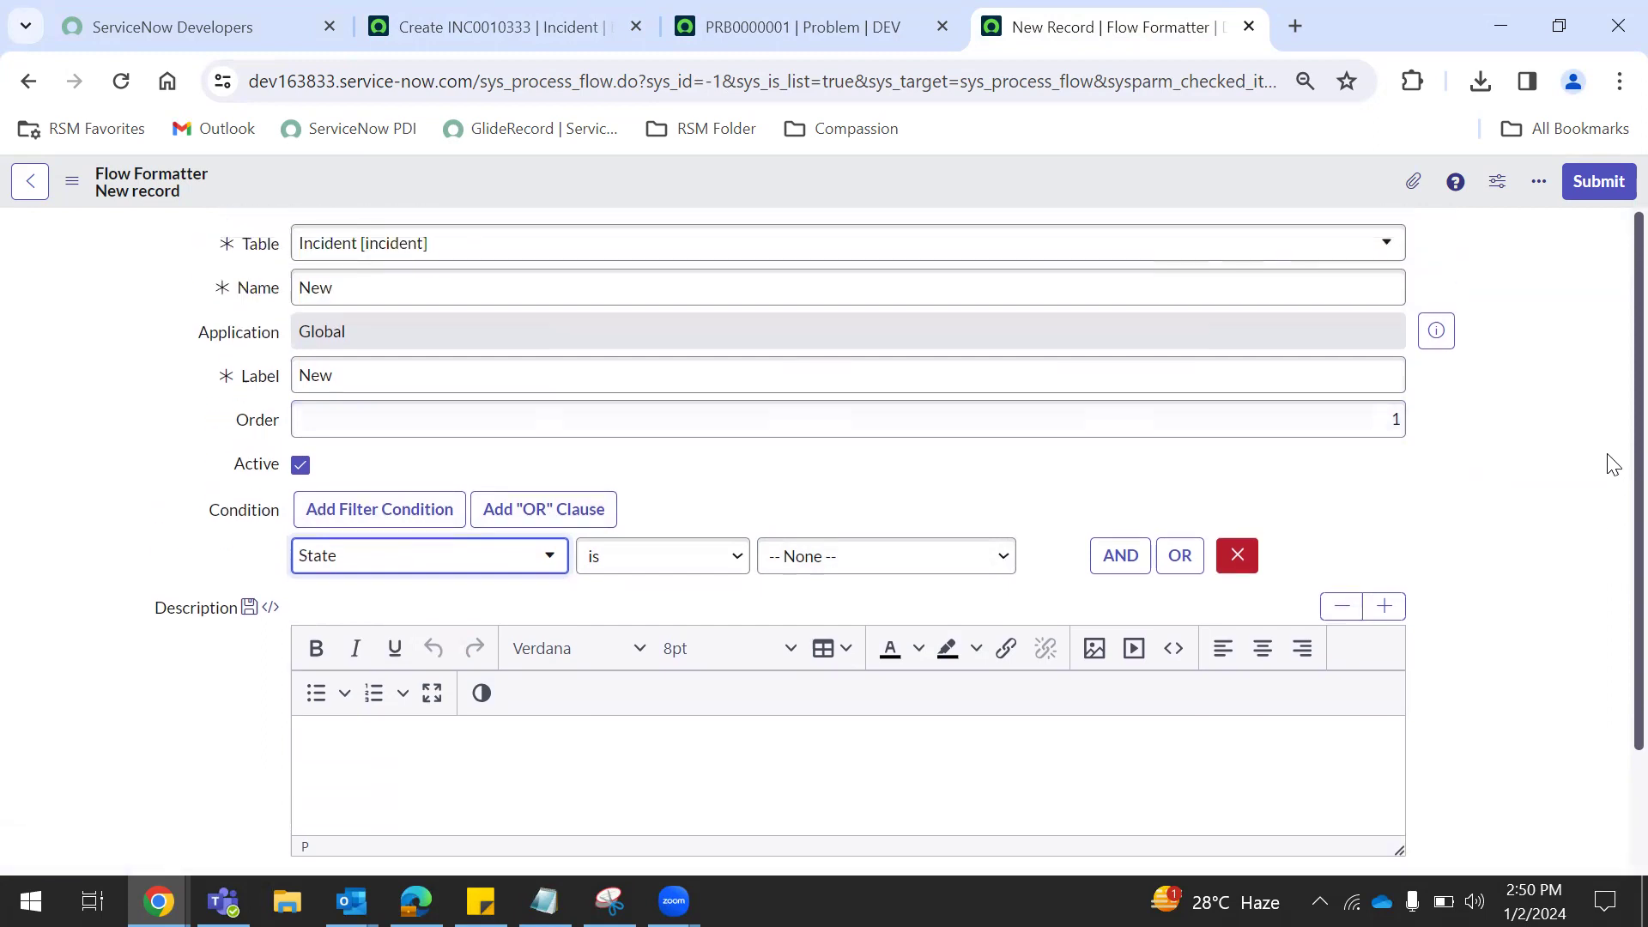
{"action": "left_click", "coordinate": [831, 569]}
{"action": "left_click", "coordinate": [812, 606]}
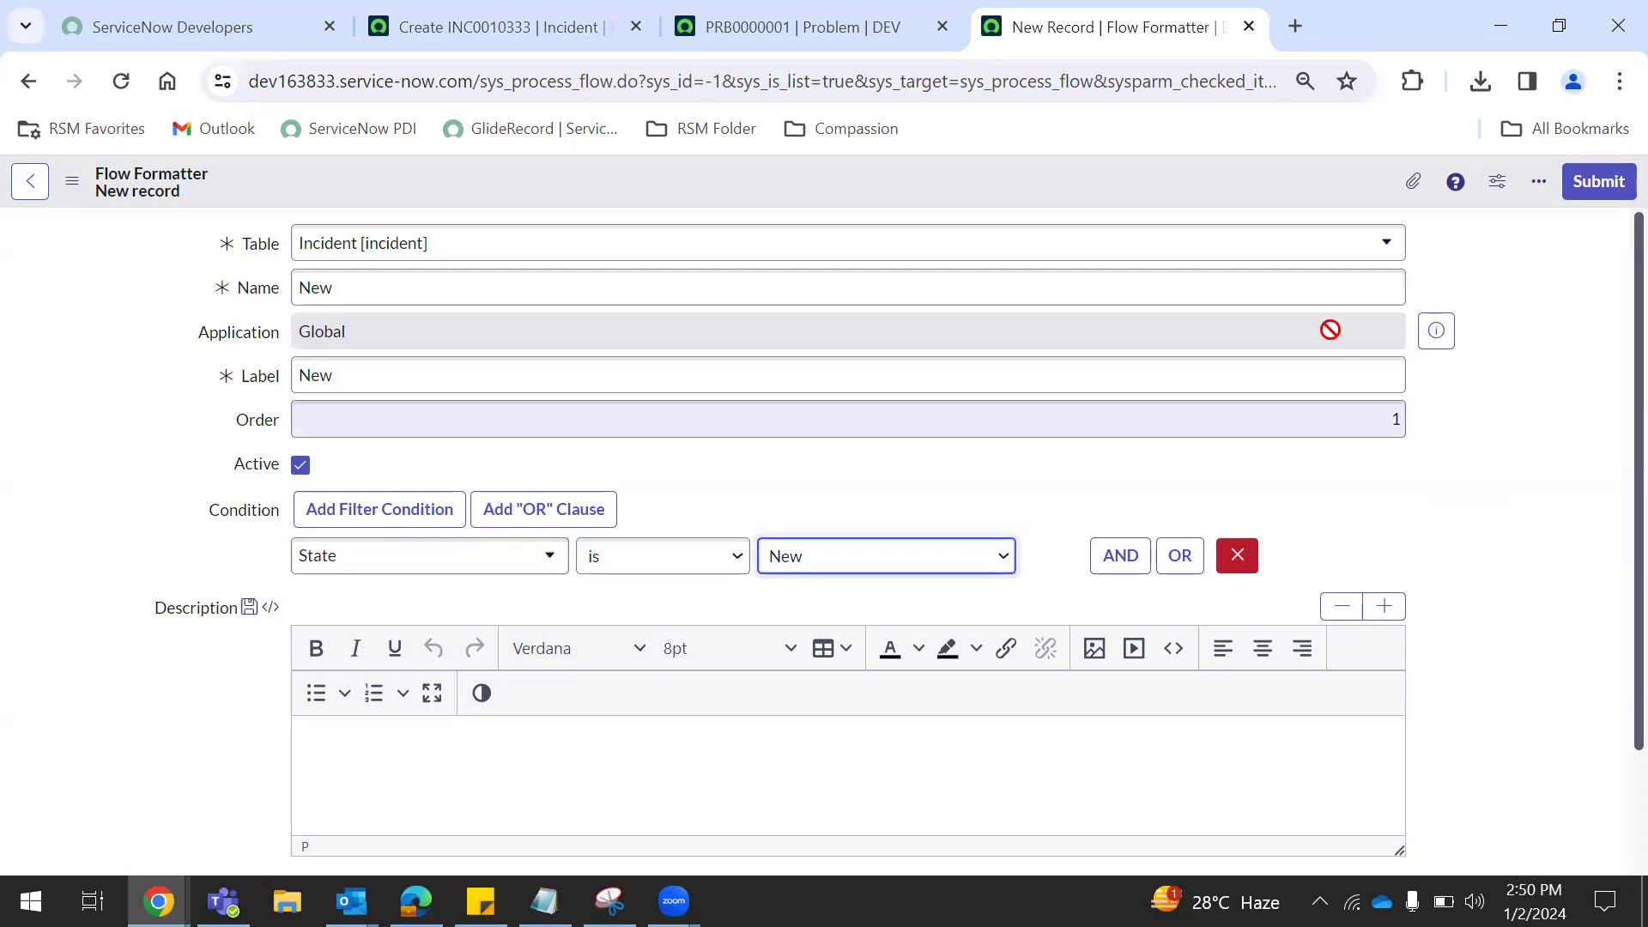
{"action": "left_click", "coordinate": [1590, 185]}
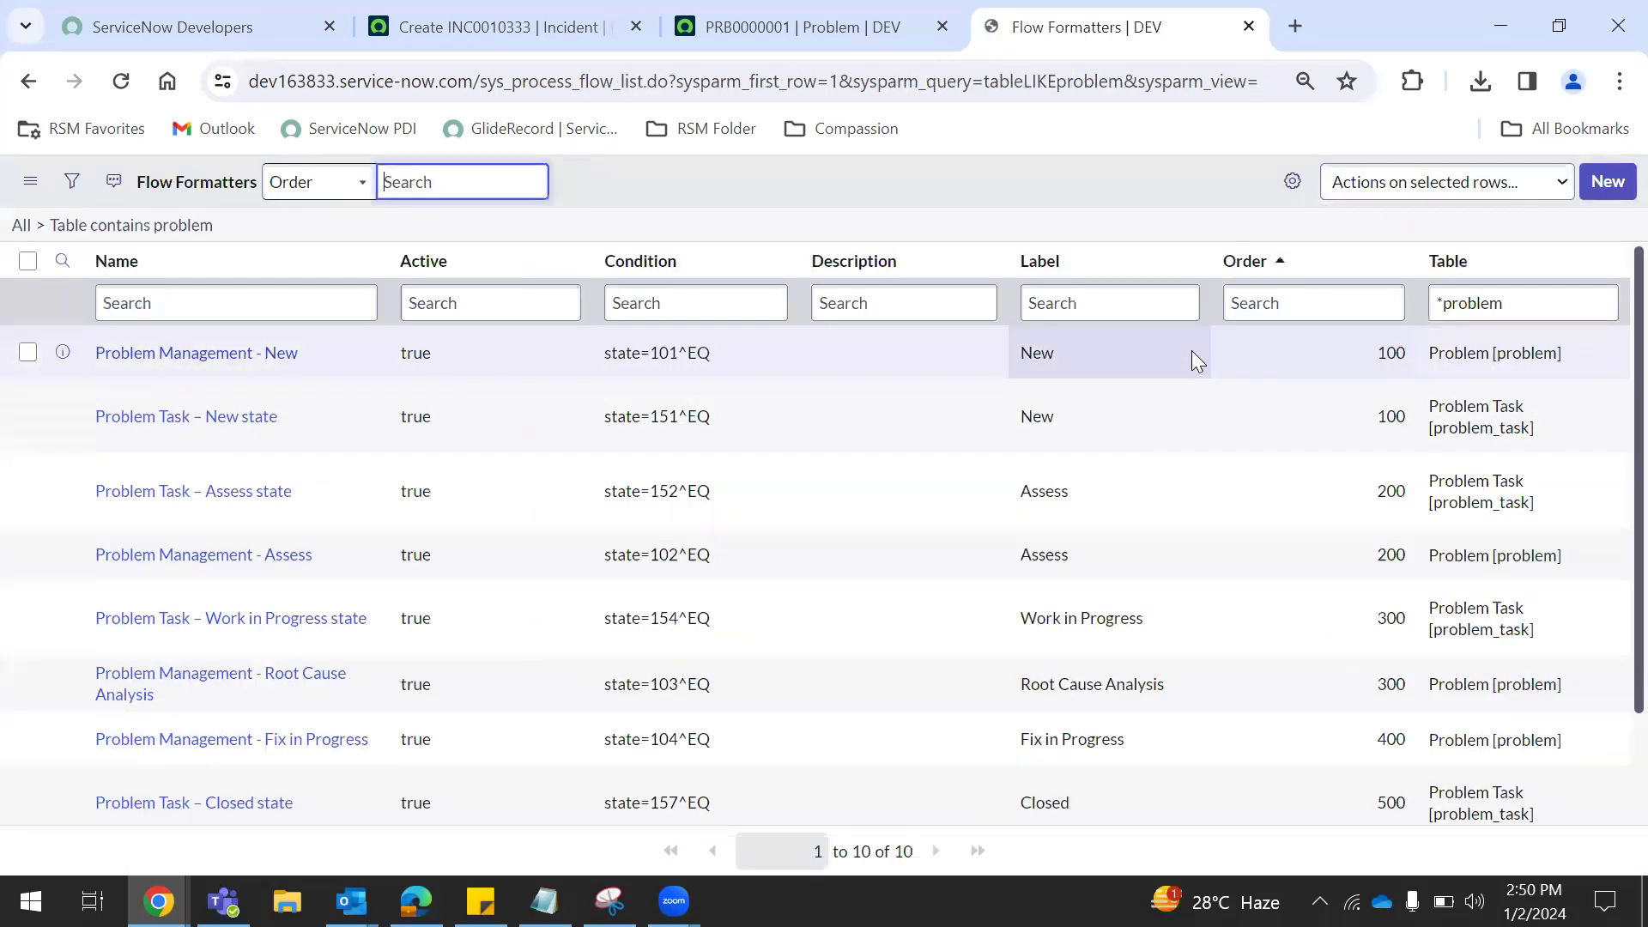
Step: Start another flow formatter record for the Incident [incident] table and review the State choices on the incident form
{"action": "left_click", "coordinate": [1607, 187]}
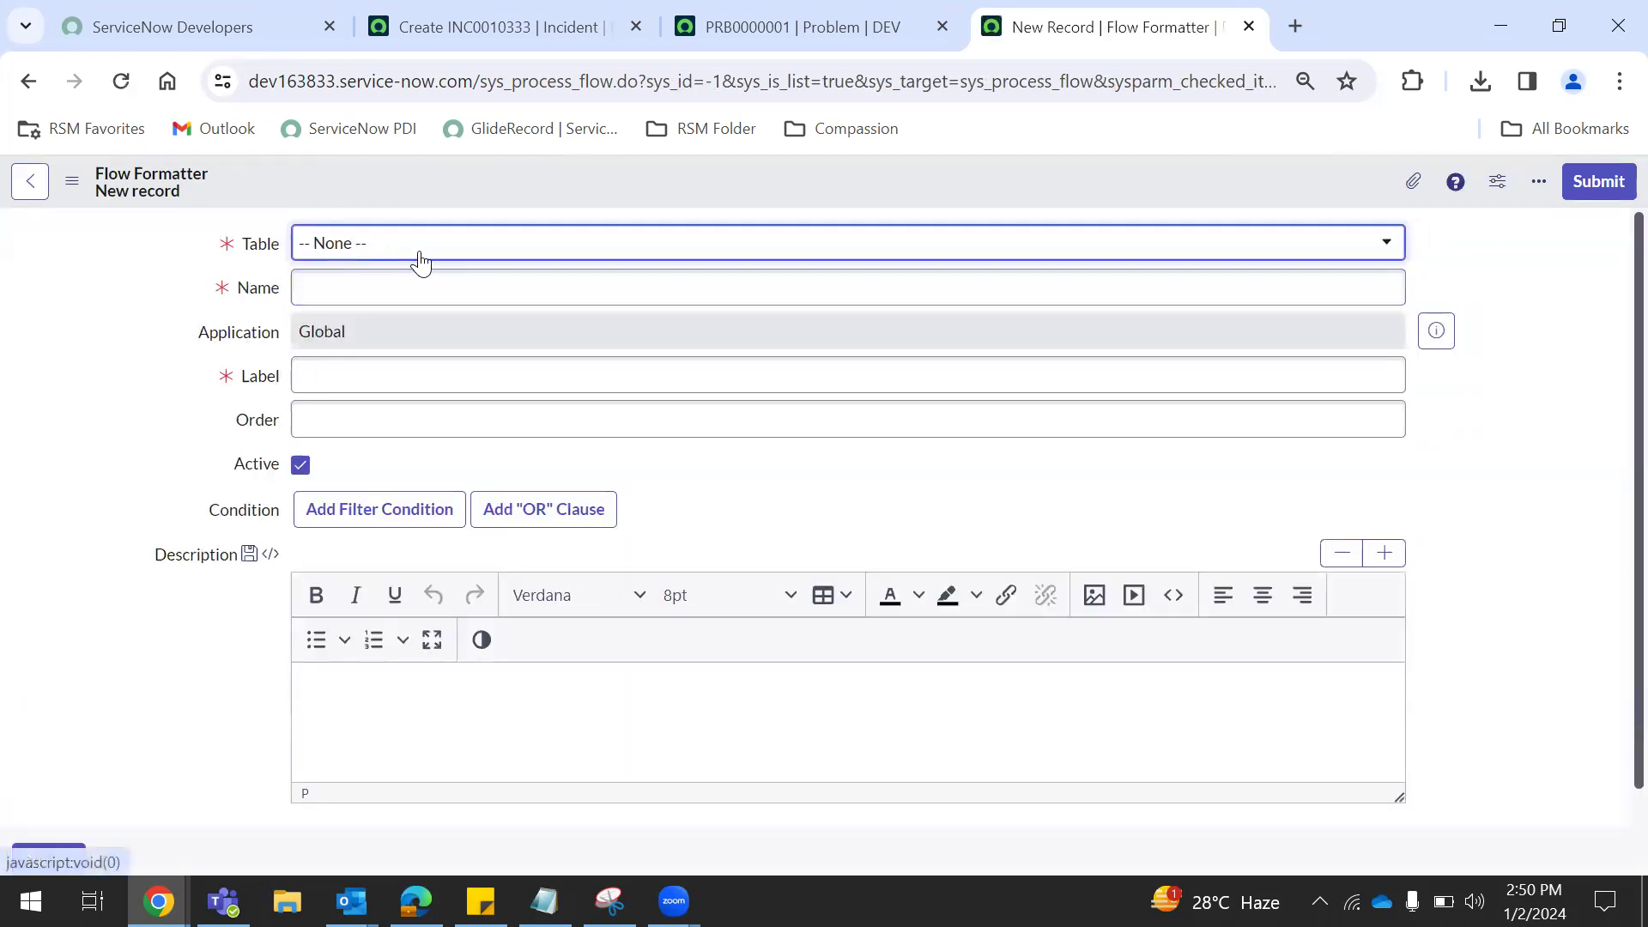
{"action": "left_click", "coordinate": [338, 249]}
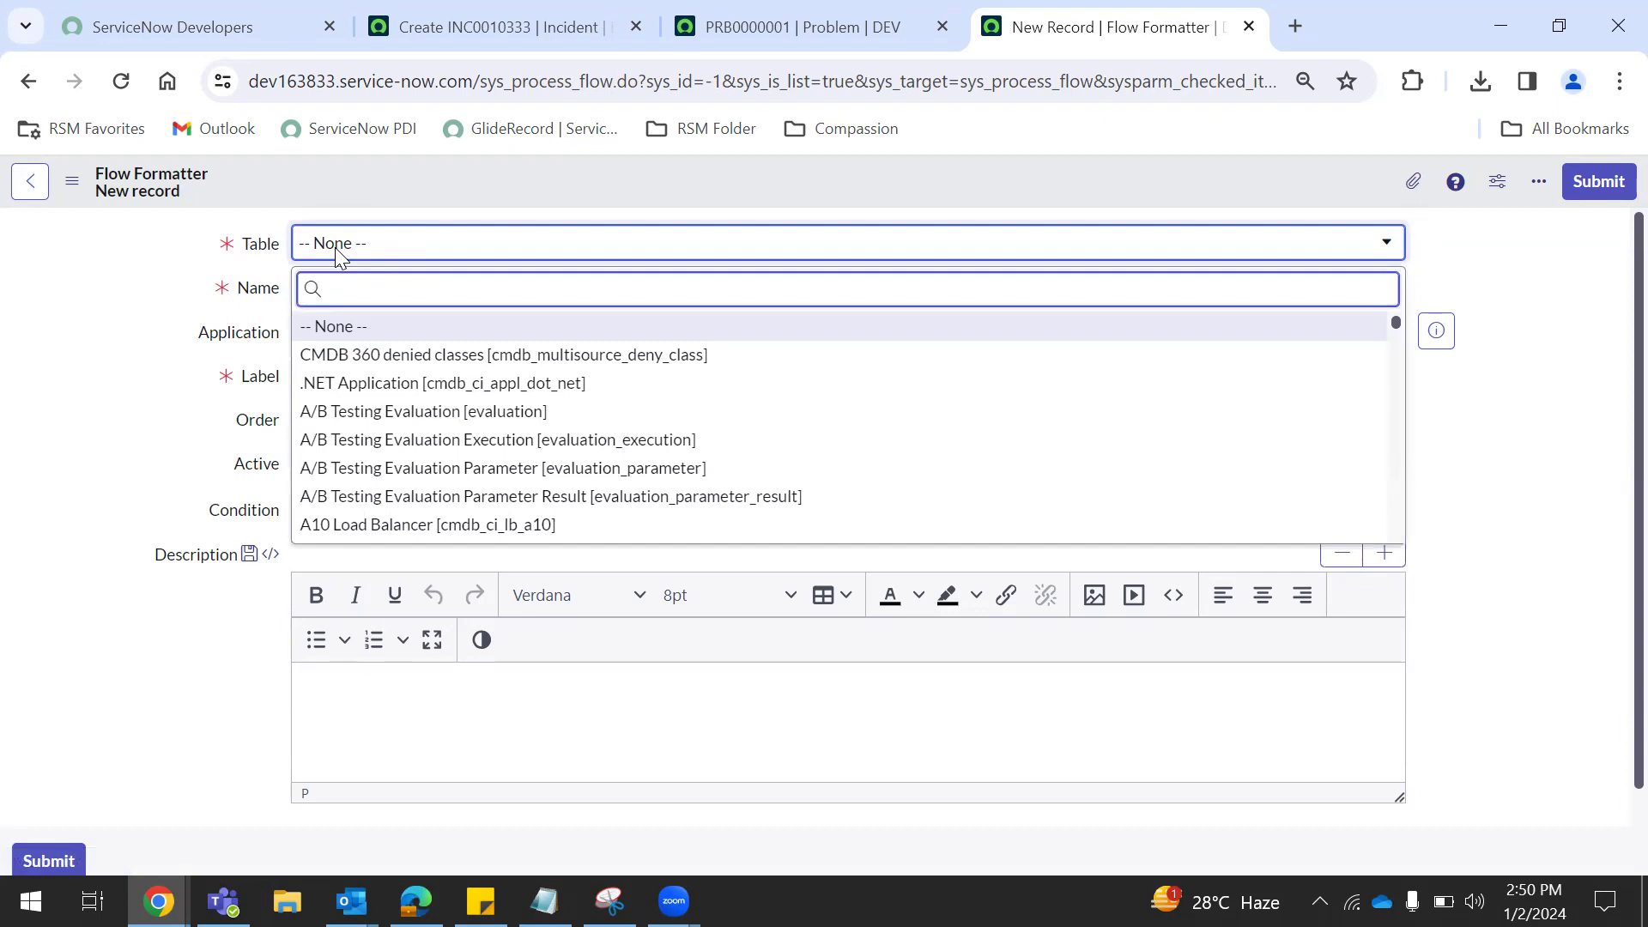
{"action": "type", "text": "incident"}
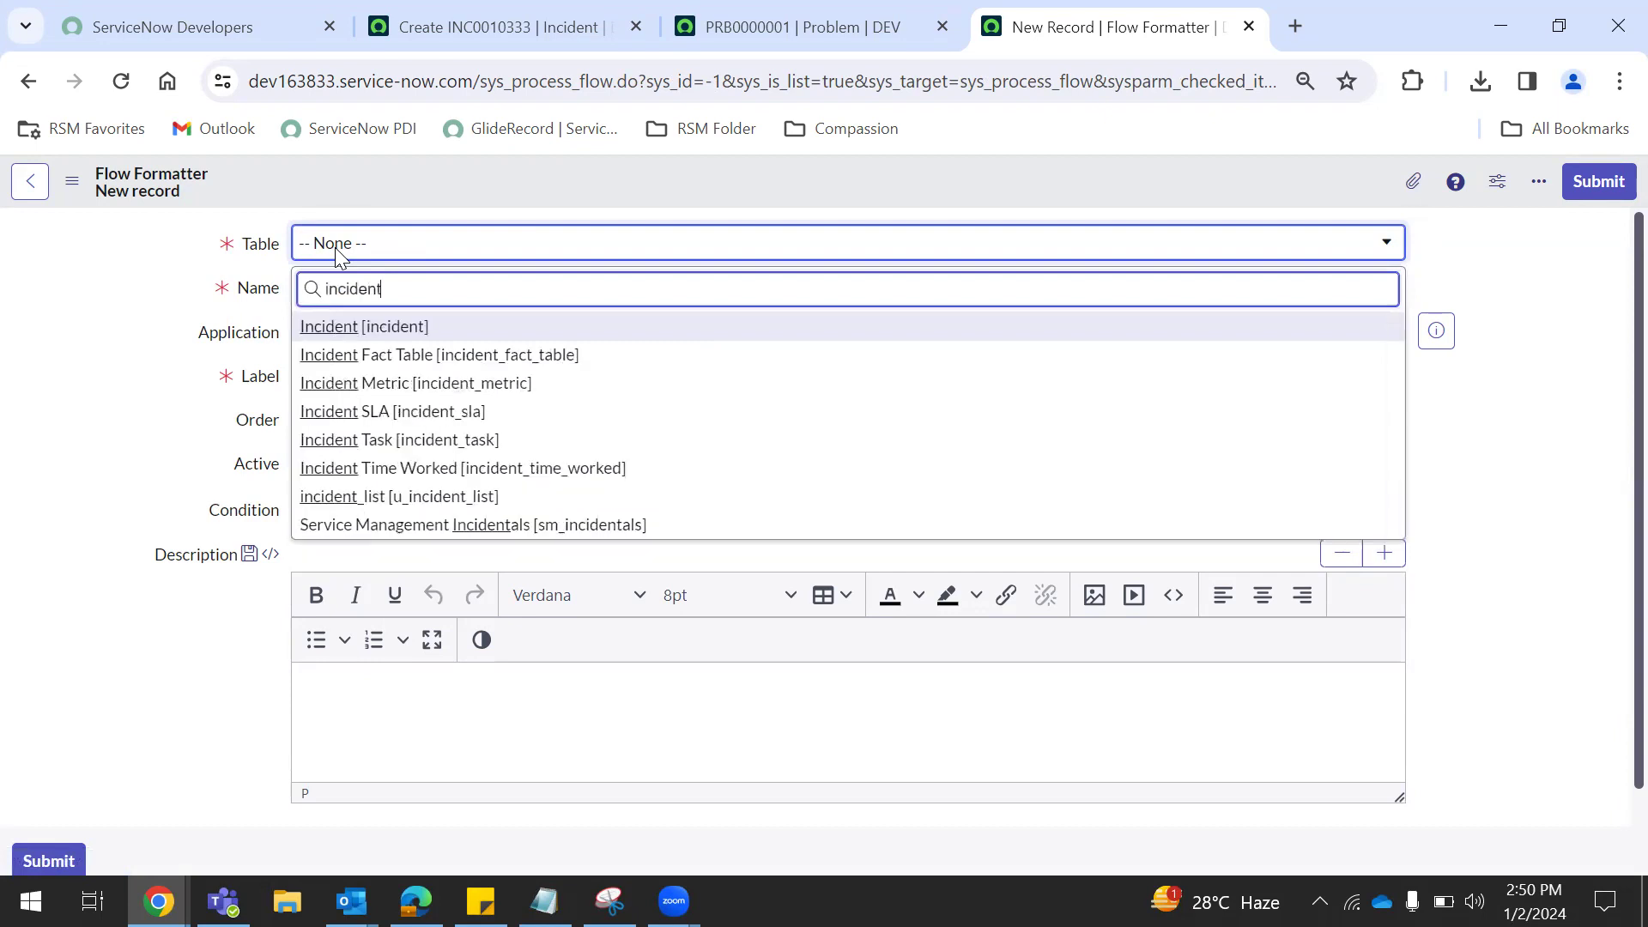
{"action": "left_click", "coordinate": [369, 331]}
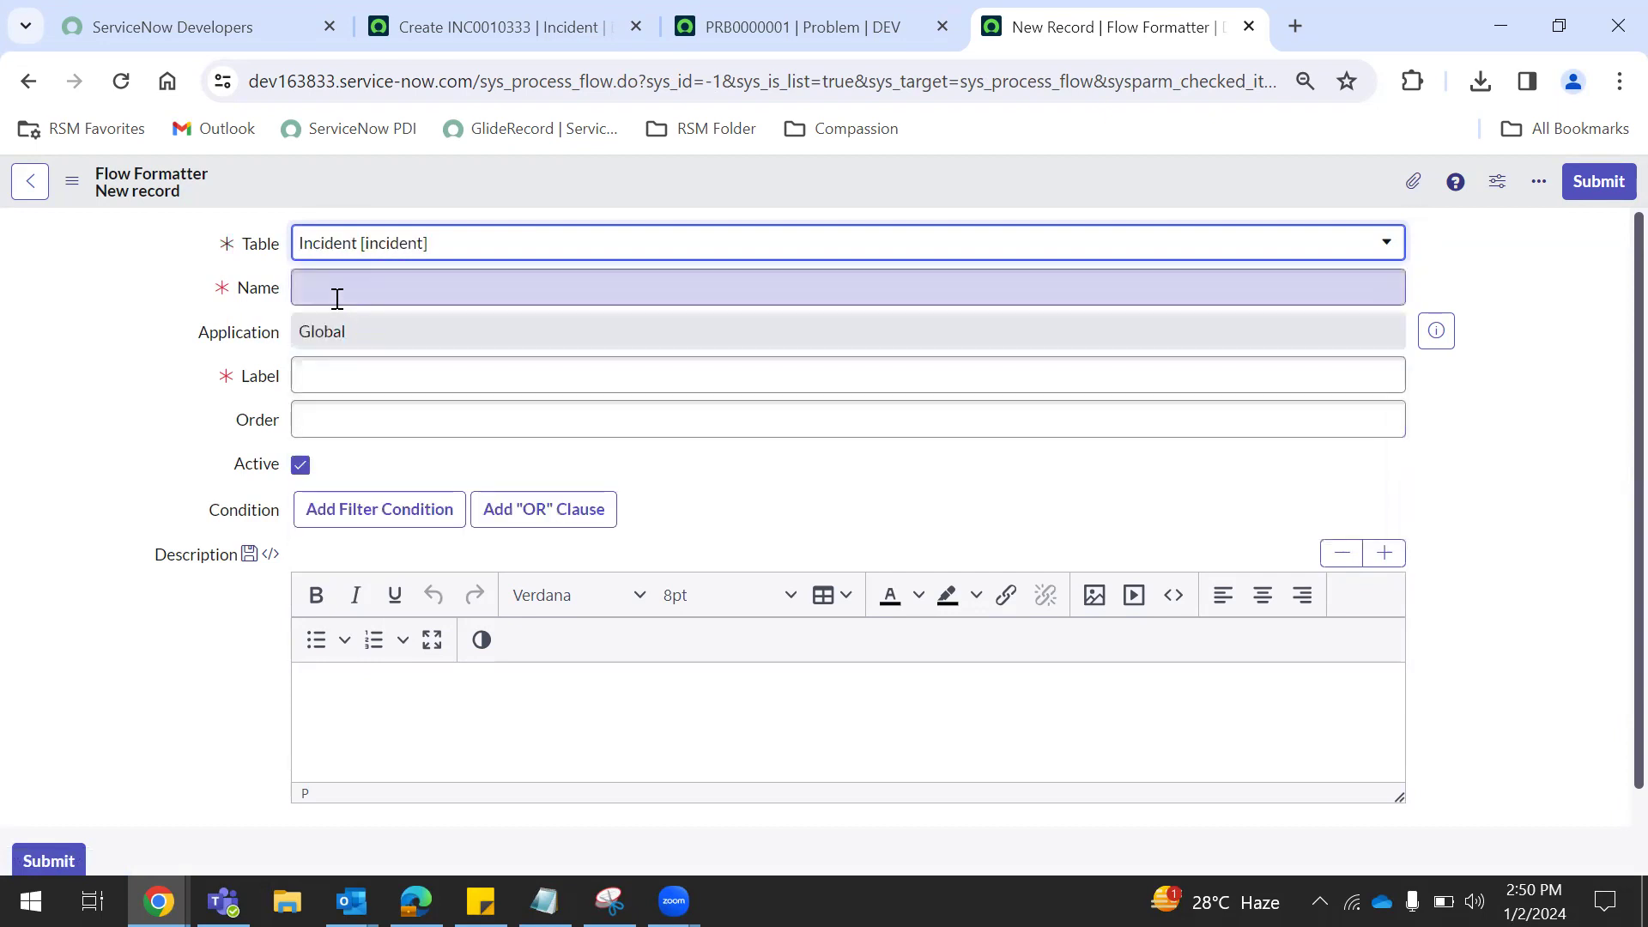
{"action": "left_click", "coordinate": [550, 27]}
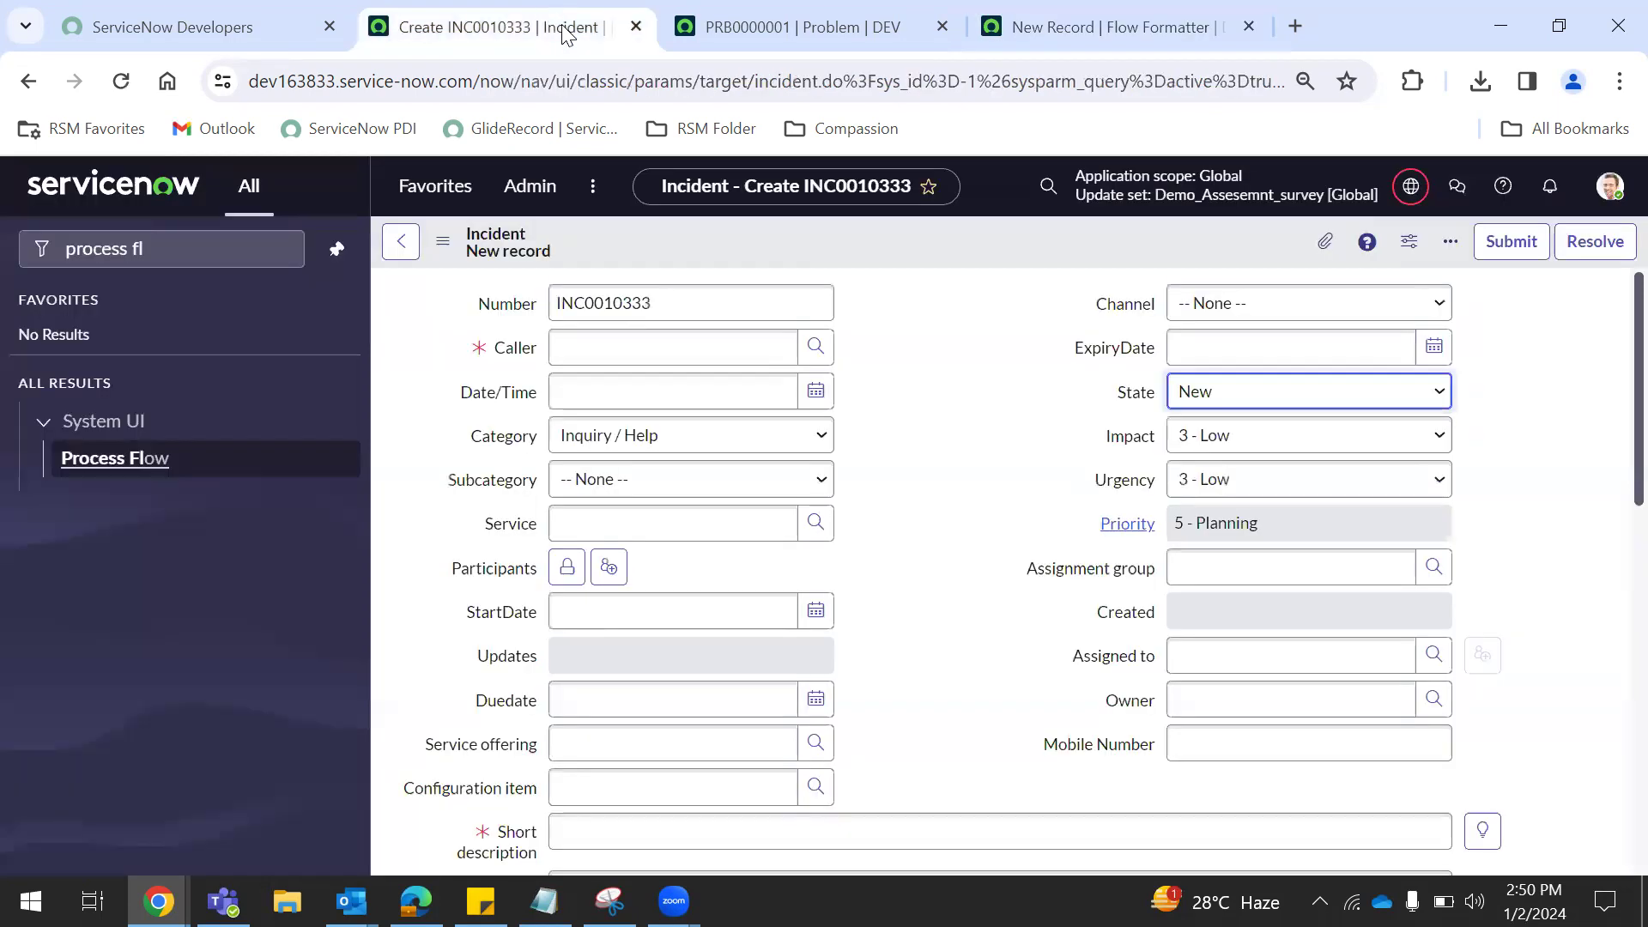
{"action": "left_click", "coordinate": [1245, 402]}
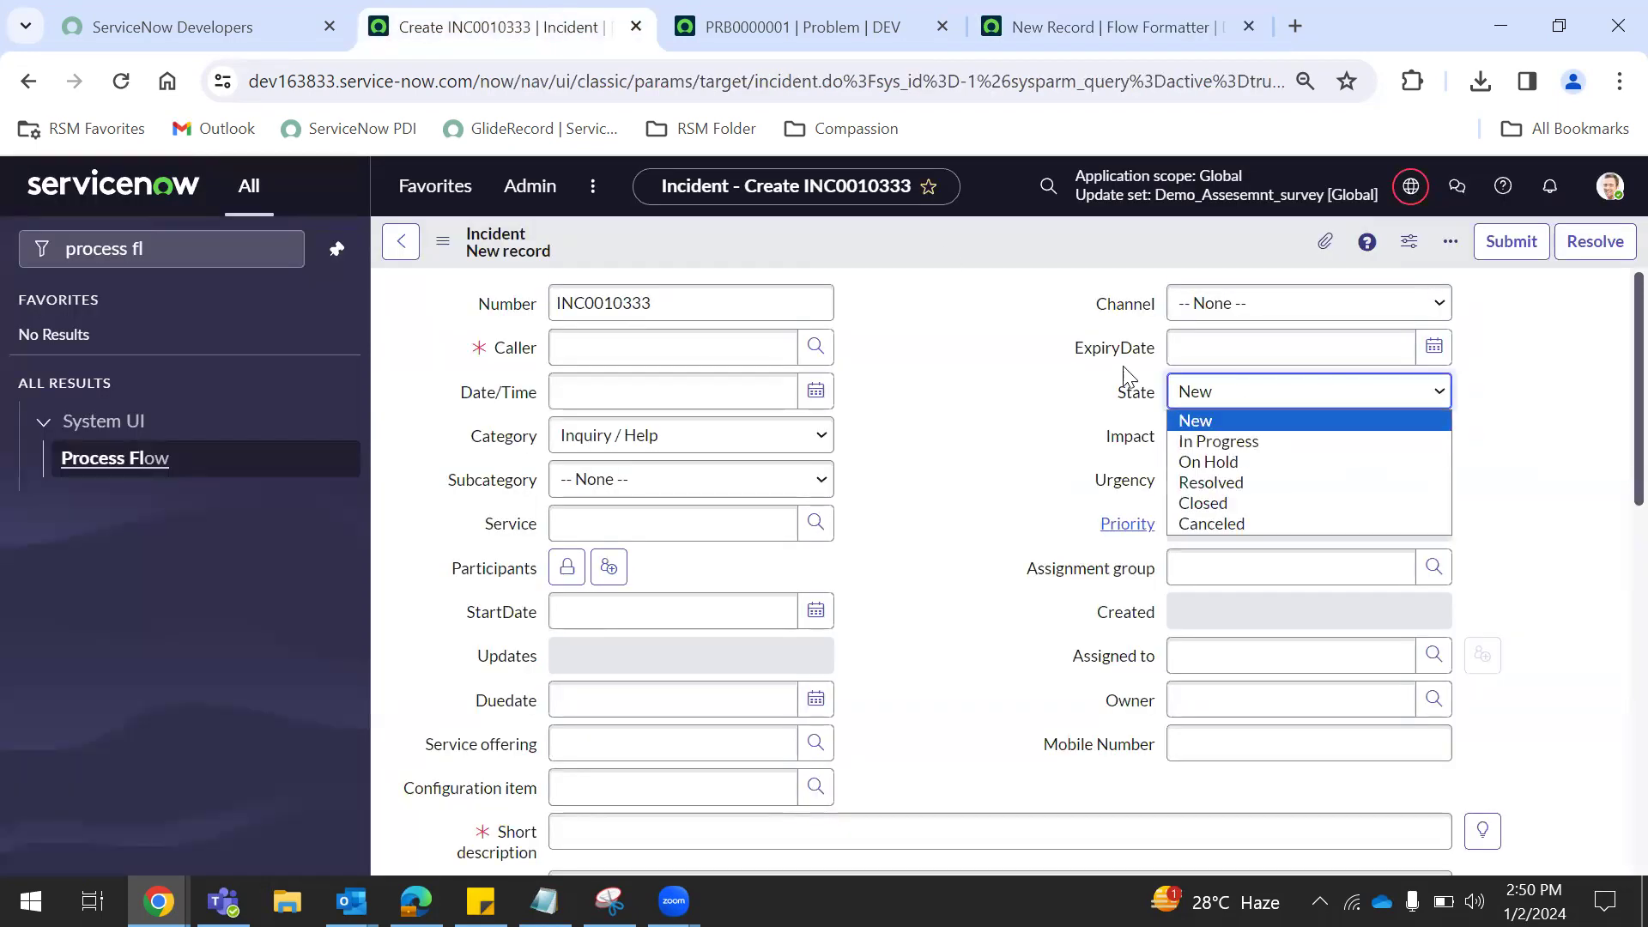
{"action": "left_click", "coordinate": [1098, 12]}
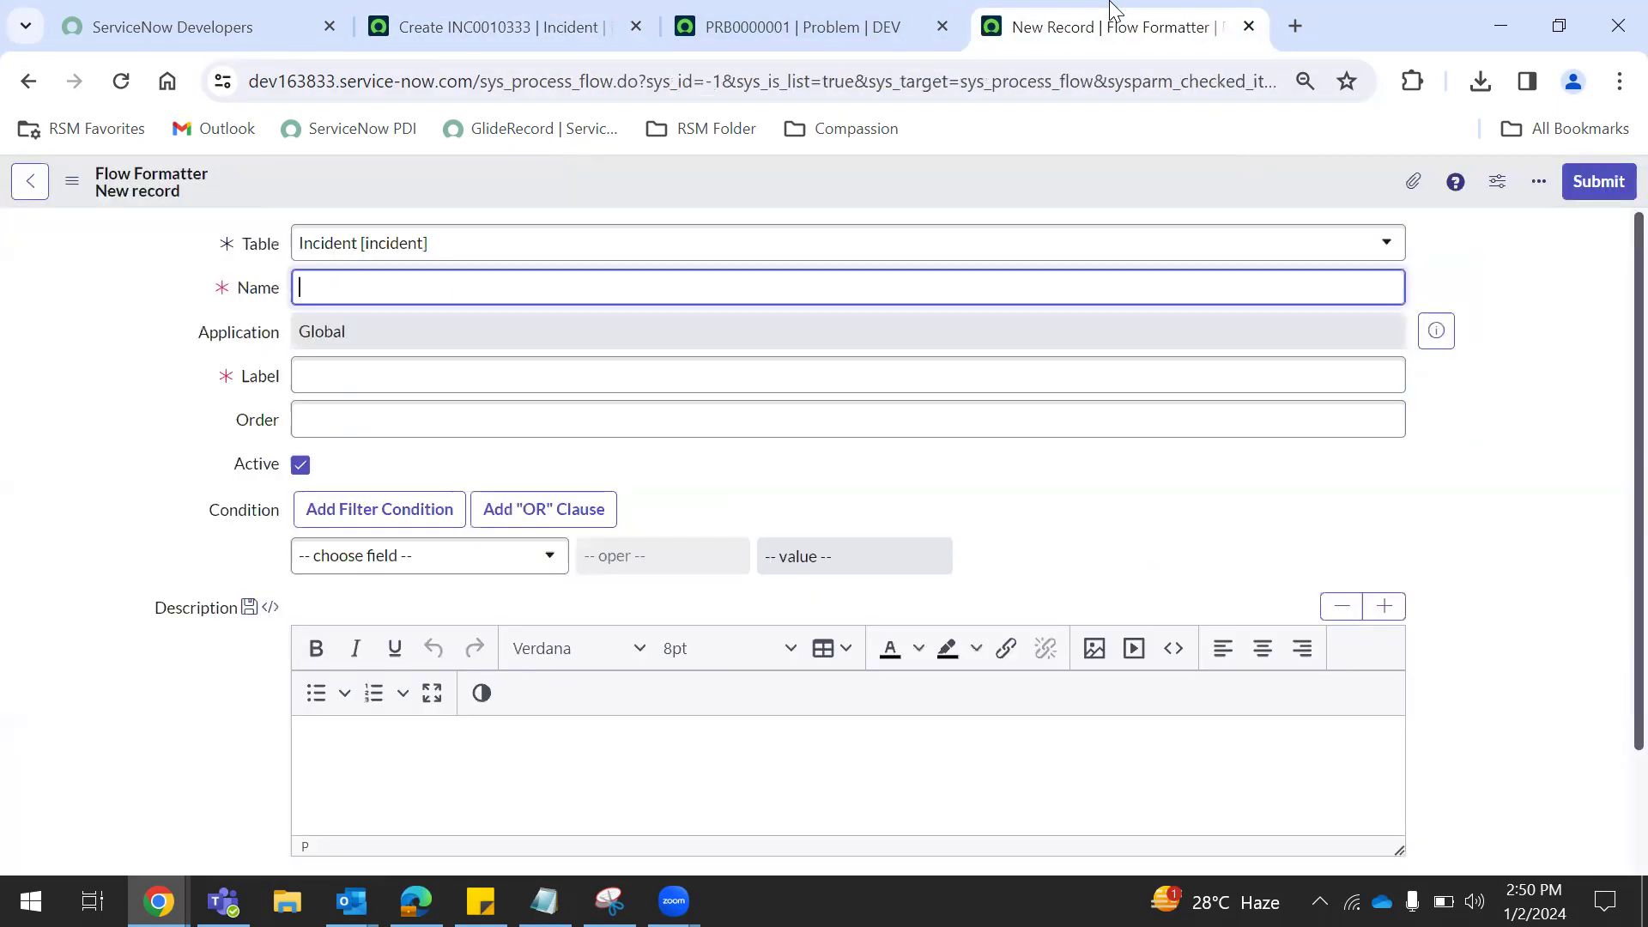
Step: Name the flow formatter In progress, label it In Progress, and set its order to 2
{"action": "left_click", "coordinate": [315, 290]}
{"action": "type", "text": "In progress"}
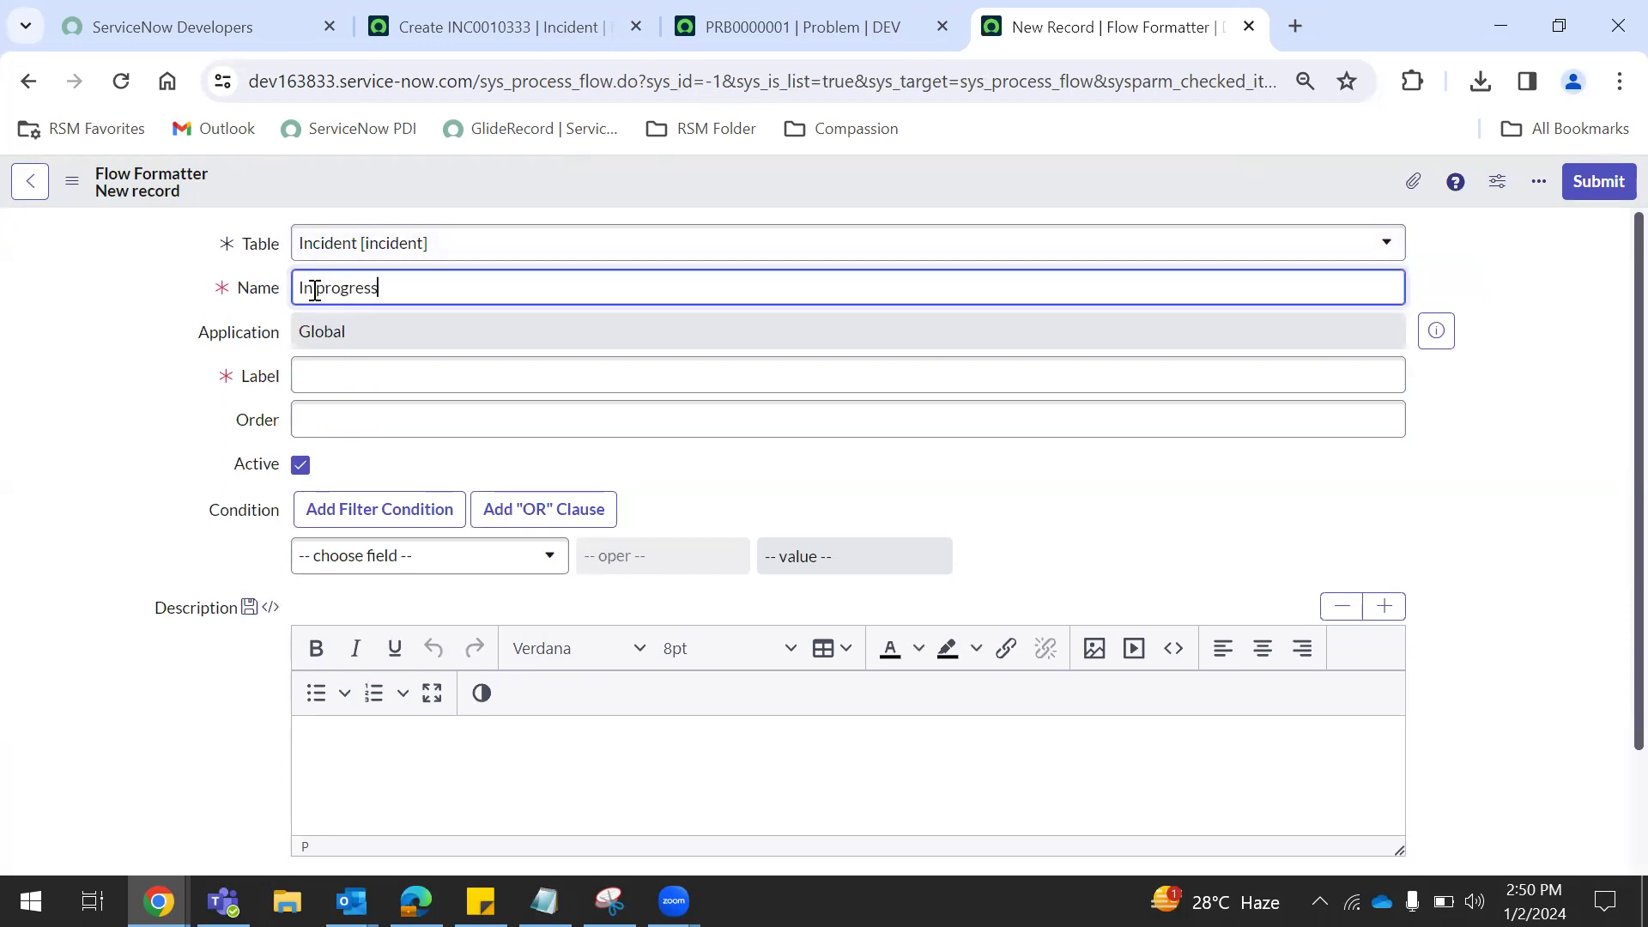
{"action": "left_click", "coordinate": [398, 381]}
{"action": "type", "text": "In"}
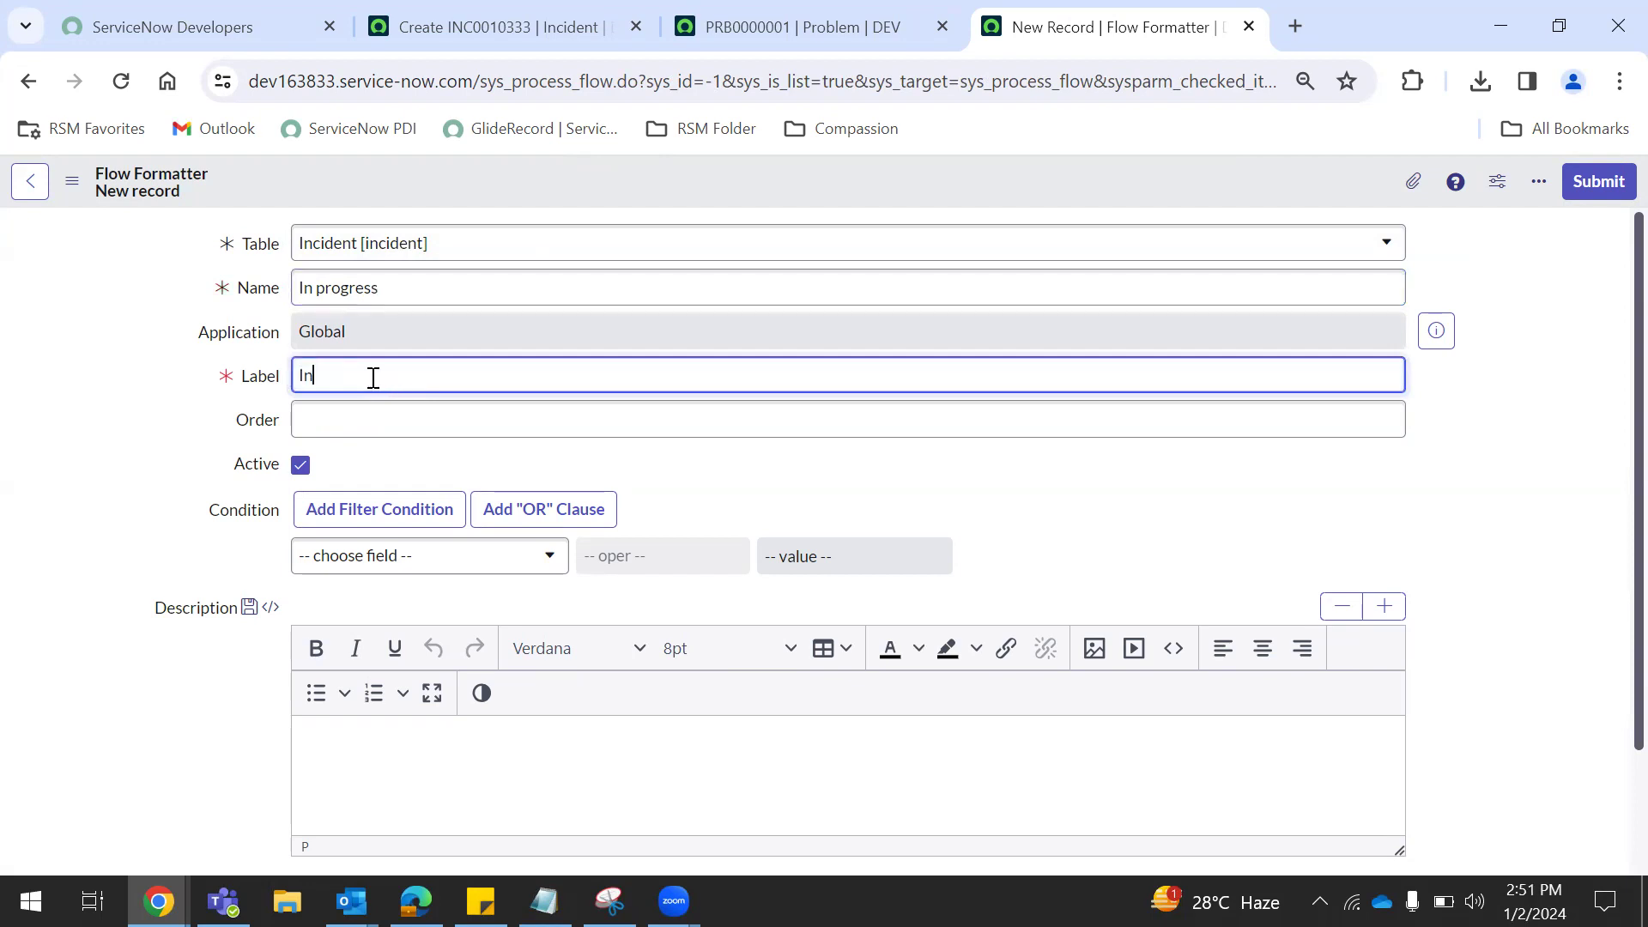
{"action": "type", "text": " Prof"}
{"action": "left_click", "coordinate": [382, 412]}
{"action": "type", "text": "2"}
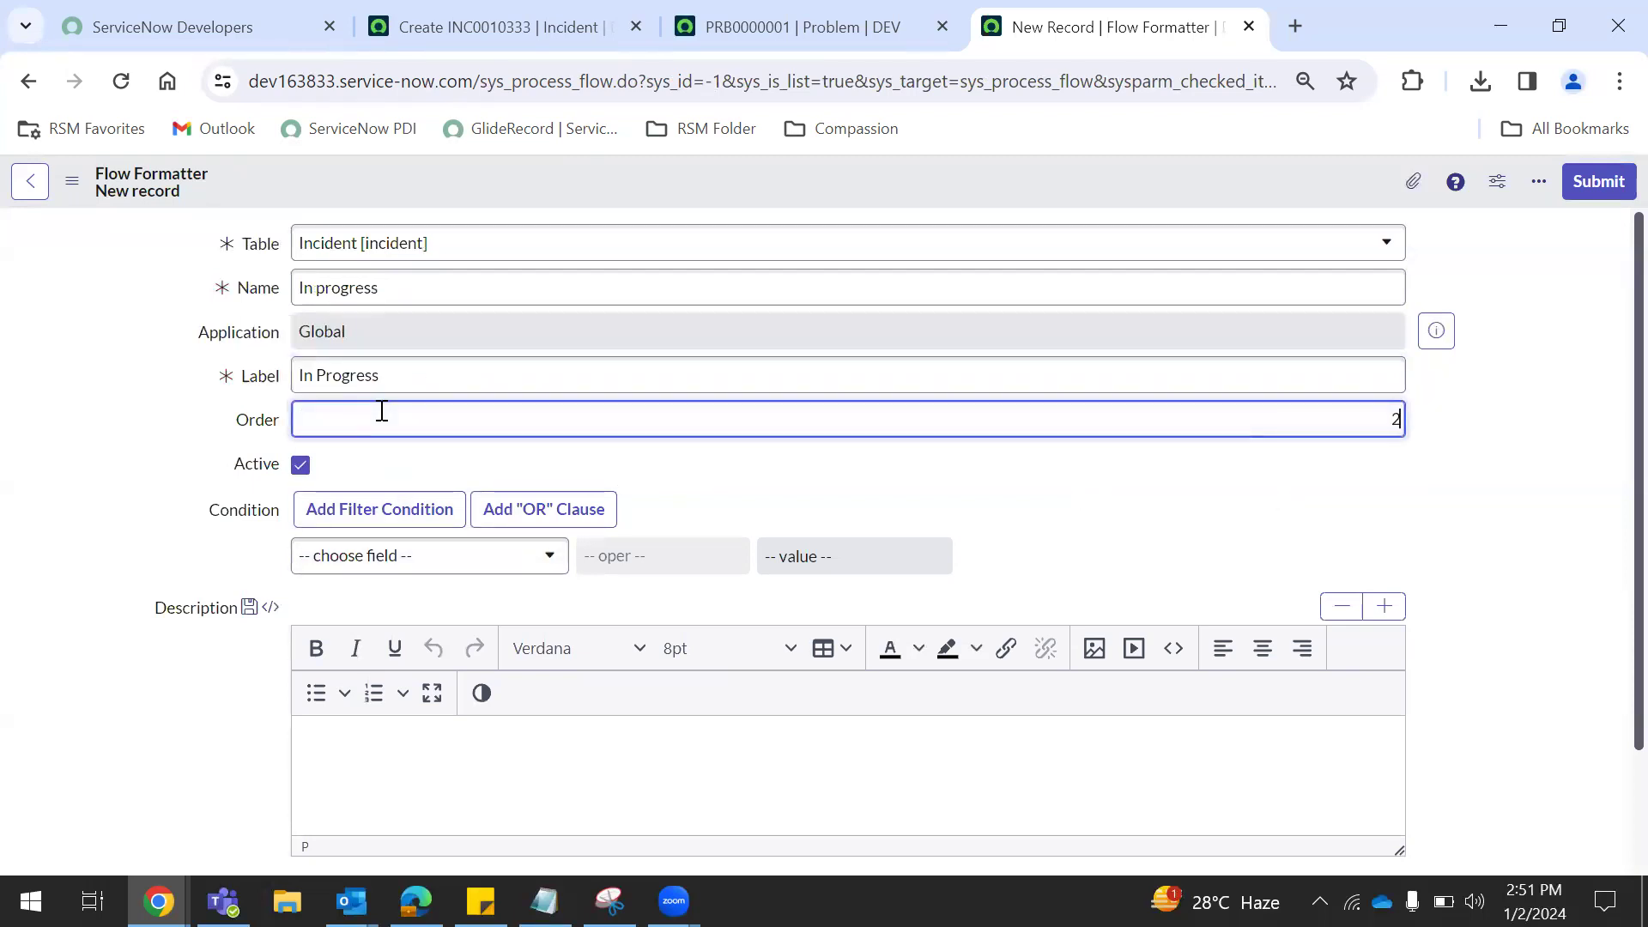
Step: Add the condition State is In Progress and save the record, keeping its form open
{"action": "left_click", "coordinate": [409, 560]}
{"action": "type", "text": "st"}
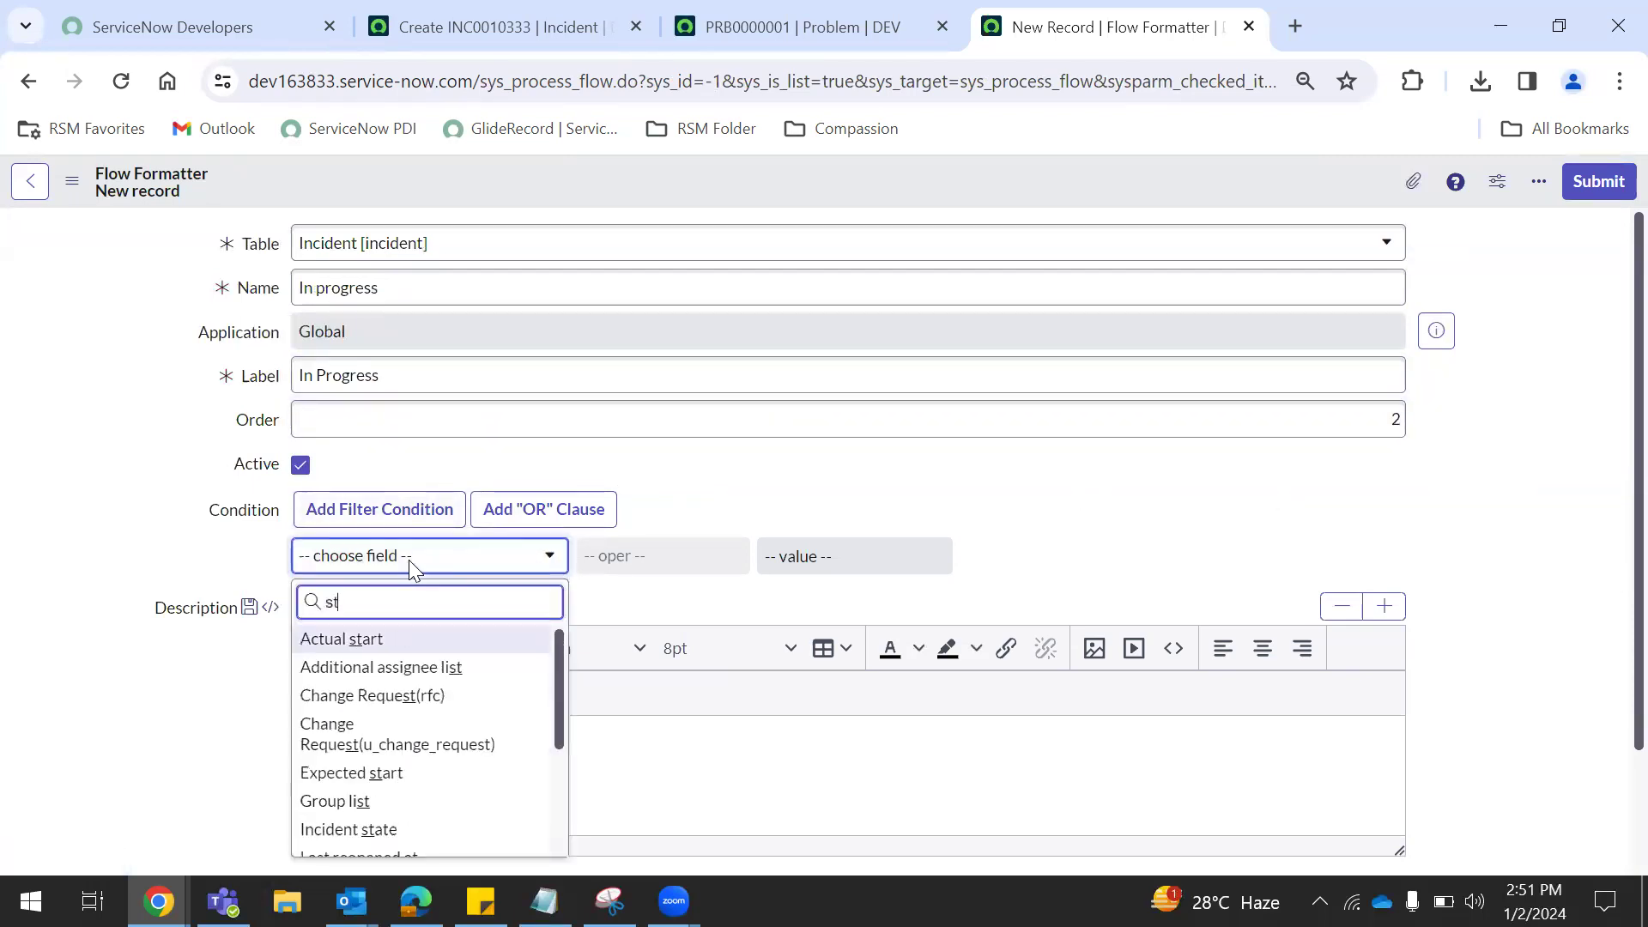
{"action": "type", "text": "ate"}
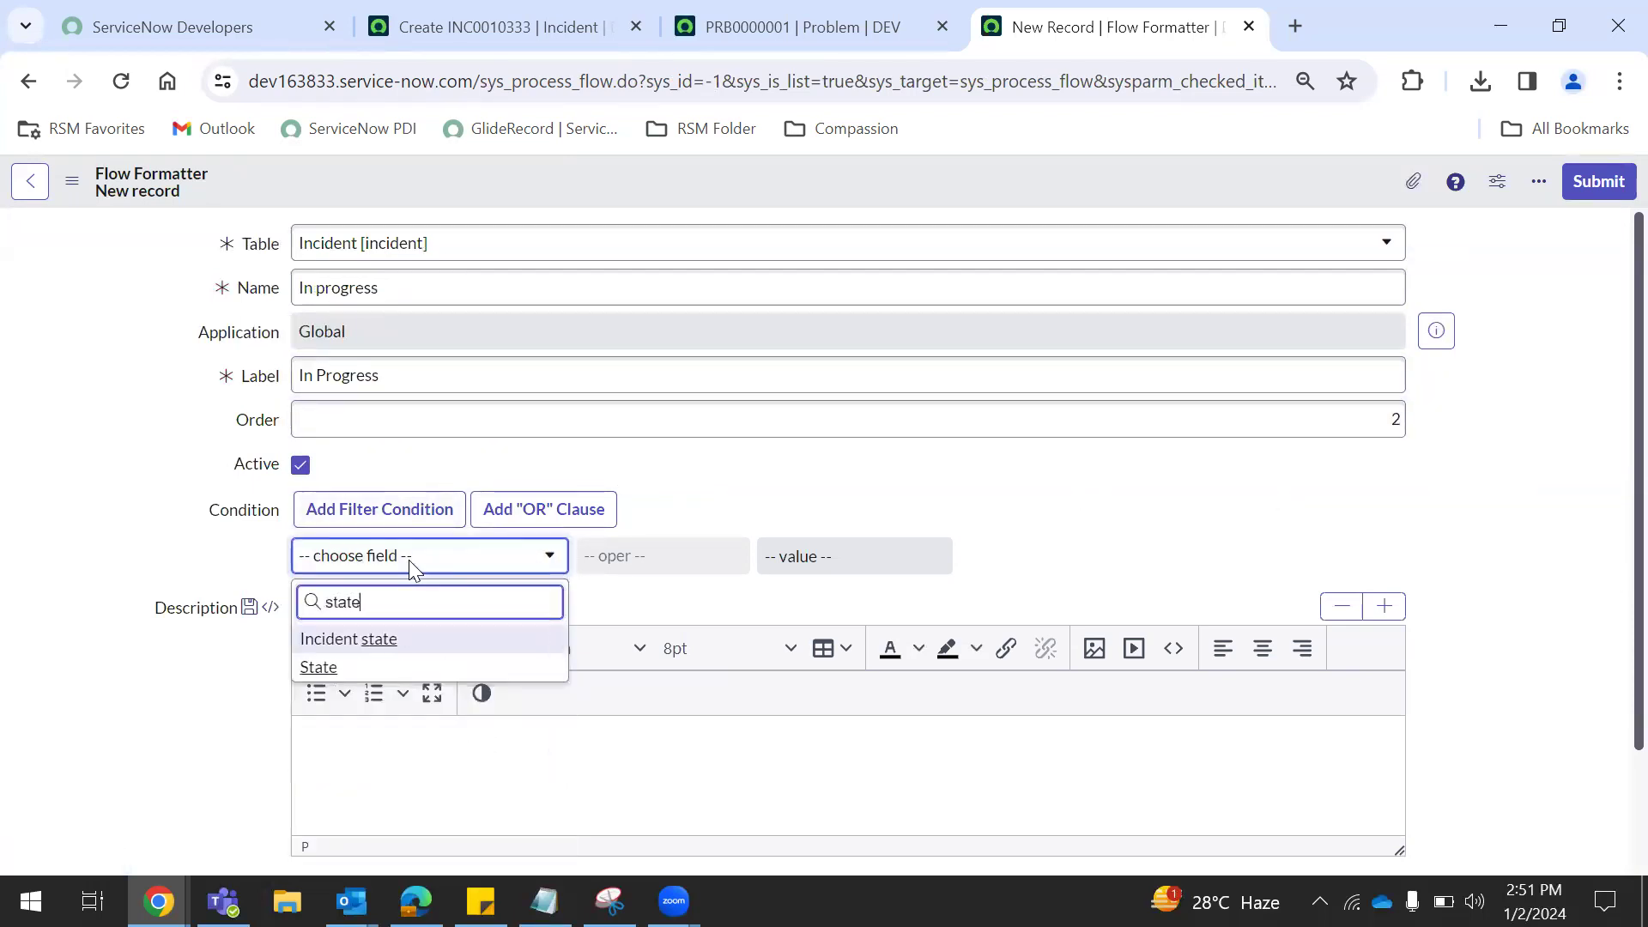
{"action": "left_click", "coordinate": [319, 668]}
{"action": "left_click", "coordinate": [882, 560]}
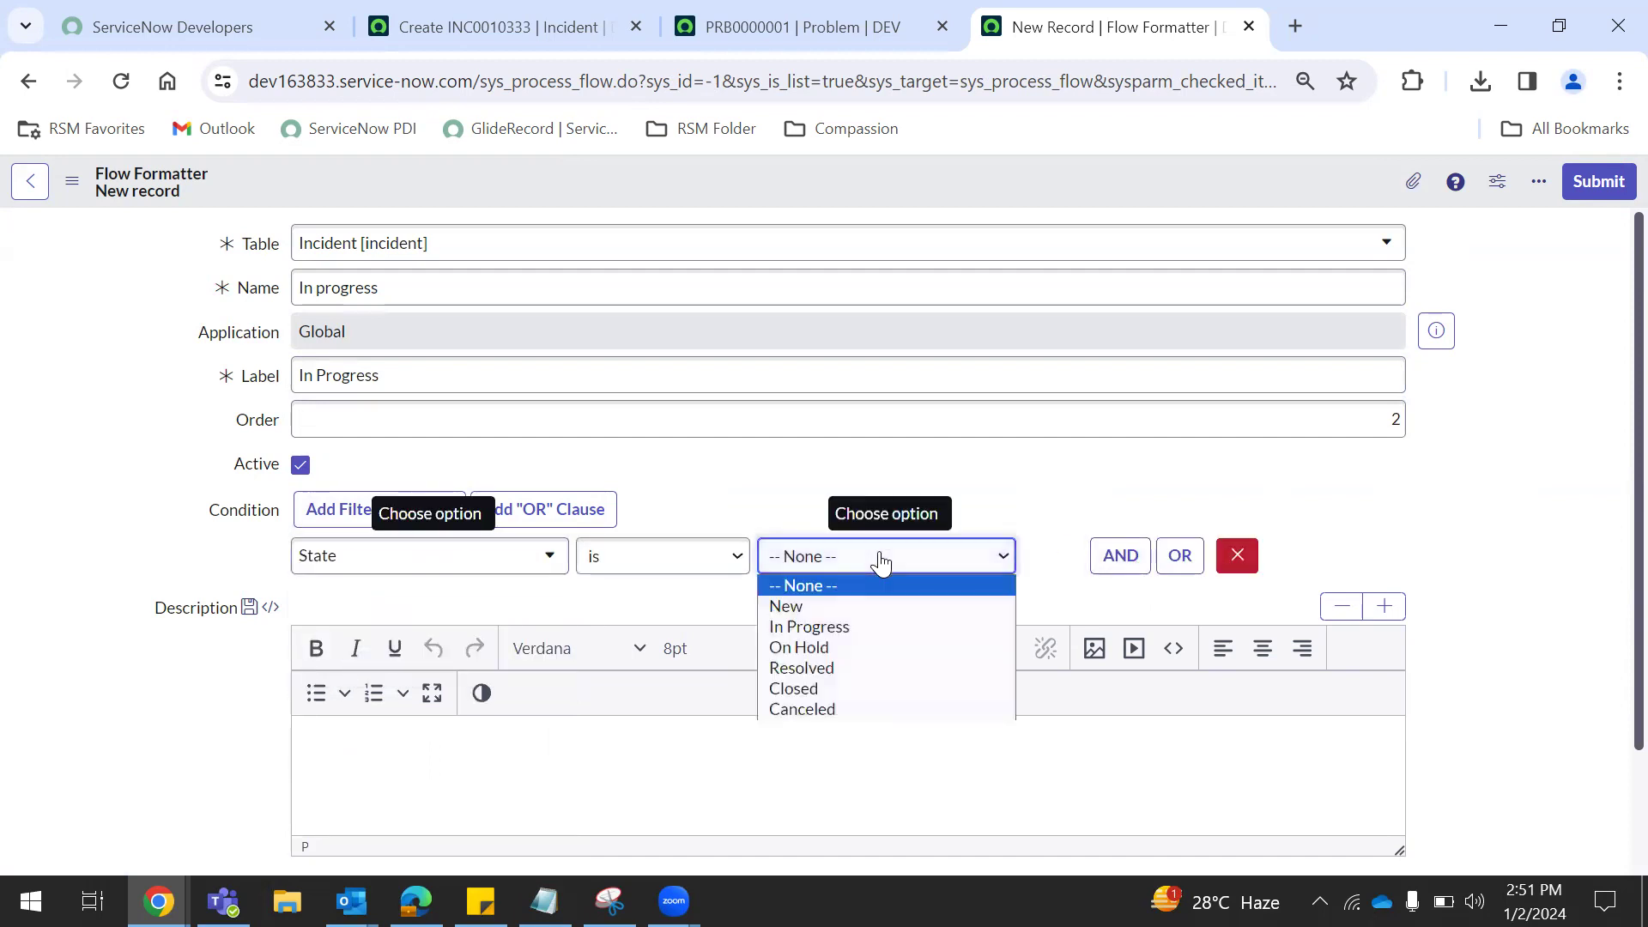
{"action": "left_click", "coordinate": [800, 624]}
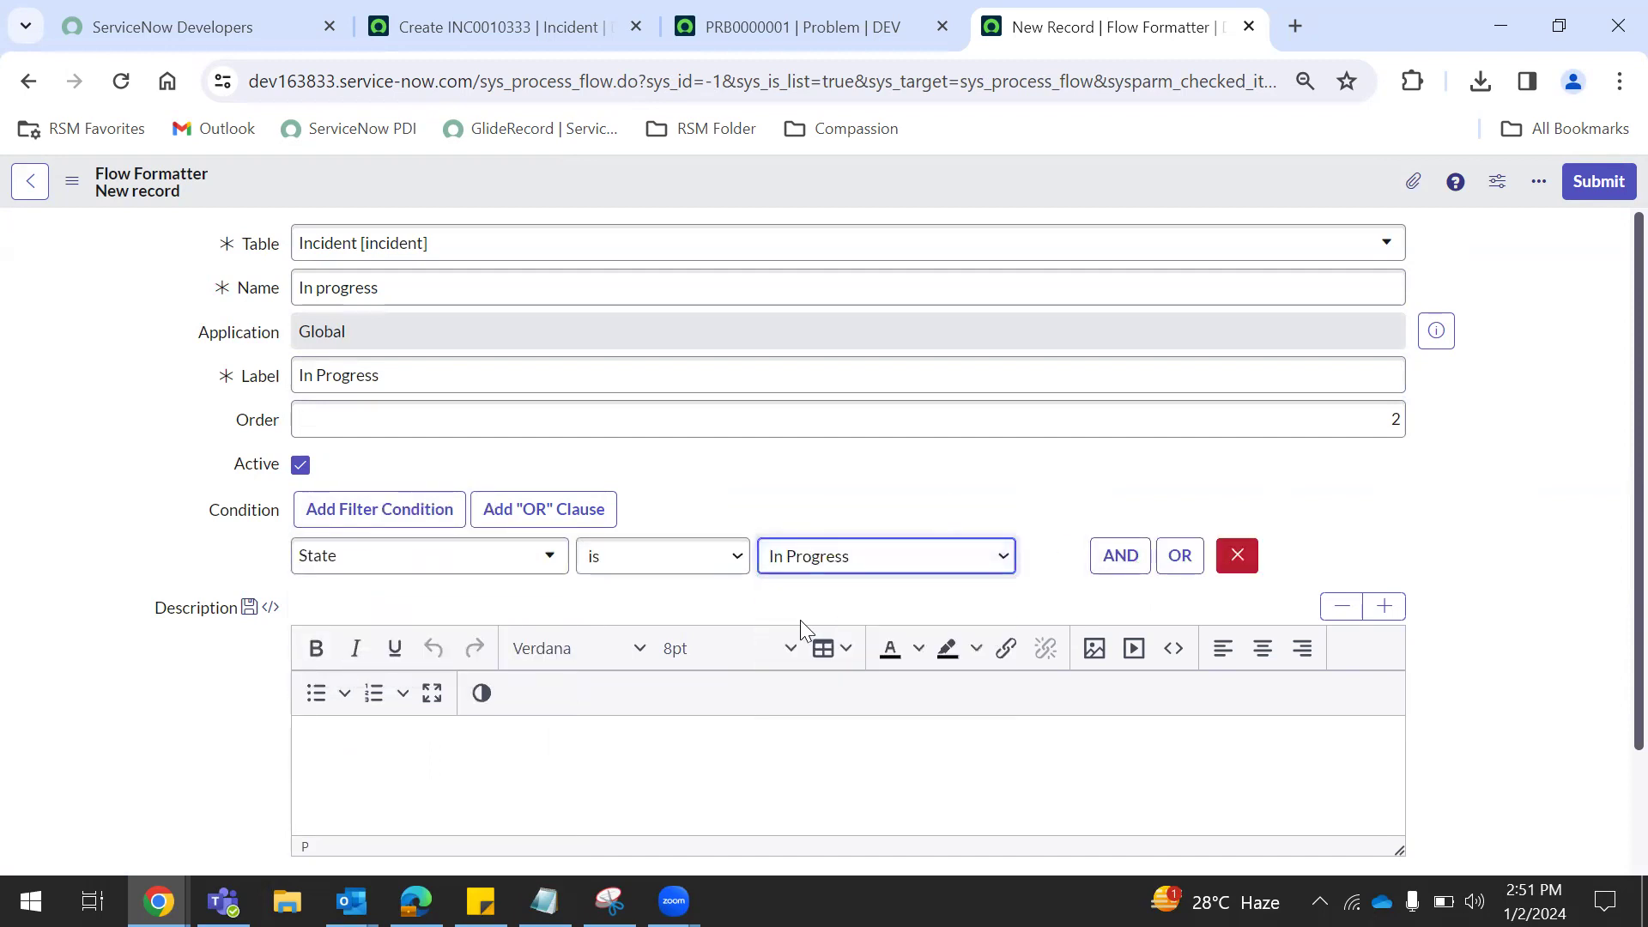
{"action": "right_click", "coordinate": [831, 182]}
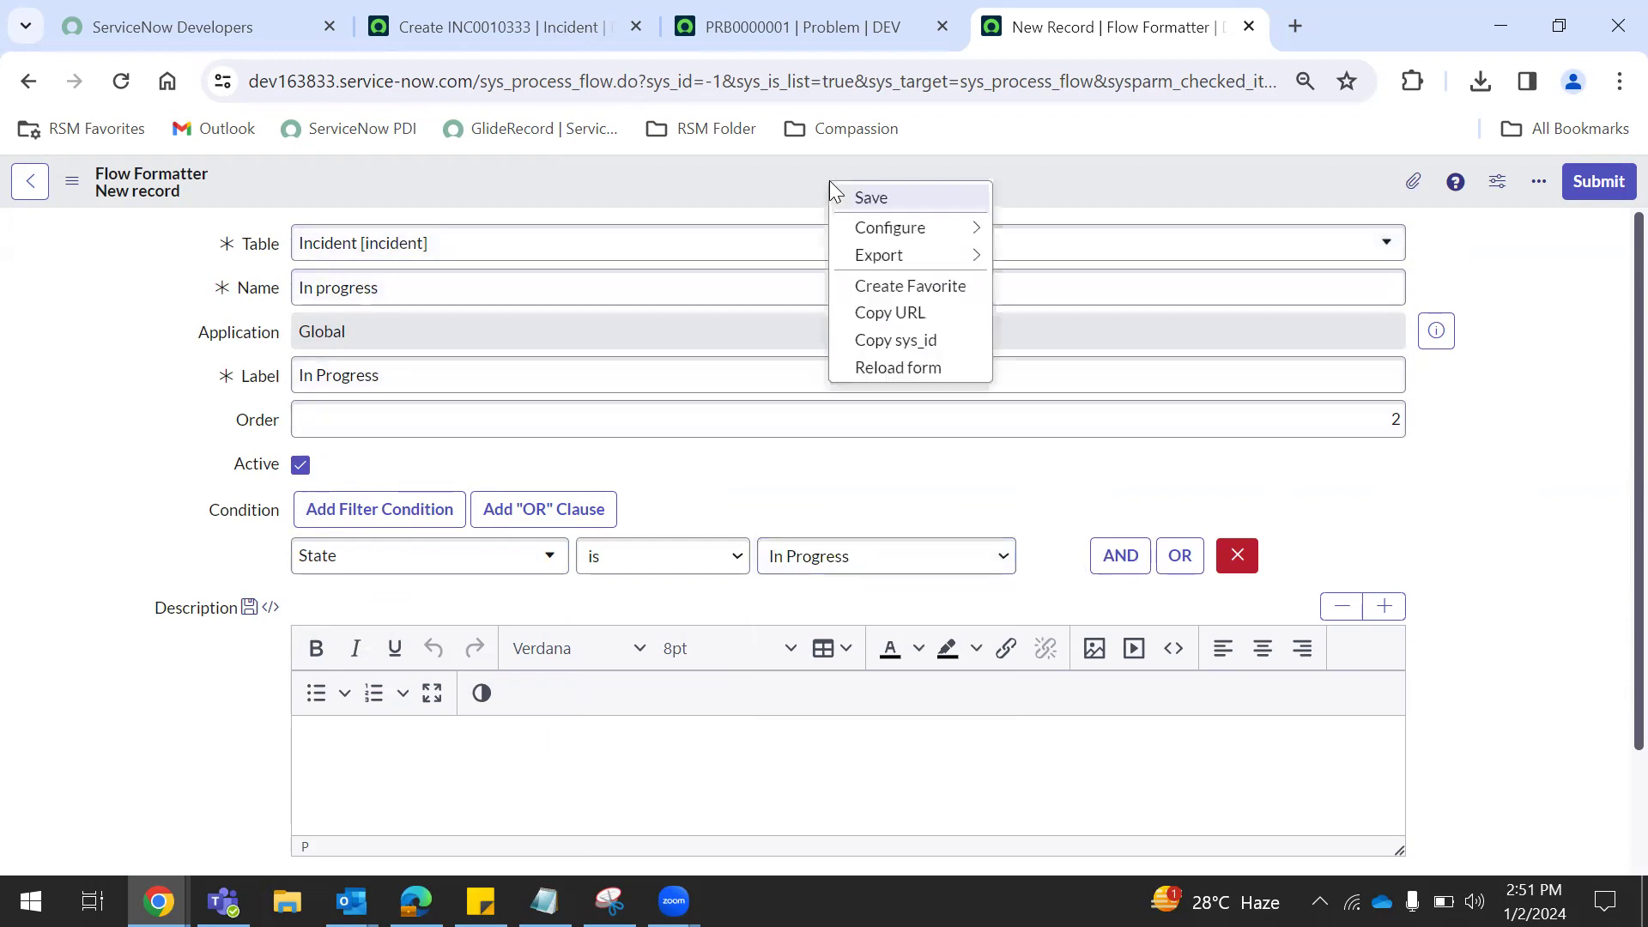
{"action": "left_click", "coordinate": [874, 201]}
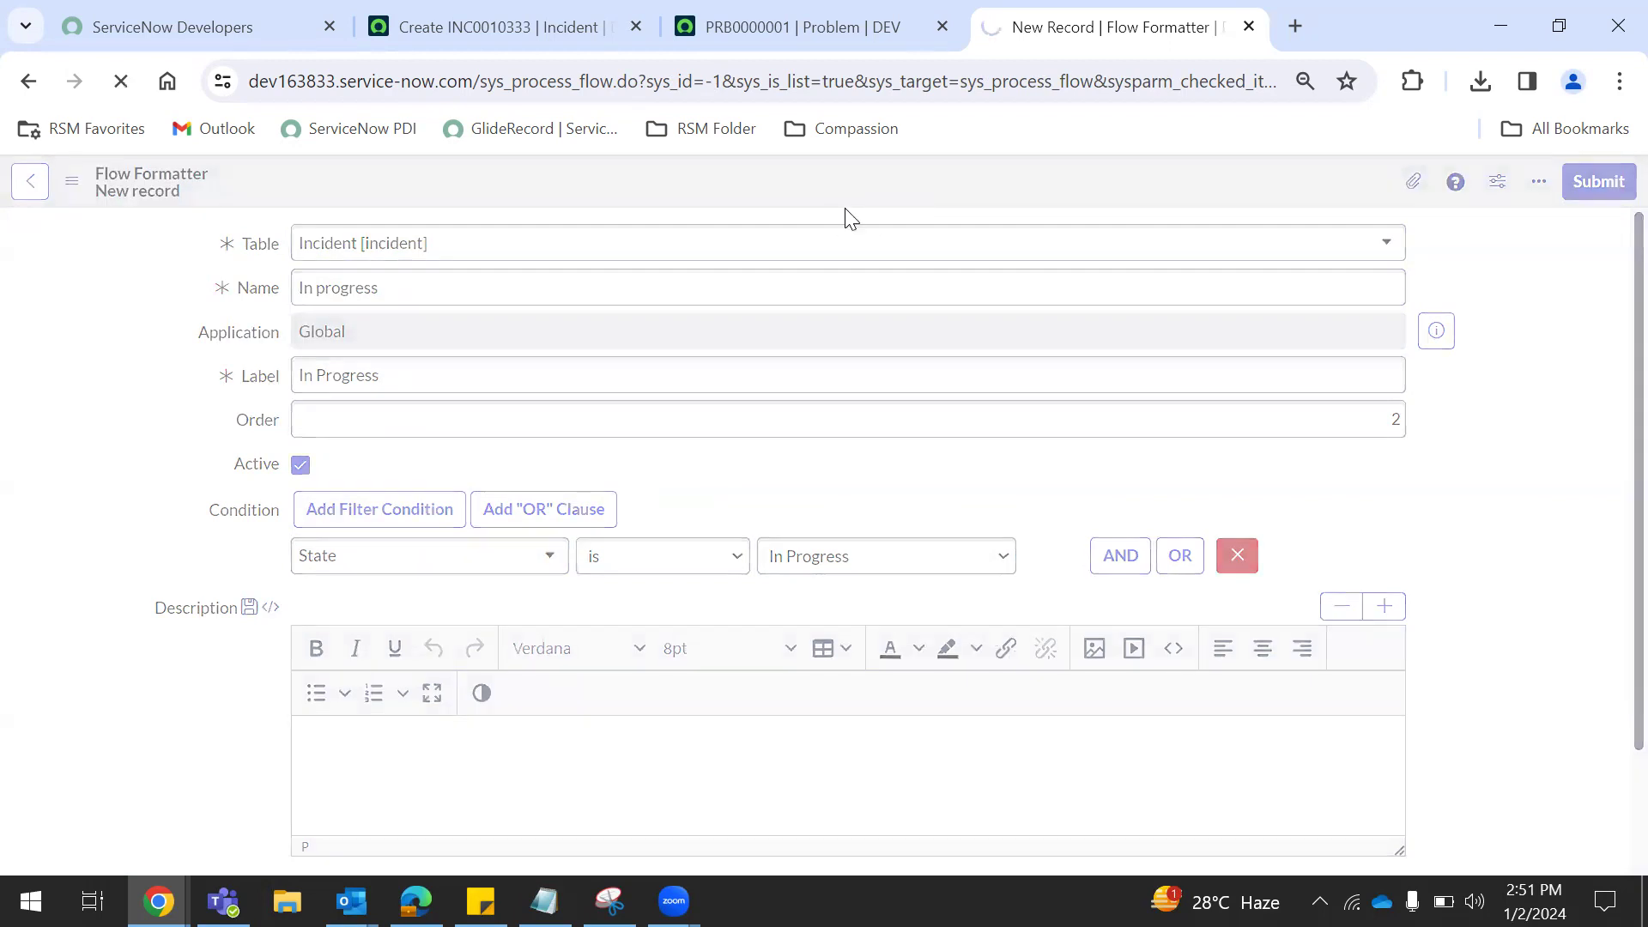
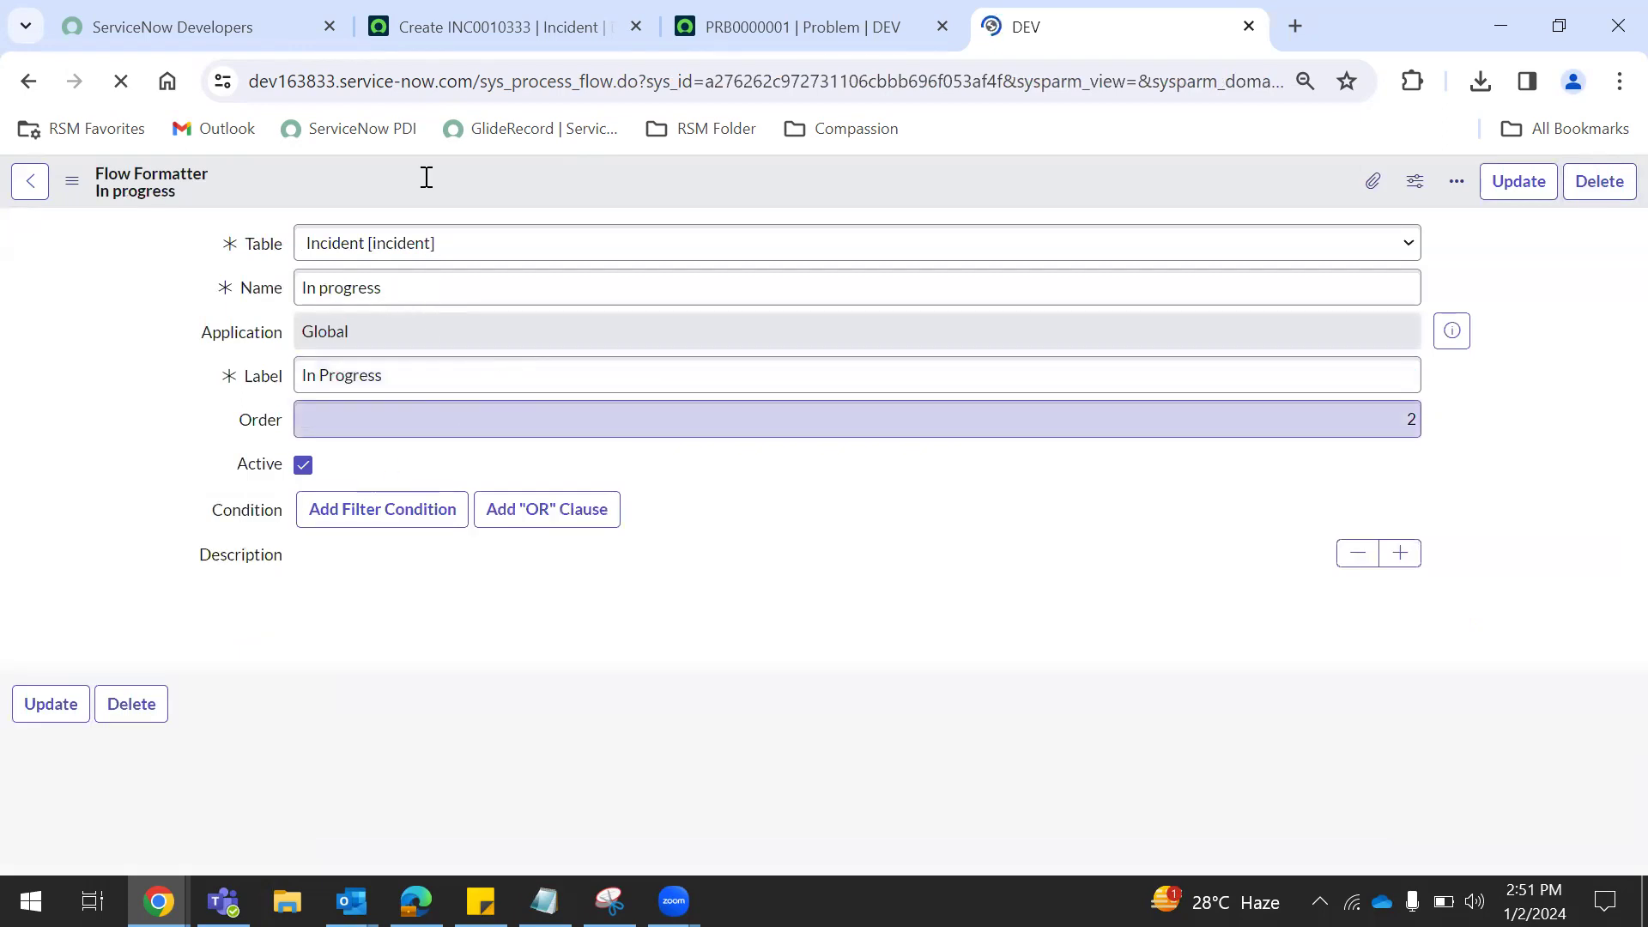
Step: Check the incident form's State choices for the next stage and return to the In progress flow formatter
{"action": "left_click", "coordinate": [421, 27]}
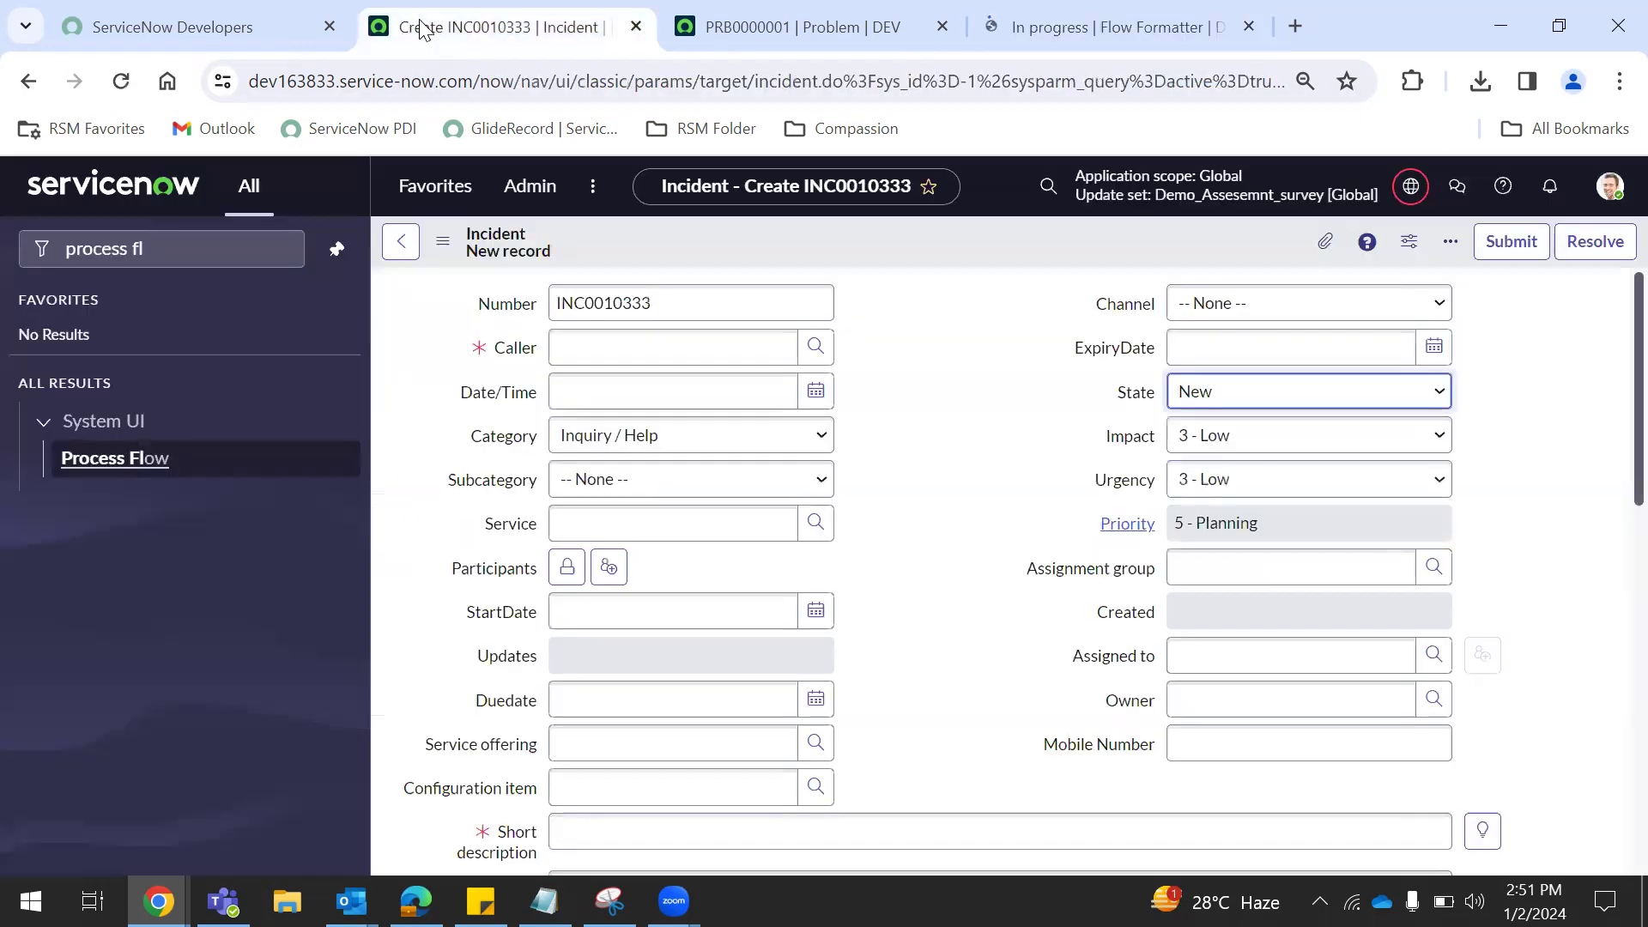
{"action": "left_click", "coordinate": [1233, 400]}
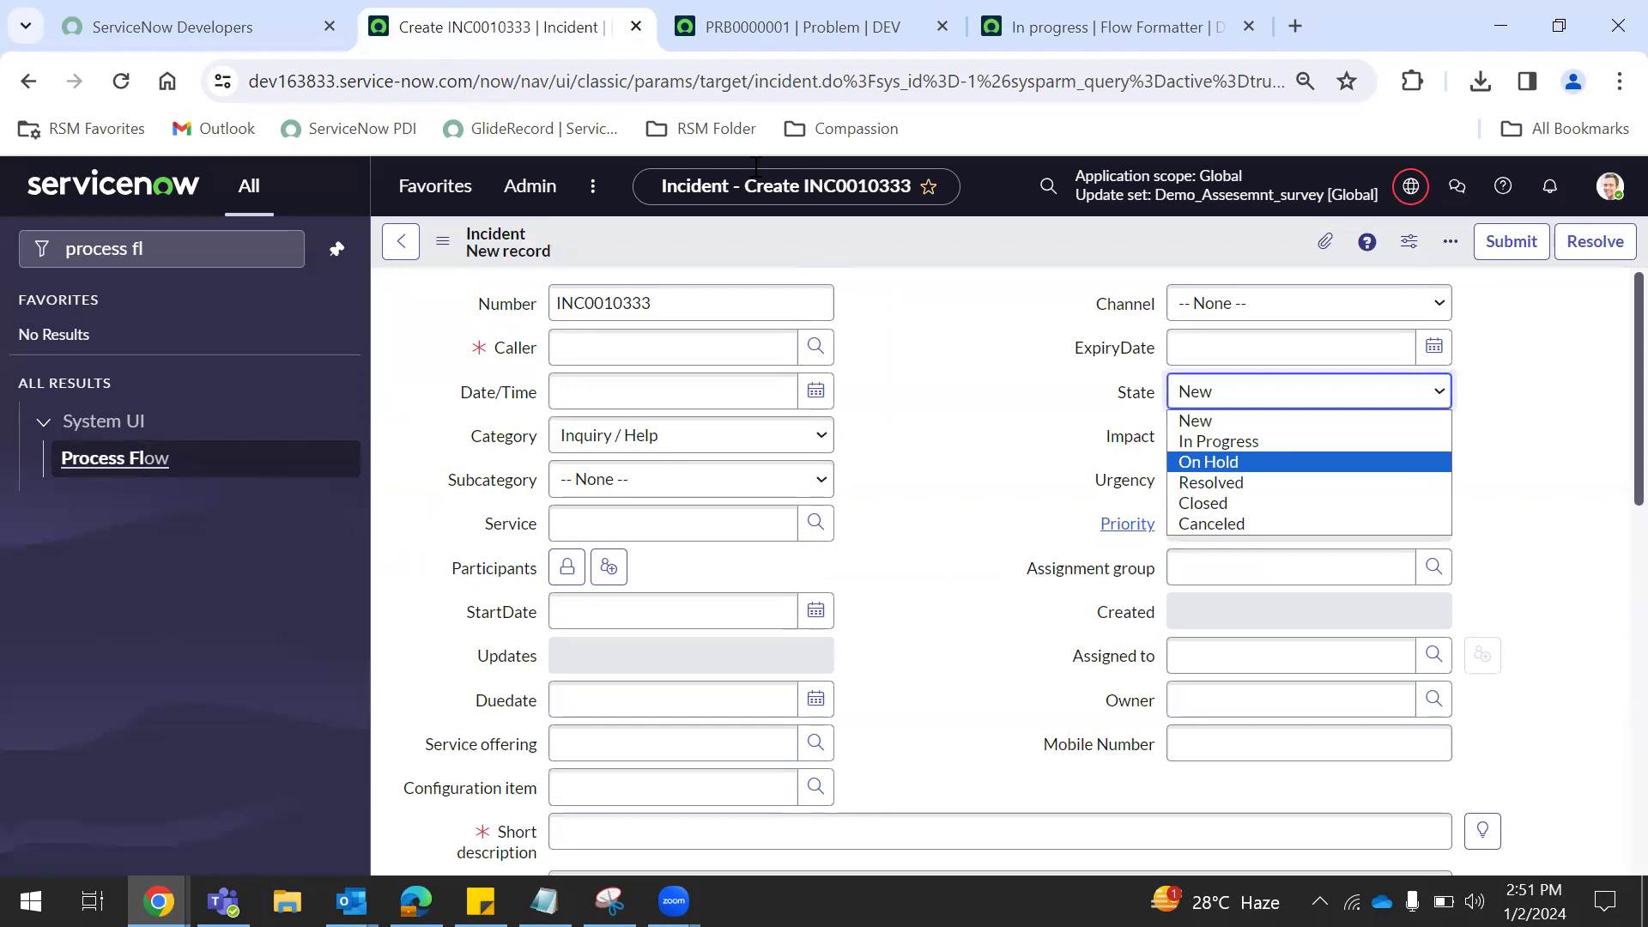
{"action": "left_click", "coordinate": [787, 26]}
{"action": "left_click", "coordinate": [1038, 17]}
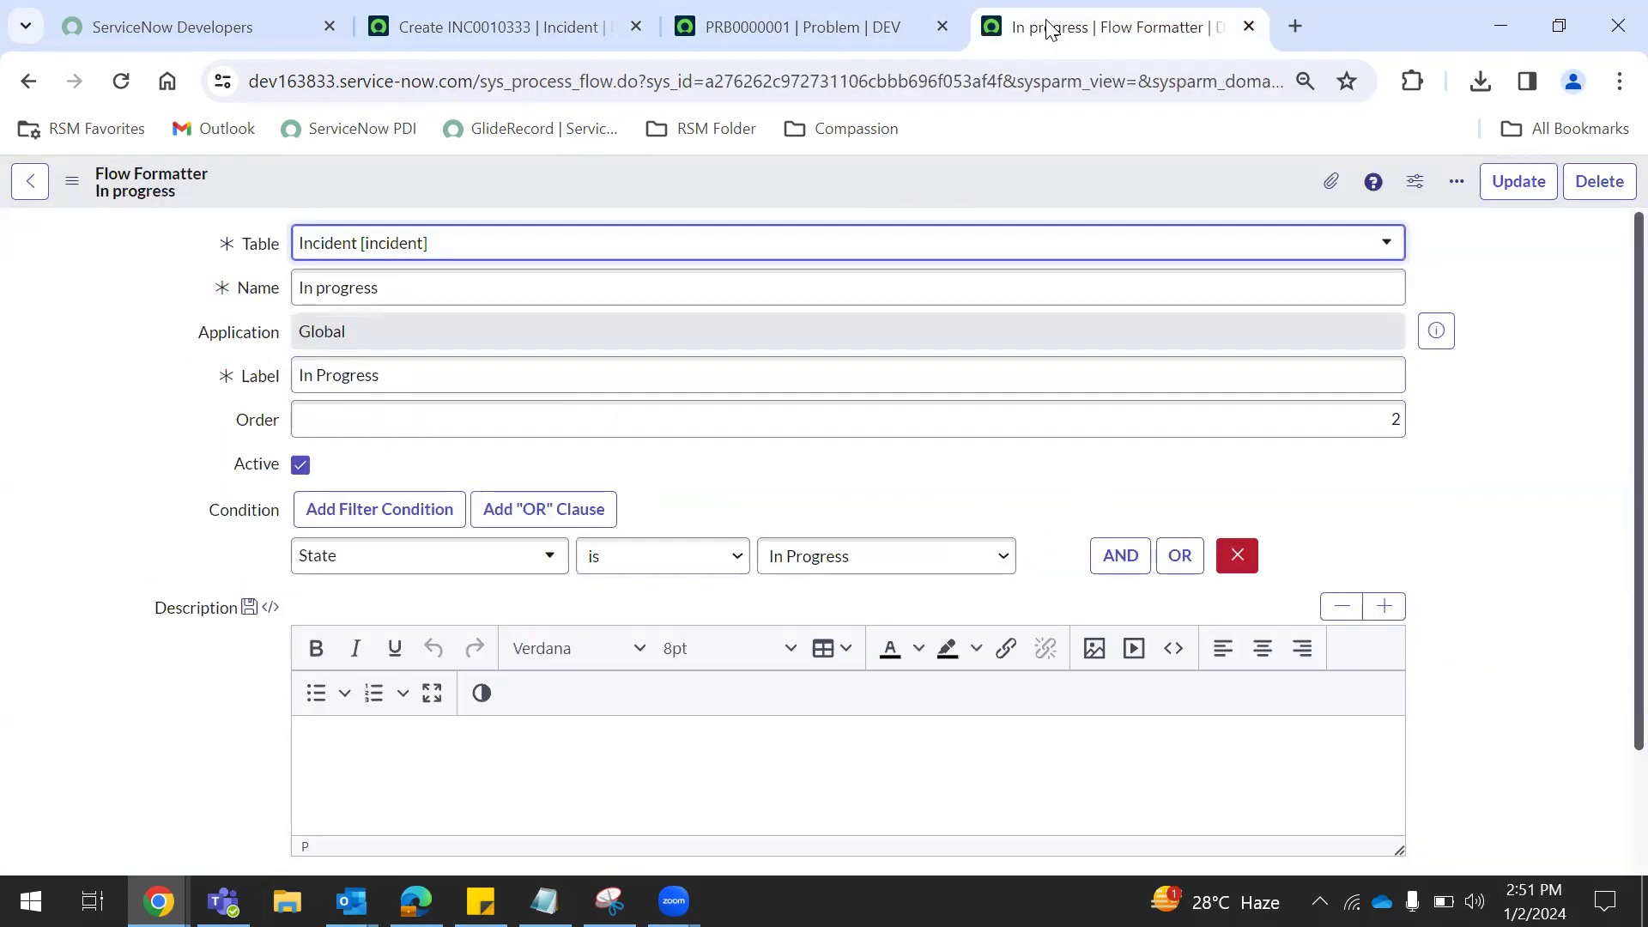
Step: Change the copied flow formatter's name and label to On hold and set its order to 3
{"action": "left_click_drag", "start_coordinate": [393, 285], "coordinate": [0, 367]}
{"action": "key", "text": "BackSpace"}
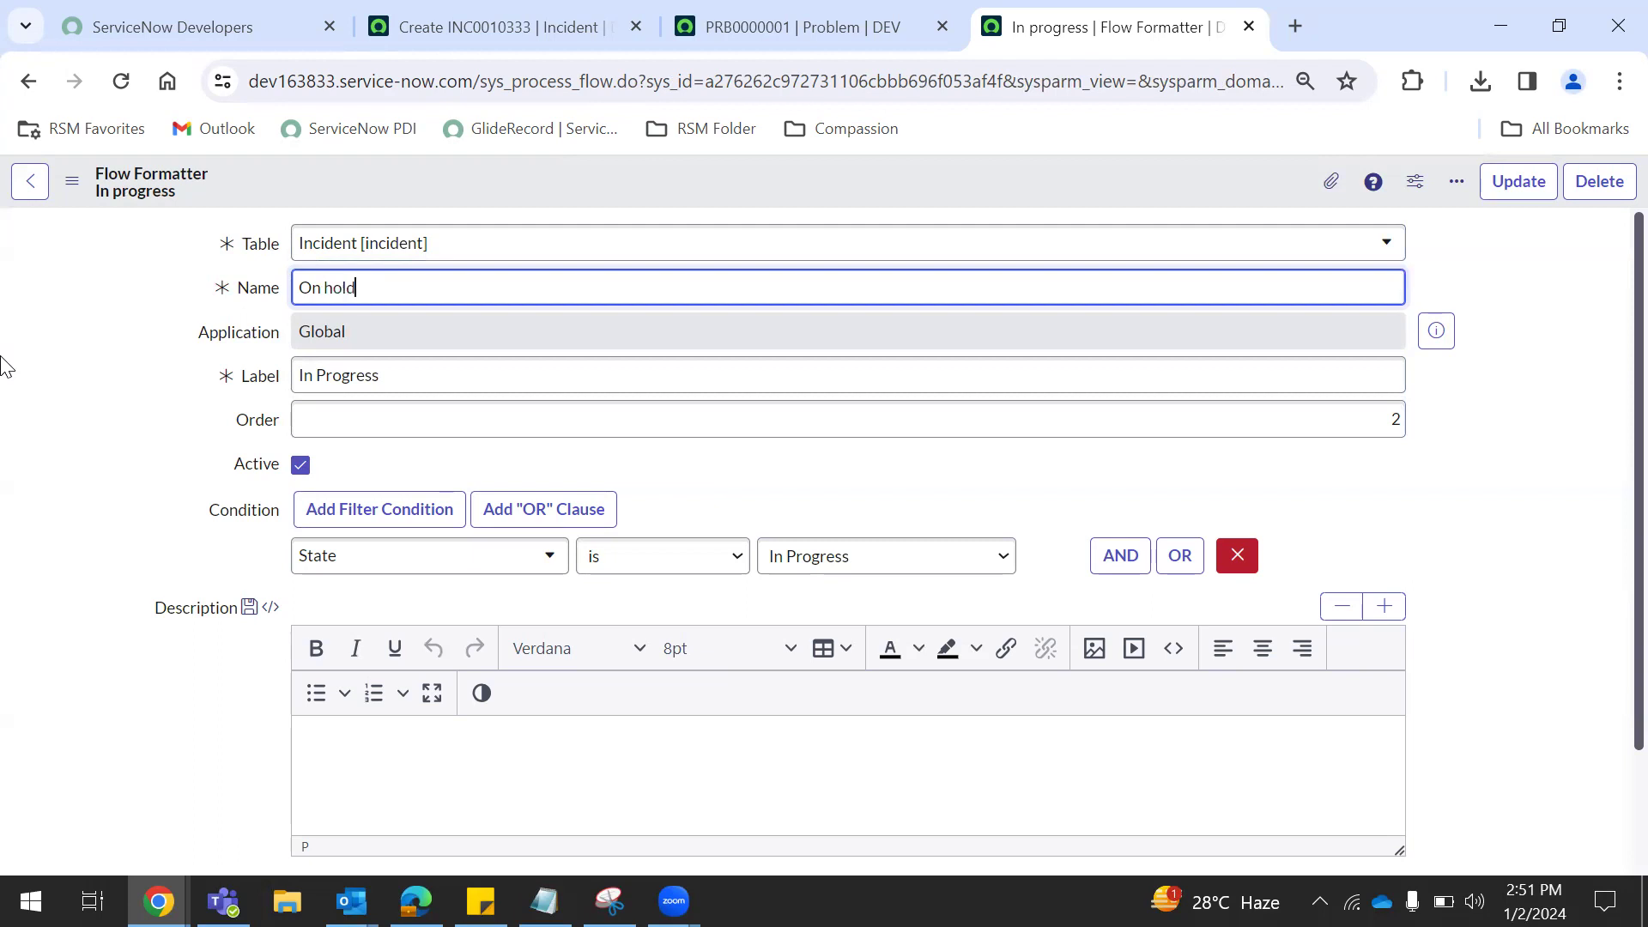
{"action": "left_click_drag", "start_coordinate": [402, 371], "coordinate": [4, 471]}
{"action": "key", "text": "BackSpace"}
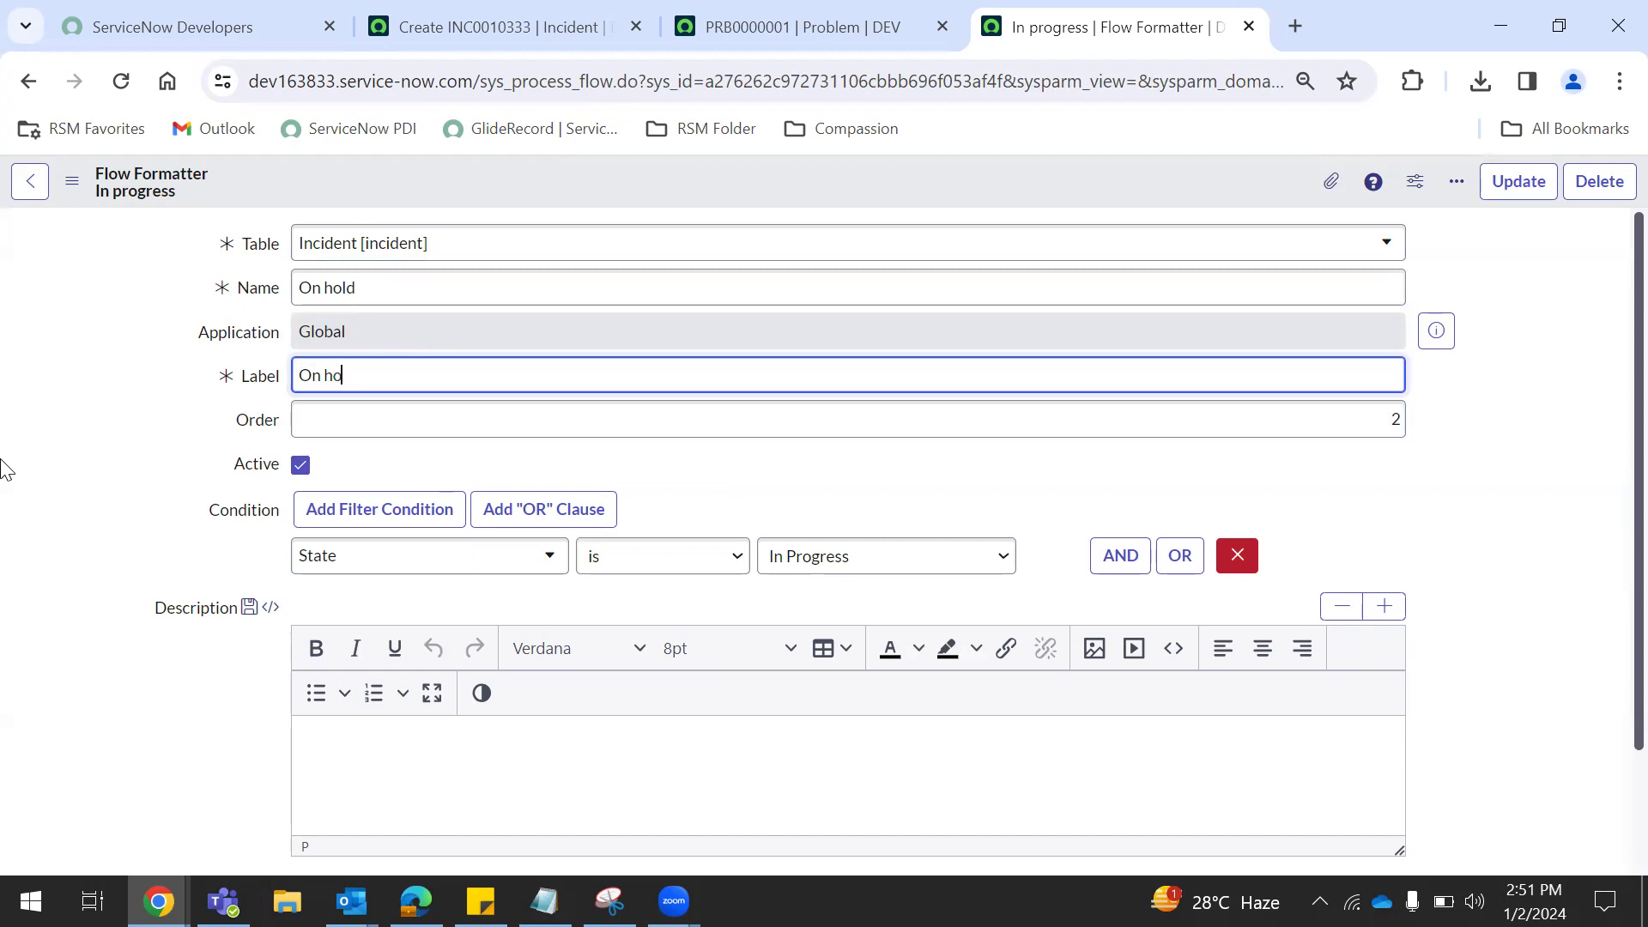
{"action": "left_click", "coordinate": [432, 416]}
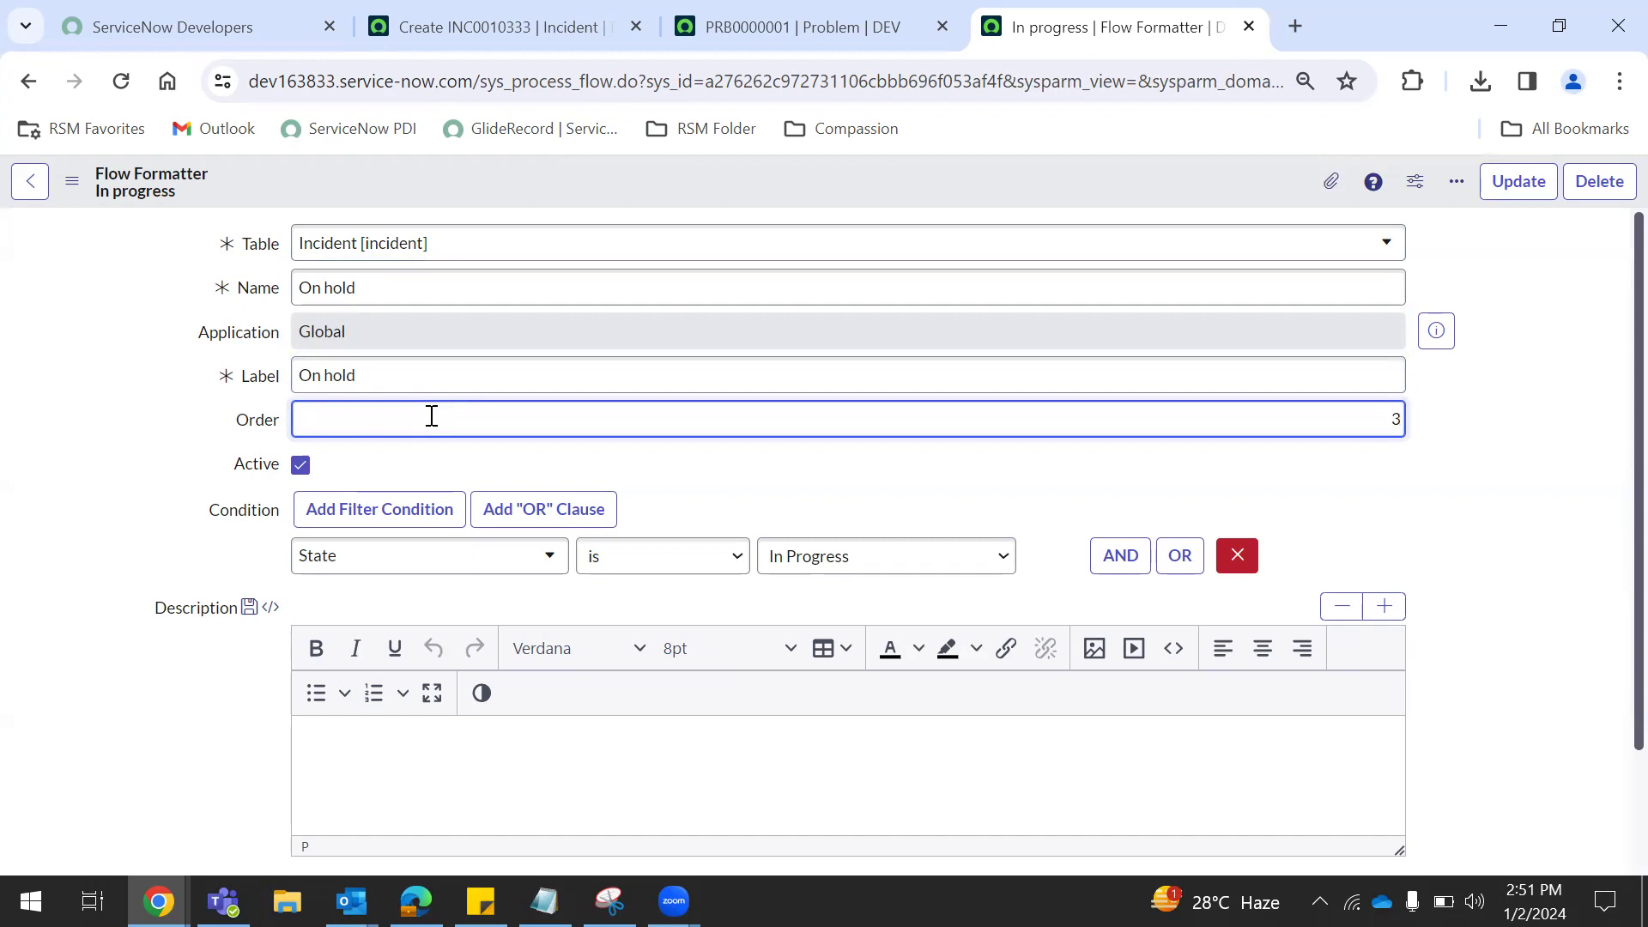
Step: Change the condition to State is On Hold and insert the edits as a new record, keeping its form open
{"action": "left_click", "coordinate": [837, 558]}
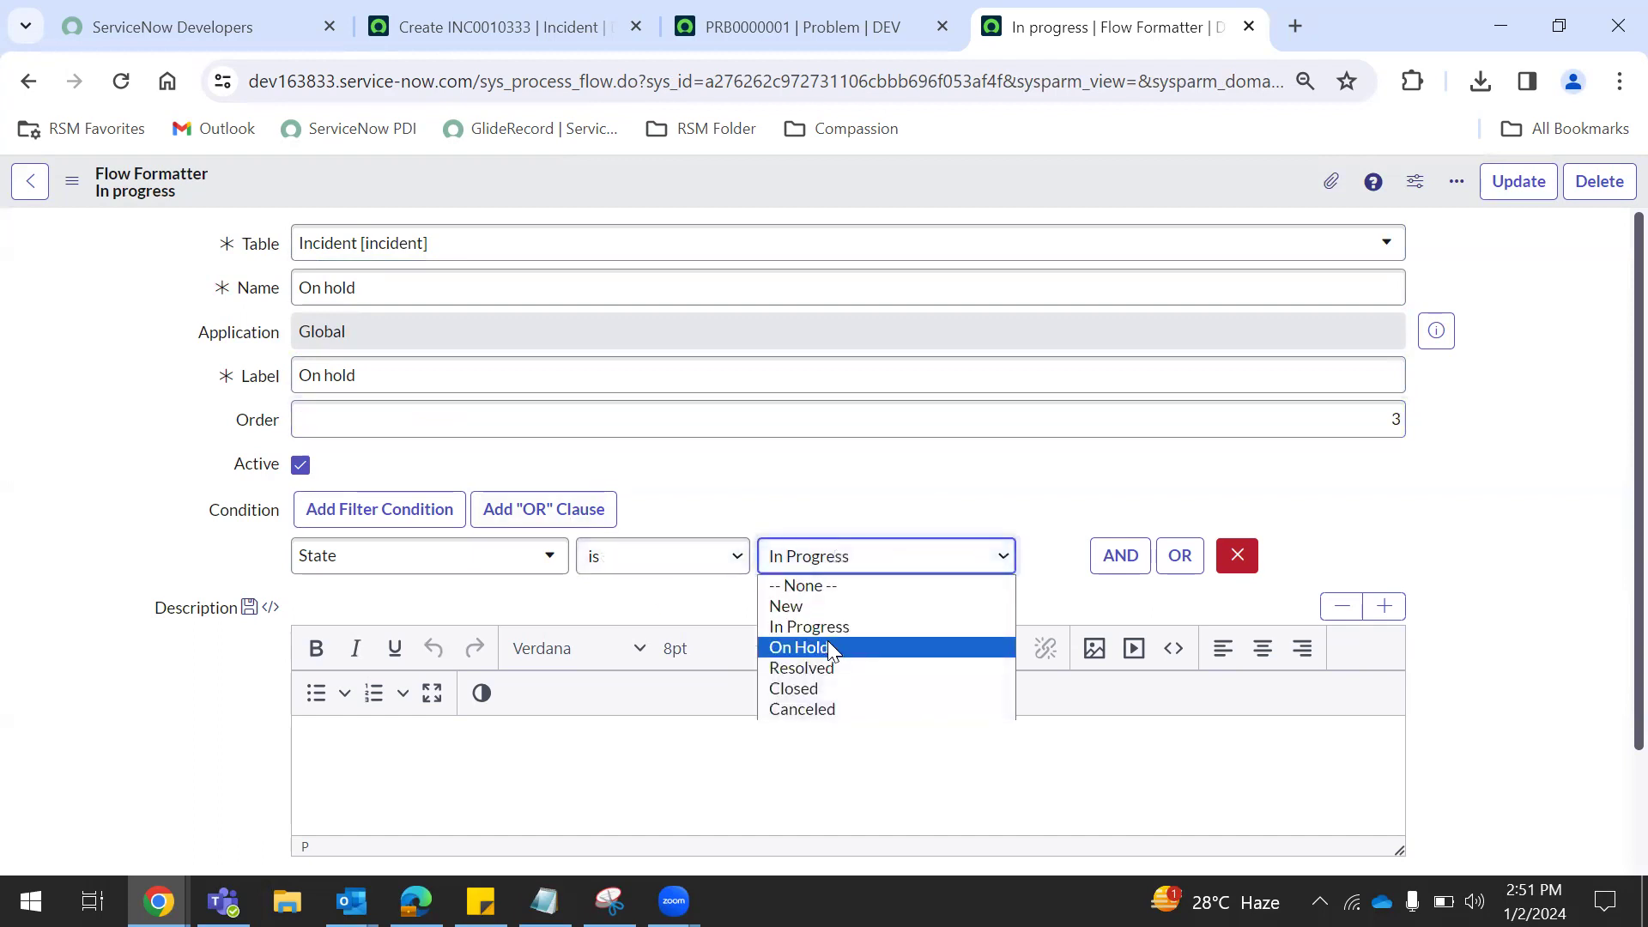
{"action": "left_click", "coordinate": [827, 645]}
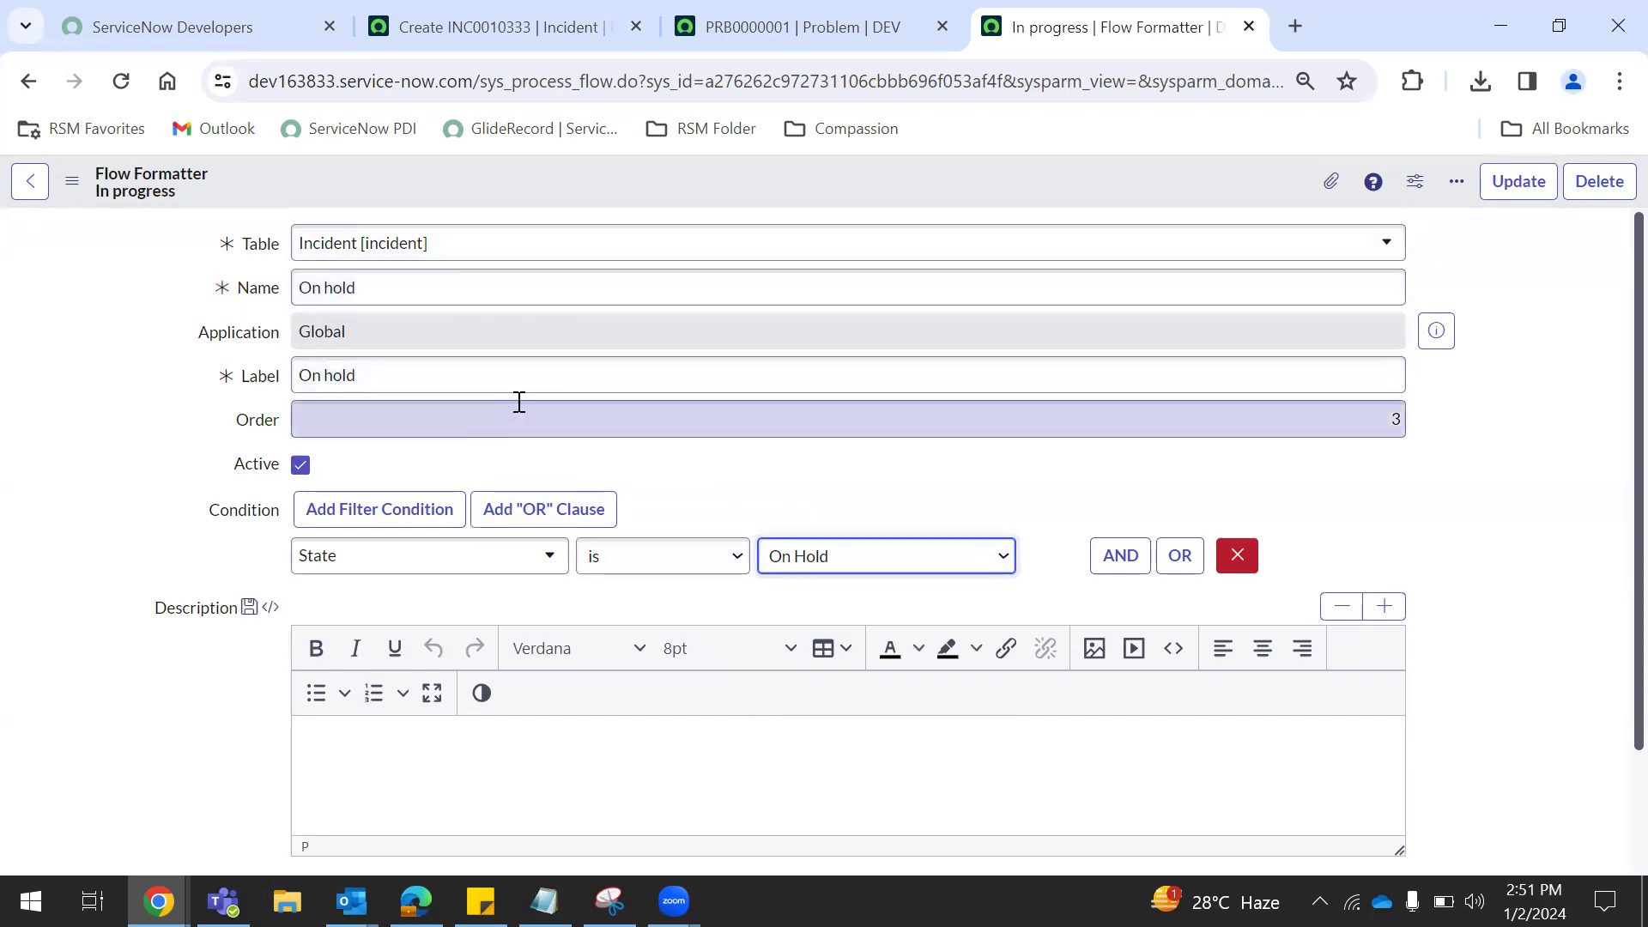
{"action": "right_click", "coordinate": [679, 182]}
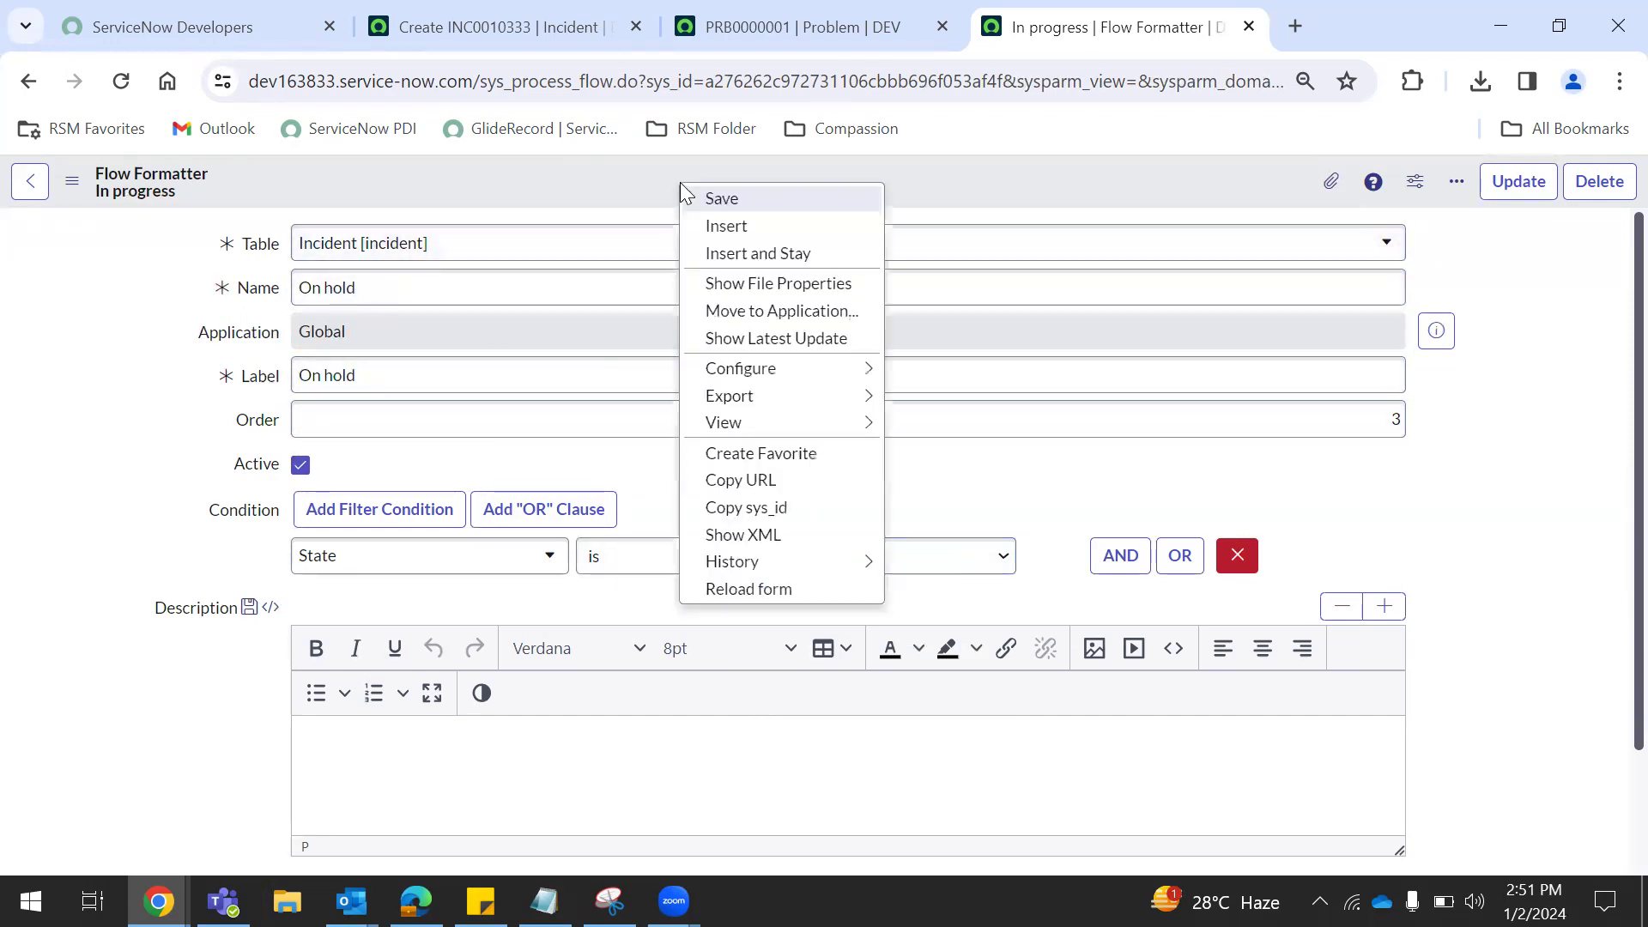
{"action": "left_click", "coordinate": [768, 256]}
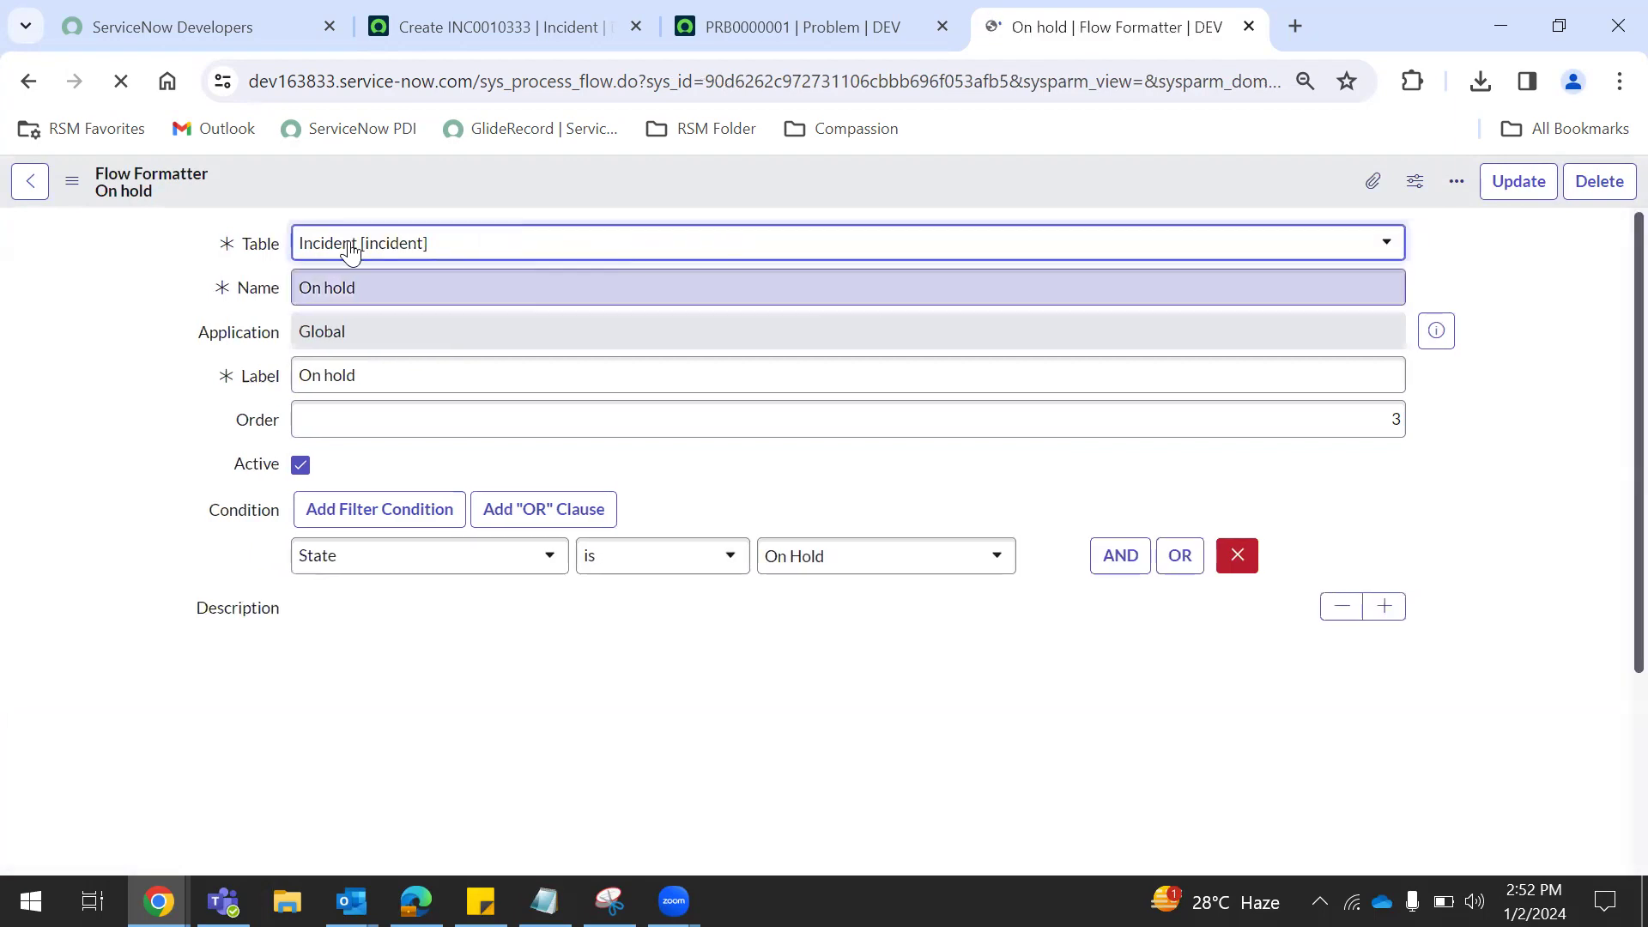
Step: Check the incident form's State choices for the next stage and rename the open flow formatter as resolved
{"action": "double_click", "coordinate": [411, 288]}
{"action": "key", "text": "BackSpace"}
{"action": "key", "text": "BackSpace"}
{"action": "key", "text": "BackSpace"}
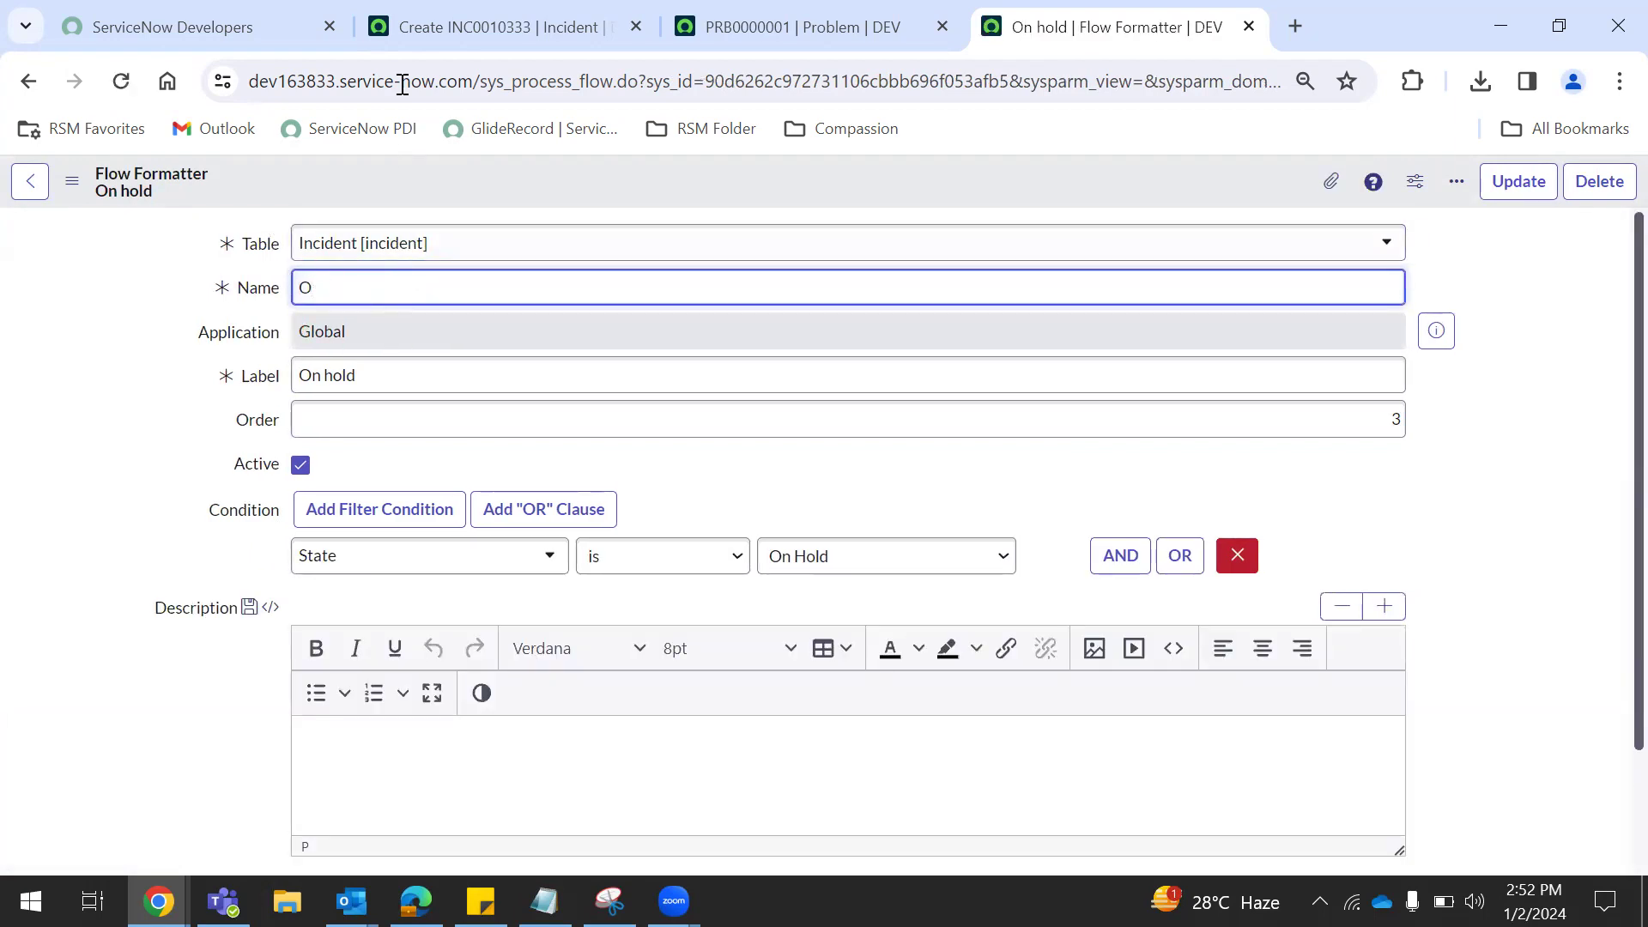
{"action": "left_click", "coordinate": [440, 26]}
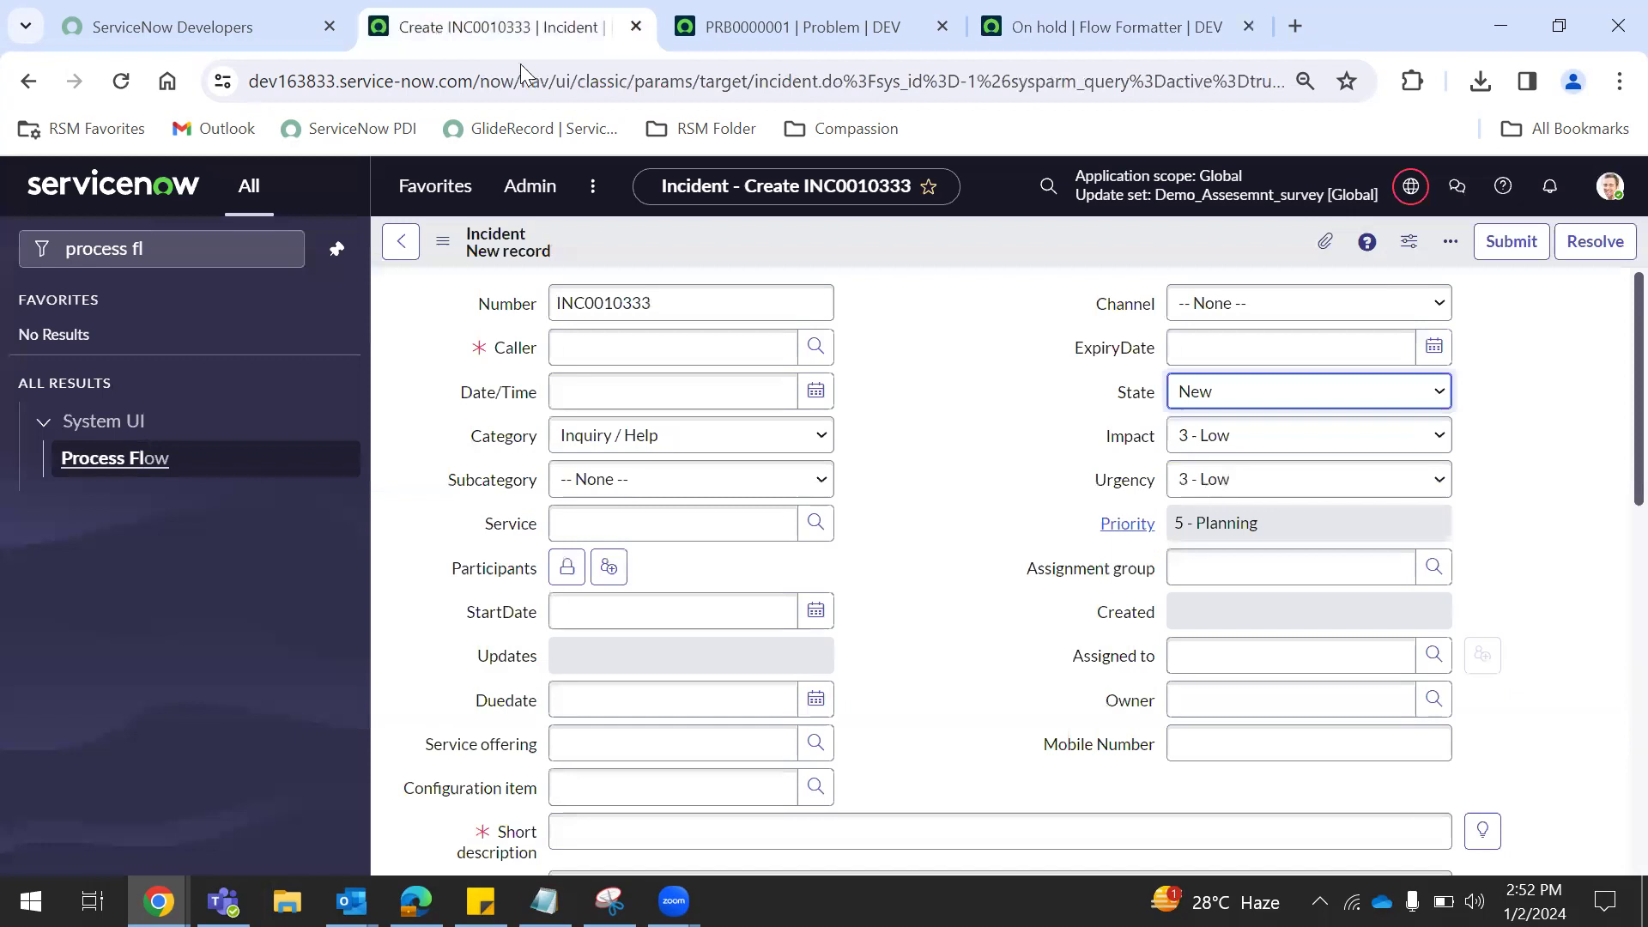
{"action": "left_click", "coordinate": [1226, 386]}
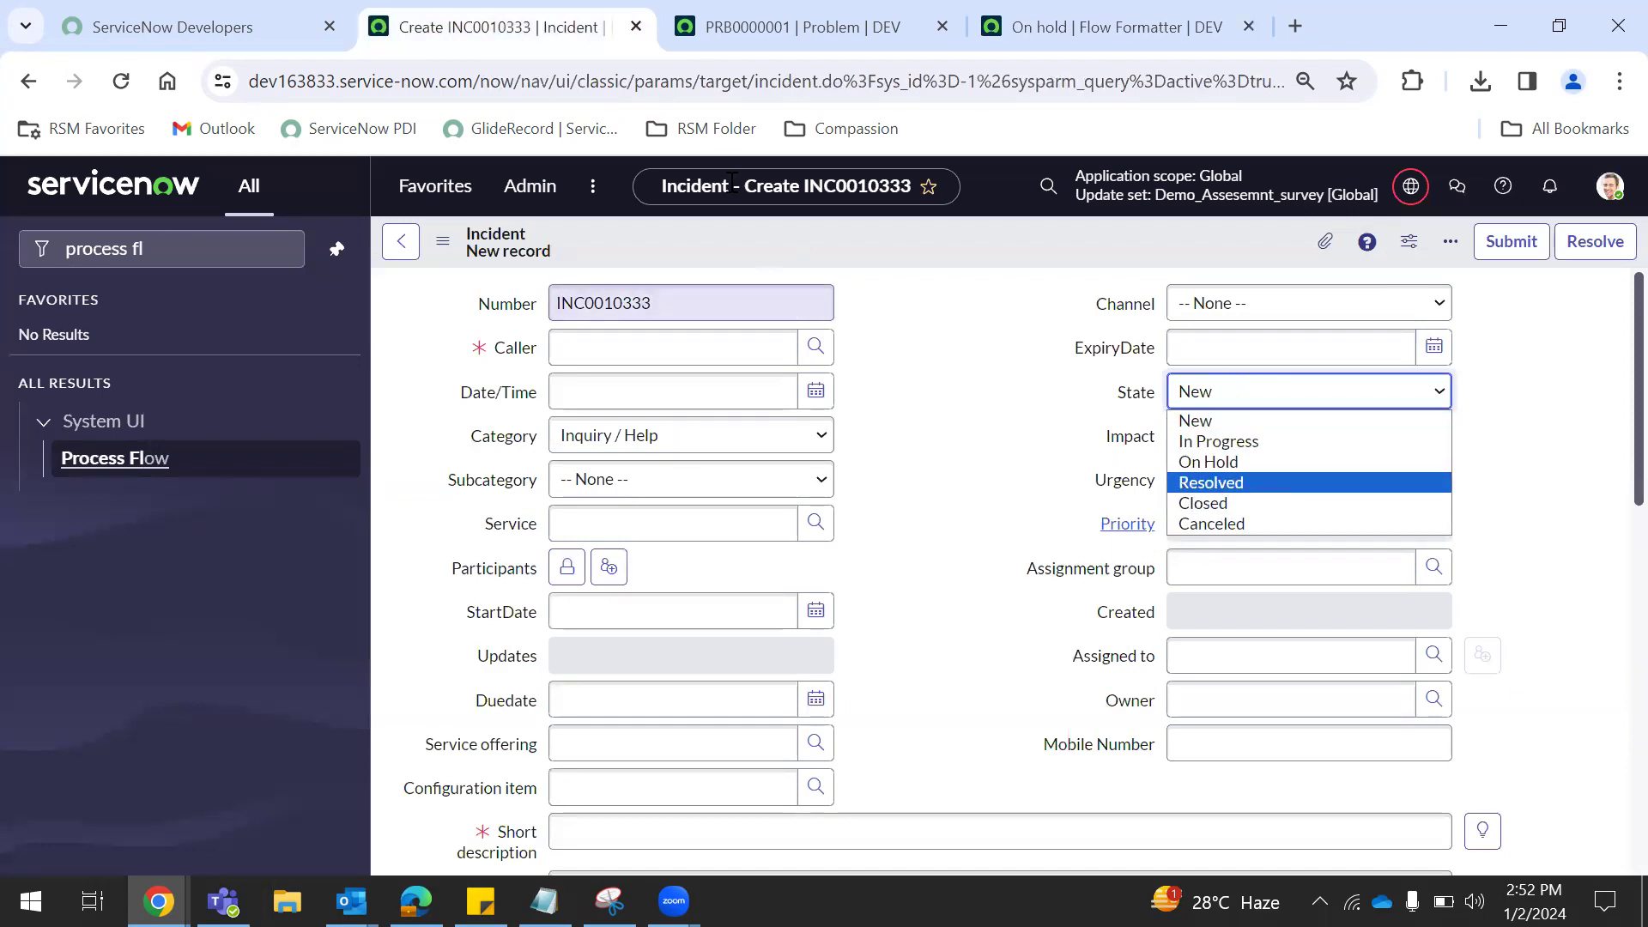
{"action": "left_click", "coordinate": [754, 21]}
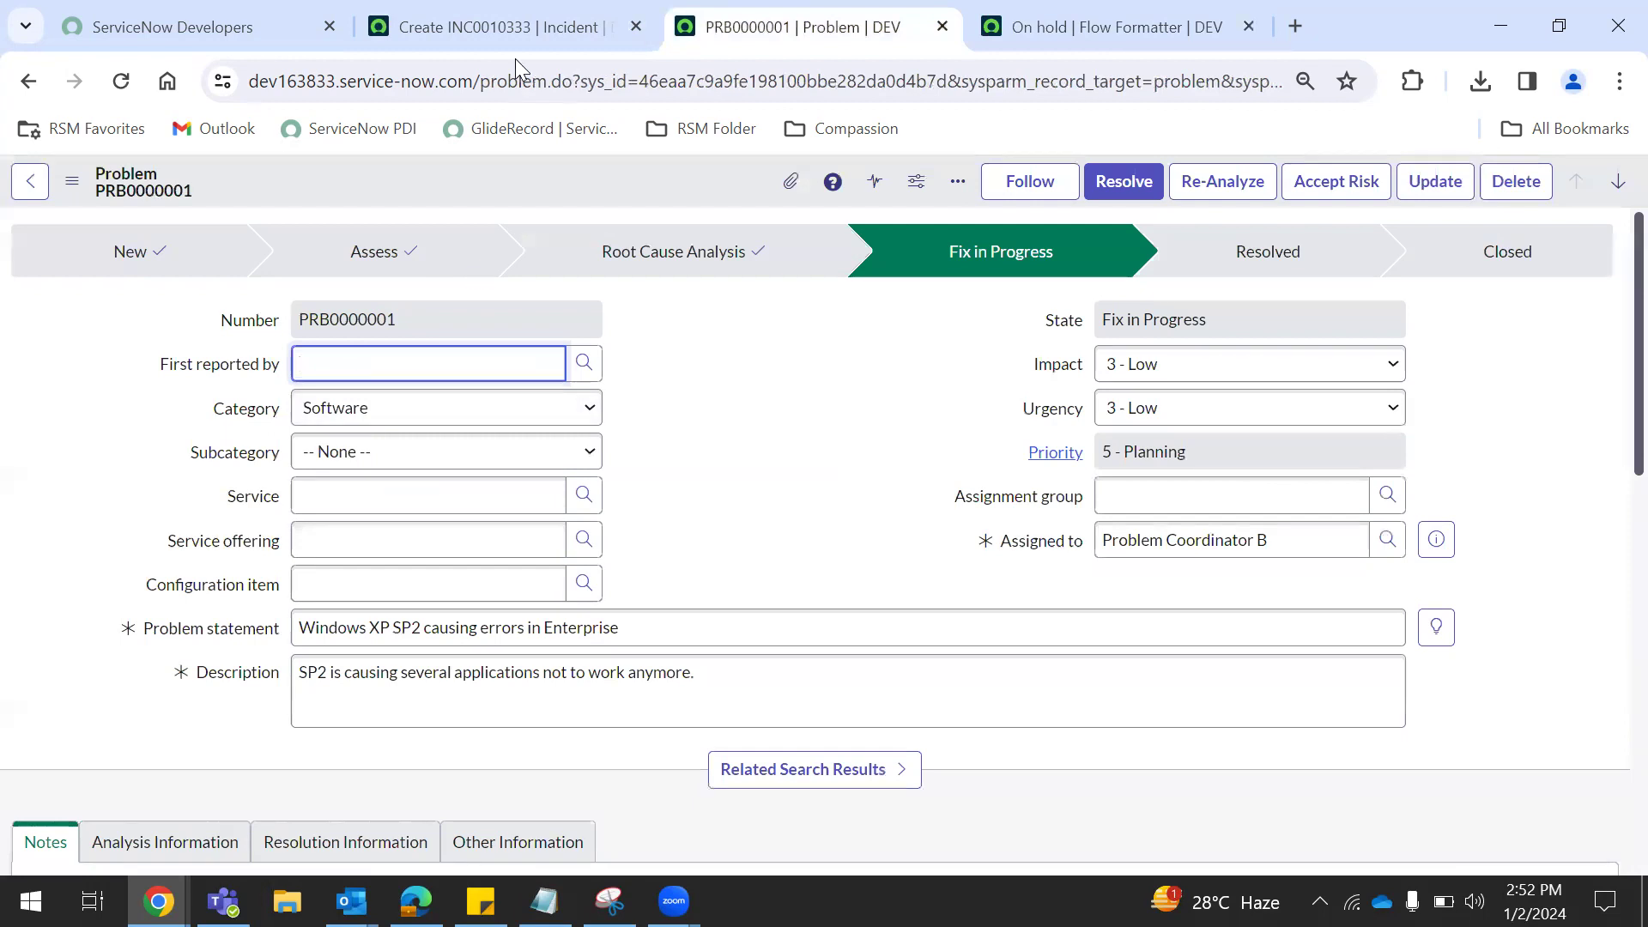
{"action": "left_click", "coordinate": [1107, 24]}
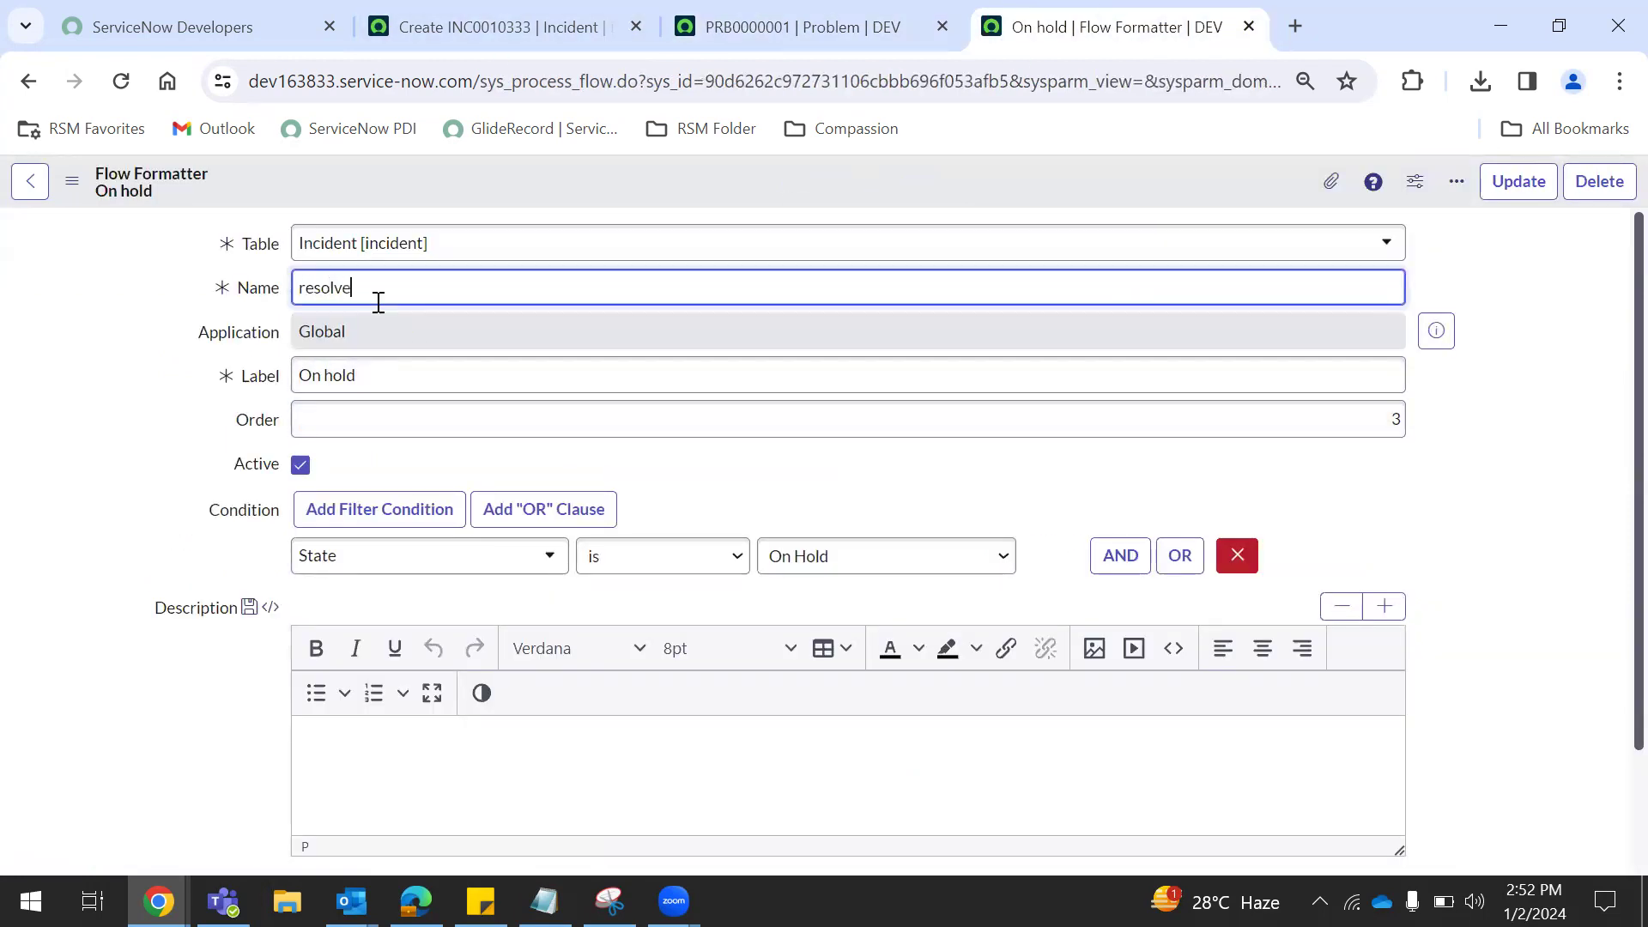
Step: Replace the flow formatter's label with Resolved
{"action": "left_click", "coordinate": [416, 378]}
{"action": "key", "text": "BackSpace"}
{"action": "key", "text": "BackSpace"}
{"action": "key", "text": "BackSpace"}
{"action": "key", "text": "BackSpace"}
{"action": "key", "text": "BackSpace"}
{"action": "key", "text": "BackSpace"}
{"action": "type", "text": "Resolved"}
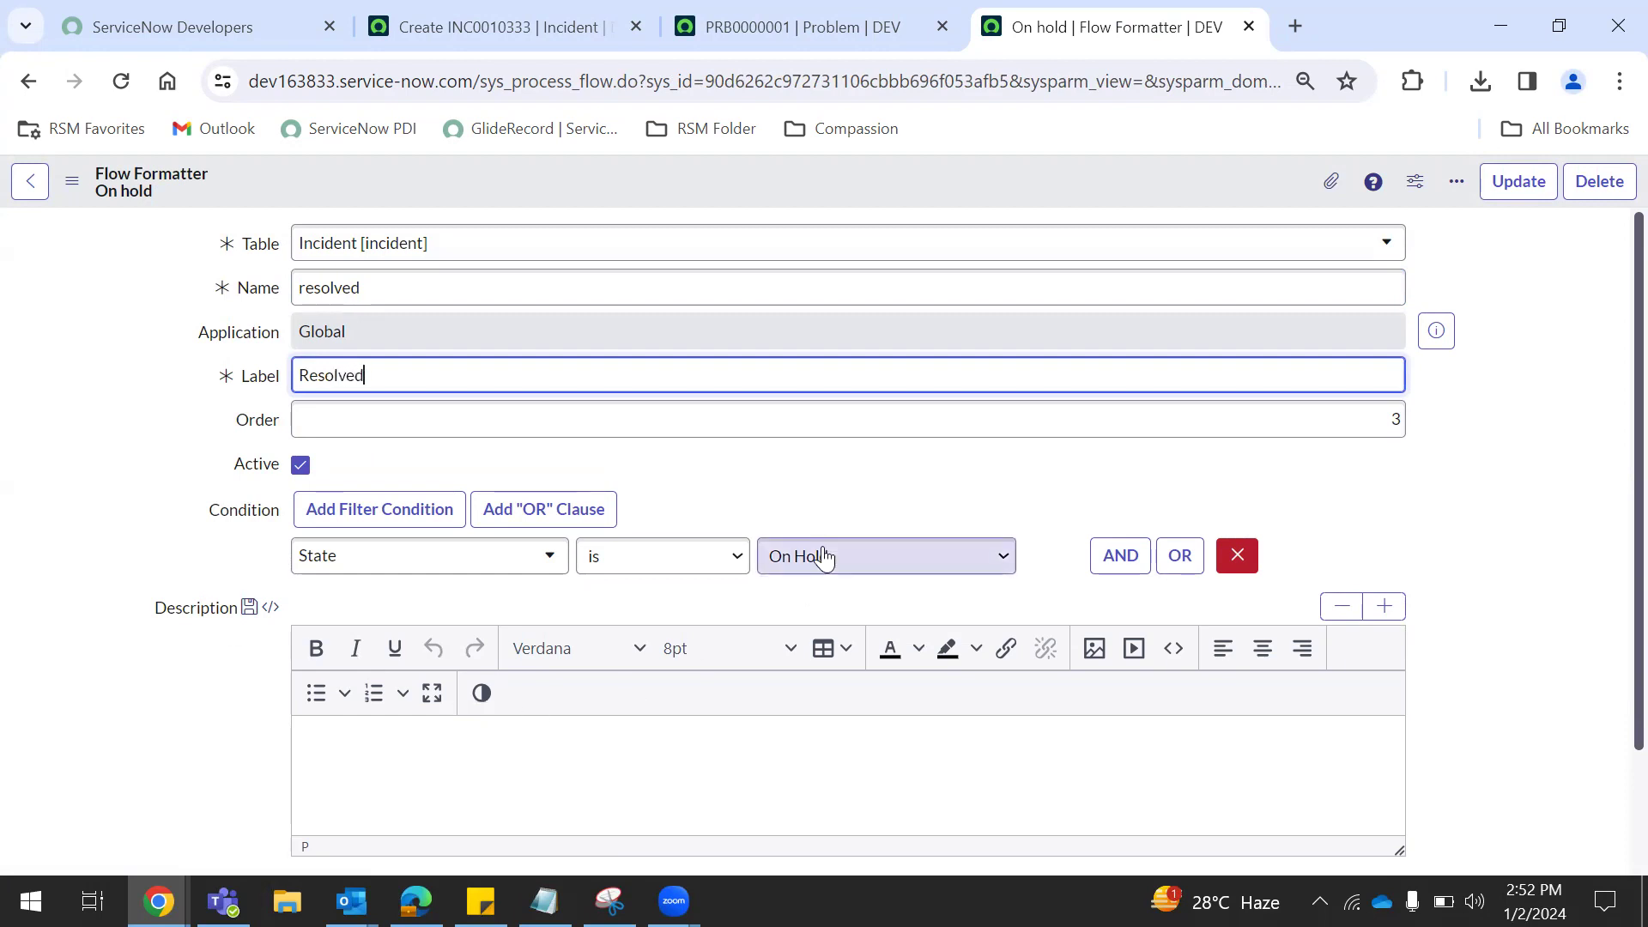
Step: Change the condition's State value to Closed
{"action": "left_click", "coordinate": [824, 557]}
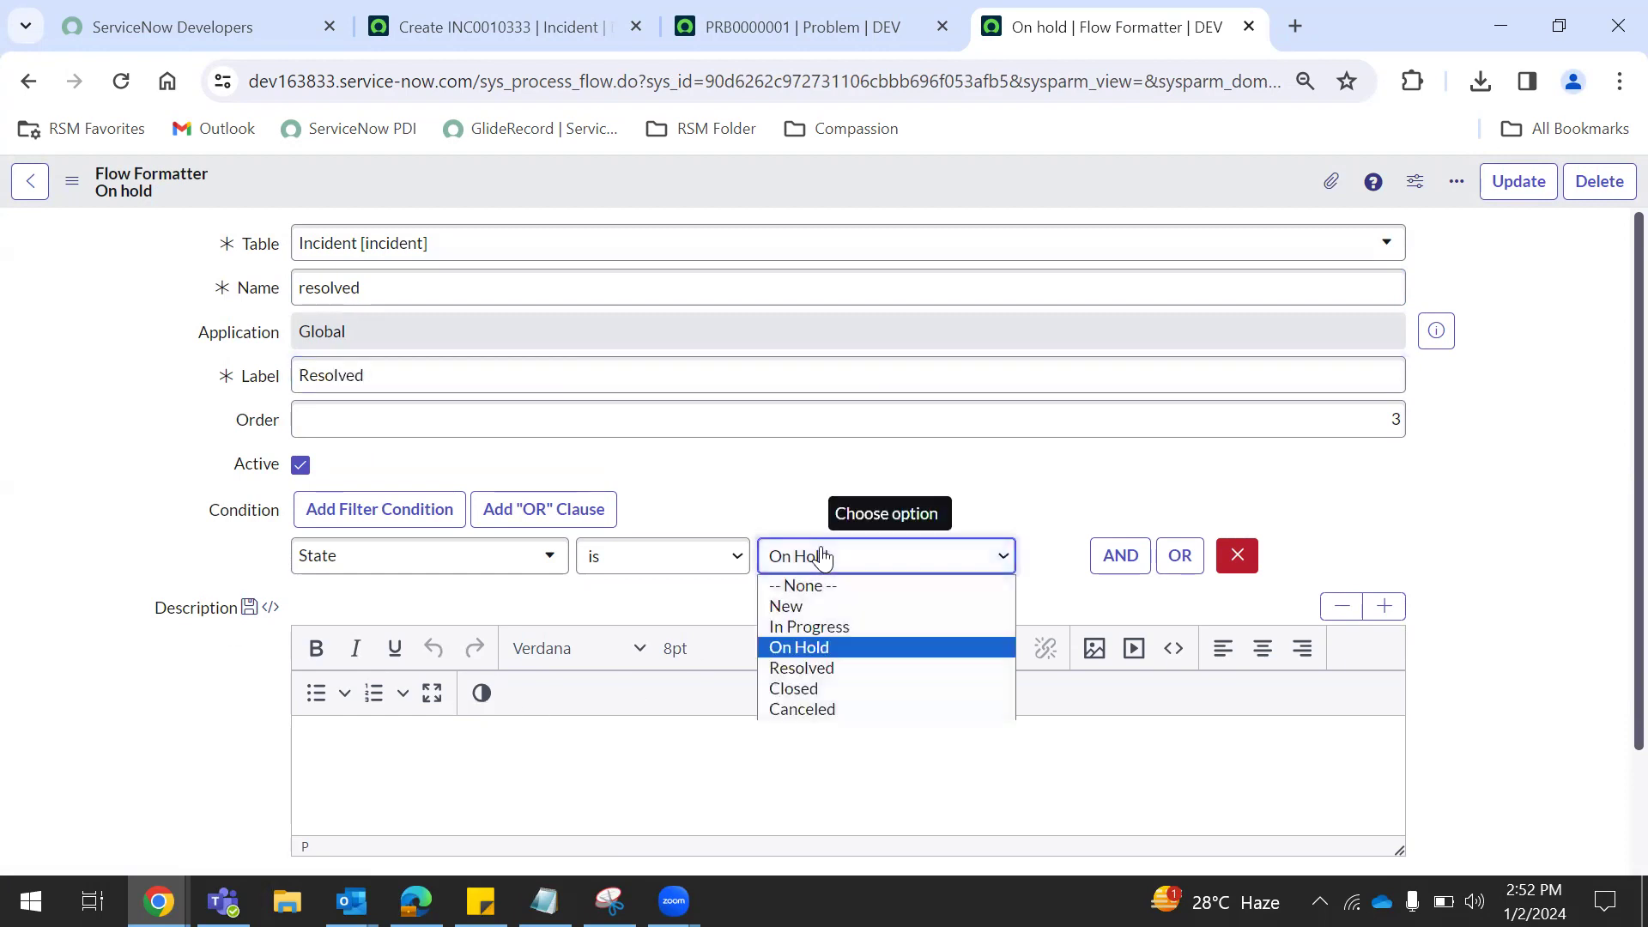
{"action": "left_click", "coordinate": [801, 668]}
{"action": "left_click", "coordinate": [1395, 420]}
{"action": "key", "text": "Down"}
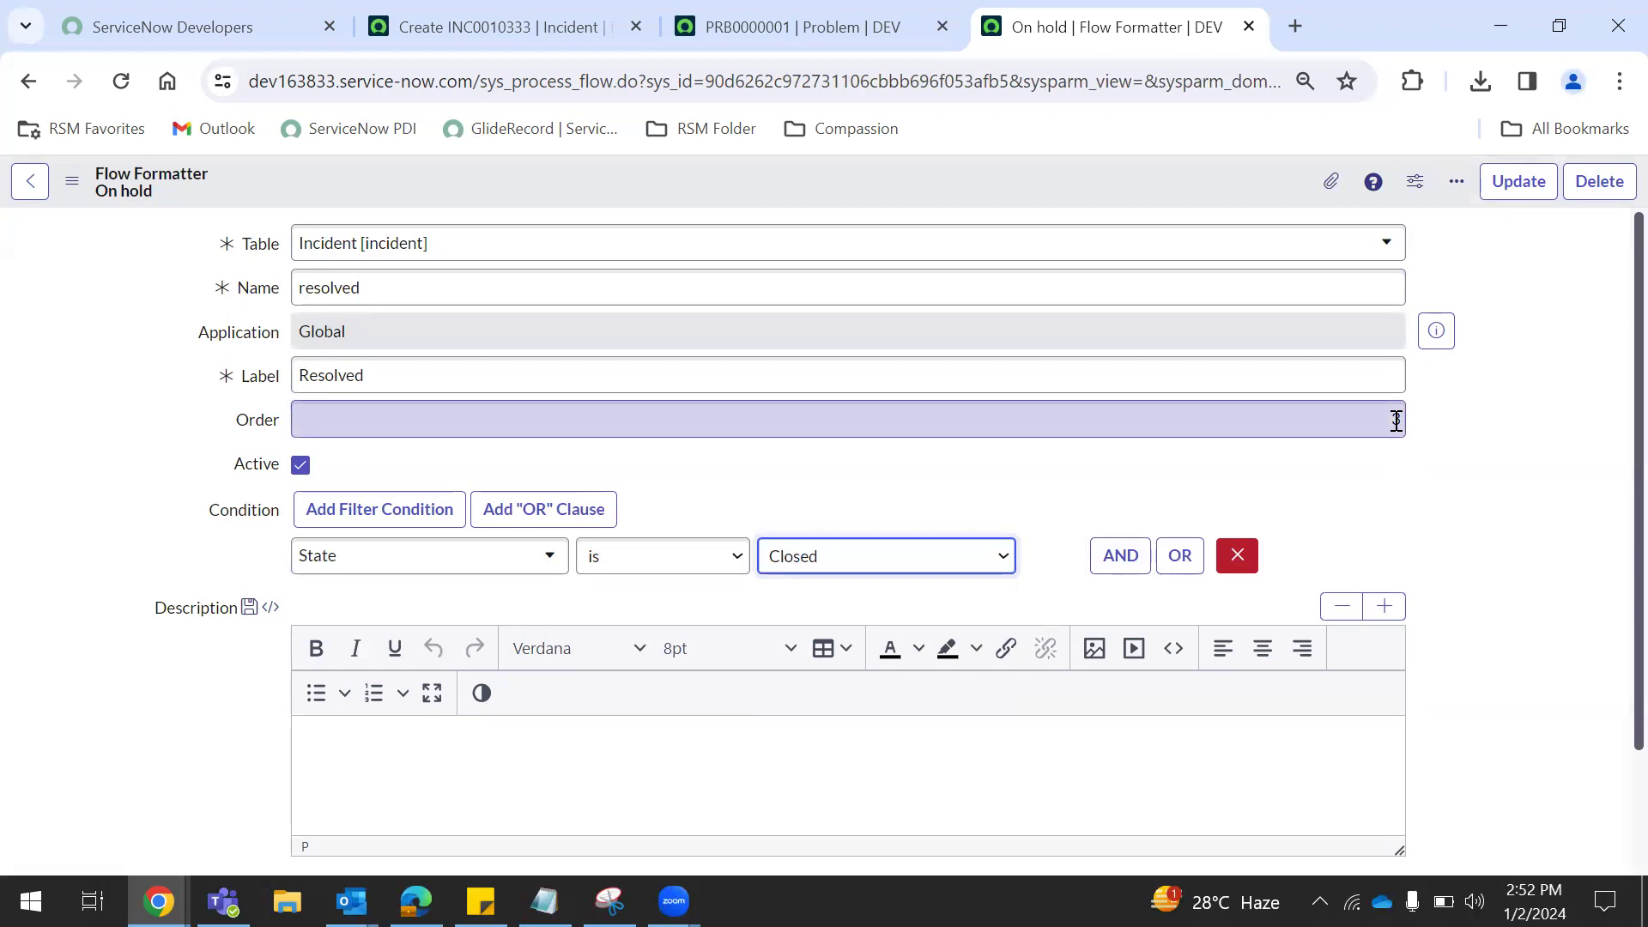
Step: Set the order to 4 and insert the edits as a new record, keeping its form open
{"action": "left_click", "coordinate": [1391, 421]}
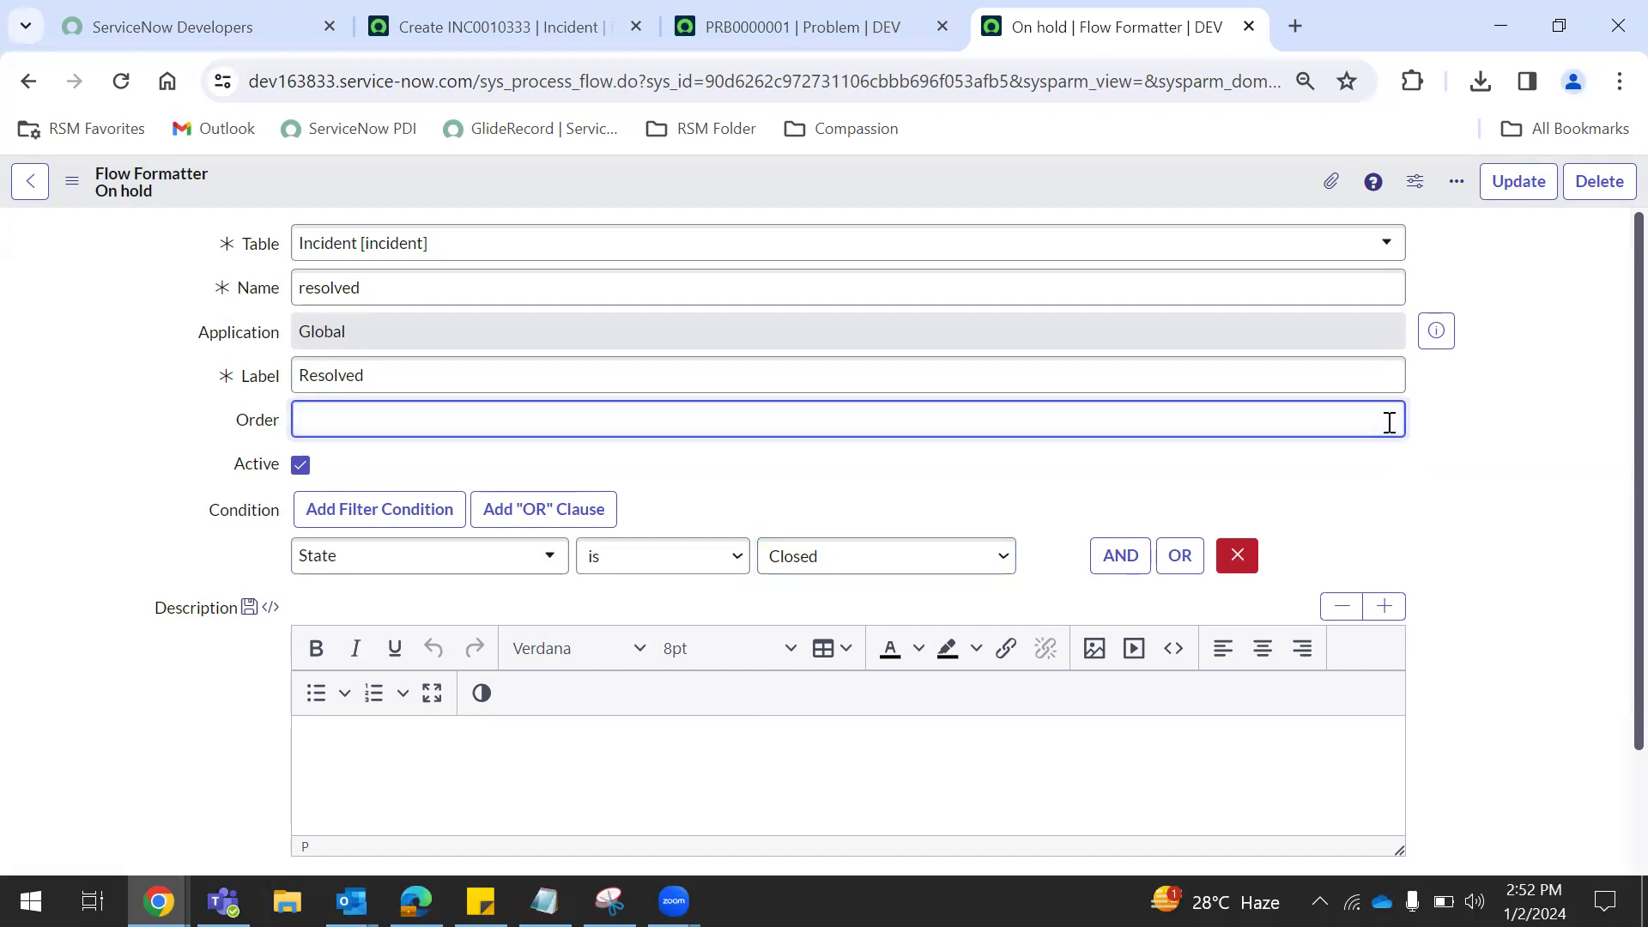
{"action": "type", "text": "4"}
{"action": "right_click", "coordinate": [869, 185]}
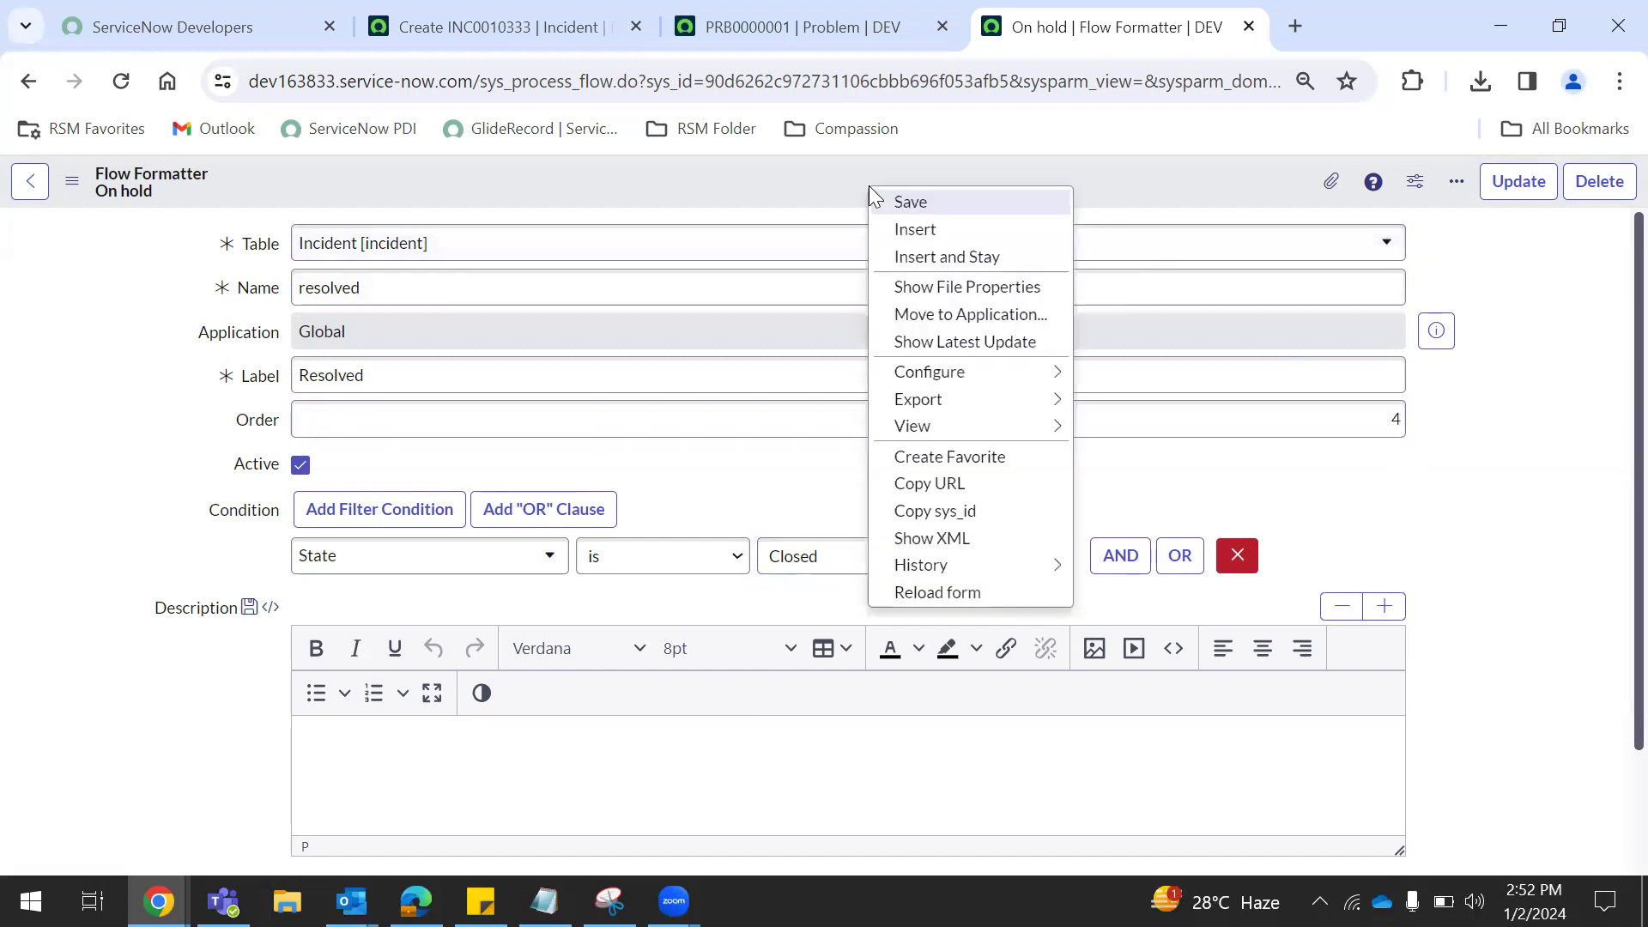
{"action": "left_click", "coordinate": [939, 258]}
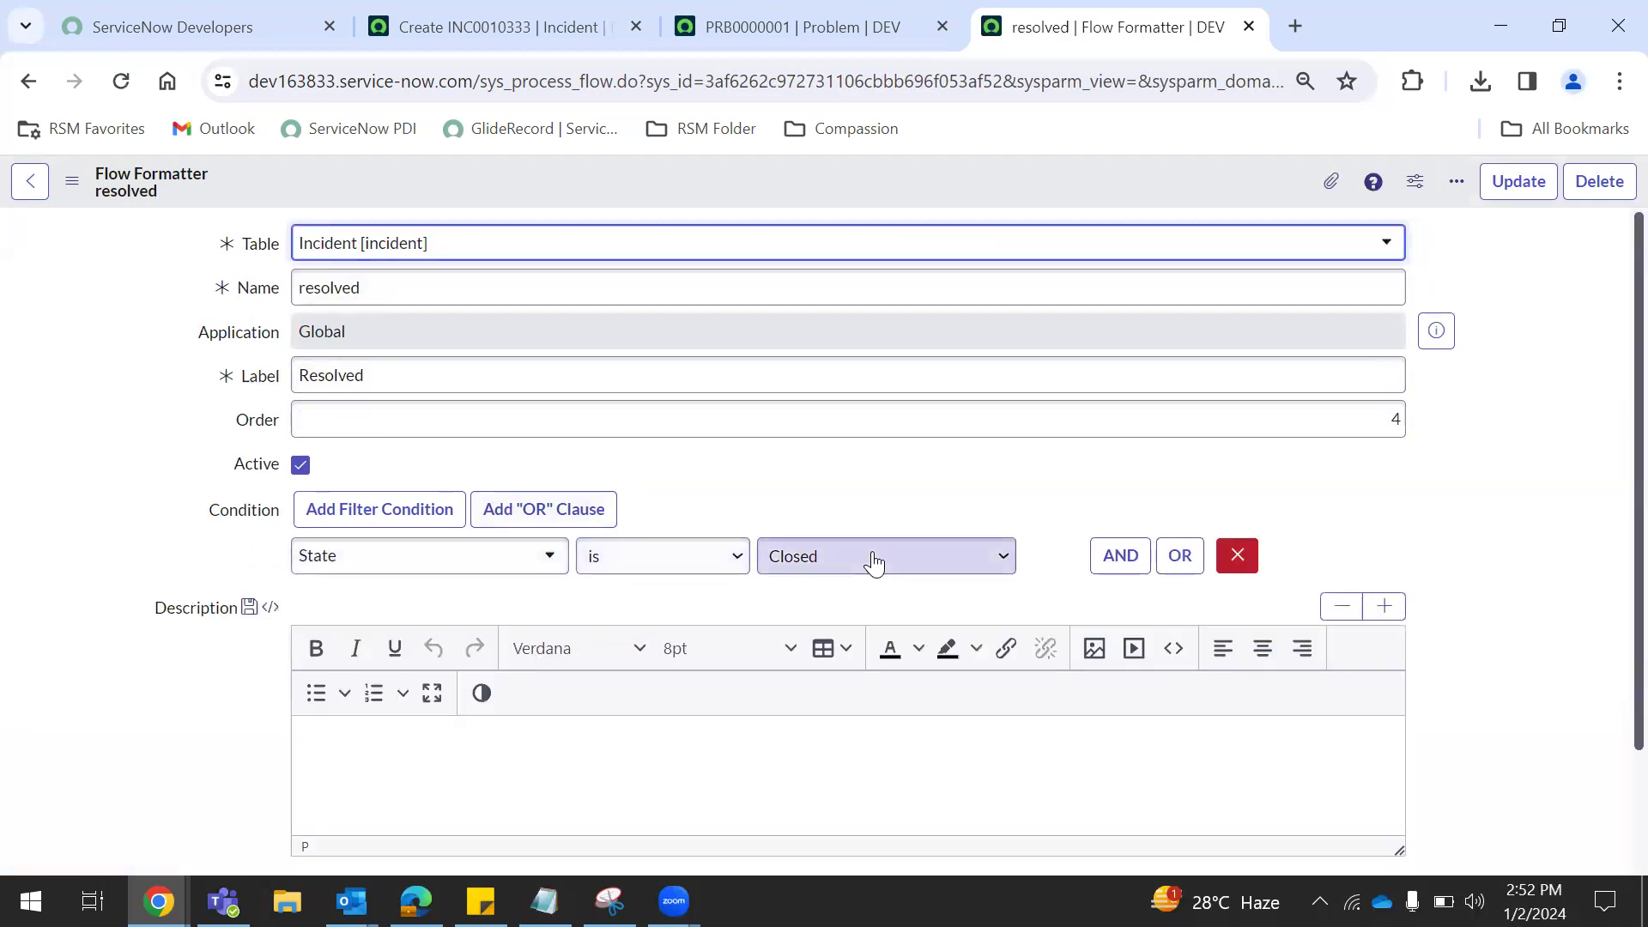
Step: Set the resolved flow formatter's condition to State is Resolved and update the record
{"action": "left_click", "coordinate": [874, 562]}
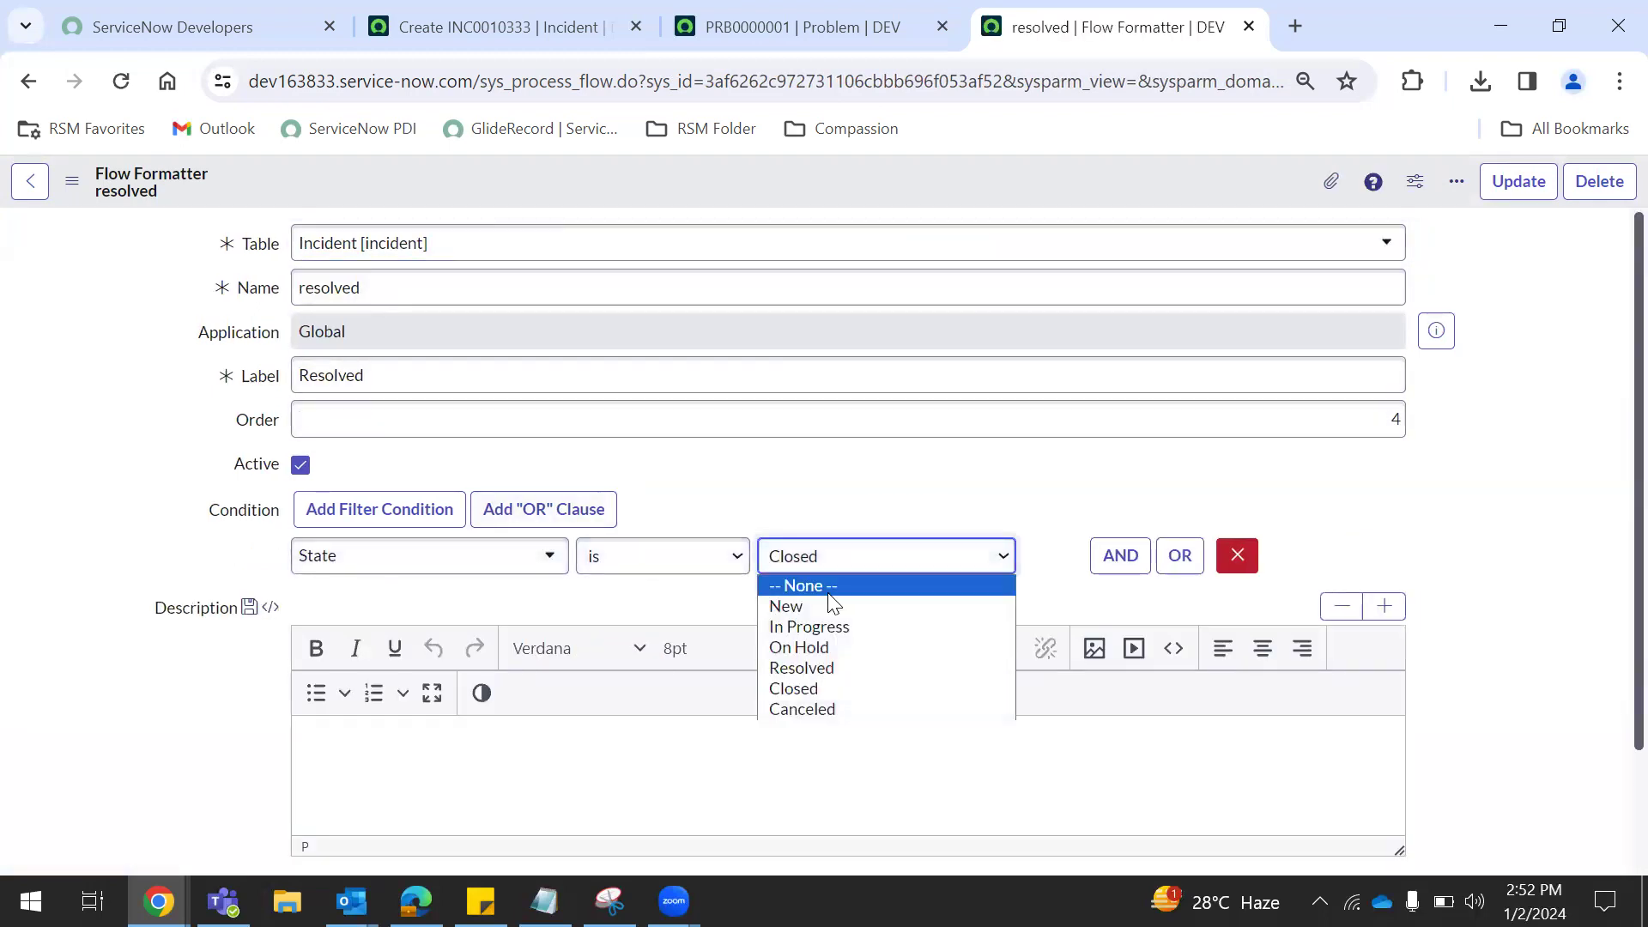
{"action": "left_click", "coordinate": [801, 670]}
{"action": "right_click", "coordinate": [792, 179]}
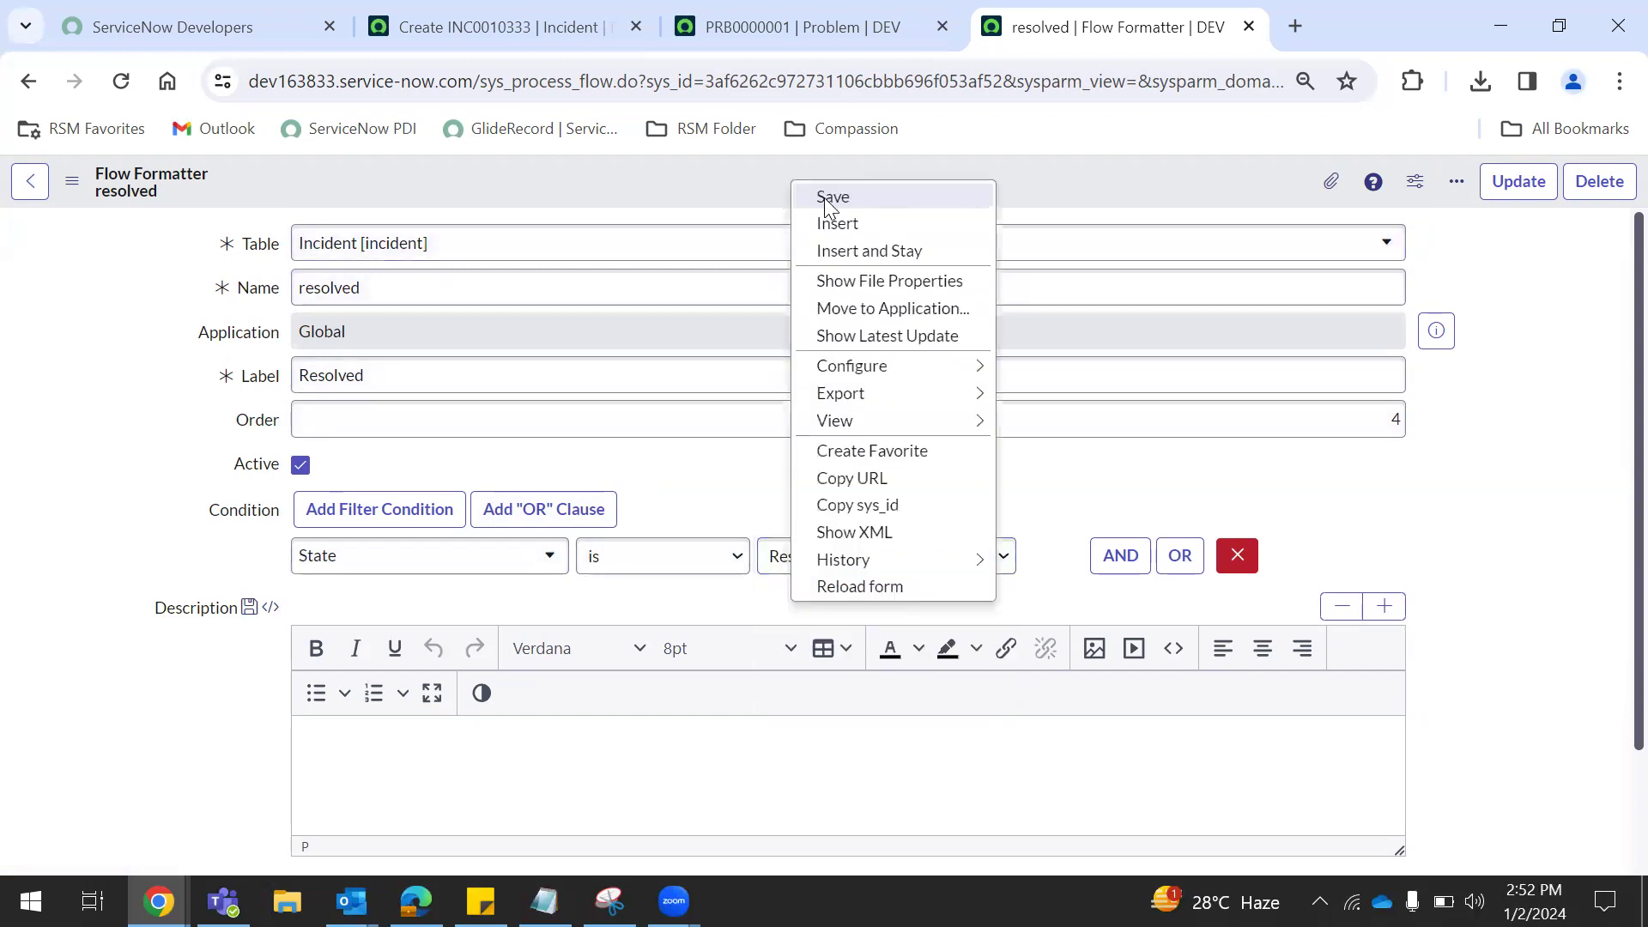
{"action": "left_click", "coordinate": [1516, 180]}
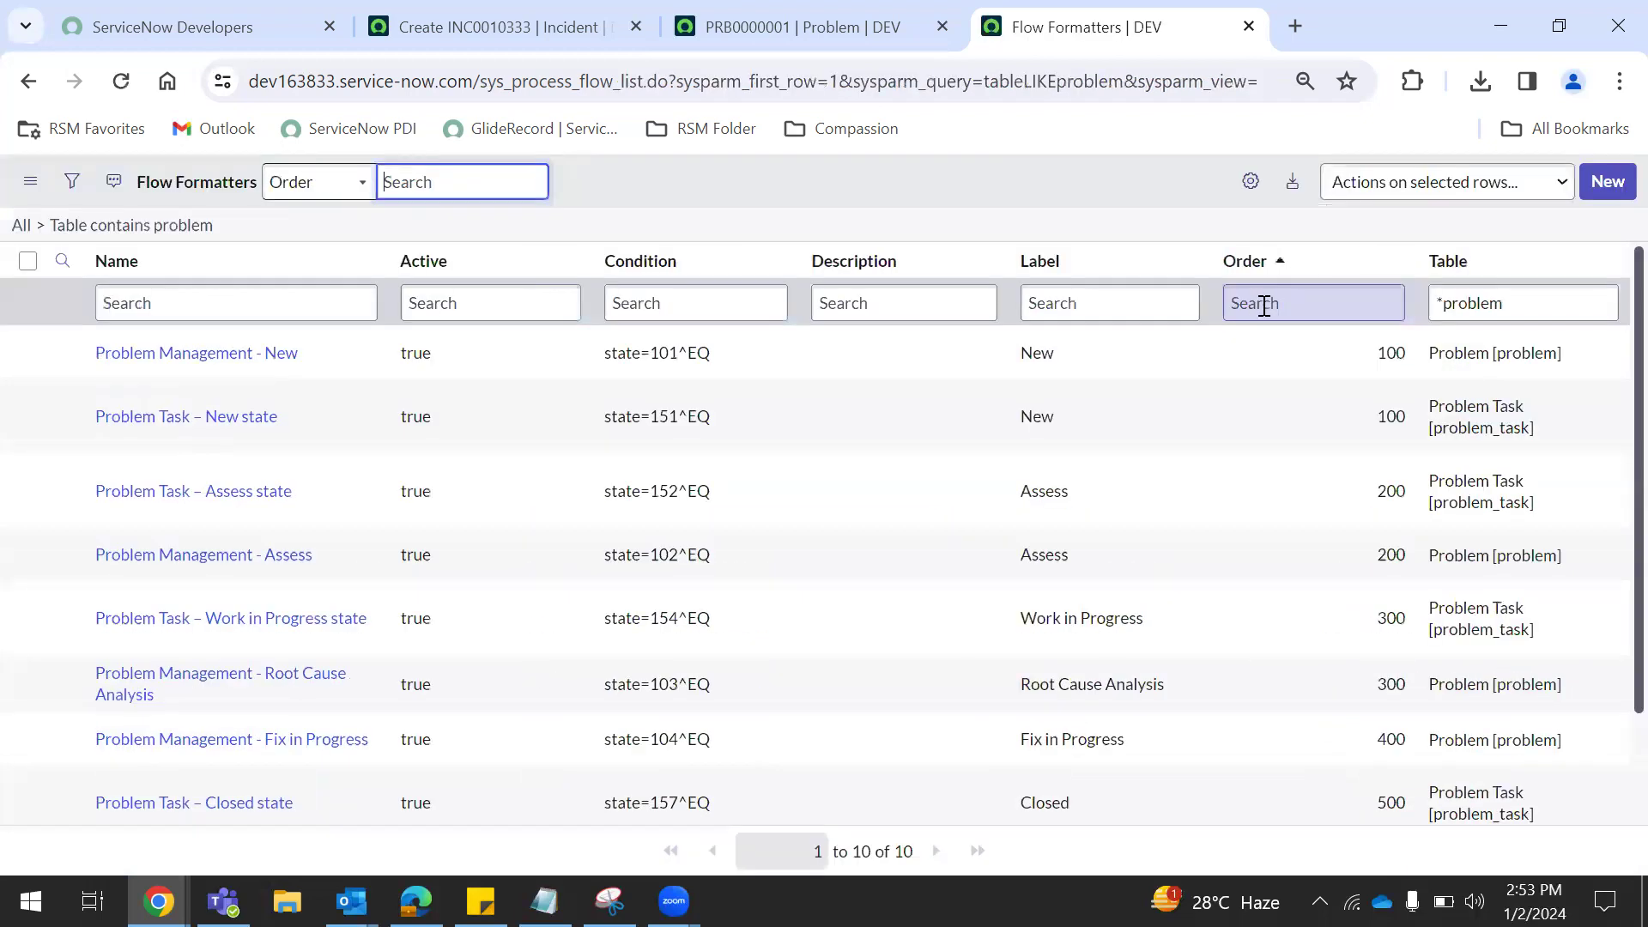
Step: Start a new flow formatter record and set its table to Incident [incident]
{"action": "left_click", "coordinate": [1614, 189]}
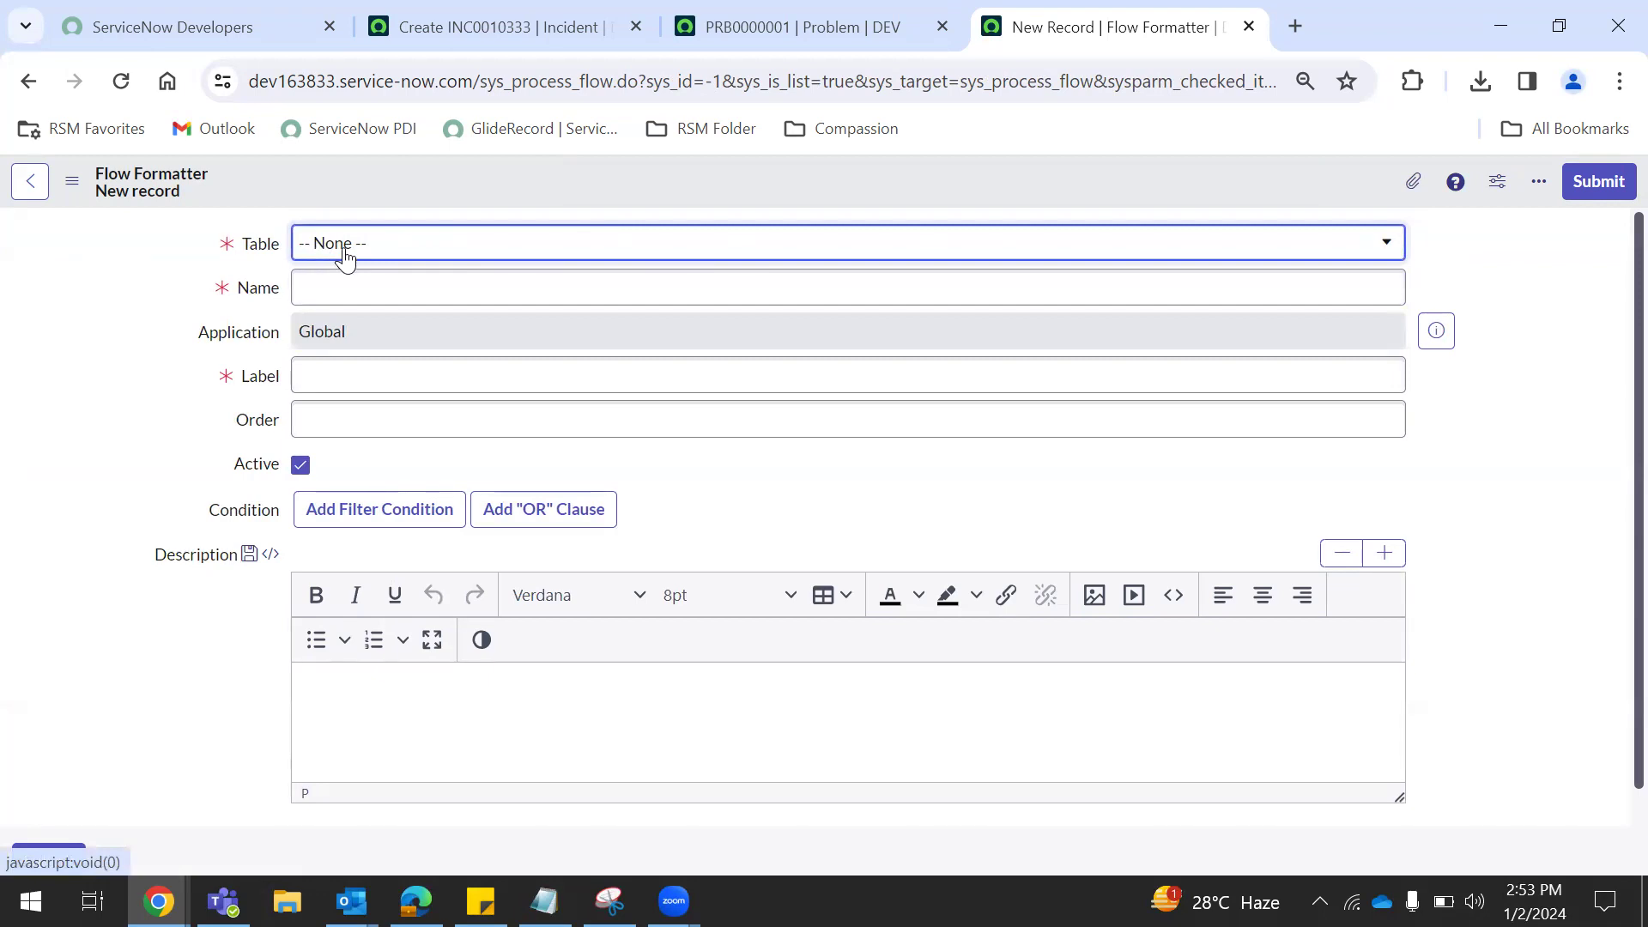
{"action": "left_click", "coordinate": [346, 252]}
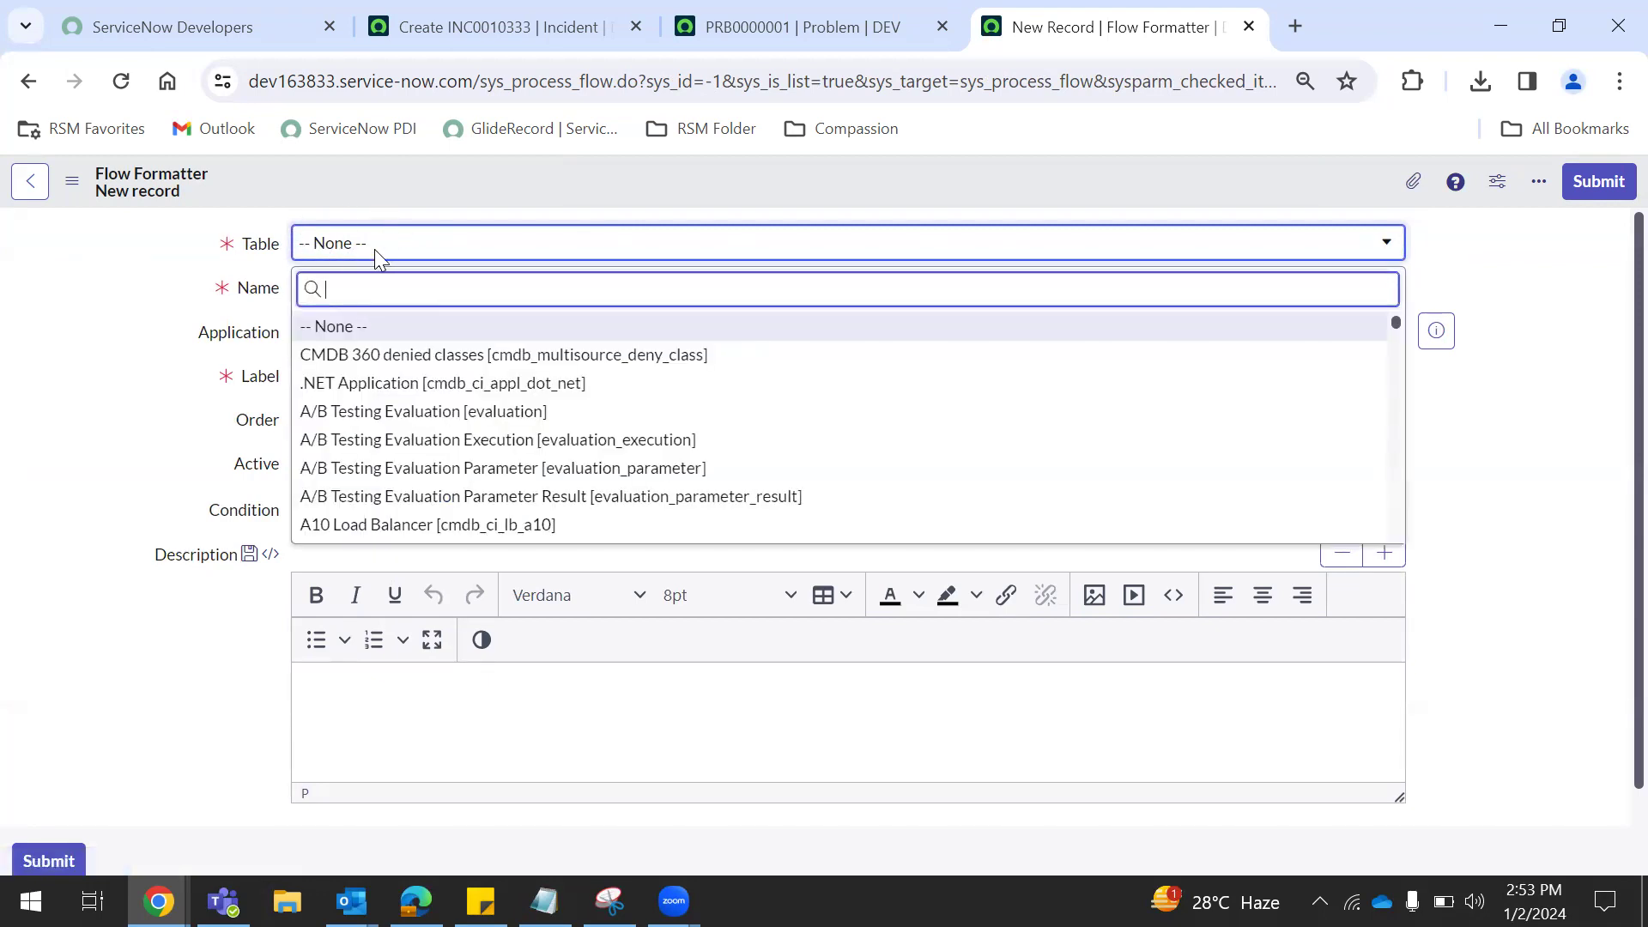
{"action": "type", "text": "inc"}
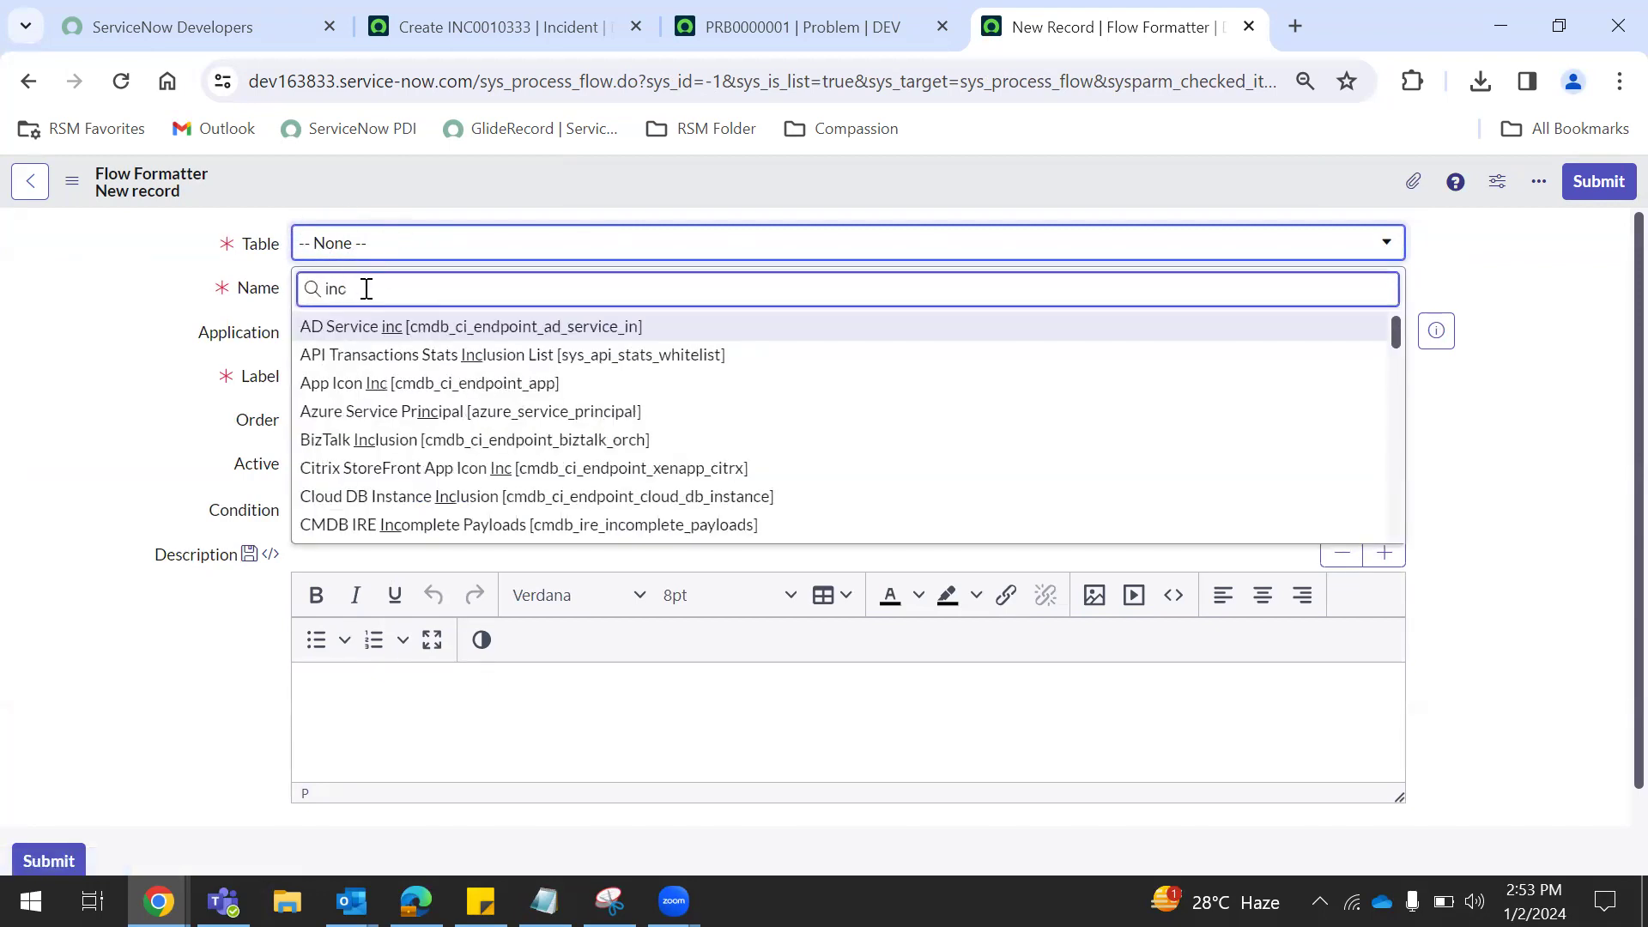
{"action": "type", "text": "iden"}
{"action": "left_click", "coordinate": [352, 330]}
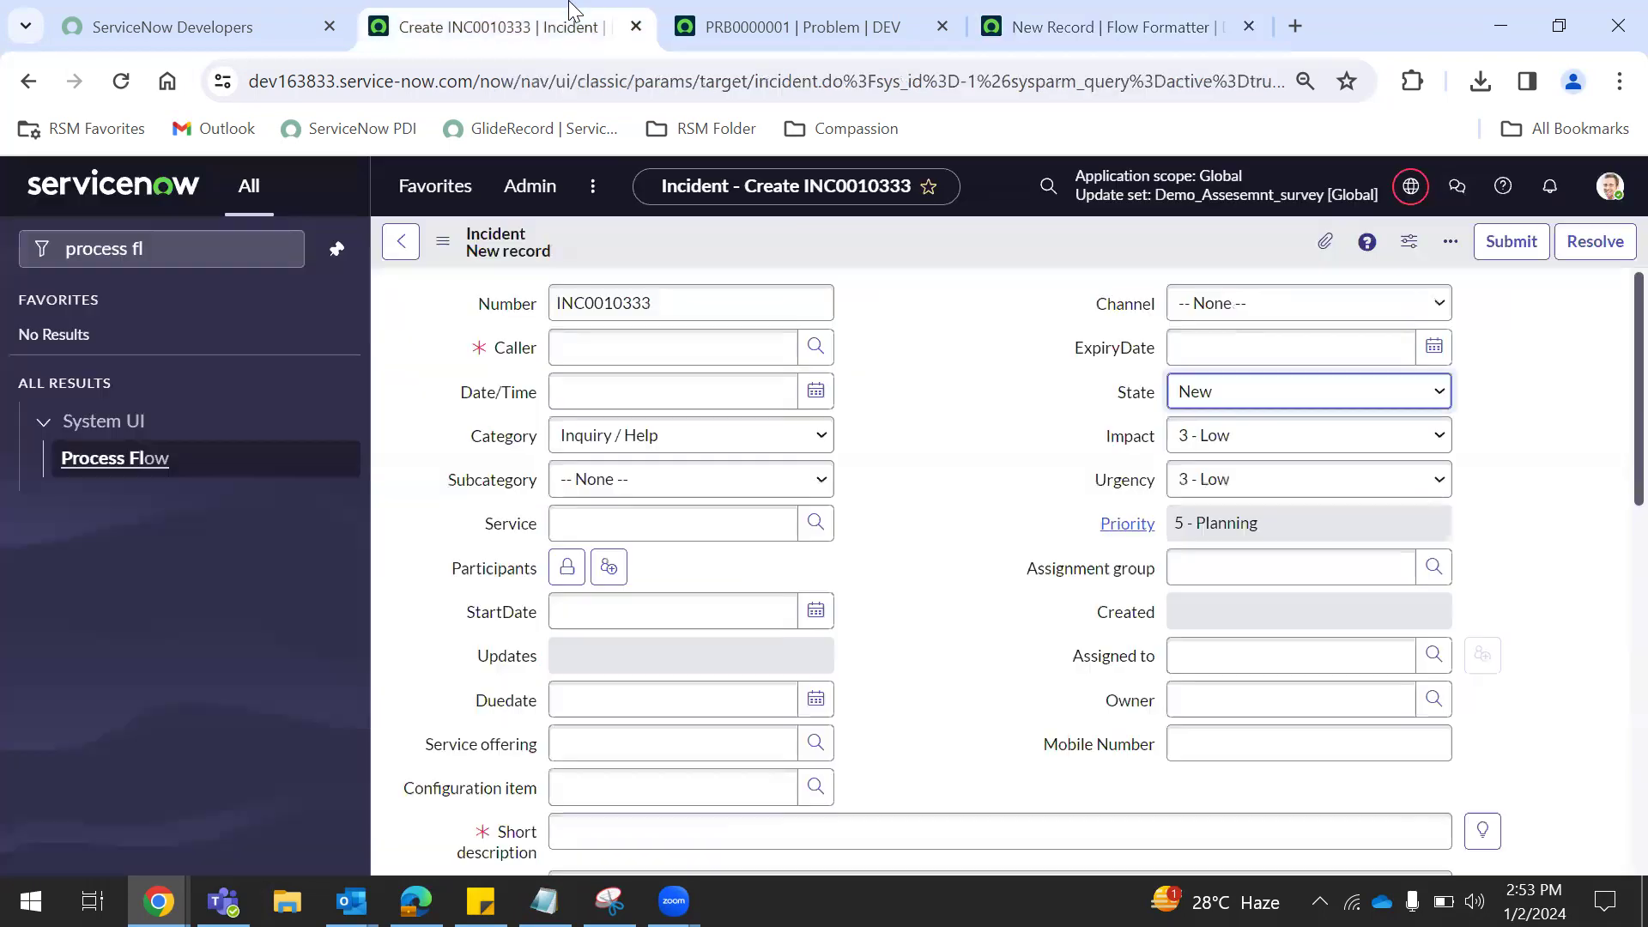
Step: Check the incident form's State choices, then name and label the new flow formatter Closed with order 5
{"action": "left_click", "coordinate": [568, 19]}
{"action": "left_click", "coordinate": [1237, 404]}
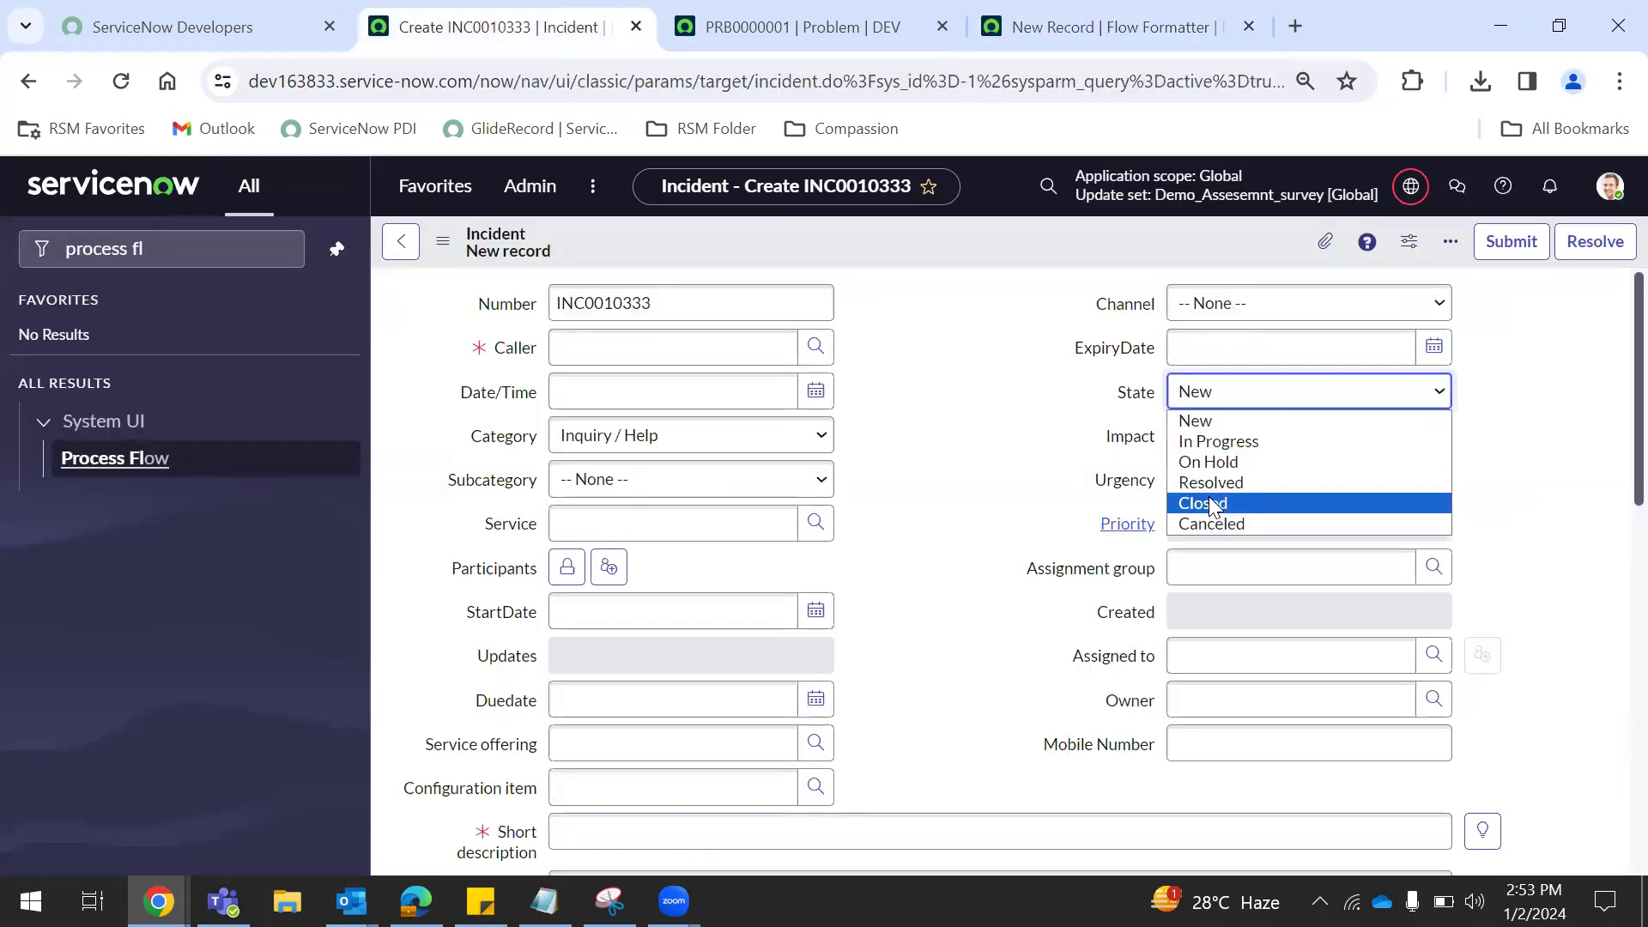
{"action": "left_click", "coordinate": [1080, 13]}
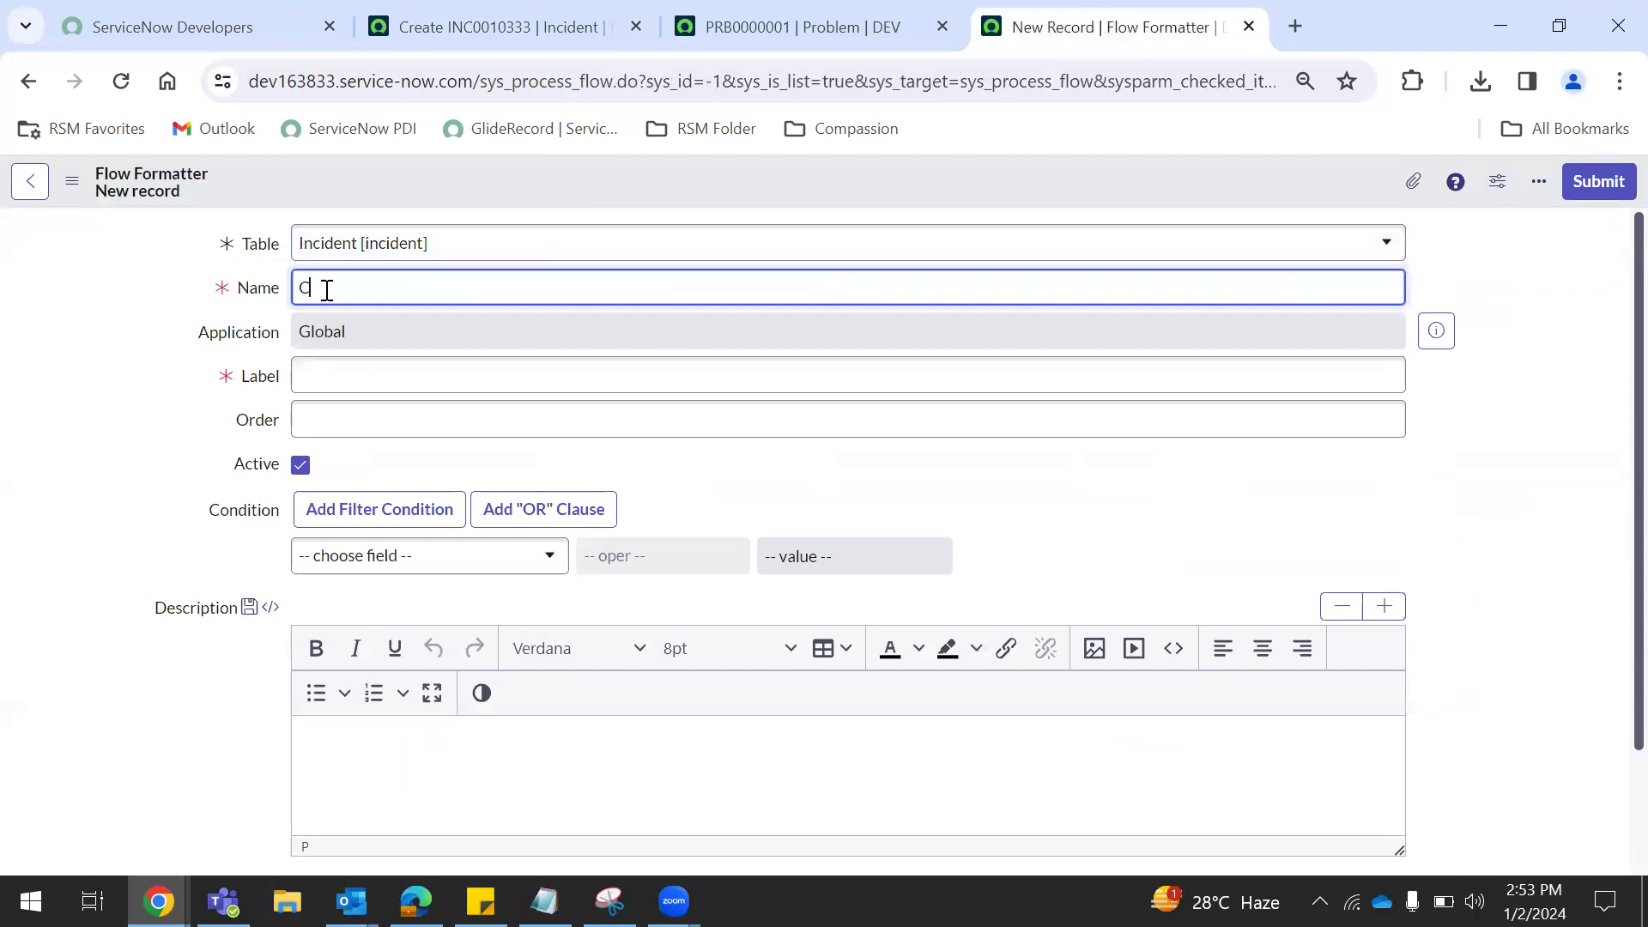
{"action": "left_click", "coordinate": [349, 388]}
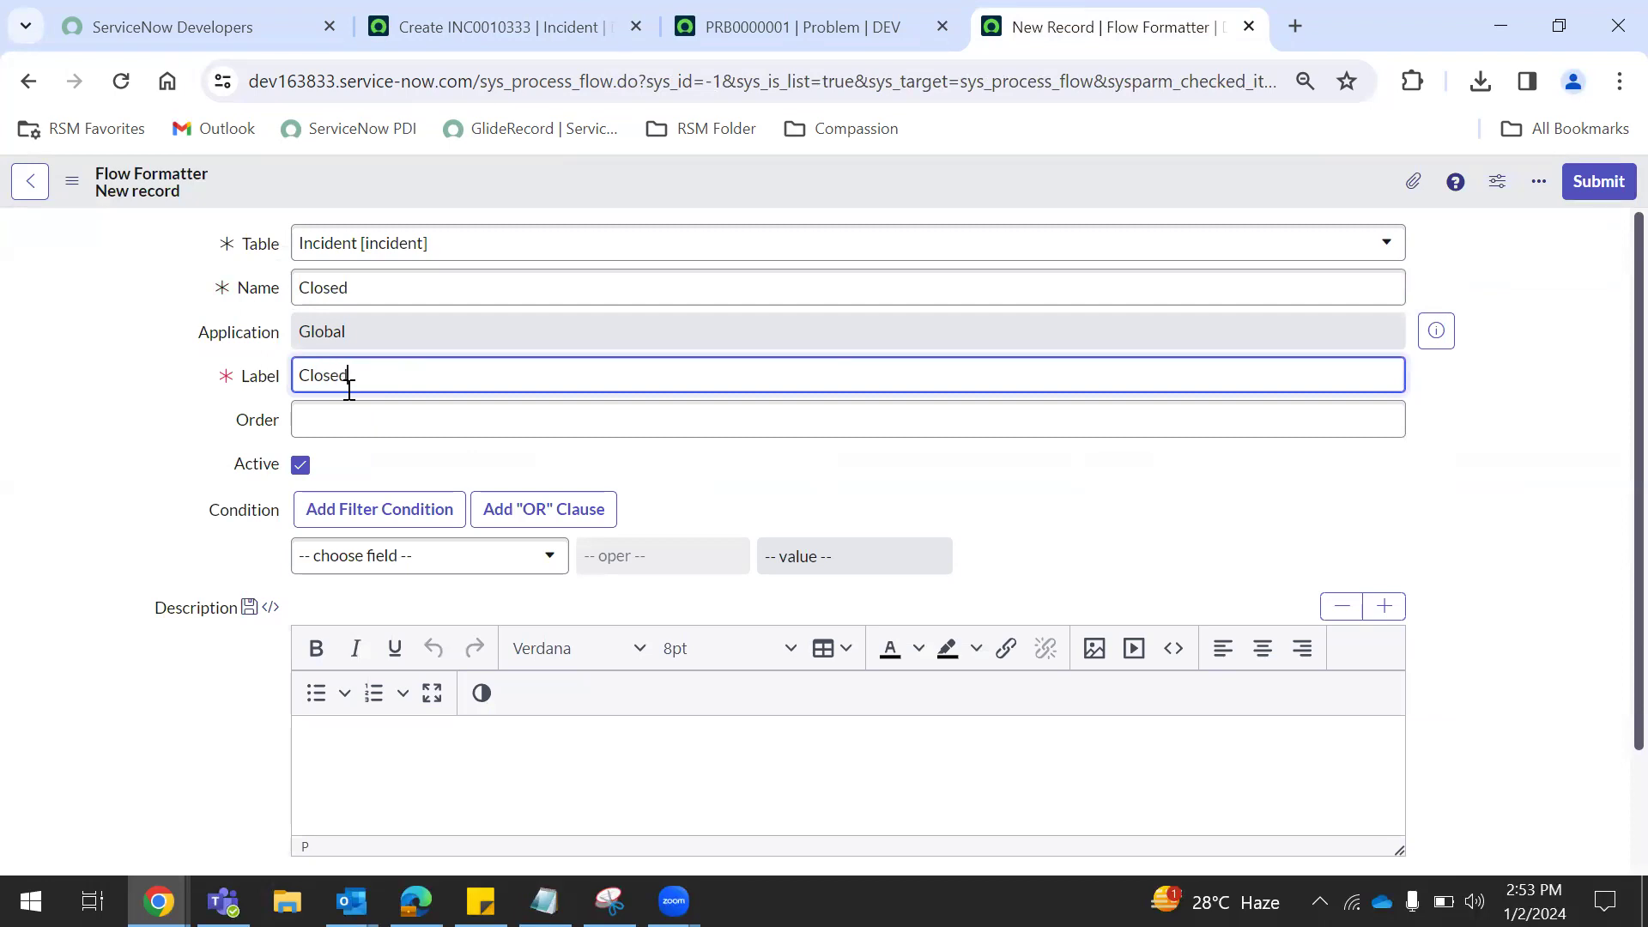
{"action": "left_click", "coordinate": [734, 410]}
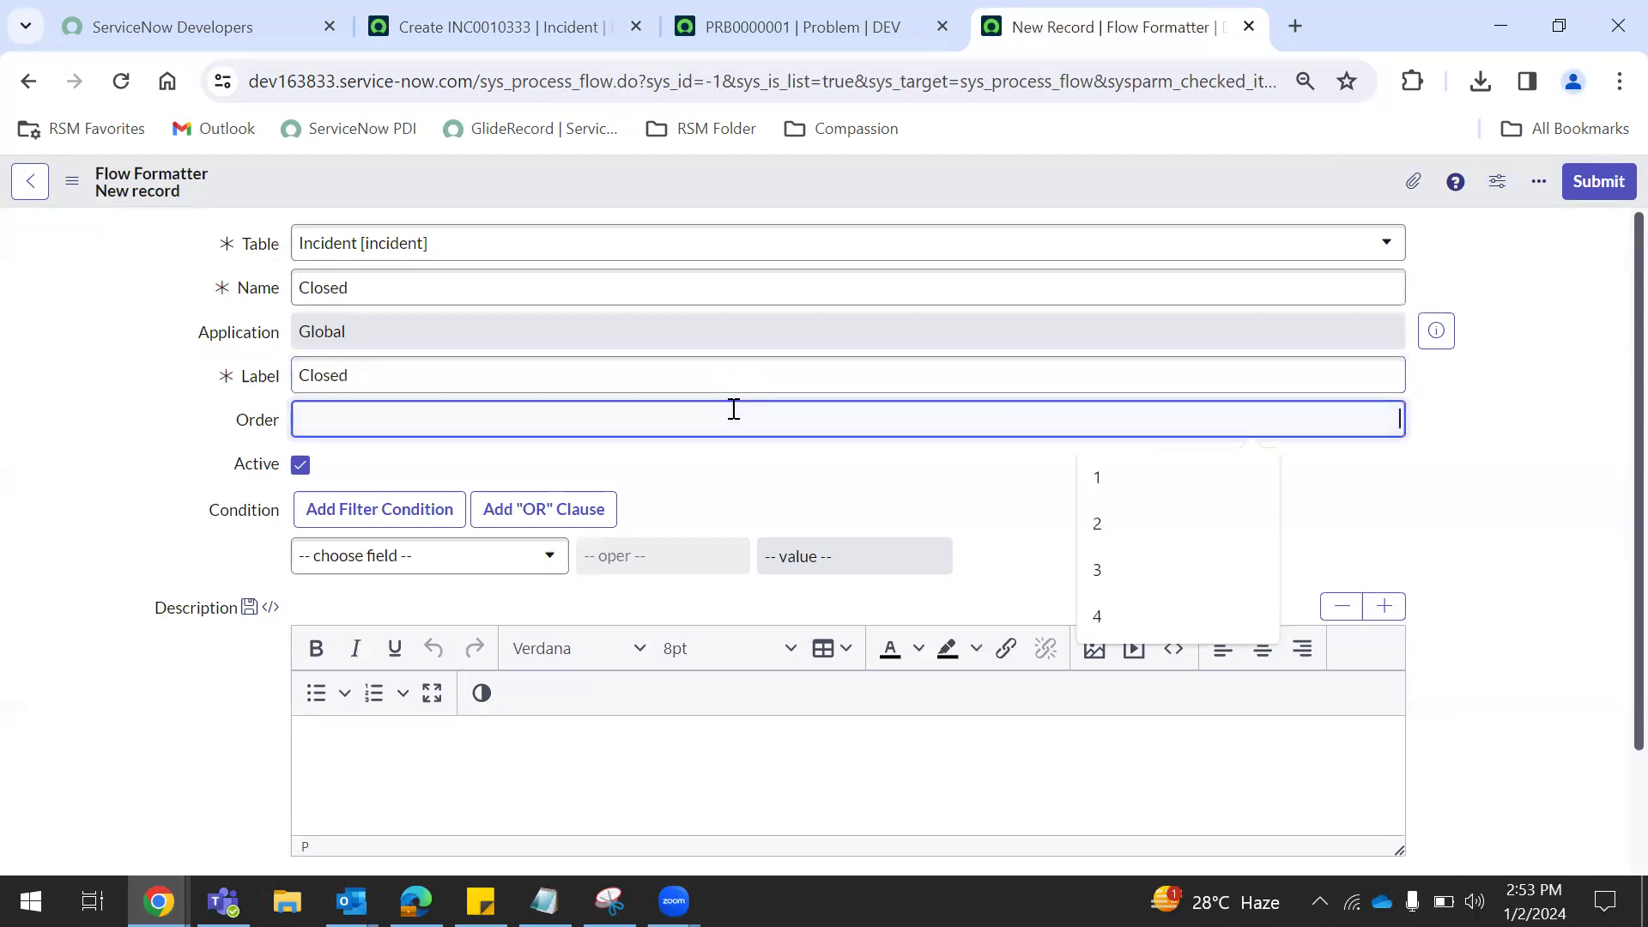
{"action": "type", "text": "5"}
Step: Add the condition State is Closed and submit the flow formatter record
{"action": "left_click", "coordinate": [407, 558]}
{"action": "type", "text": "state"}
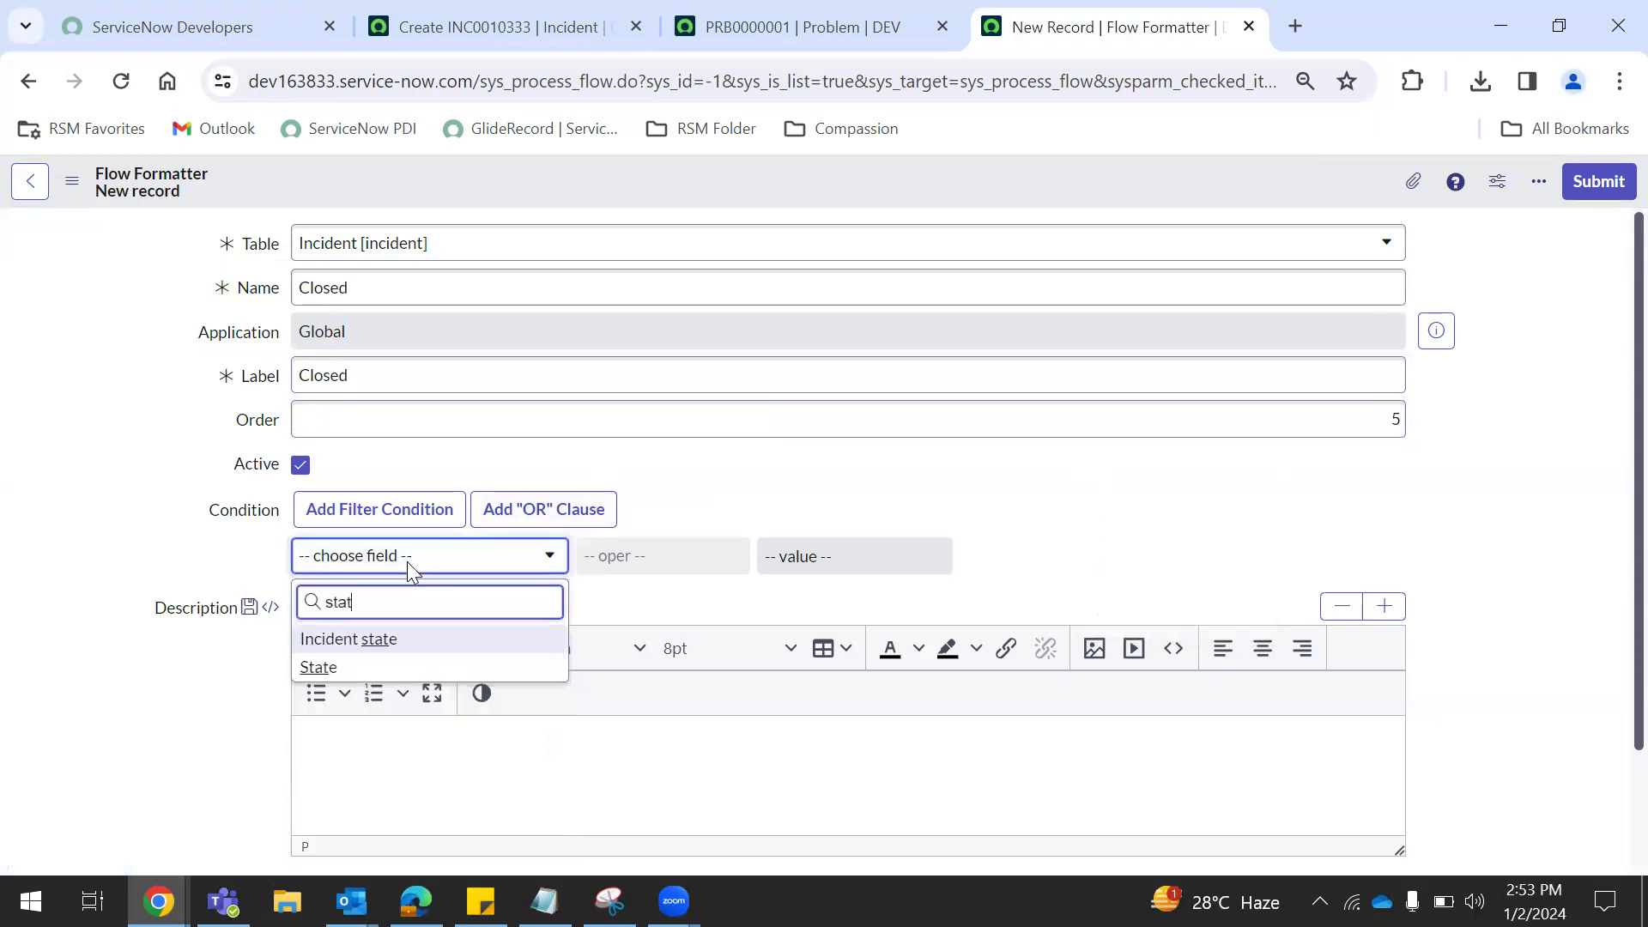
{"action": "left_click", "coordinate": [319, 668]}
{"action": "left_click", "coordinate": [926, 552]}
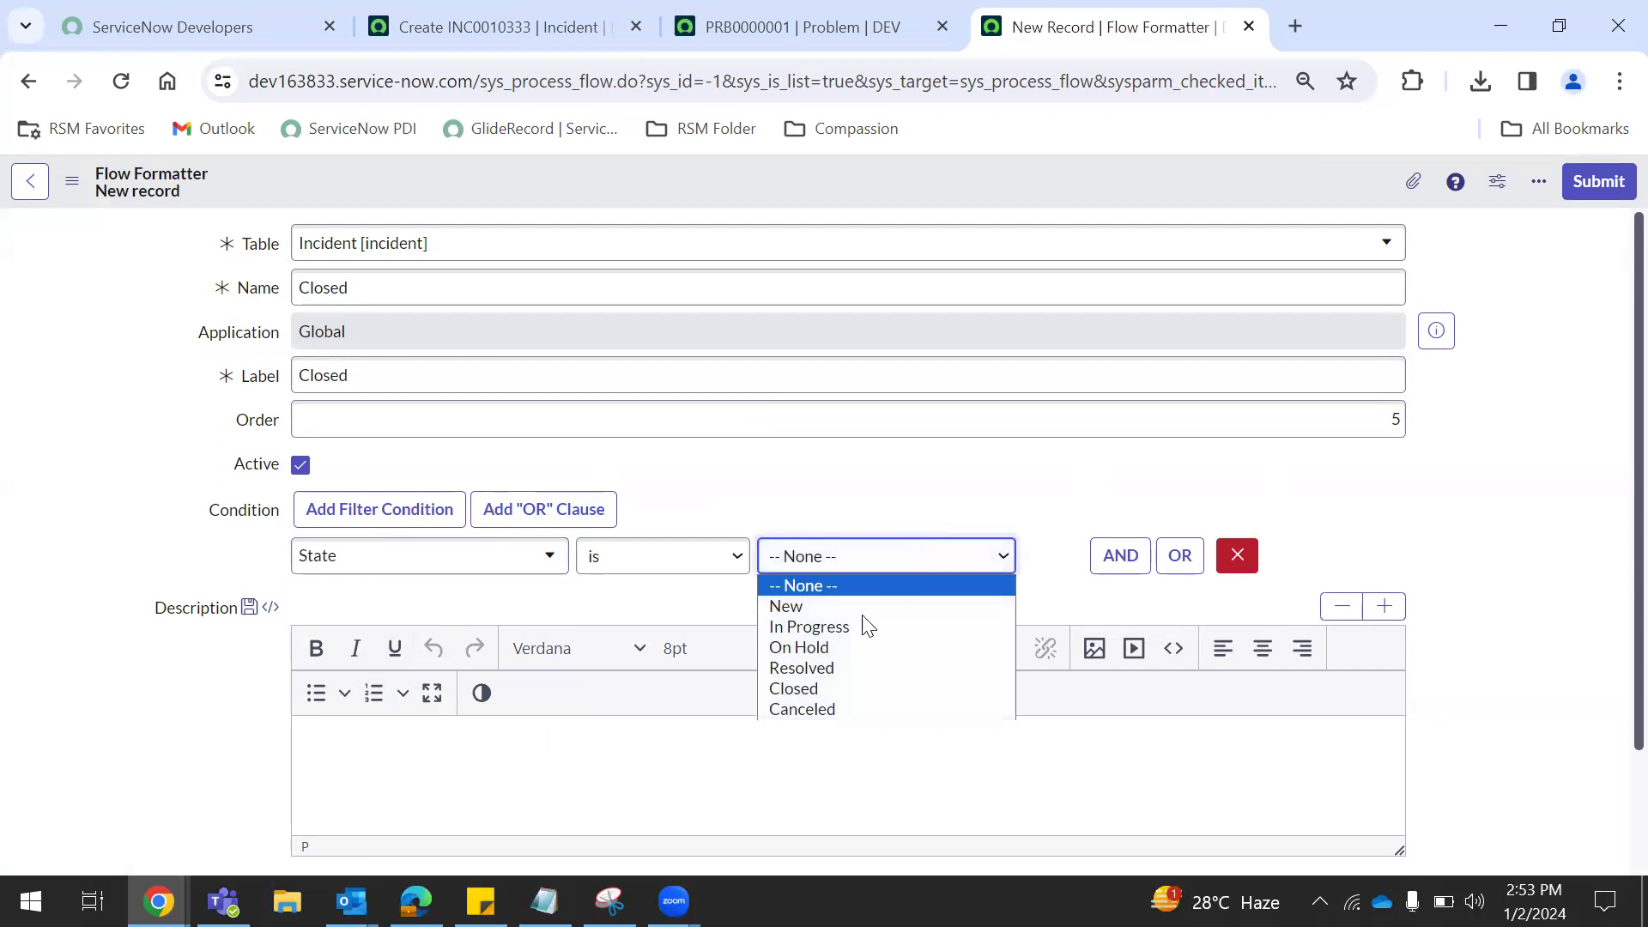
{"action": "left_click", "coordinate": [812, 677]}
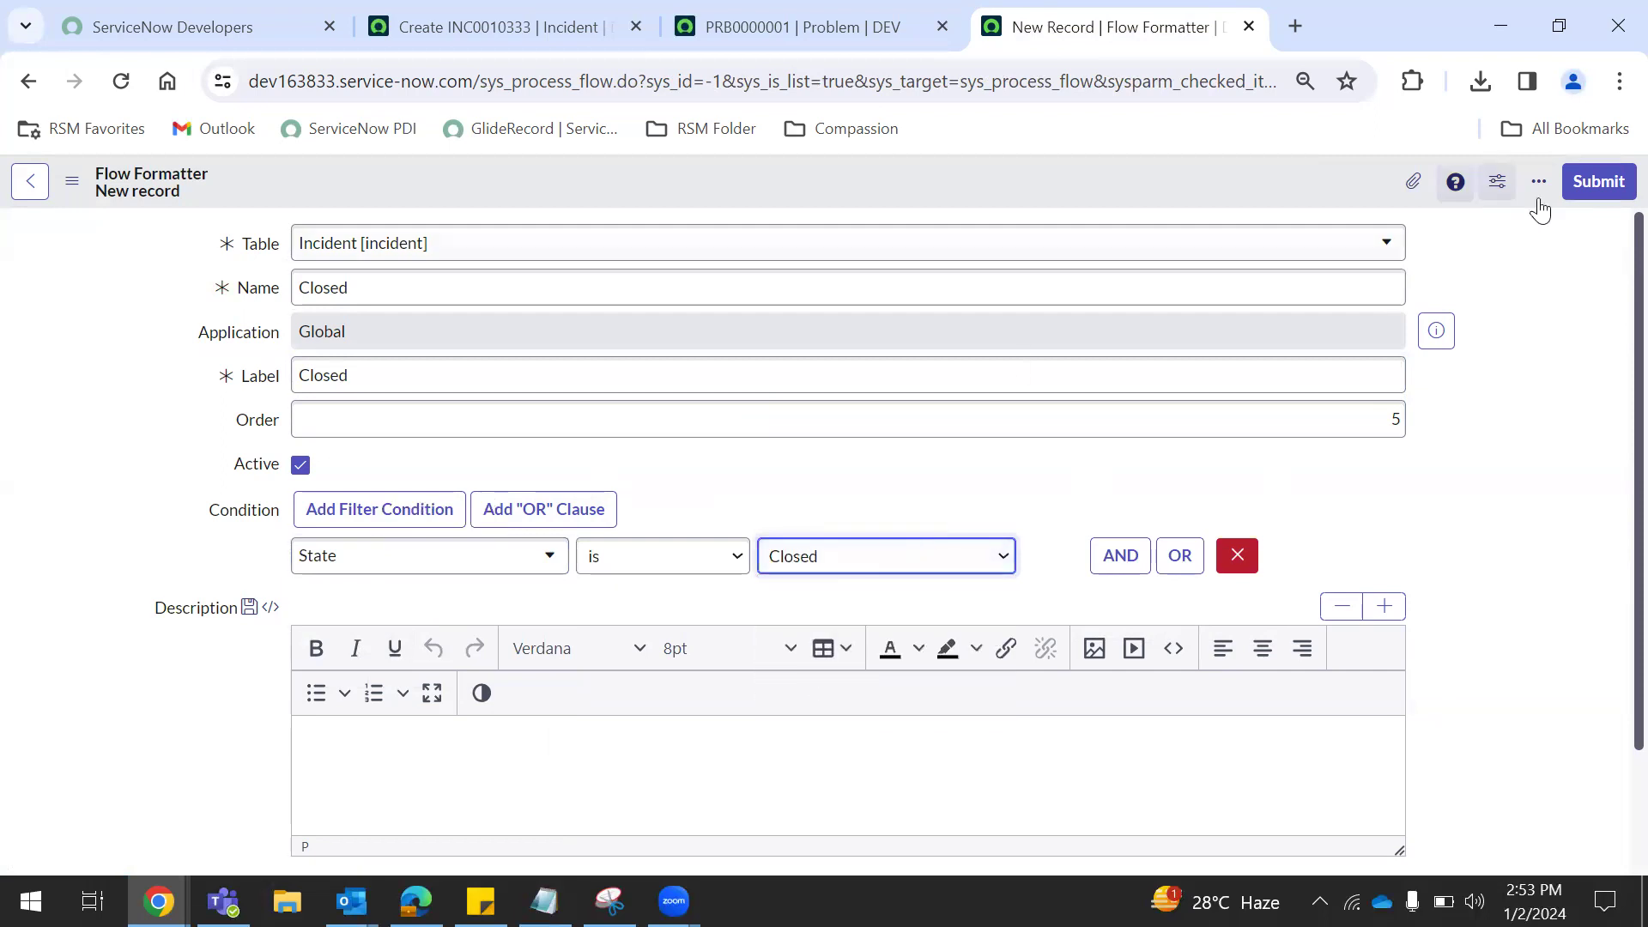
{"action": "left_click", "coordinate": [1595, 183]}
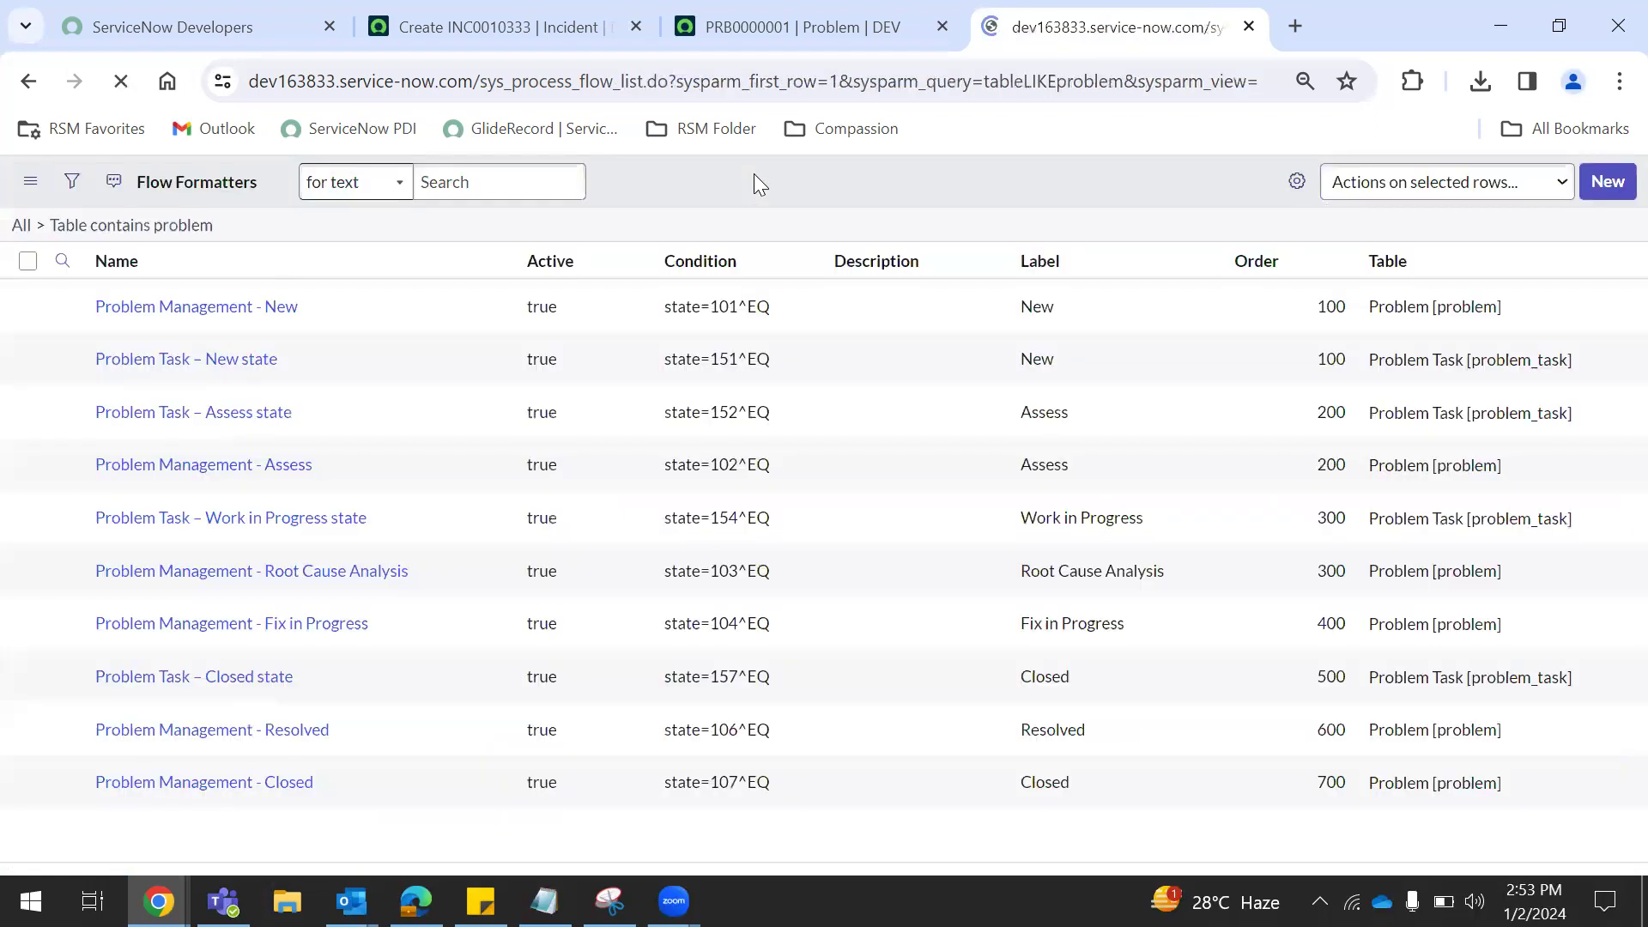
Step: Create another flow formatter record and set its table to Incident [incident]
{"action": "left_click", "coordinate": [1608, 183]}
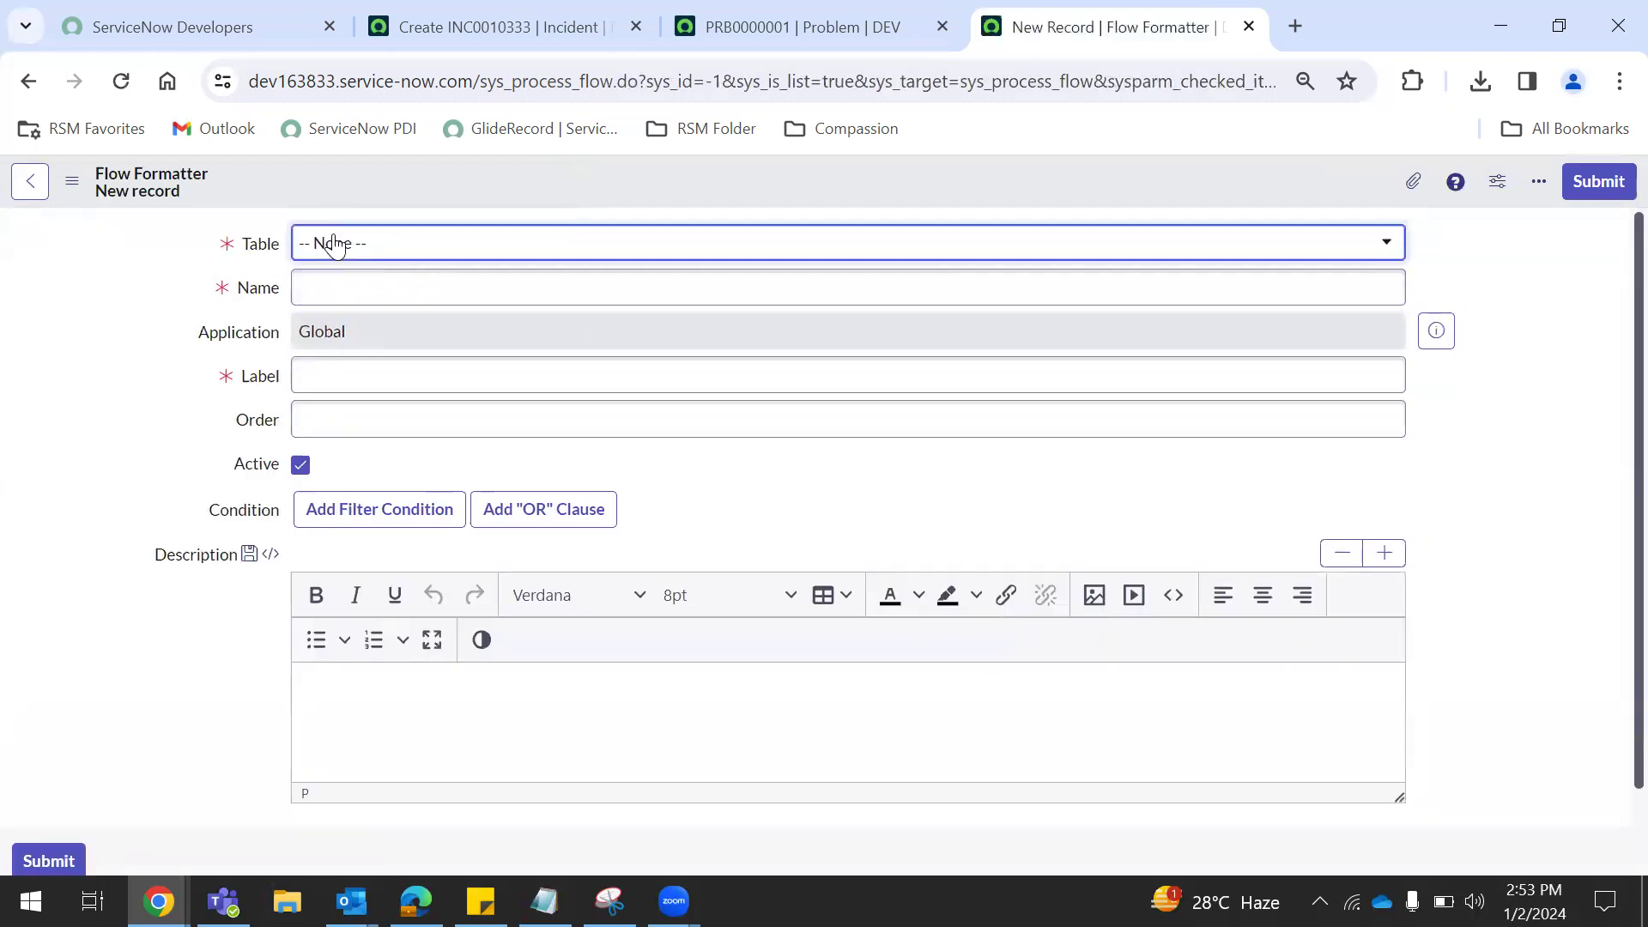
{"action": "left_click", "coordinate": [371, 251]}
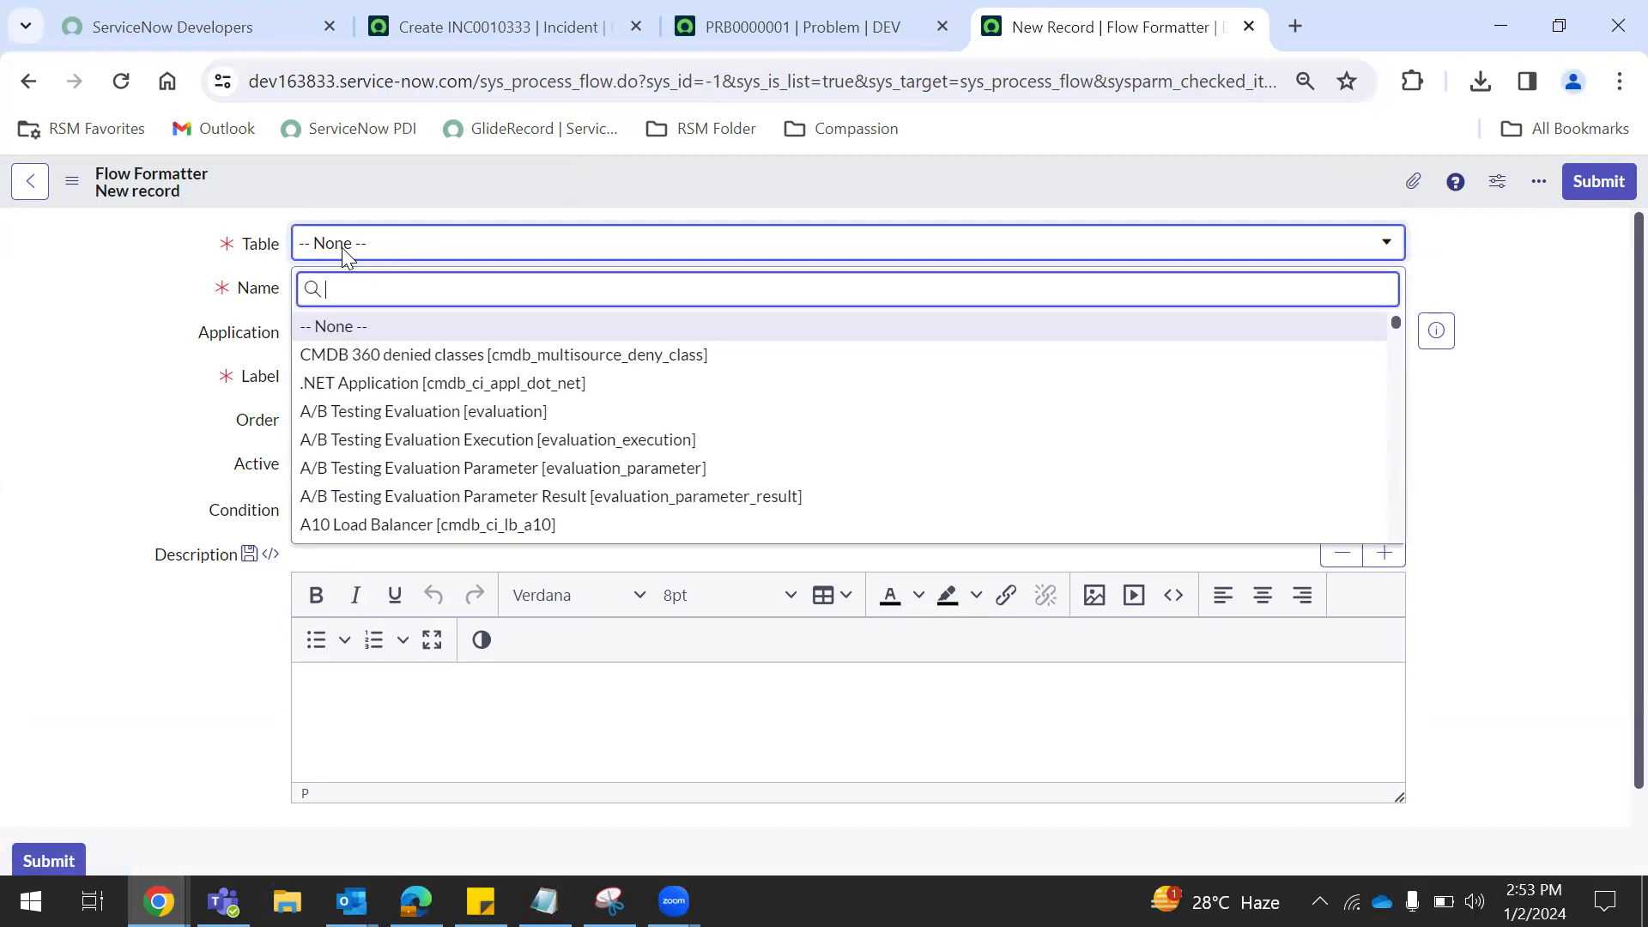
{"action": "type", "text": "inci"}
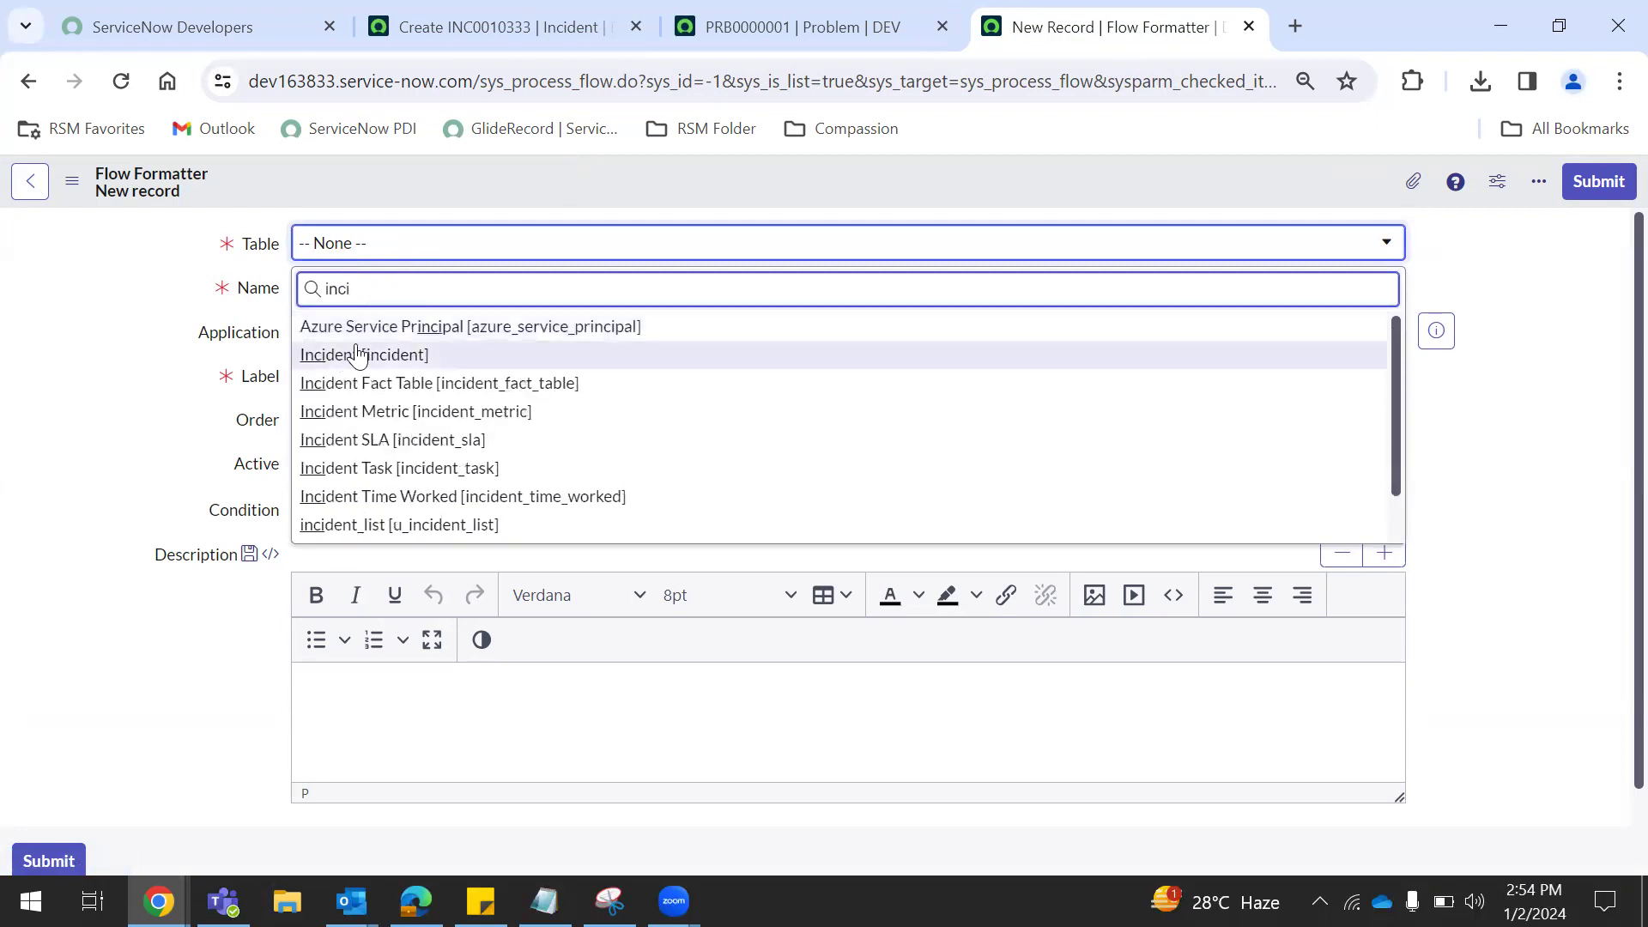
{"action": "left_click", "coordinate": [357, 355]}
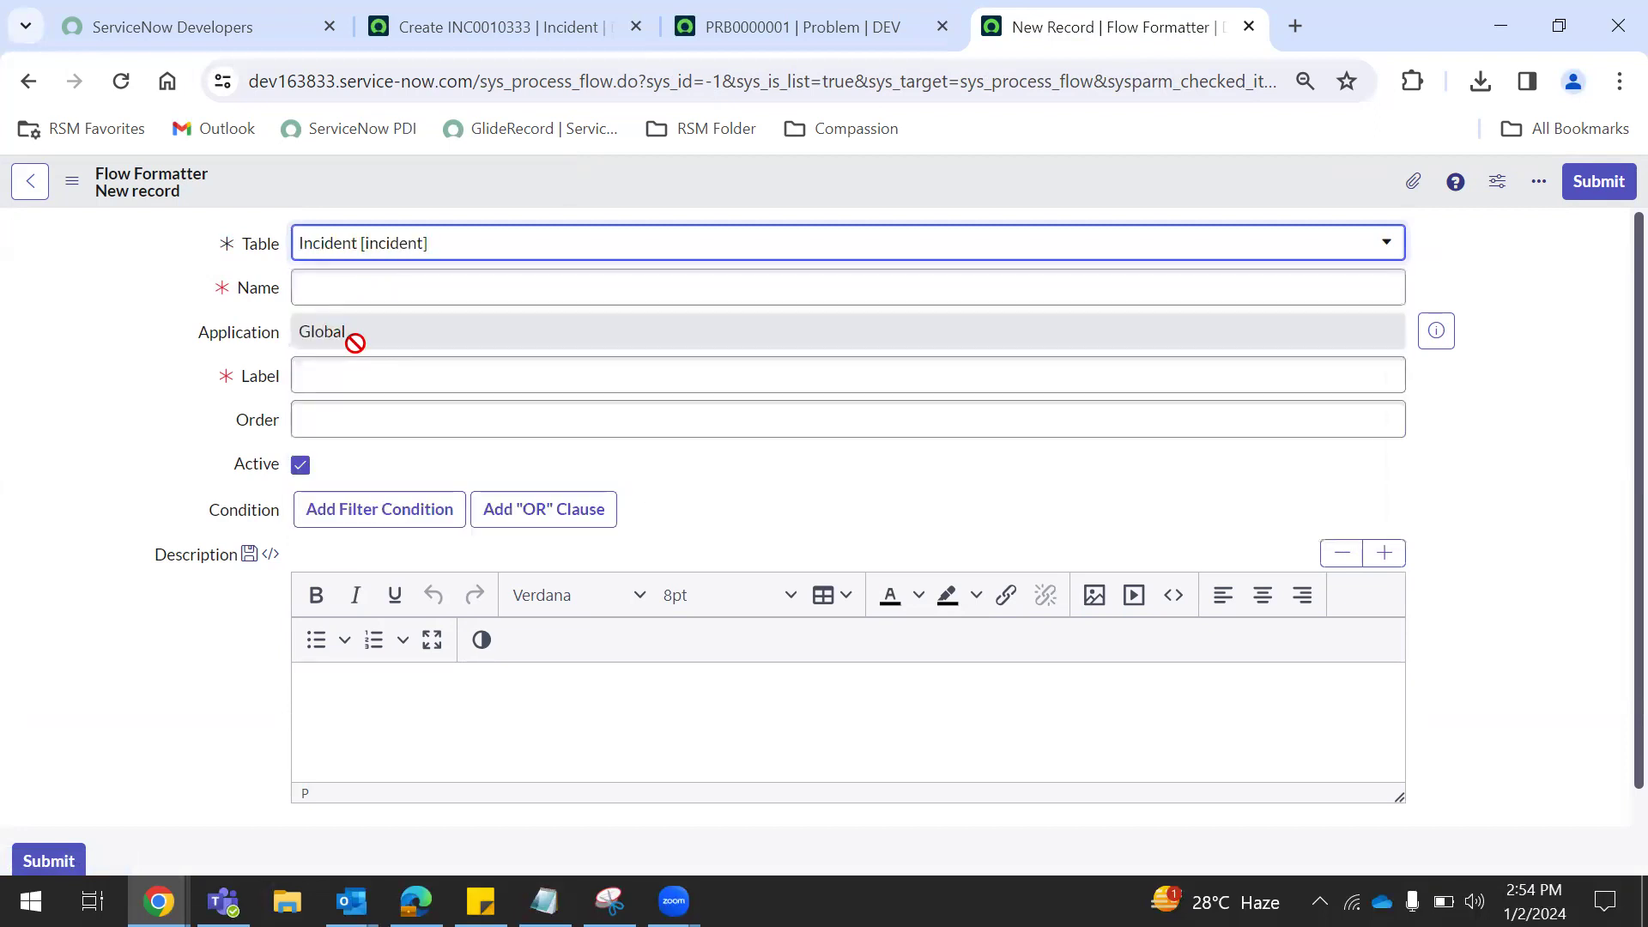
Step: Name and label the flow formatter Canceled, matching the spelling in the incident form's State choices, and set its order to 6
{"action": "left_click", "coordinate": [339, 288]}
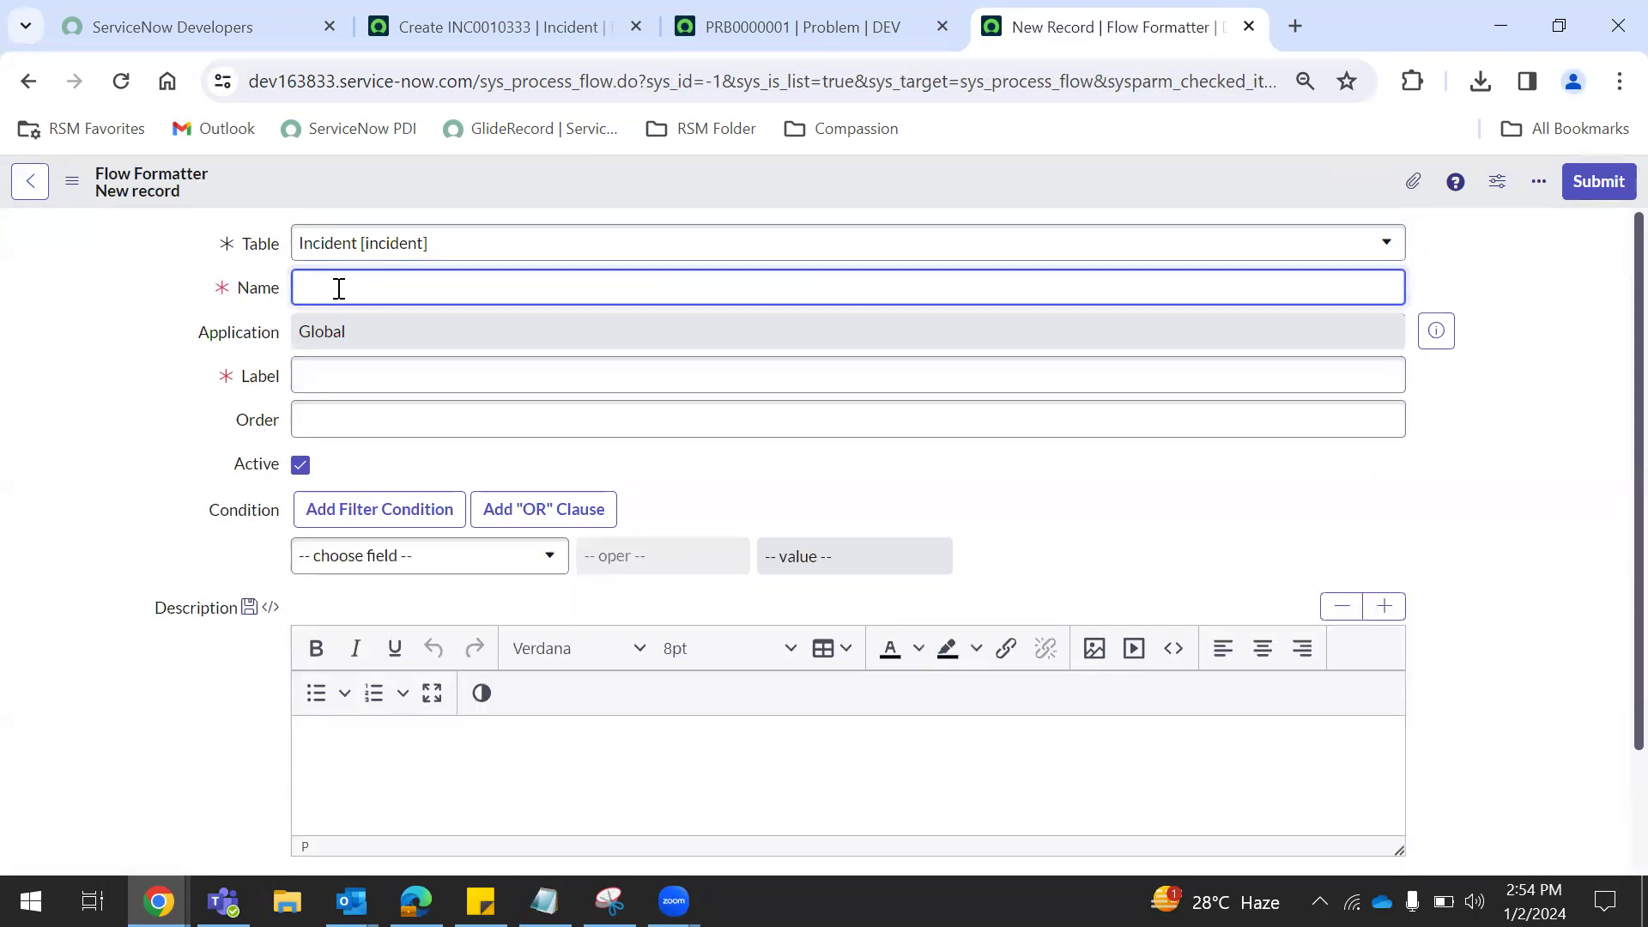
{"action": "left_click", "coordinate": [337, 388]}
{"action": "type", "text": "Cancelled"}
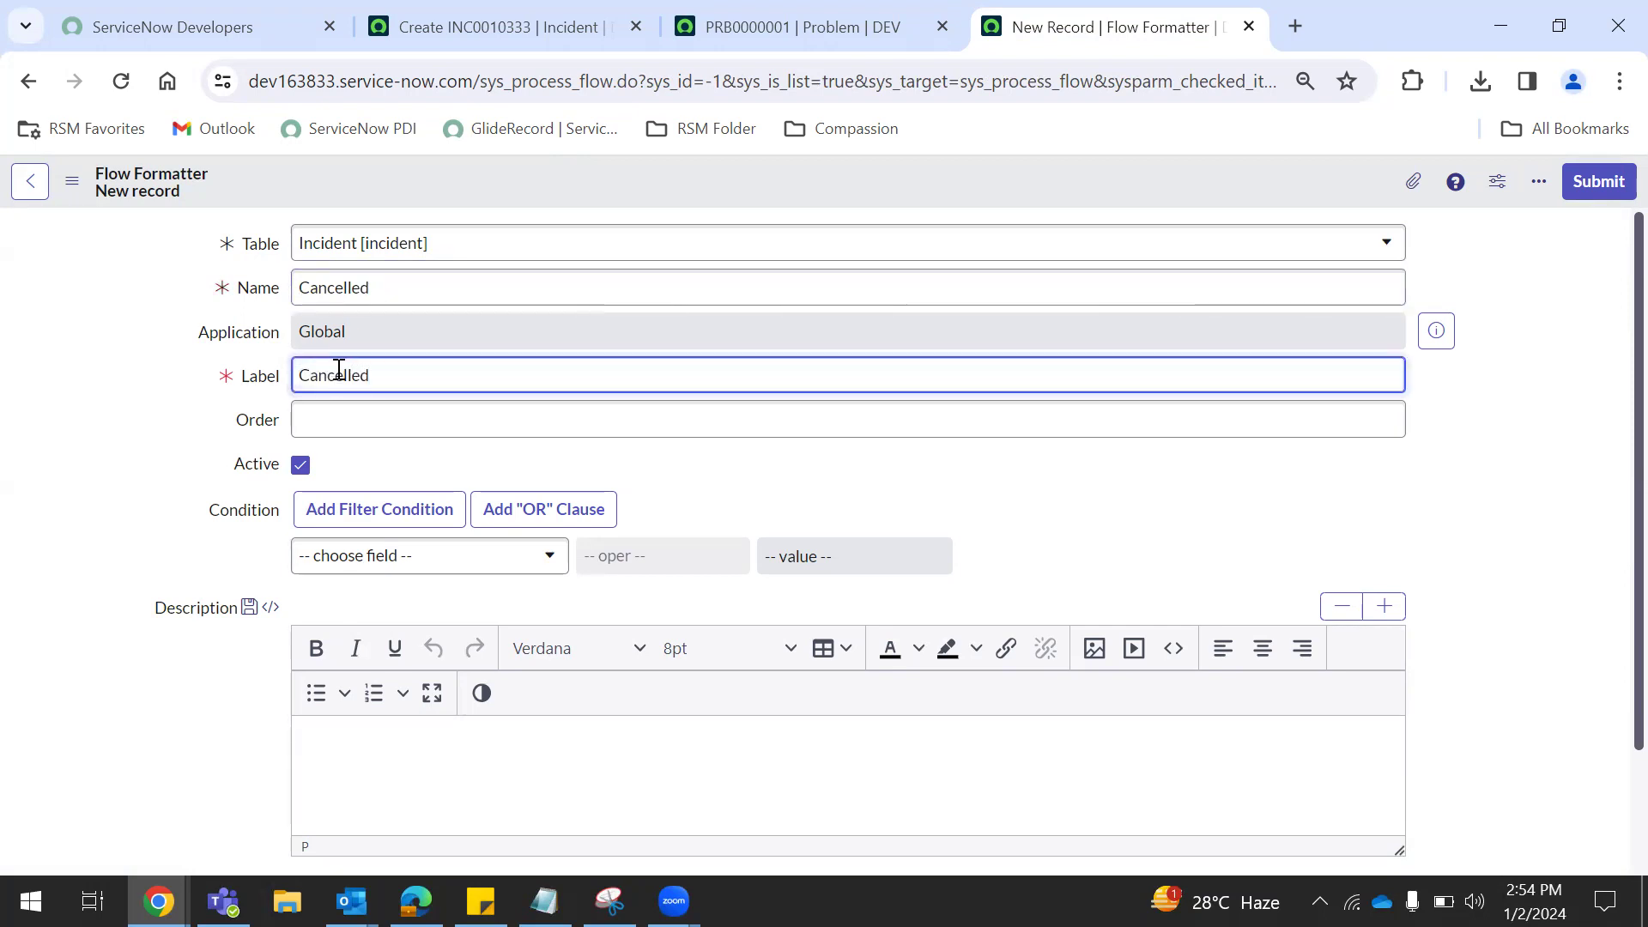
{"action": "left_click", "coordinate": [500, 19]}
{"action": "left_click", "coordinate": [1292, 402]}
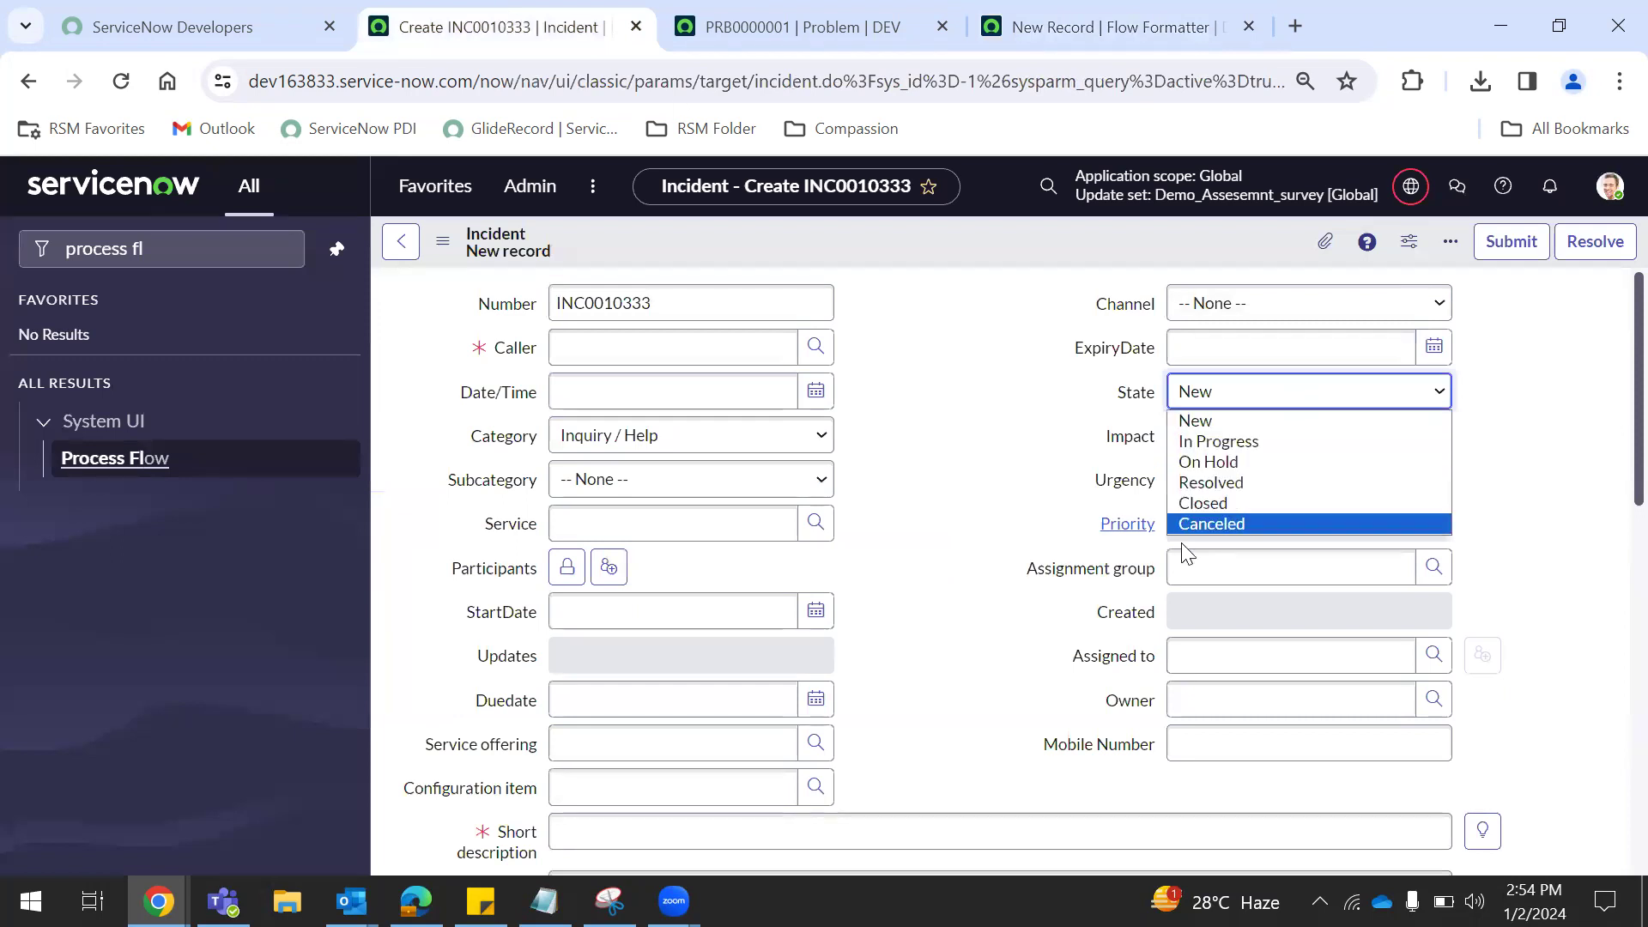
{"action": "left_click", "coordinate": [1080, 19]}
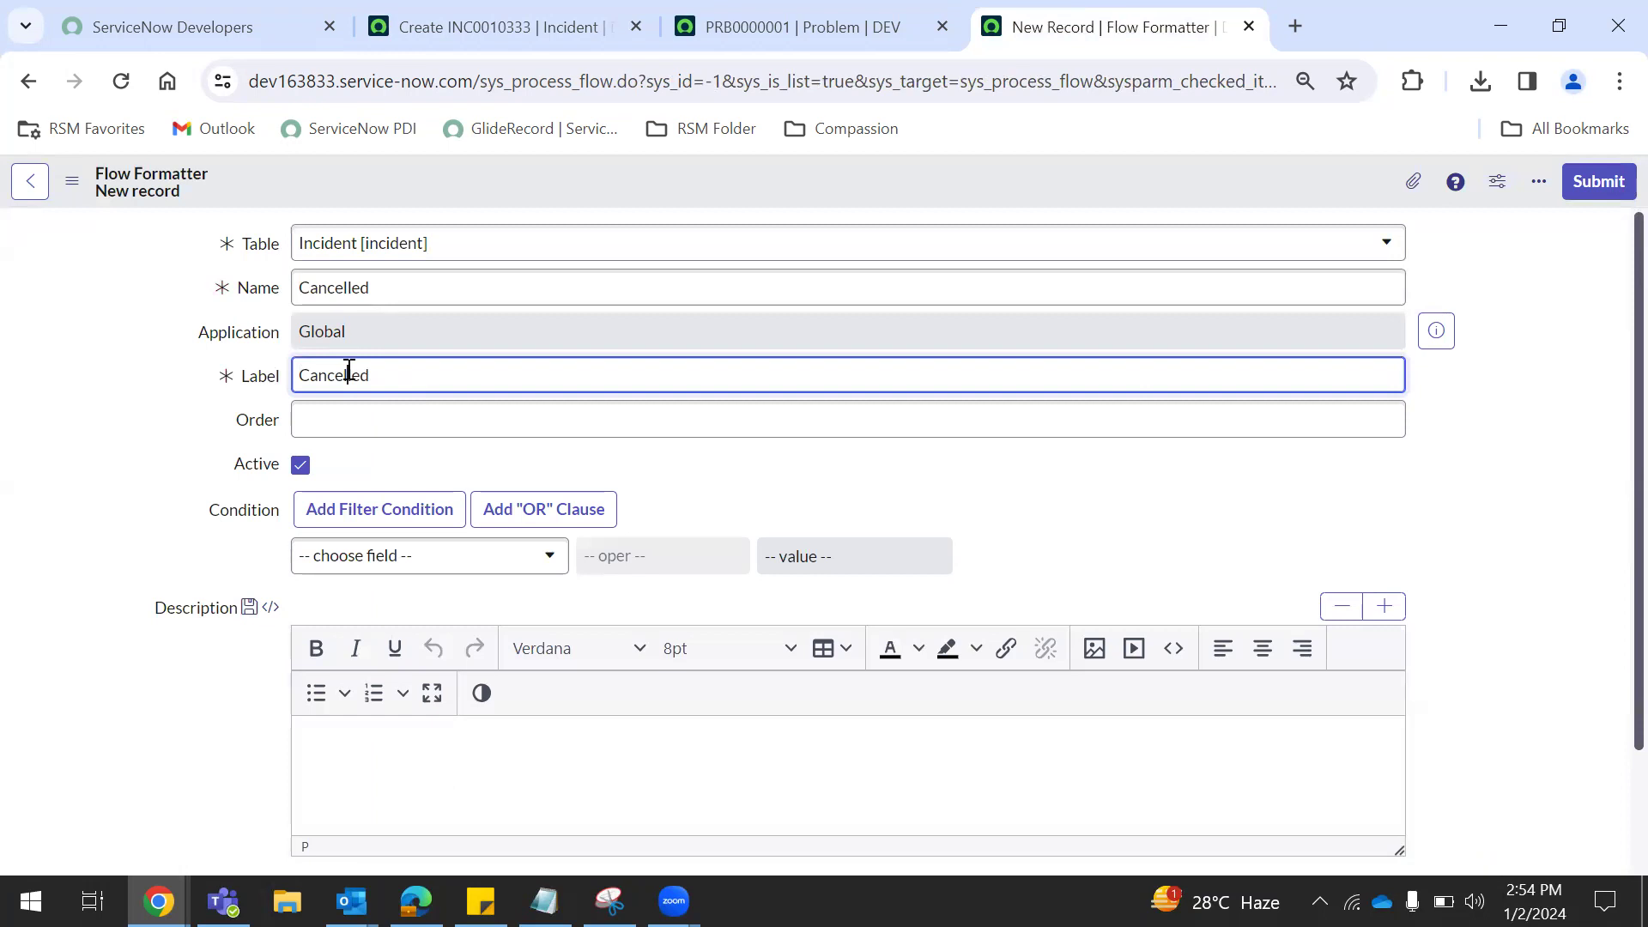
{"action": "left_click", "coordinate": [349, 284]}
{"action": "key", "text": "BackSpace"}
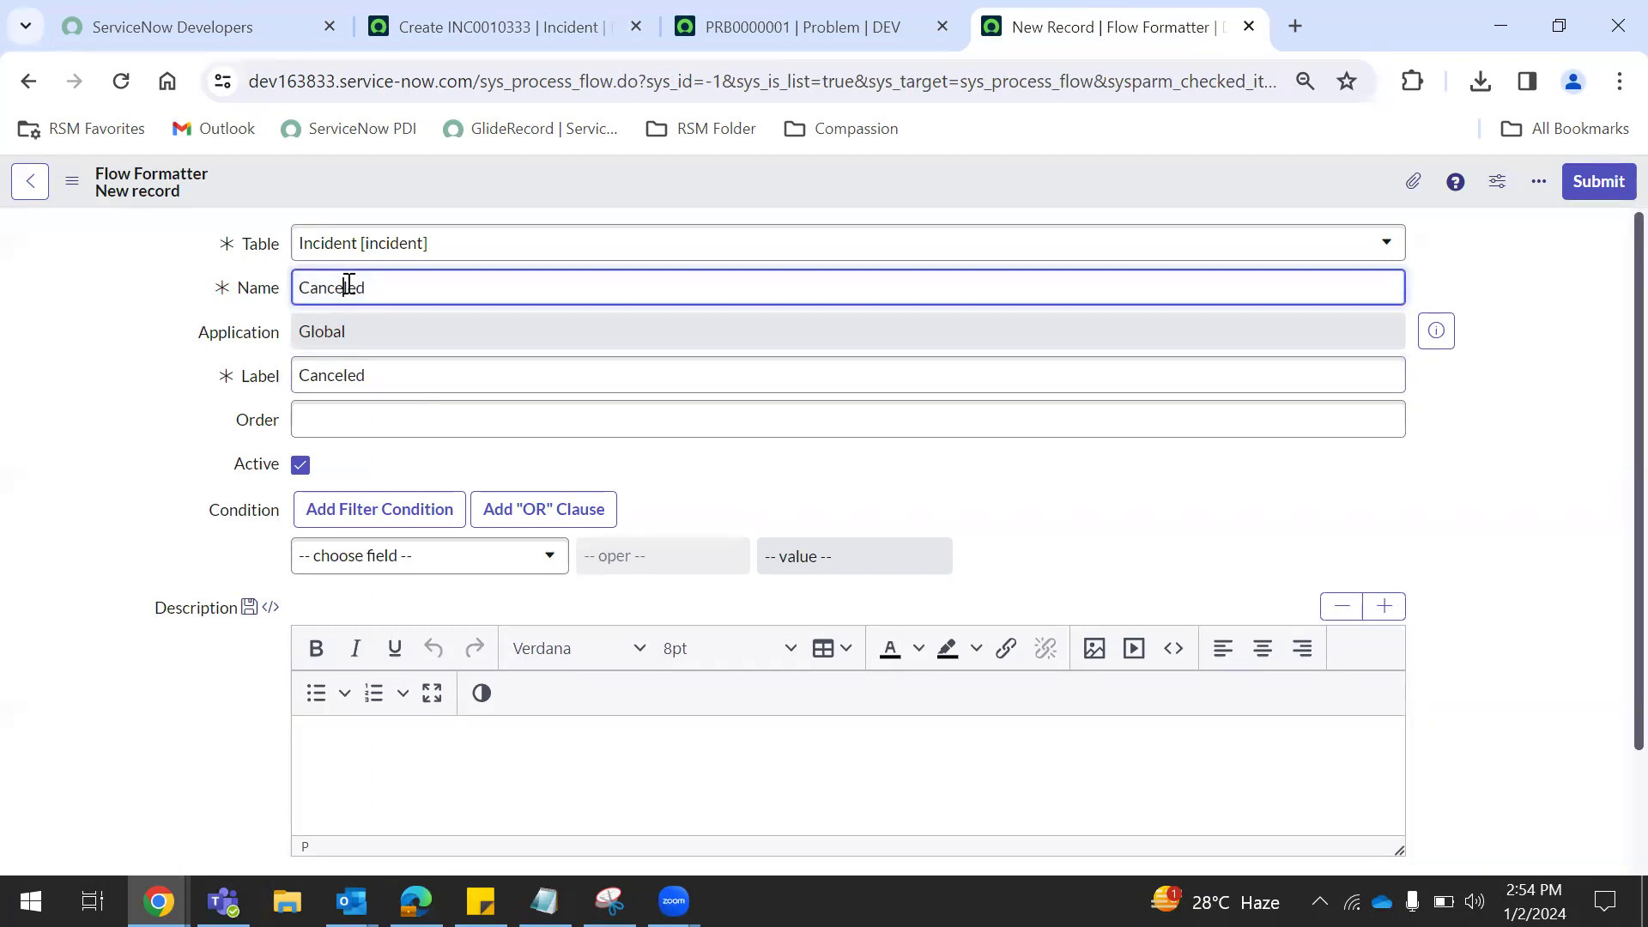
{"action": "left_click", "coordinate": [397, 426]}
{"action": "type", "text": "6"}
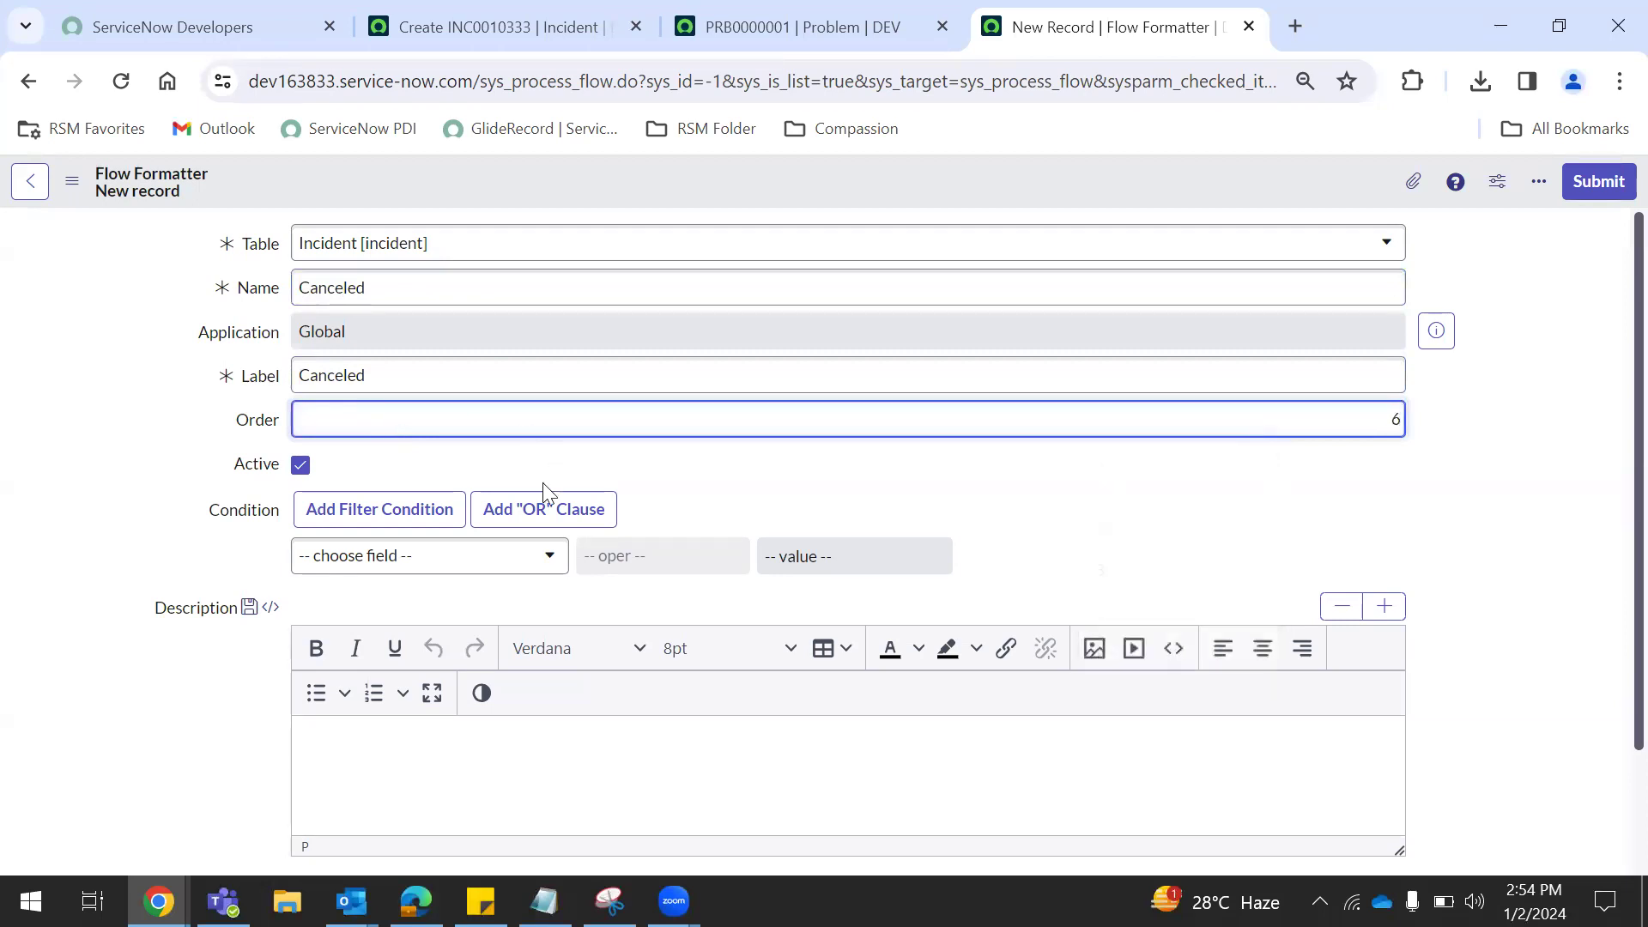
Step: Add the condition State is Canceled and submit the flow formatter record
{"action": "left_click", "coordinate": [408, 556]}
{"action": "type", "text": "st"}
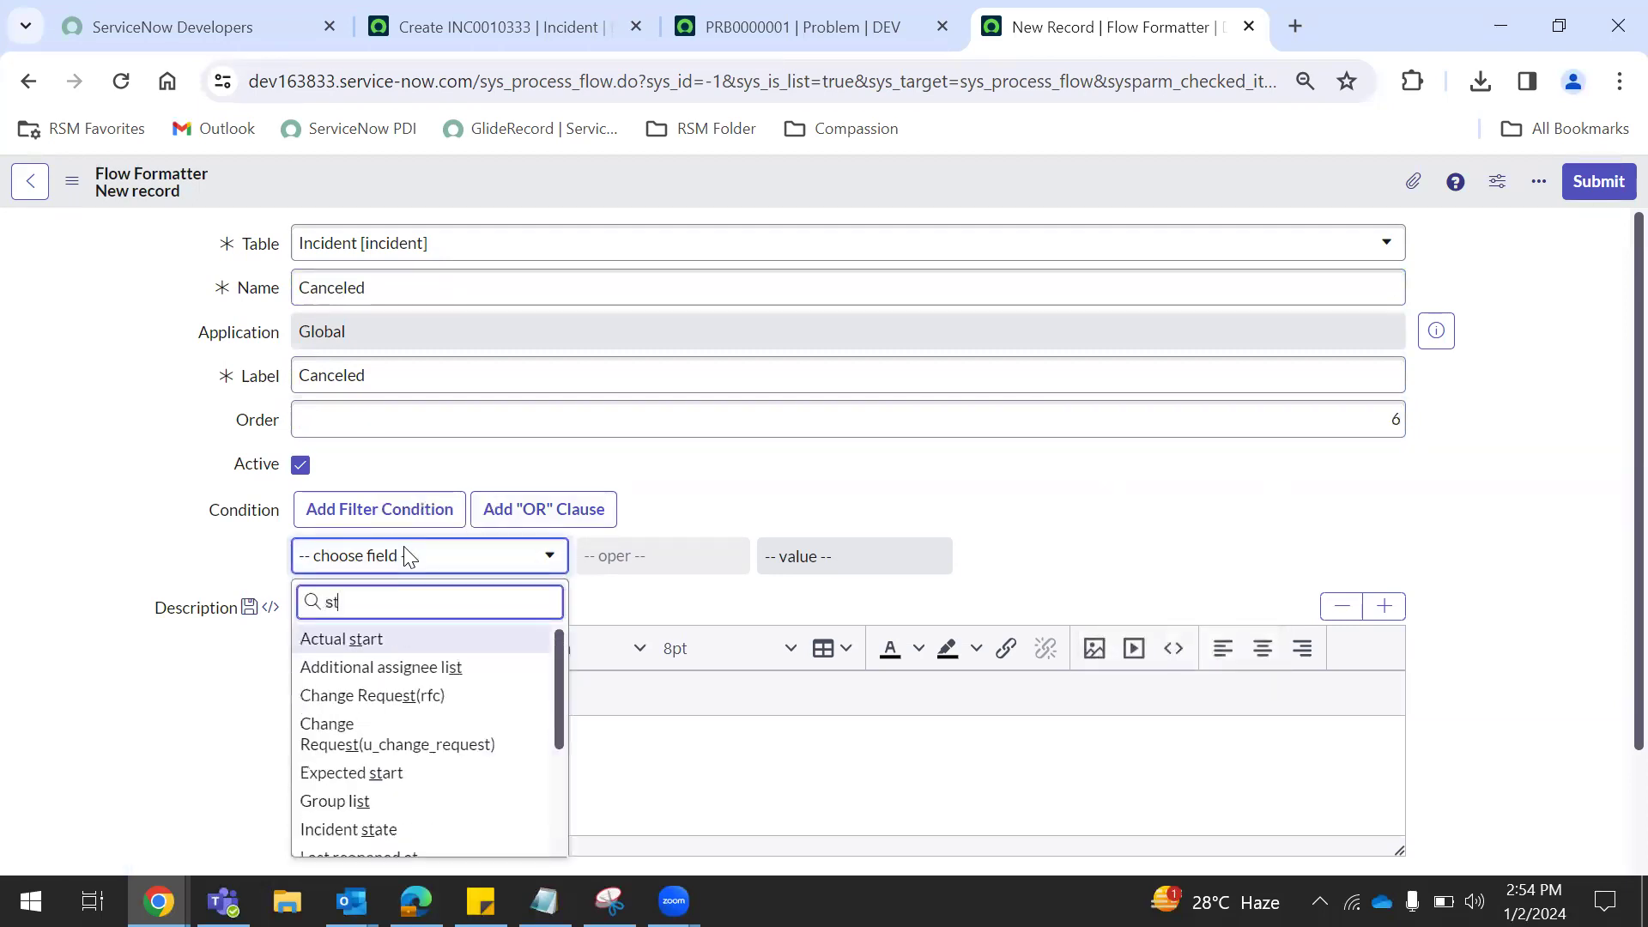
{"action": "type", "text": "ate"}
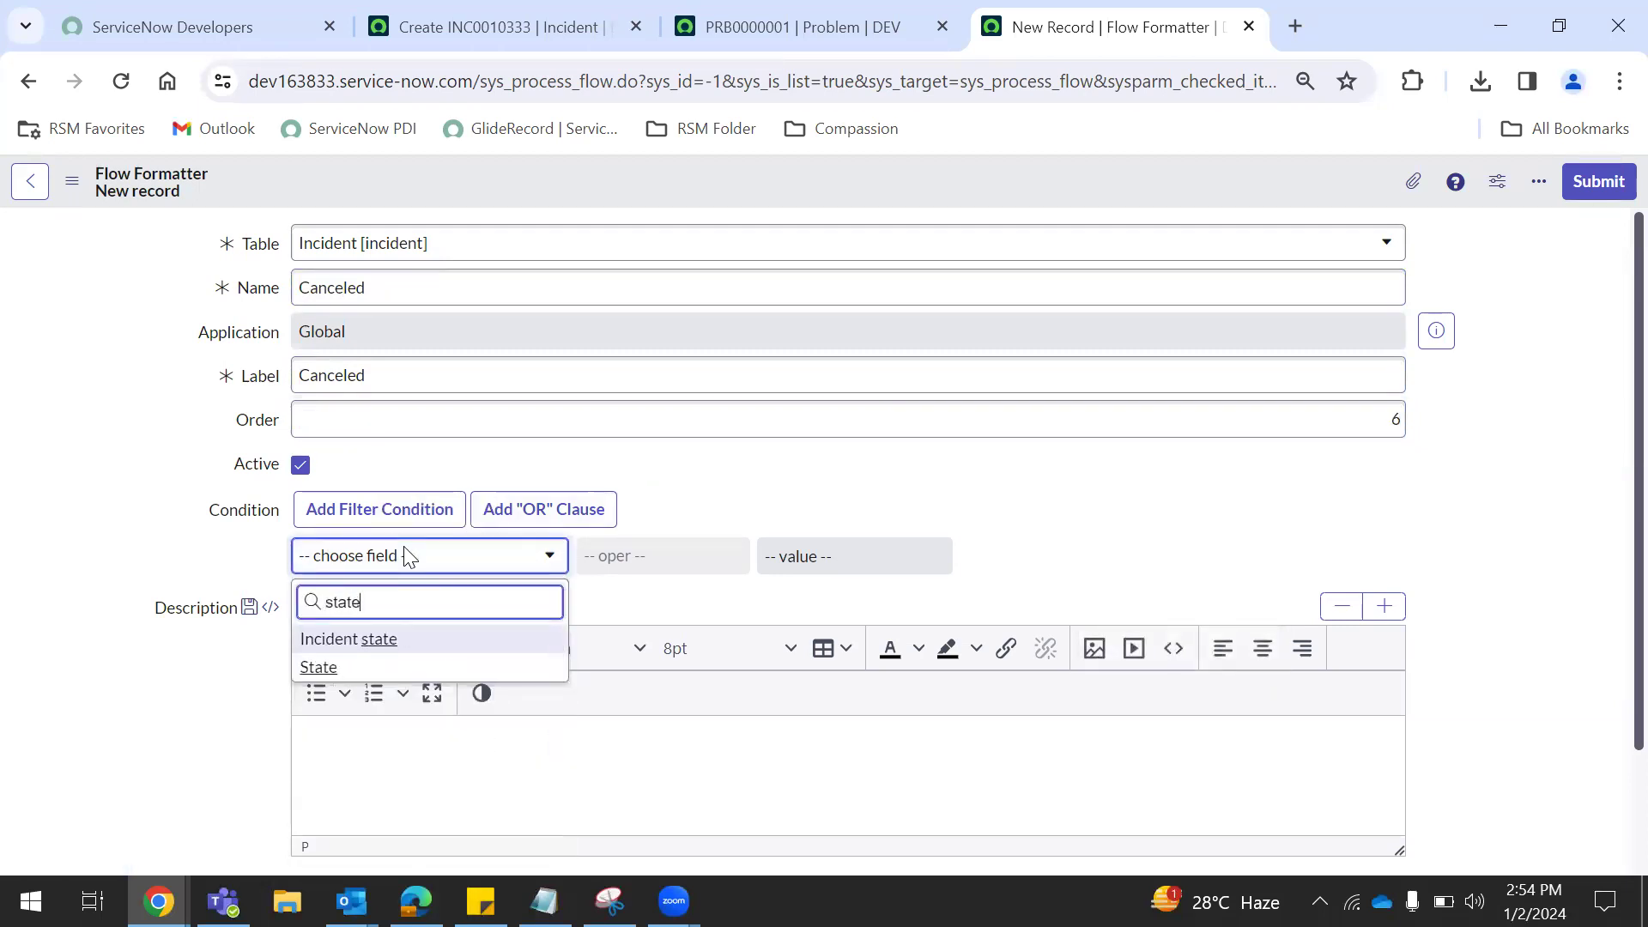
{"action": "left_click", "coordinate": [323, 667]}
{"action": "left_click", "coordinate": [925, 554]}
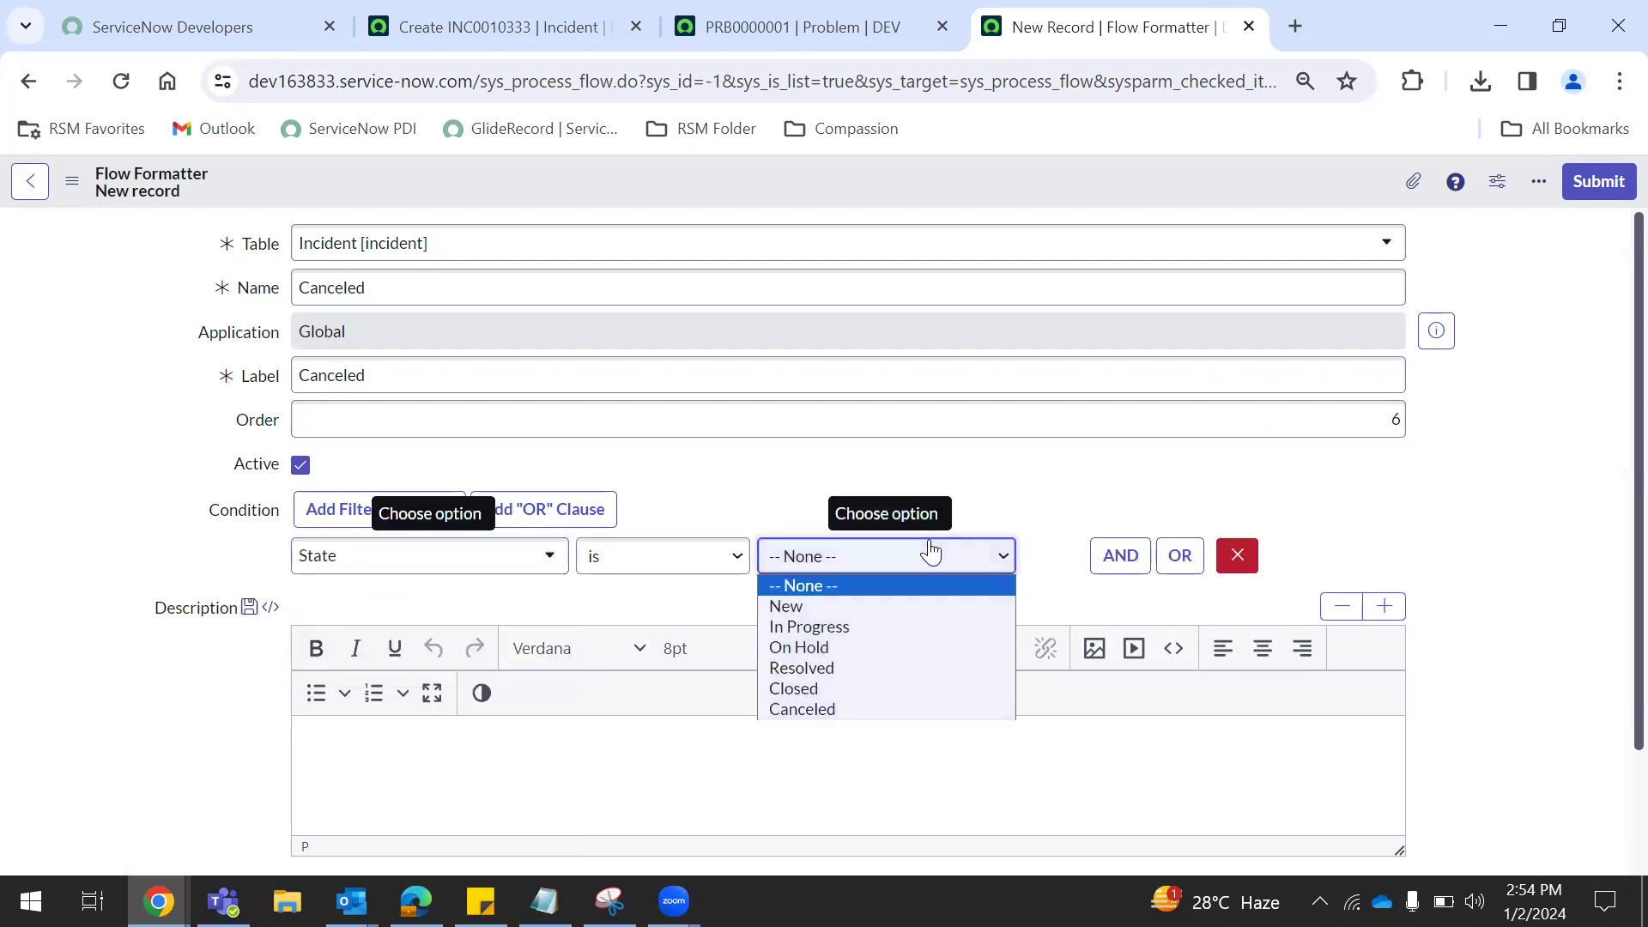
{"action": "left_click", "coordinate": [805, 704]}
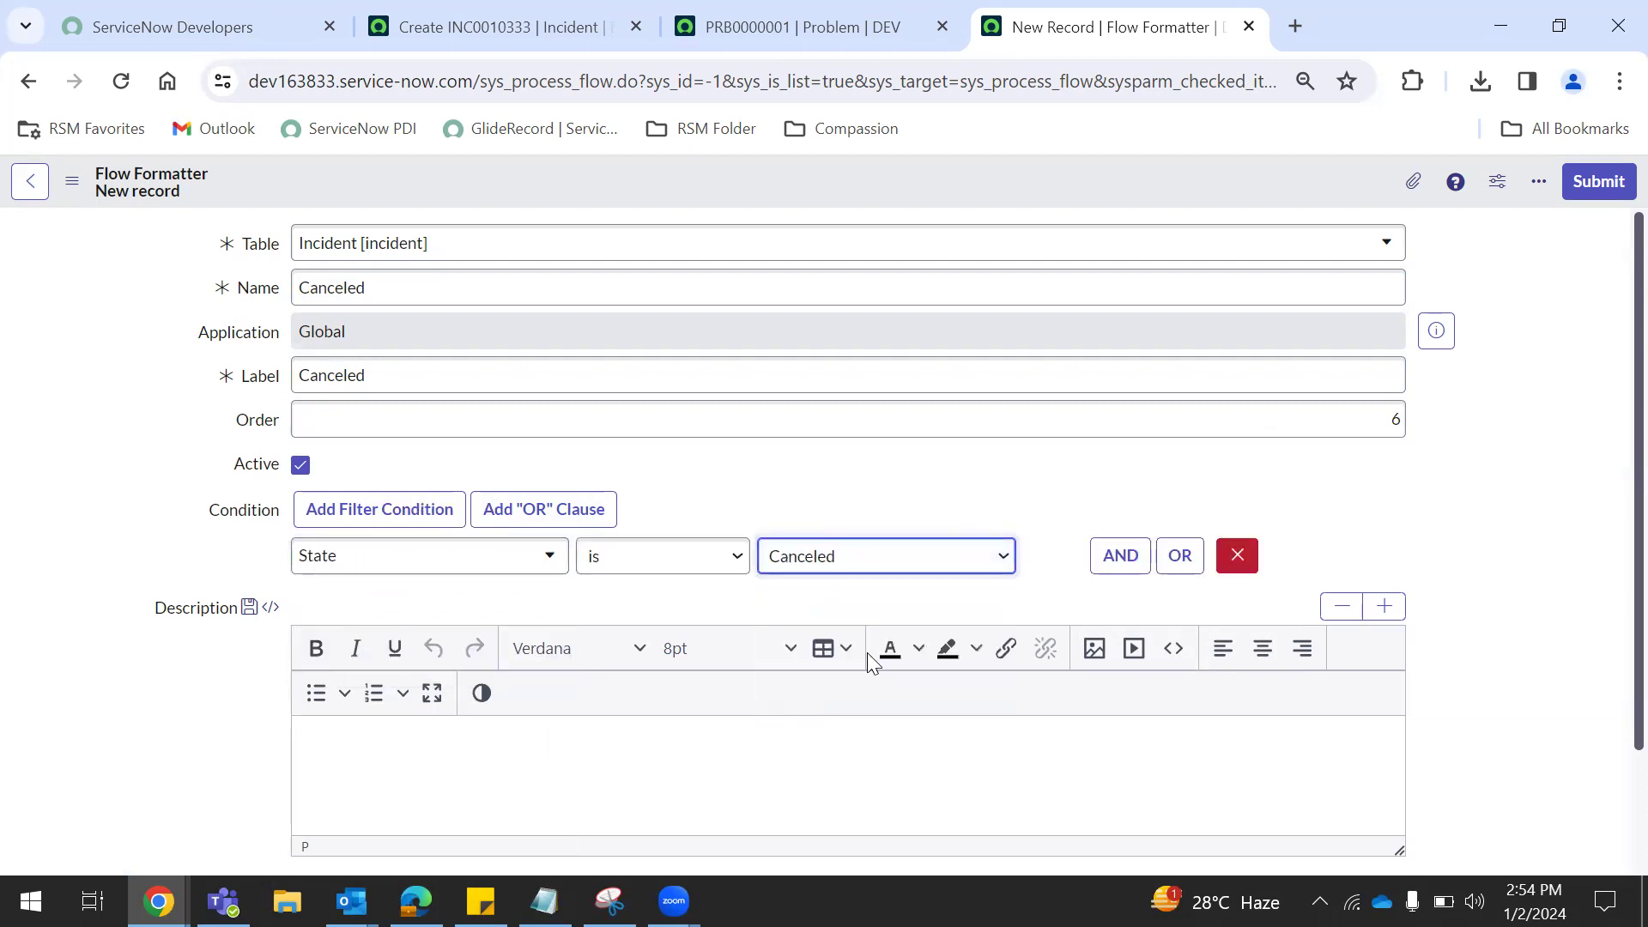
{"action": "left_click", "coordinate": [1590, 190]}
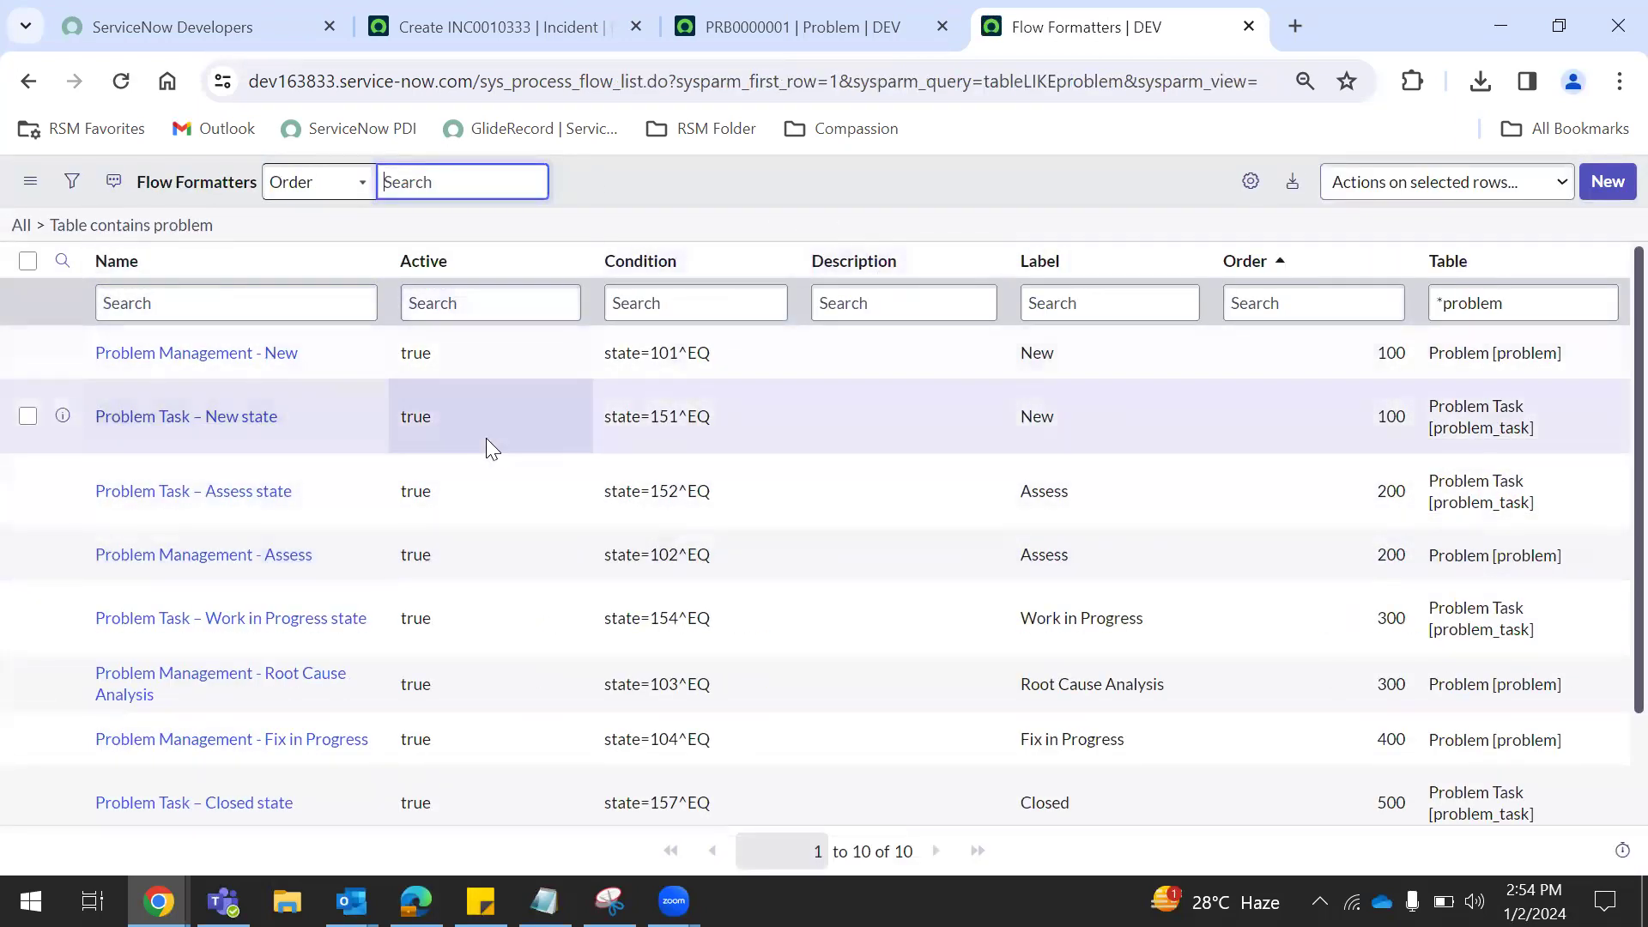
Step: Reload the new incident form and open its Form Layout configuration
{"action": "left_click", "coordinate": [500, 46]}
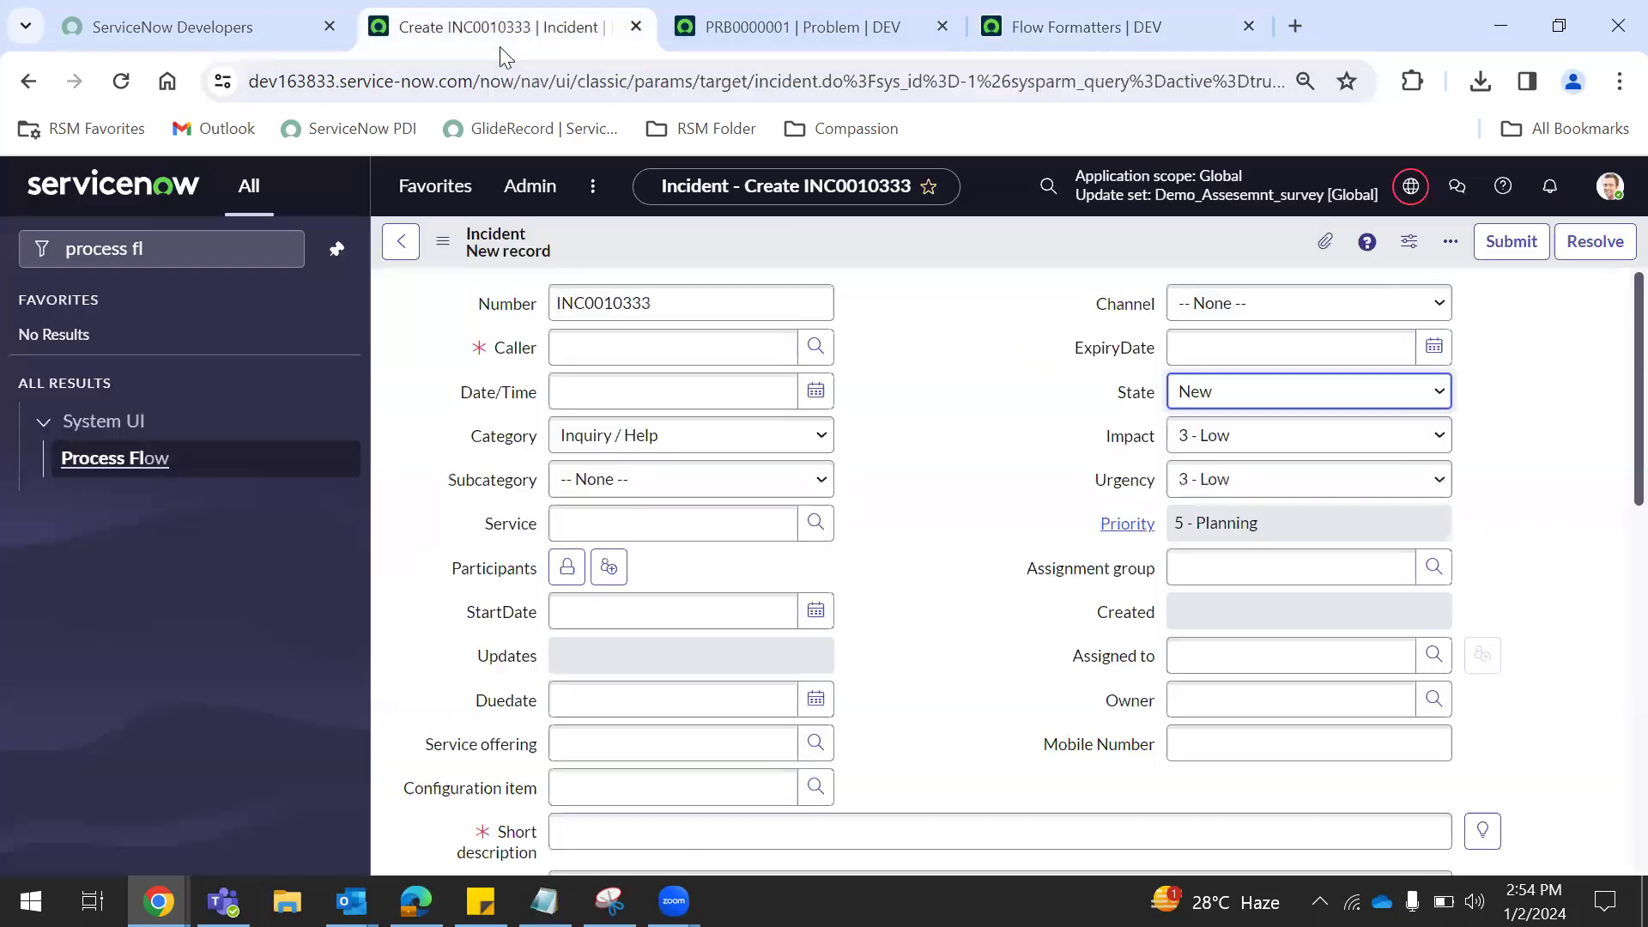
{"action": "left_click", "coordinate": [120, 82]}
{"action": "key", "text": "F5"}
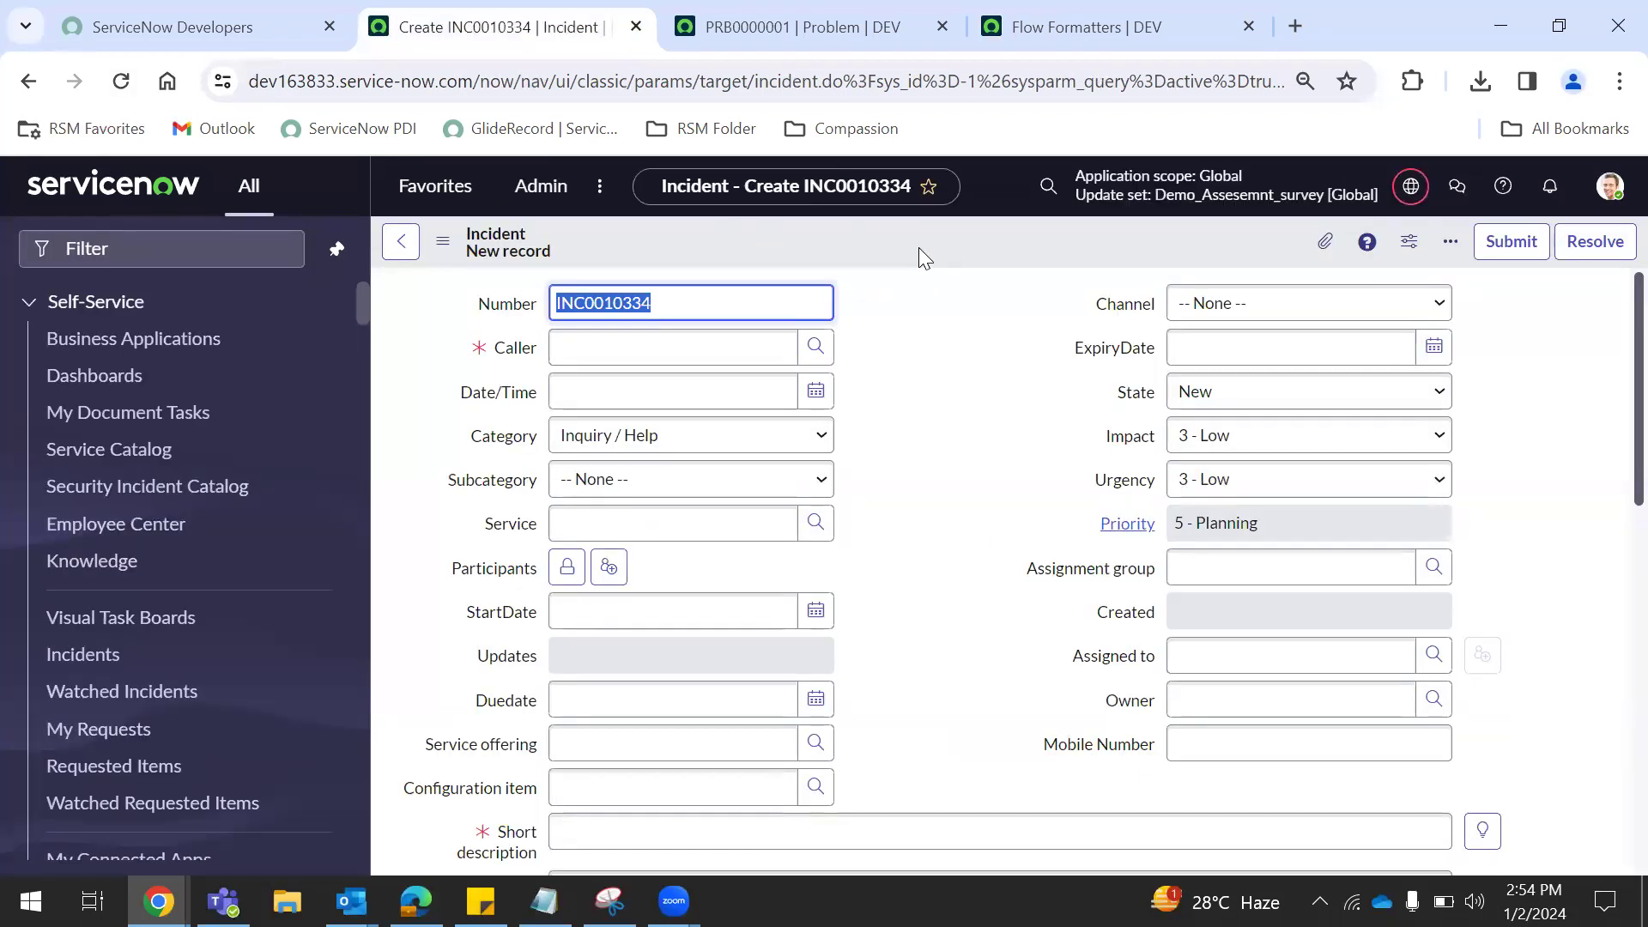
{"action": "right_click", "coordinate": [918, 248]}
{"action": "mouse_move", "coordinate": [974, 296]}
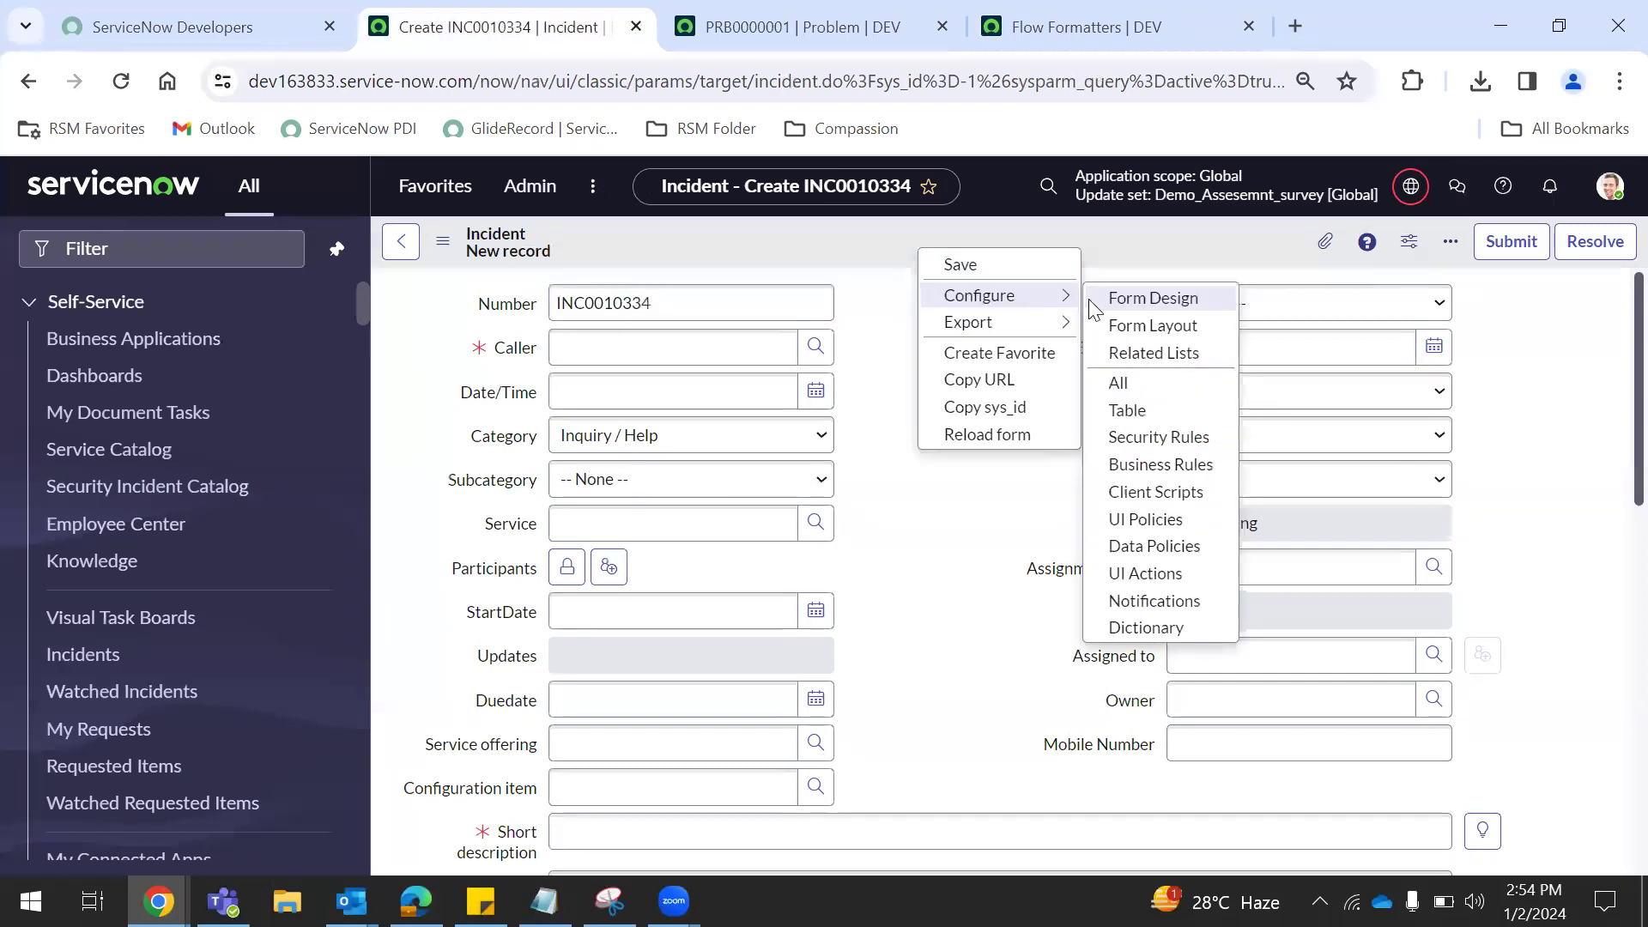
{"action": "left_click", "coordinate": [1144, 326]}
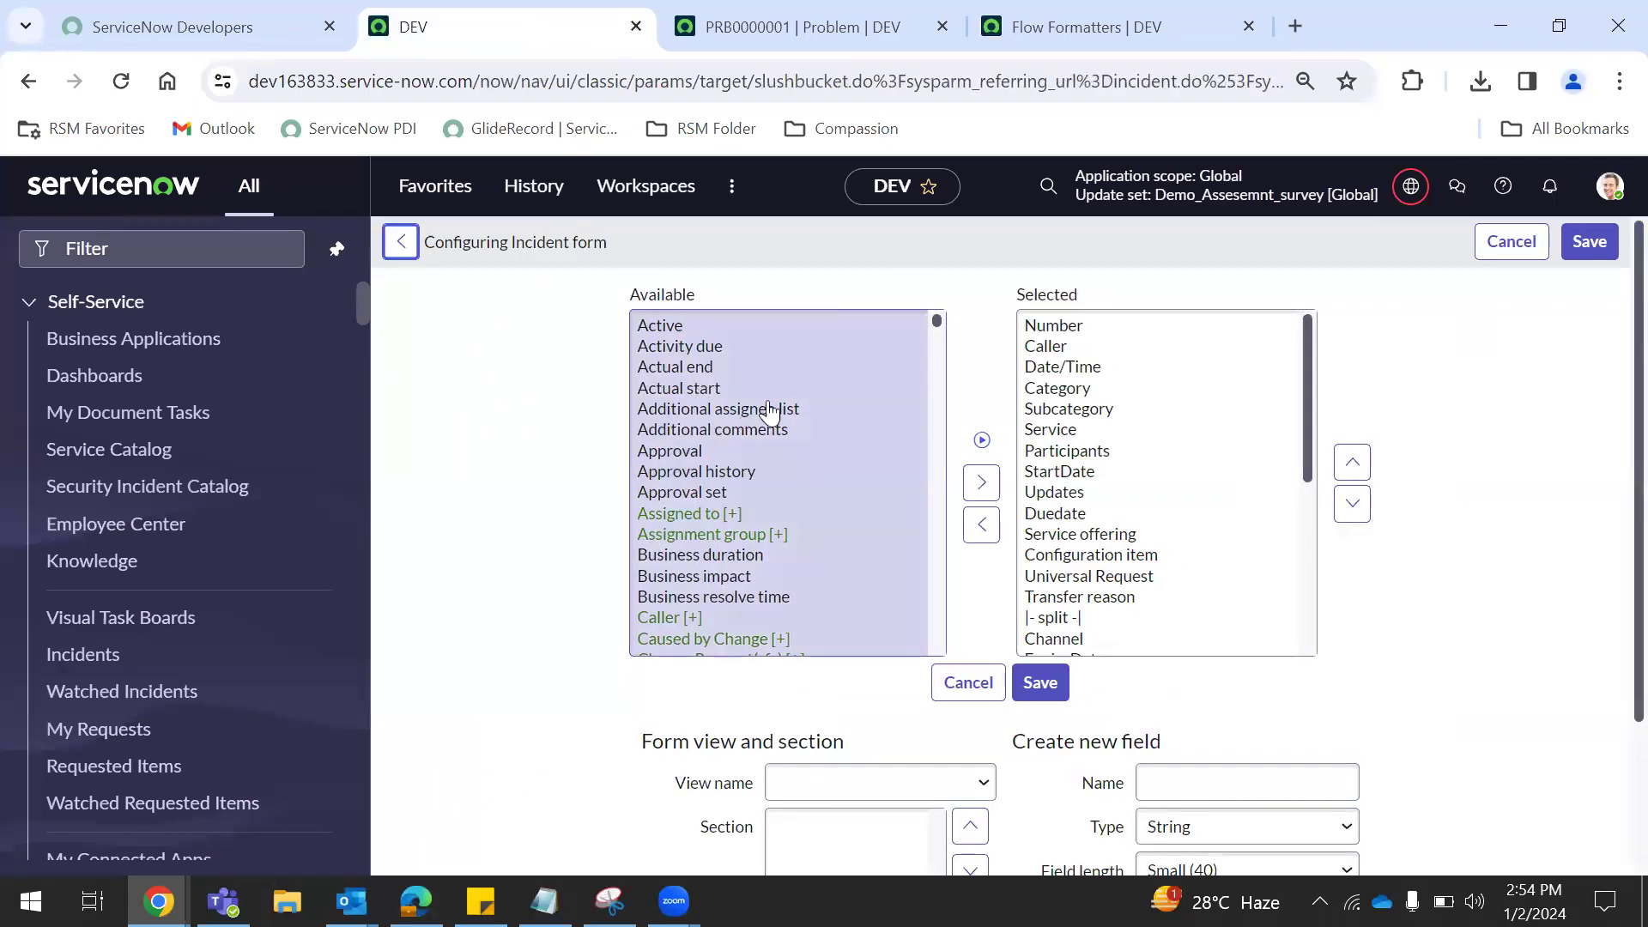
Step: Find Process Flow among the available Incident form items and add it to the selected ones
{"action": "left_click_drag", "start_coordinate": [936, 330], "coordinate": [936, 338]}
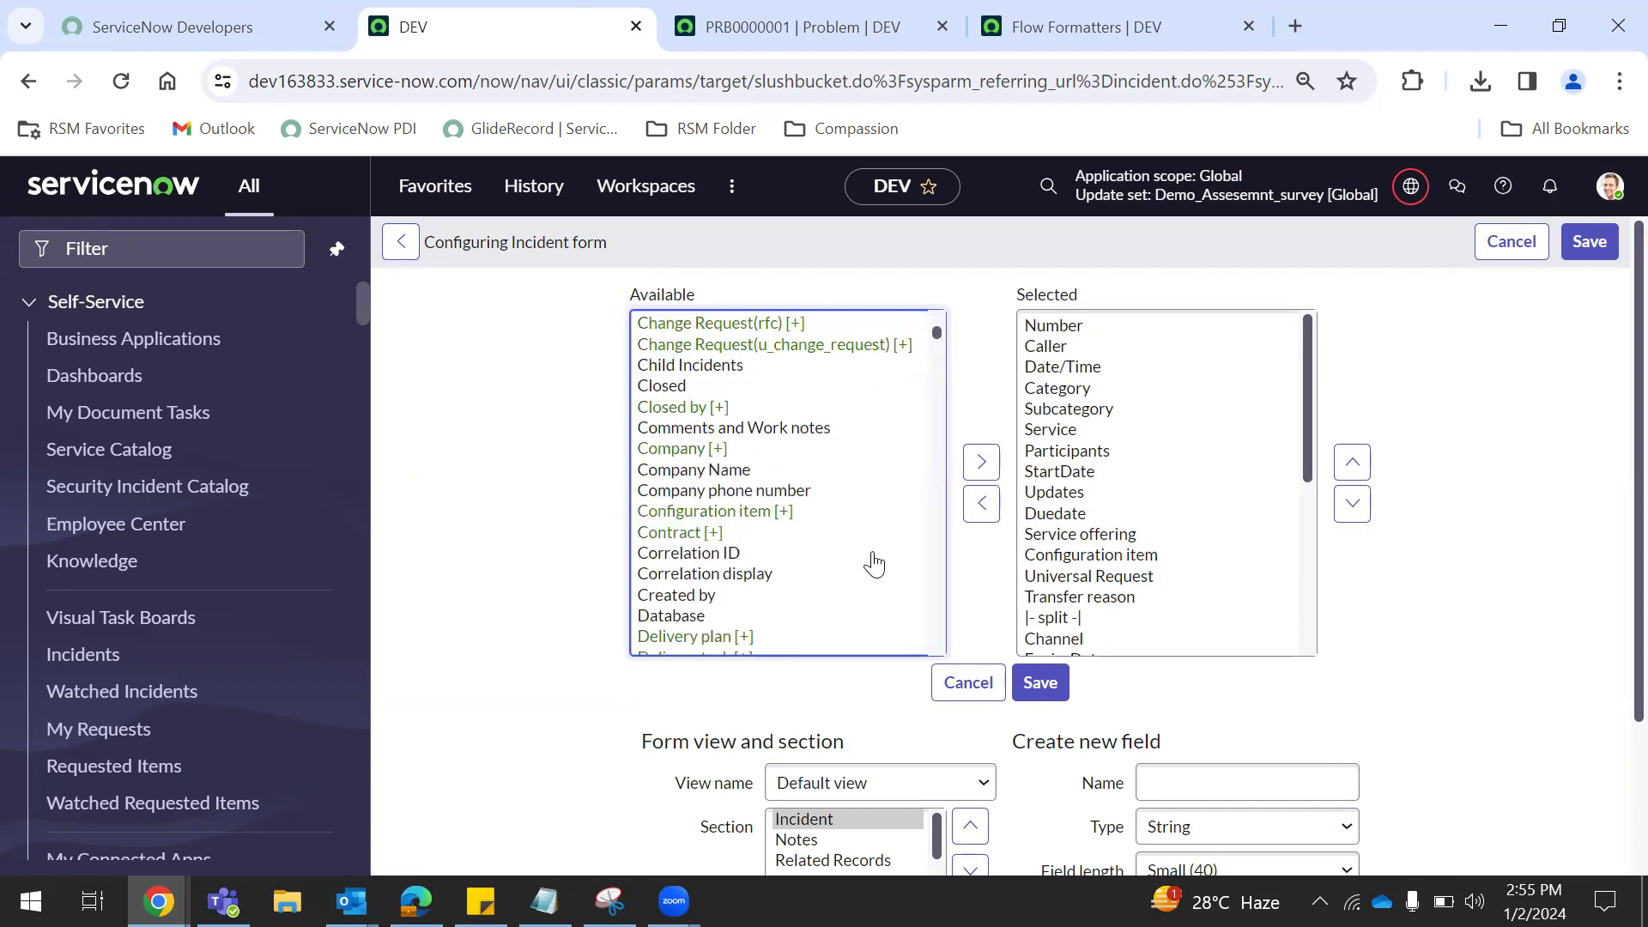
{"action": "type", "text": "pro"}
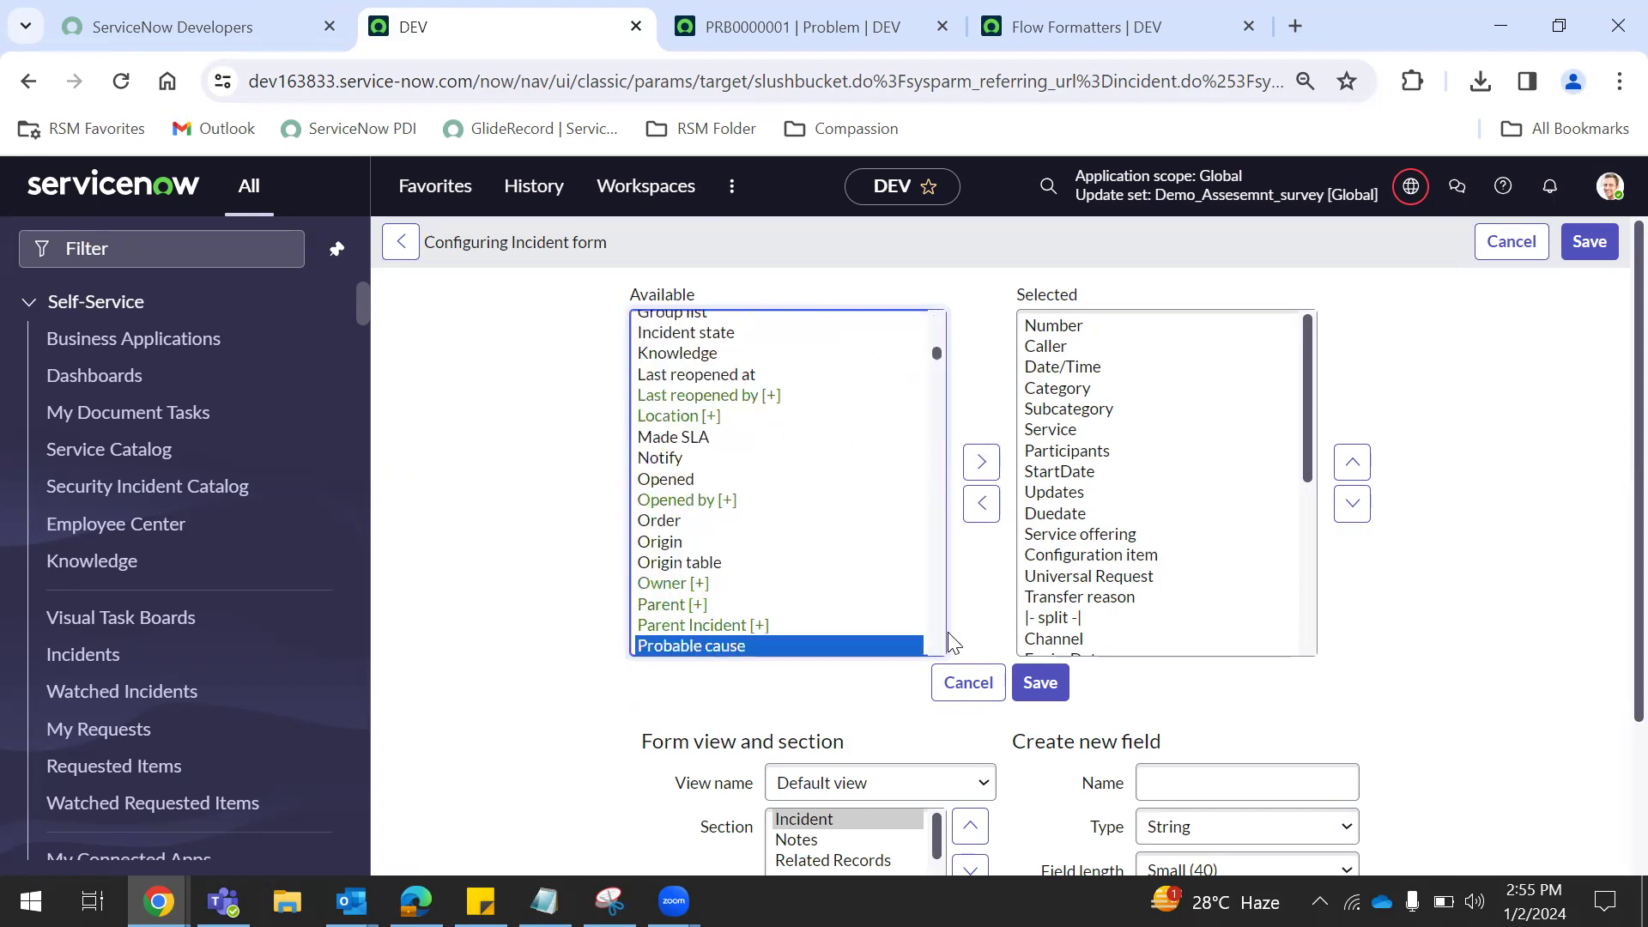
{"action": "type", "text": "prov"}
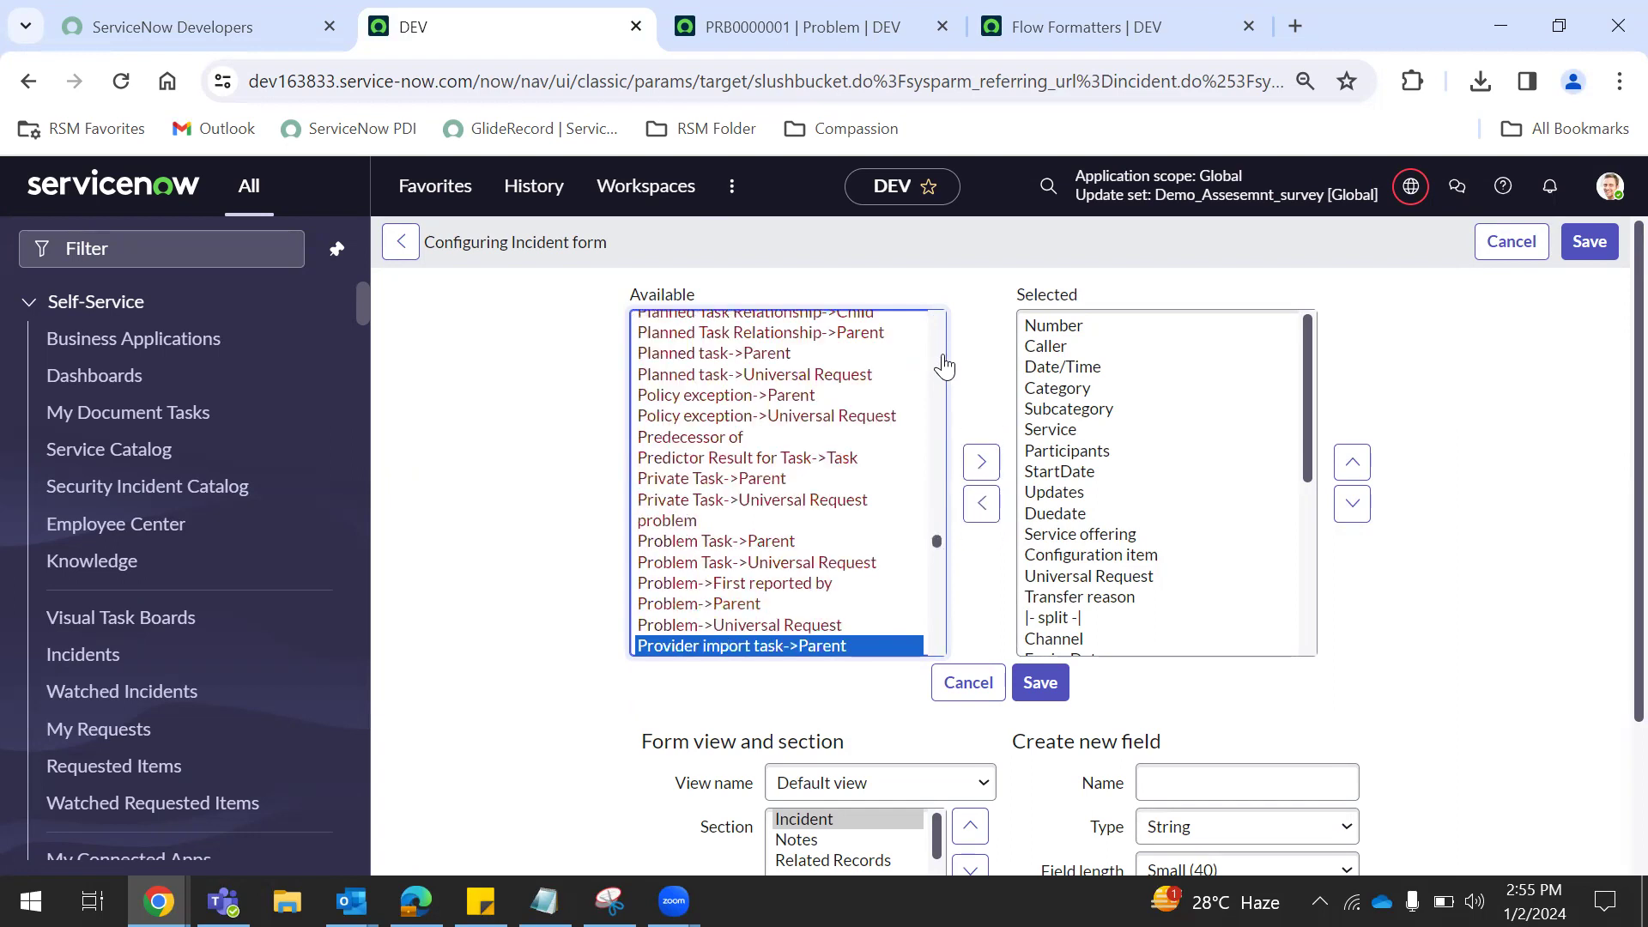
{"action": "type", "text": "proc"}
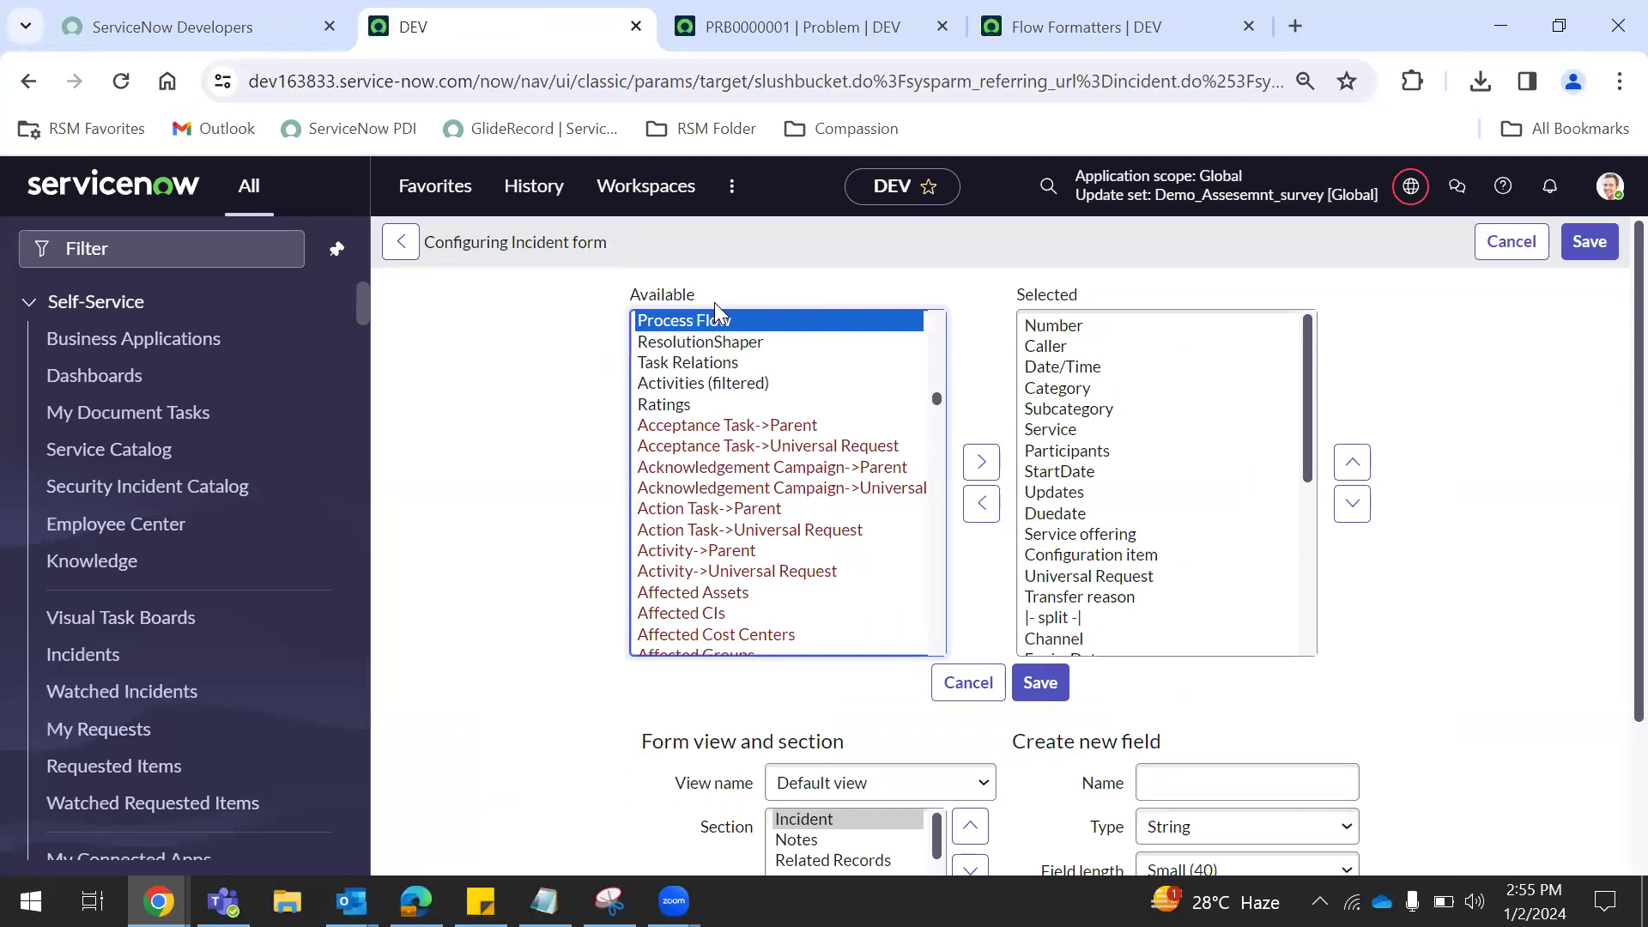
{"action": "left_click", "coordinate": [983, 476]}
Step: Move Process Flow above Number to the start of the selected Incident form fields and save the layout
{"action": "left_click", "coordinate": [1309, 536]}
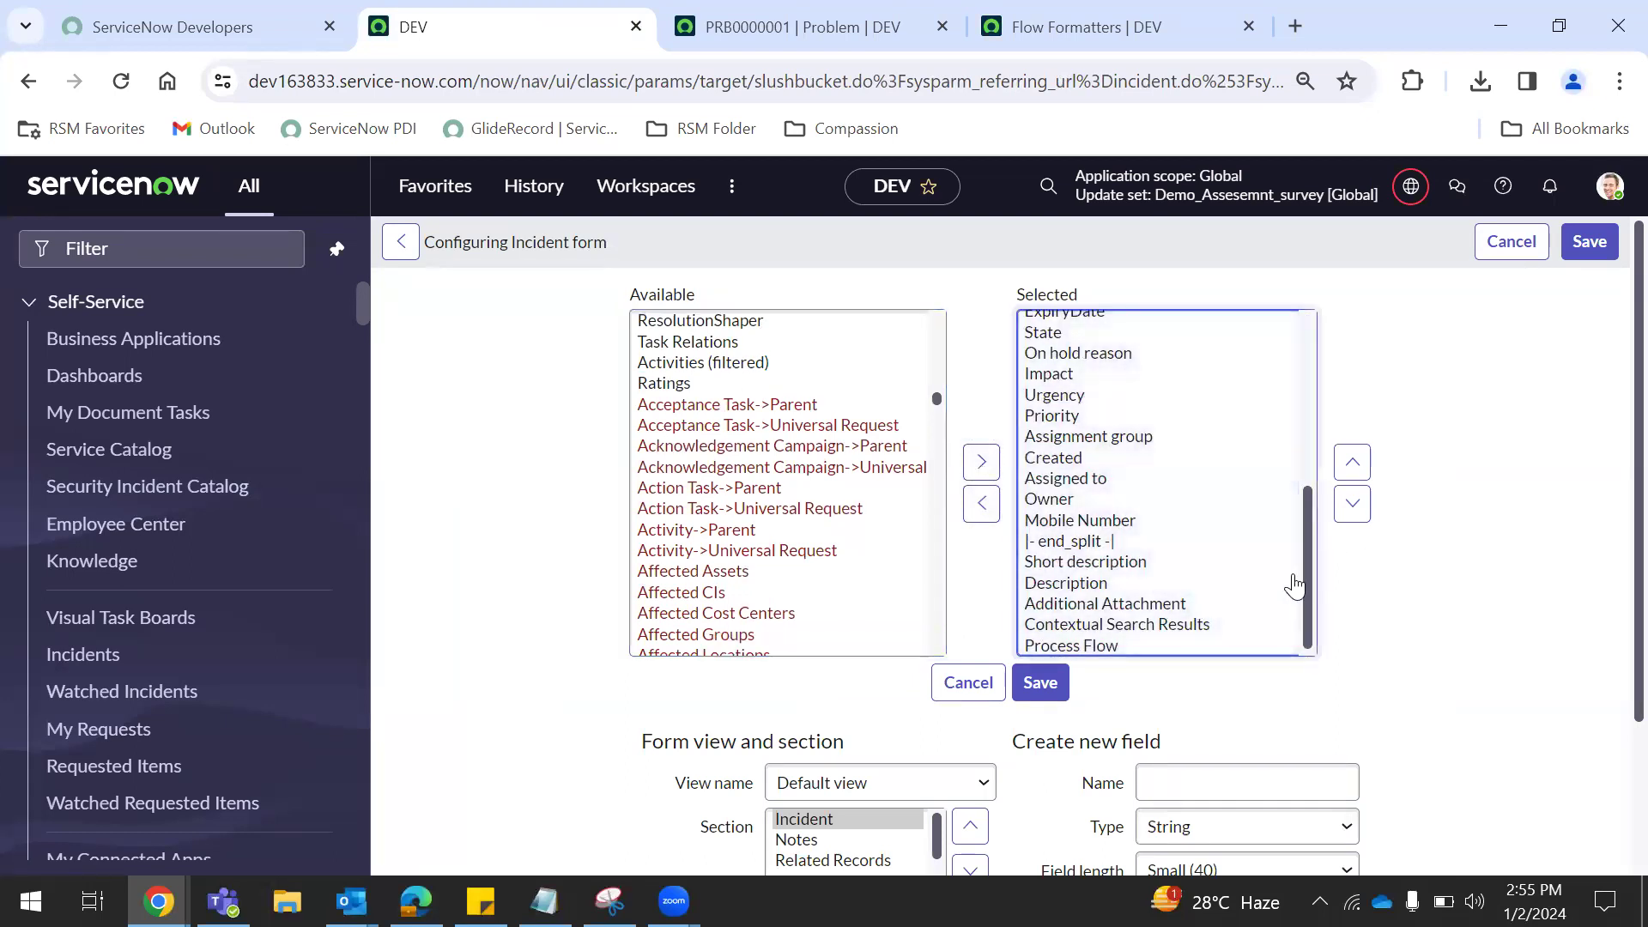
{"action": "left_click", "coordinate": [1116, 643]}
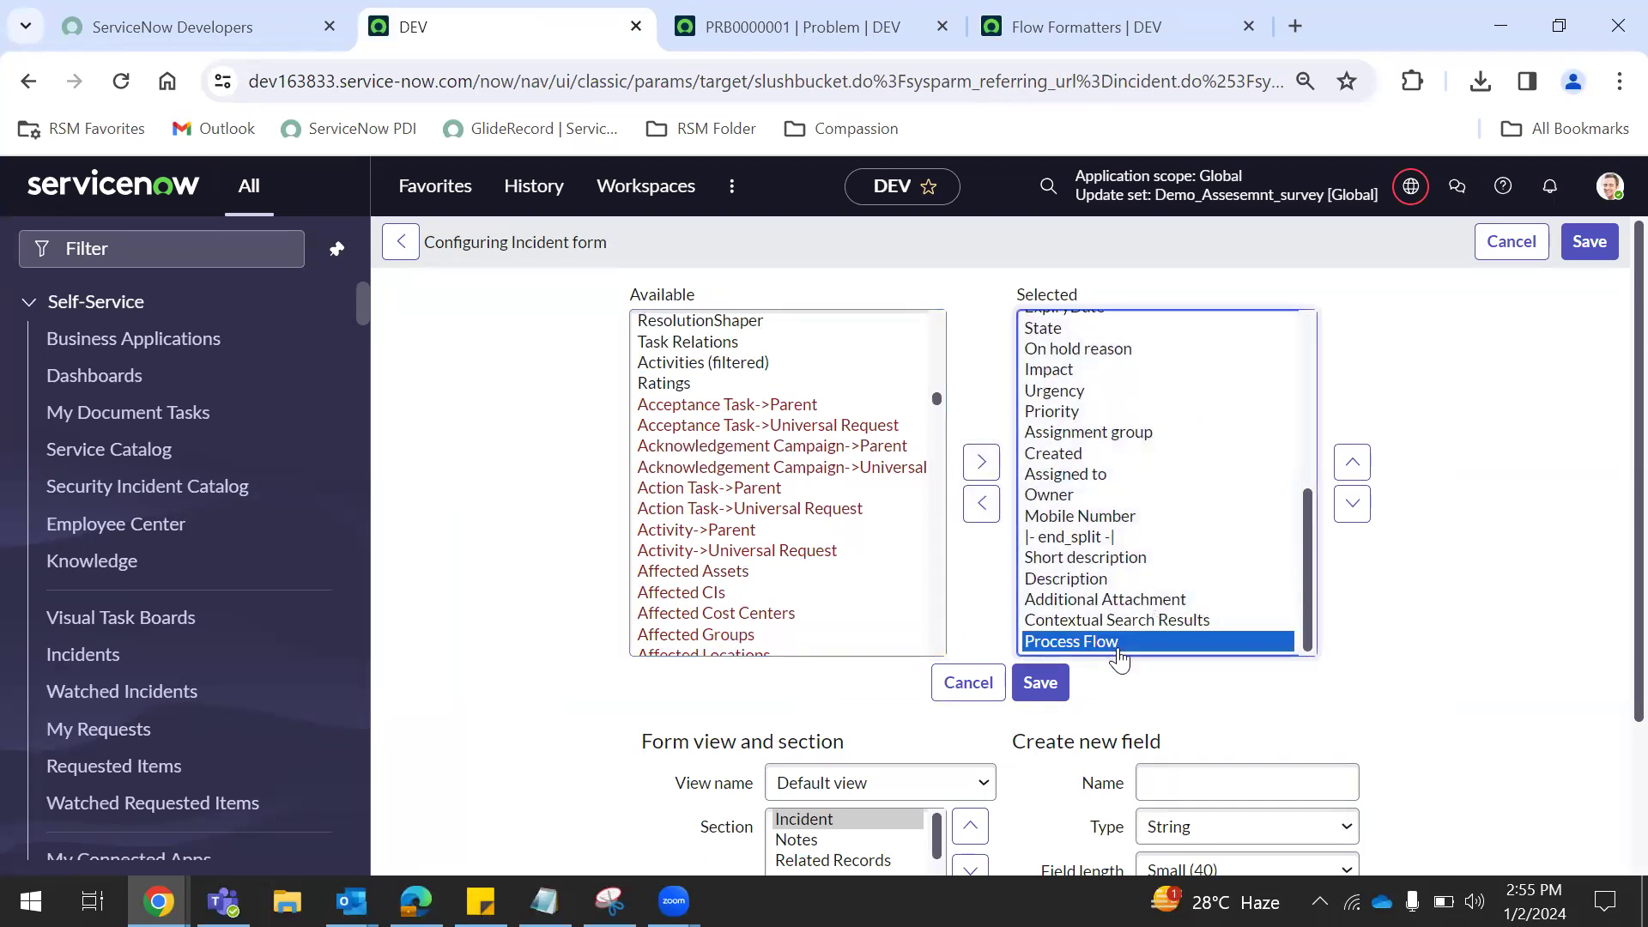
{"action": "left_click", "coordinate": [1354, 468]}
{"action": "left_click", "coordinate": [1354, 467]}
{"action": "left_click", "coordinate": [1354, 468]}
{"action": "left_click", "coordinate": [1354, 468]}
{"action": "left_click", "coordinate": [1354, 468]}
{"action": "left_click", "coordinate": [1353, 468]}
{"action": "double_click", "coordinate": [1354, 467]}
{"action": "double_click", "coordinate": [1354, 468]}
{"action": "left_click", "coordinate": [1354, 468]}
{"action": "double_click", "coordinate": [1354, 467]}
{"action": "left_click", "coordinate": [1354, 468]}
{"action": "double_click", "coordinate": [1354, 468]}
{"action": "left_click", "coordinate": [1354, 468]}
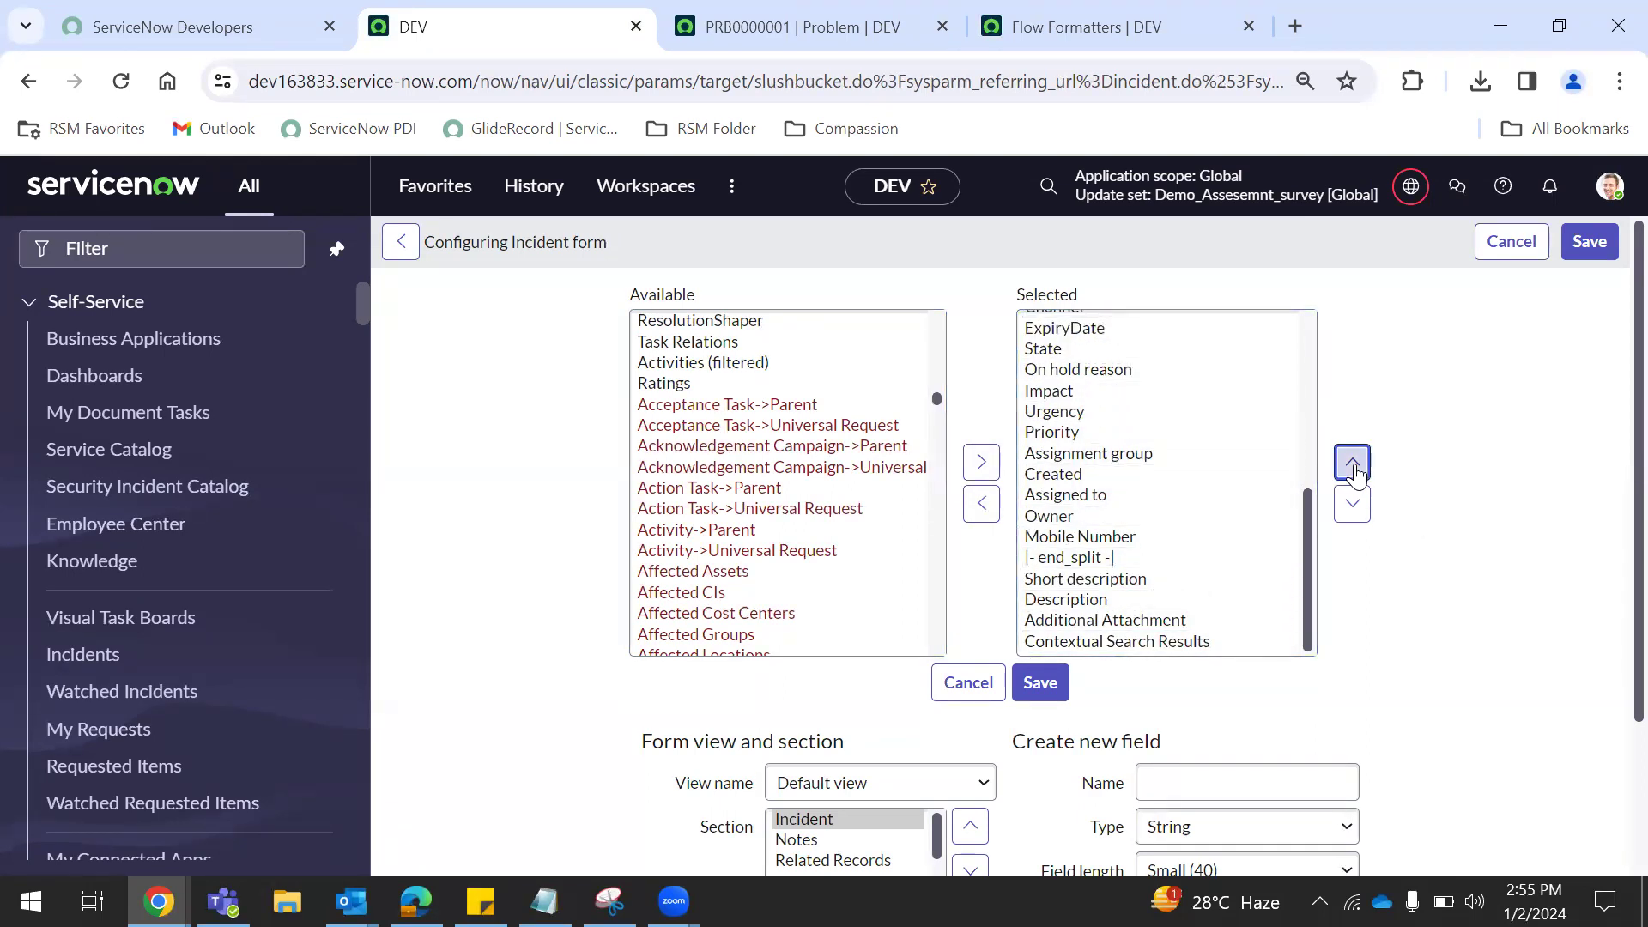
{"action": "left_click", "coordinate": [1316, 547]}
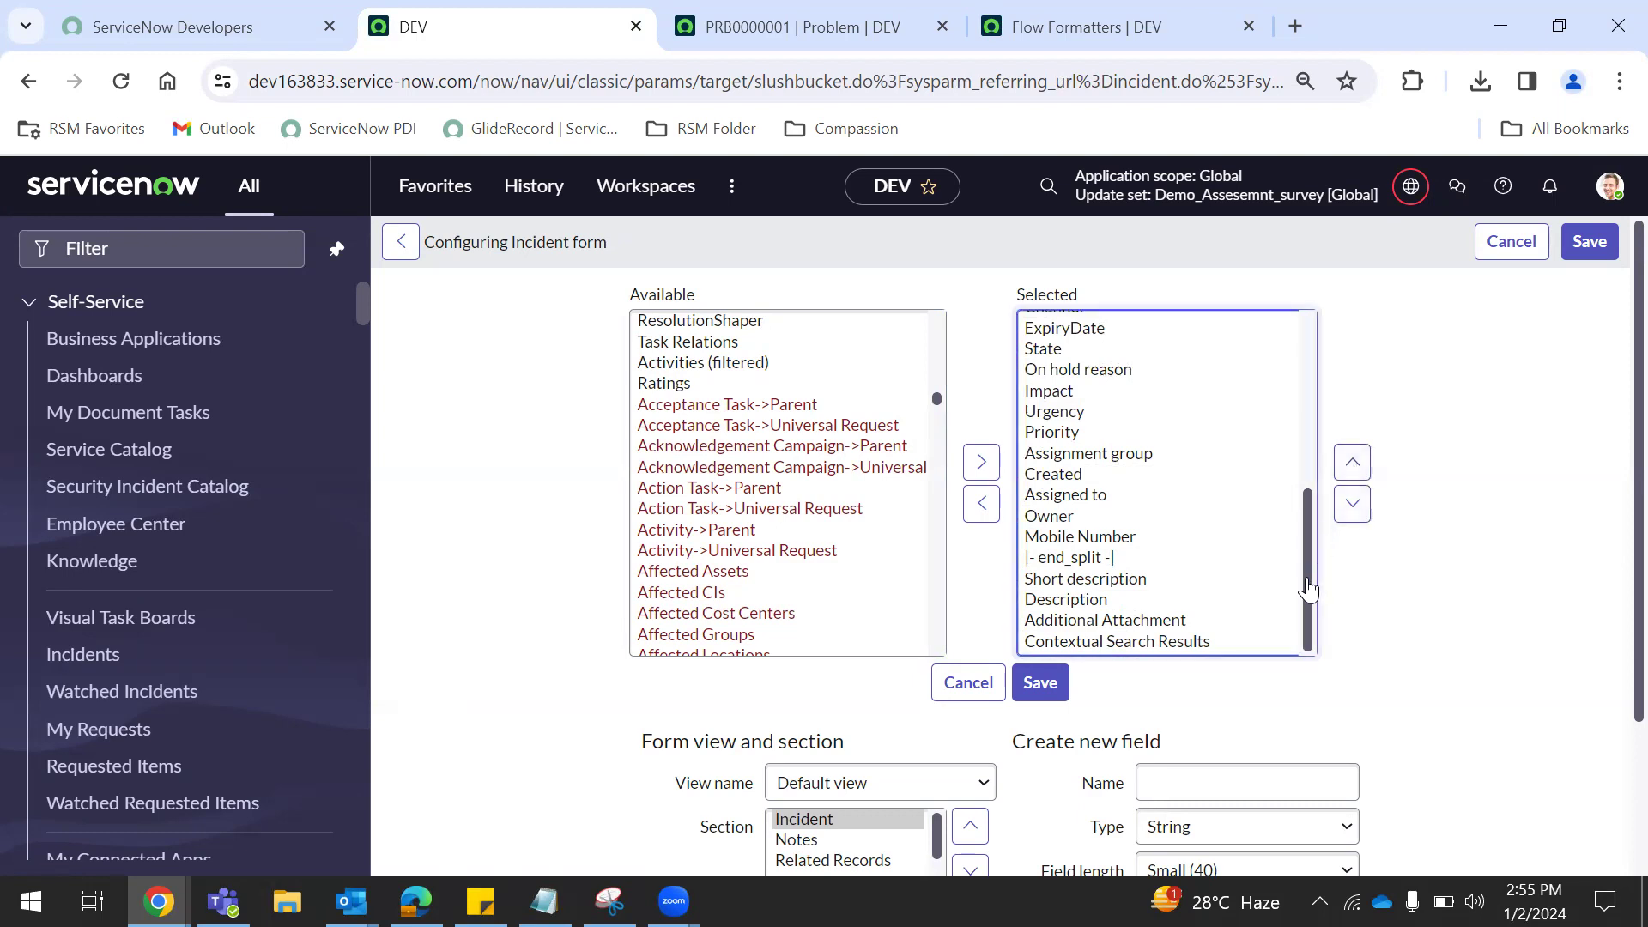
{"action": "left_click_drag", "start_coordinate": [1310, 510], "coordinate": [1323, 356]}
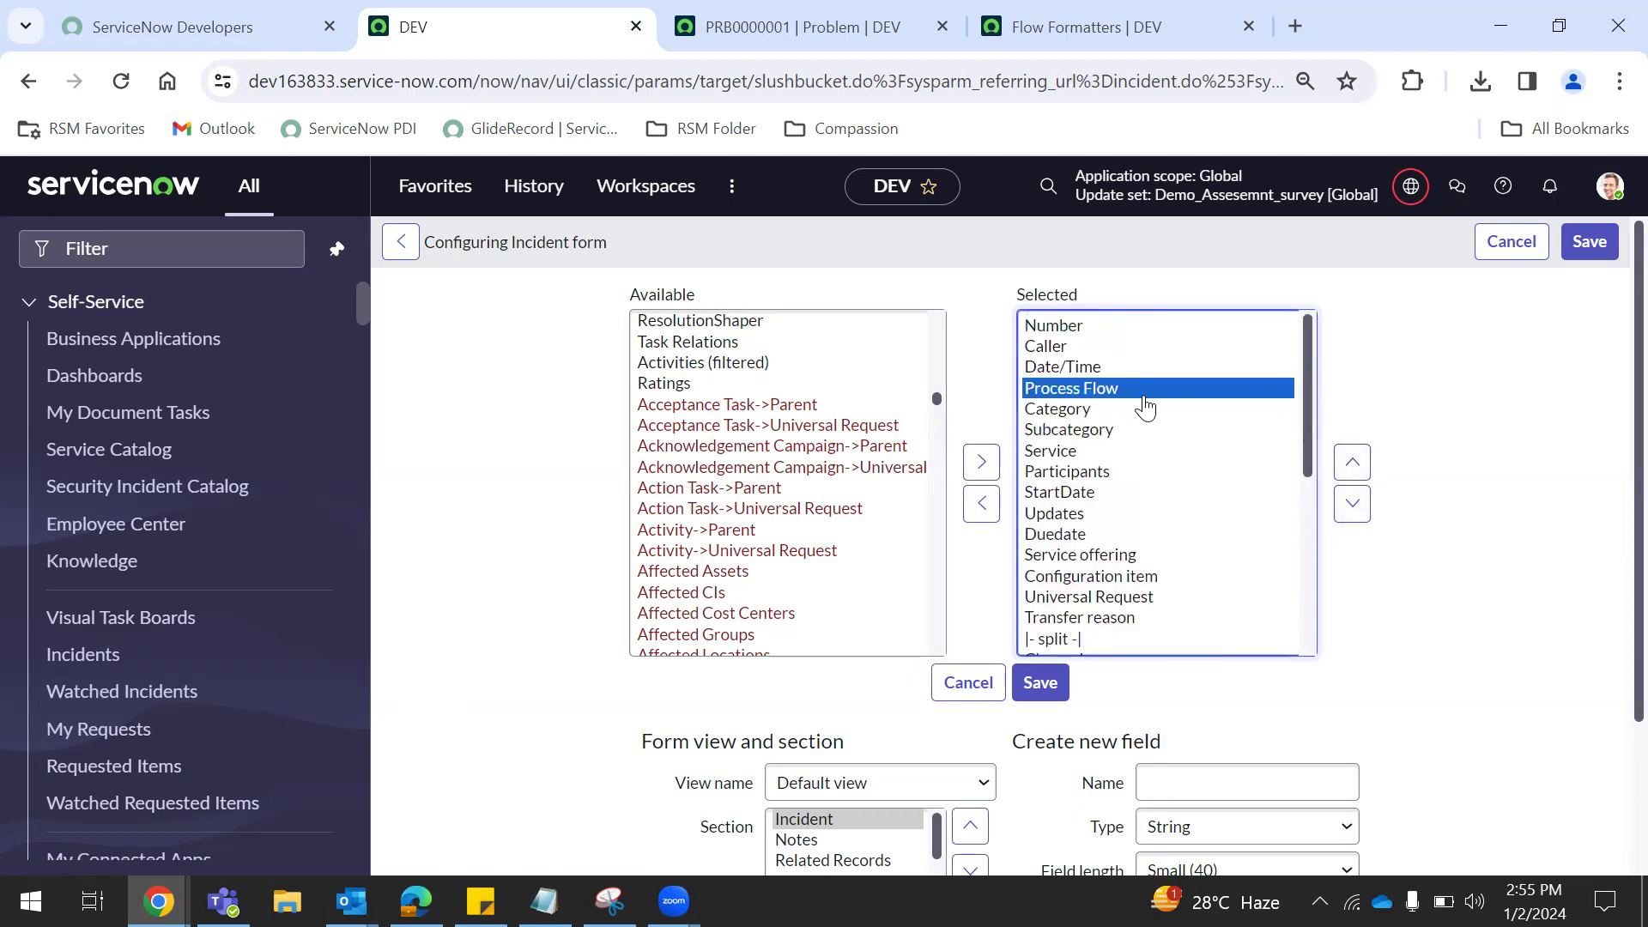
{"action": "left_click", "coordinate": [1351, 468]}
{"action": "left_click", "coordinate": [1351, 471]}
{"action": "left_click", "coordinate": [1351, 470]}
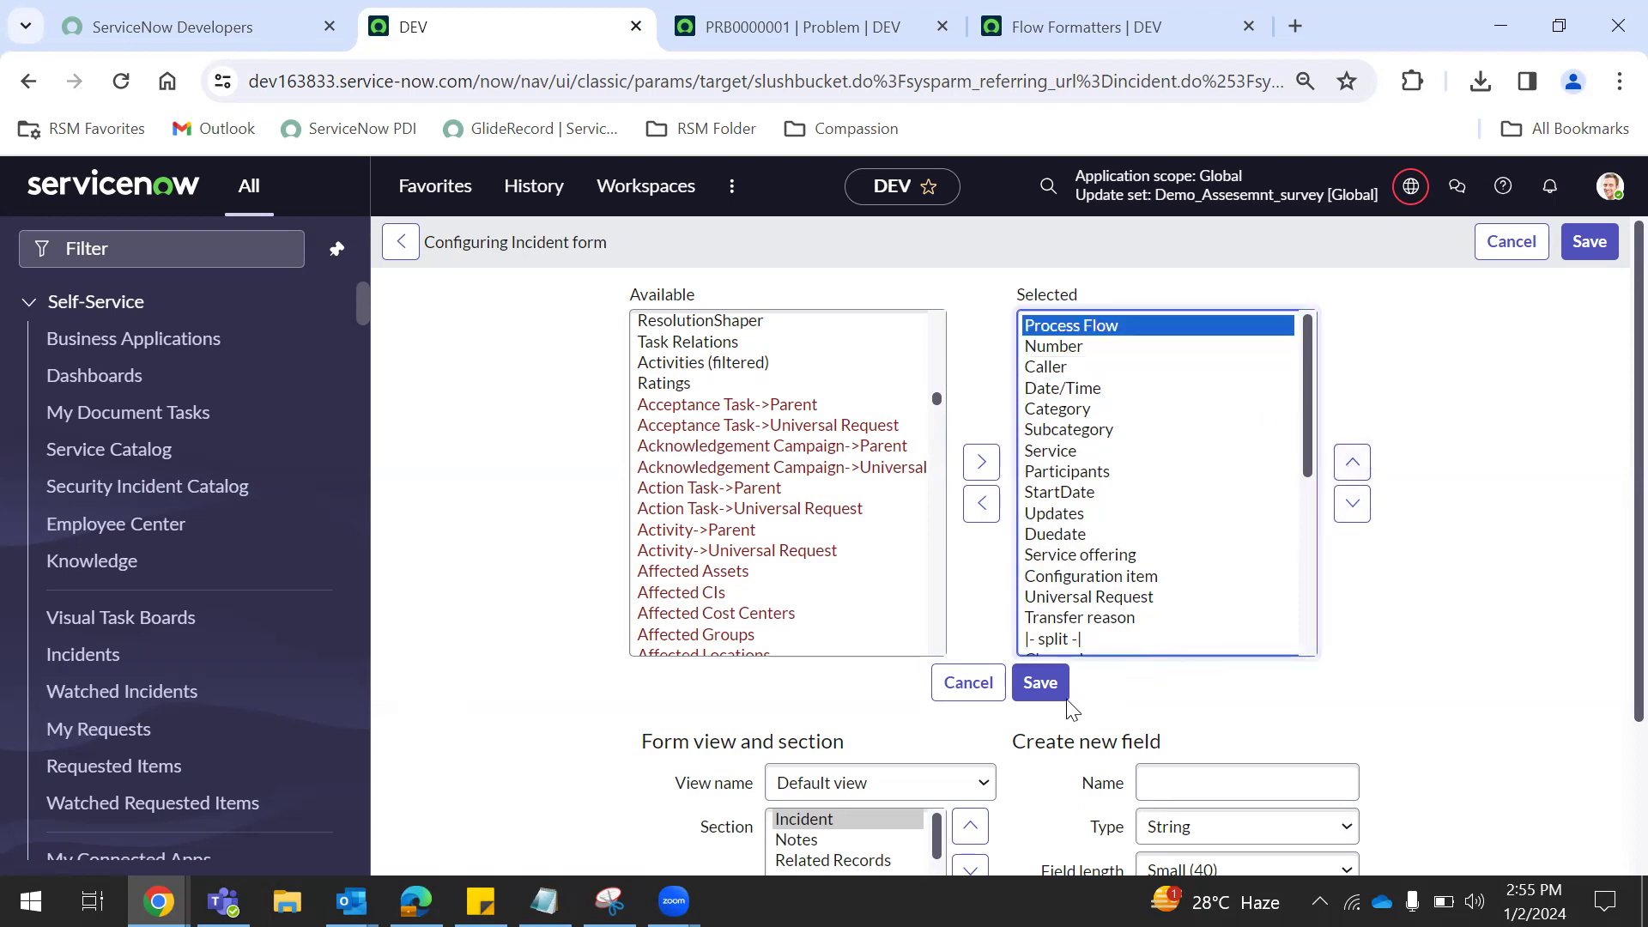
{"action": "left_click", "coordinate": [1033, 687]}
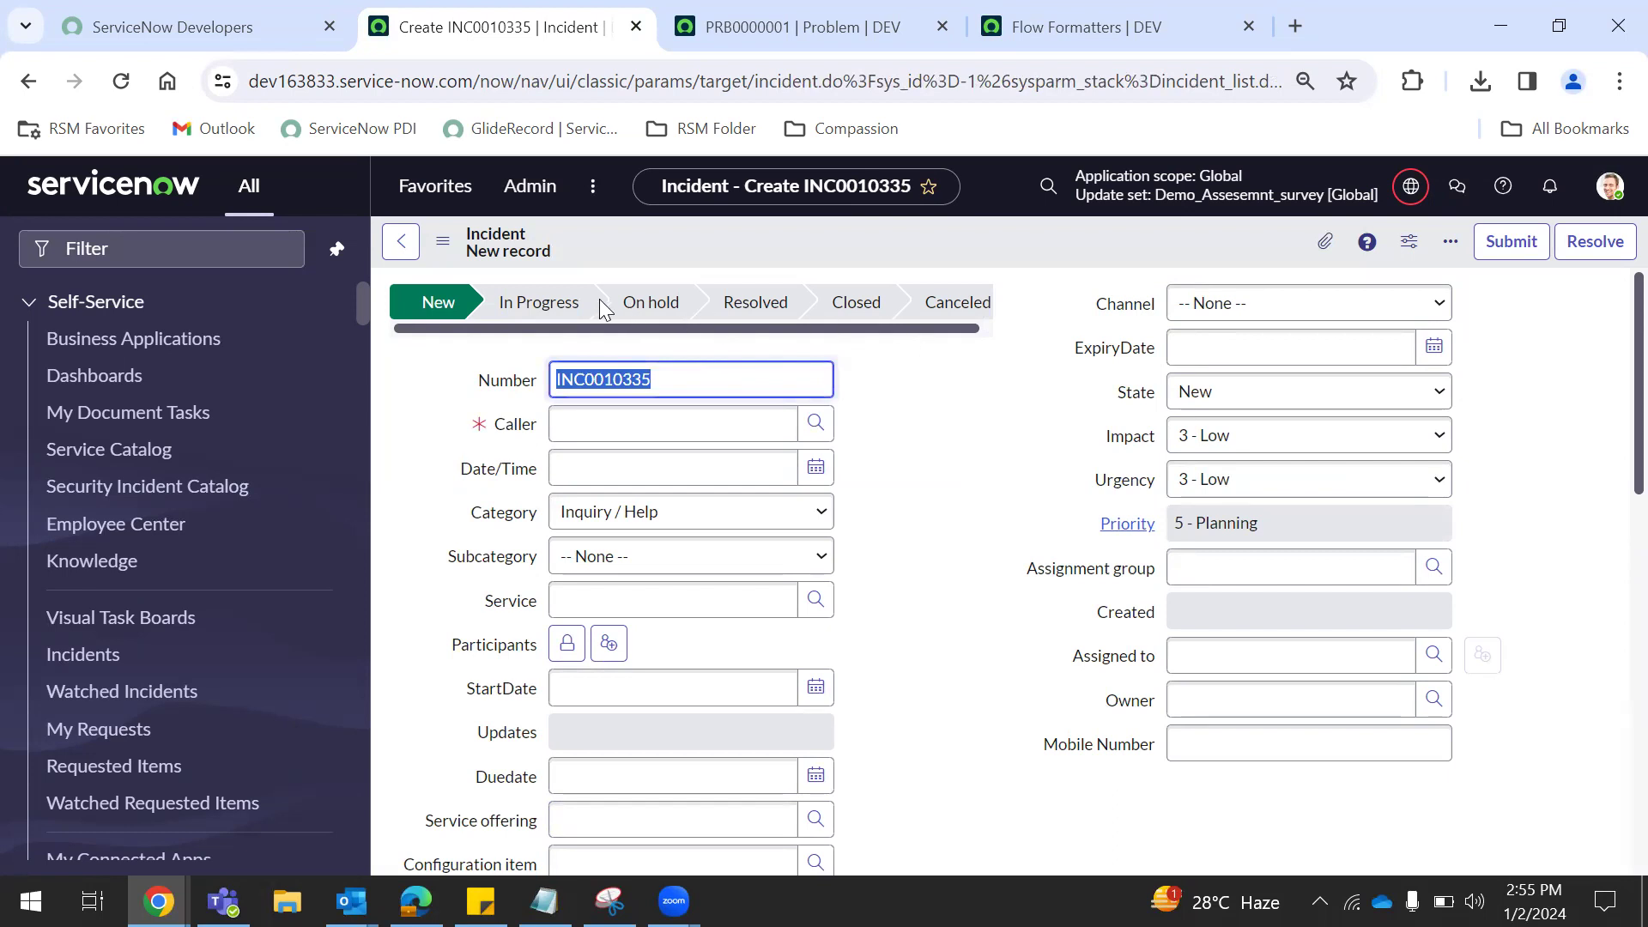
Step: Open the incident form's layout configuration and add the |- begin_split -| item to the selected fields
{"action": "right_click", "coordinate": [929, 237]}
{"action": "mouse_move", "coordinate": [986, 285]}
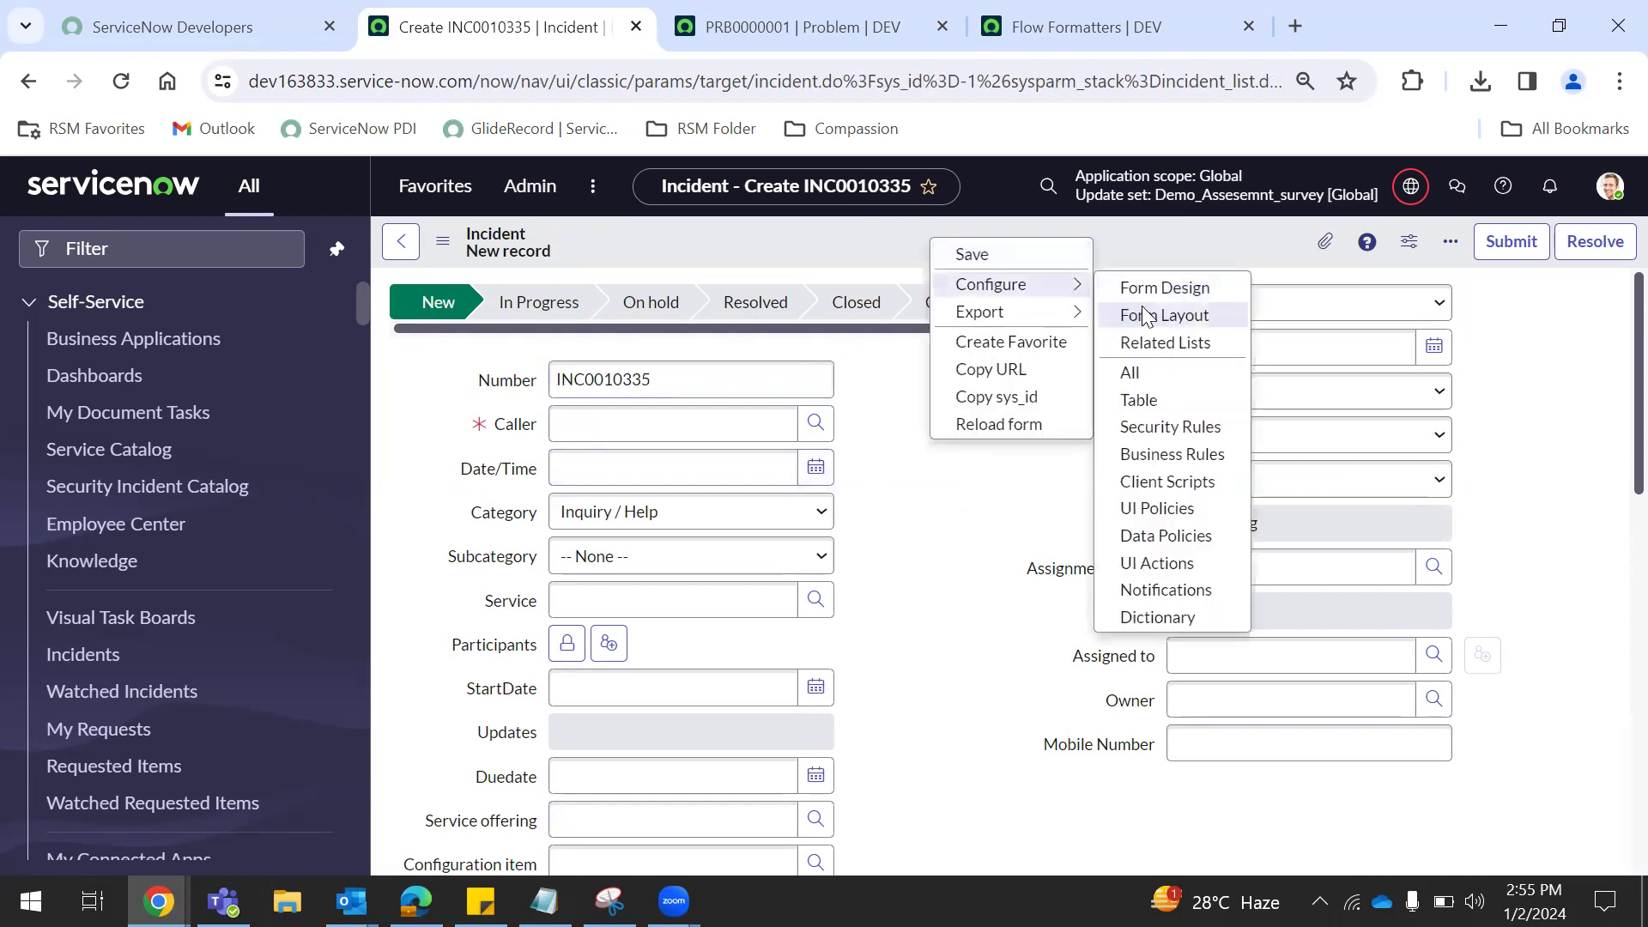
{"action": "left_click", "coordinate": [1148, 317]}
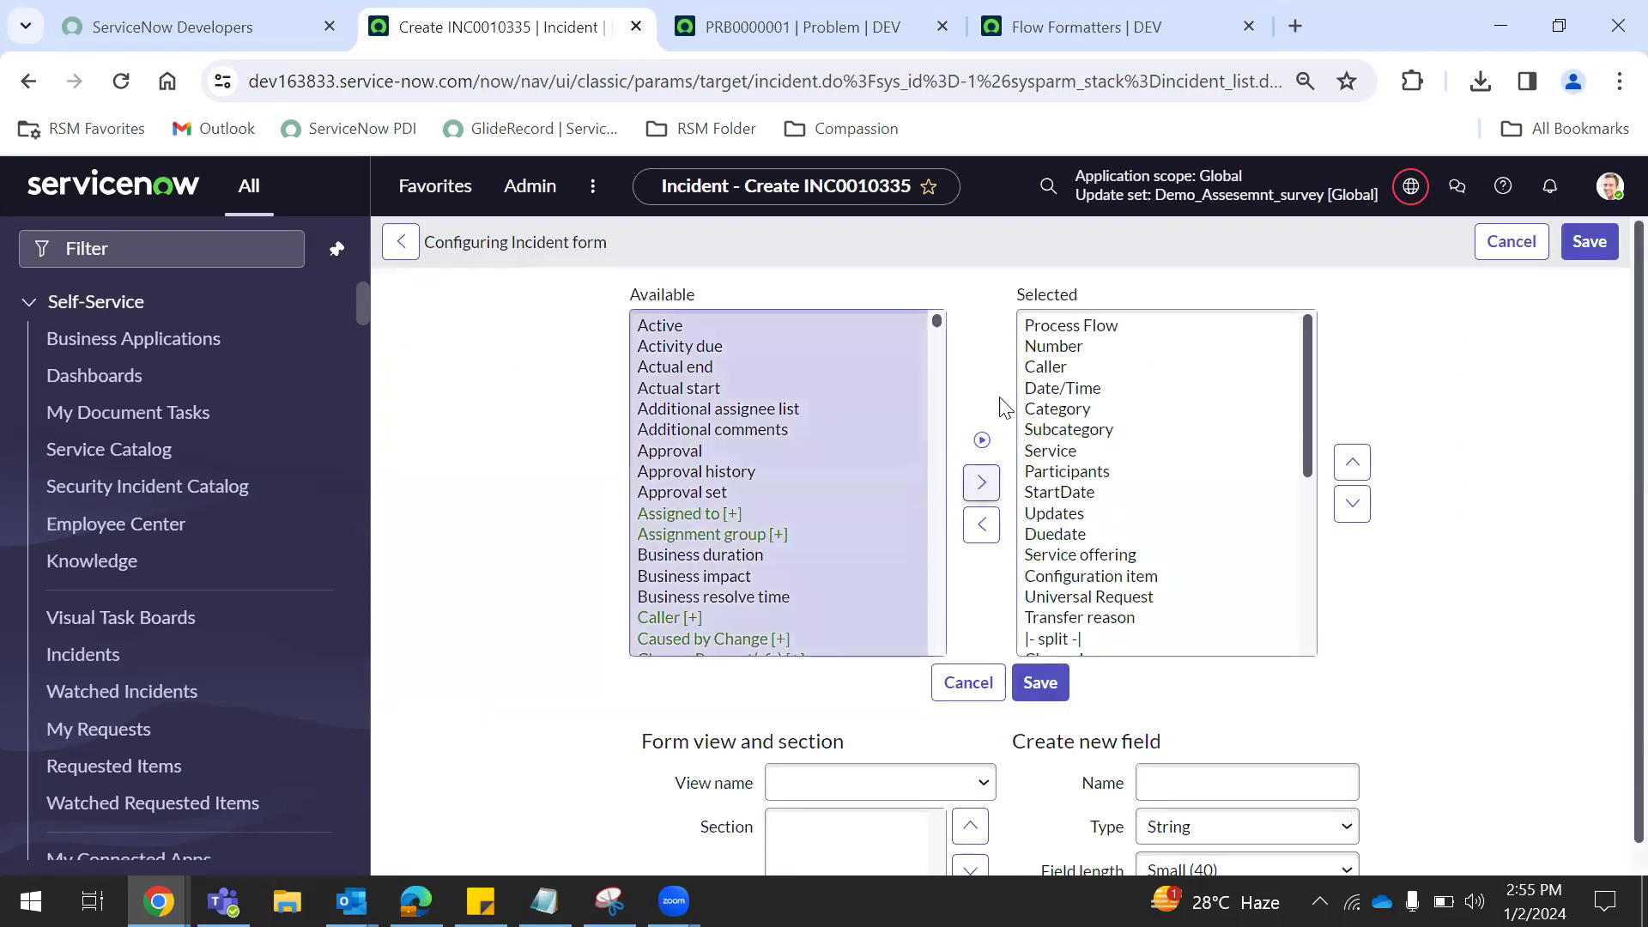
{"action": "left_click", "coordinate": [937, 346]}
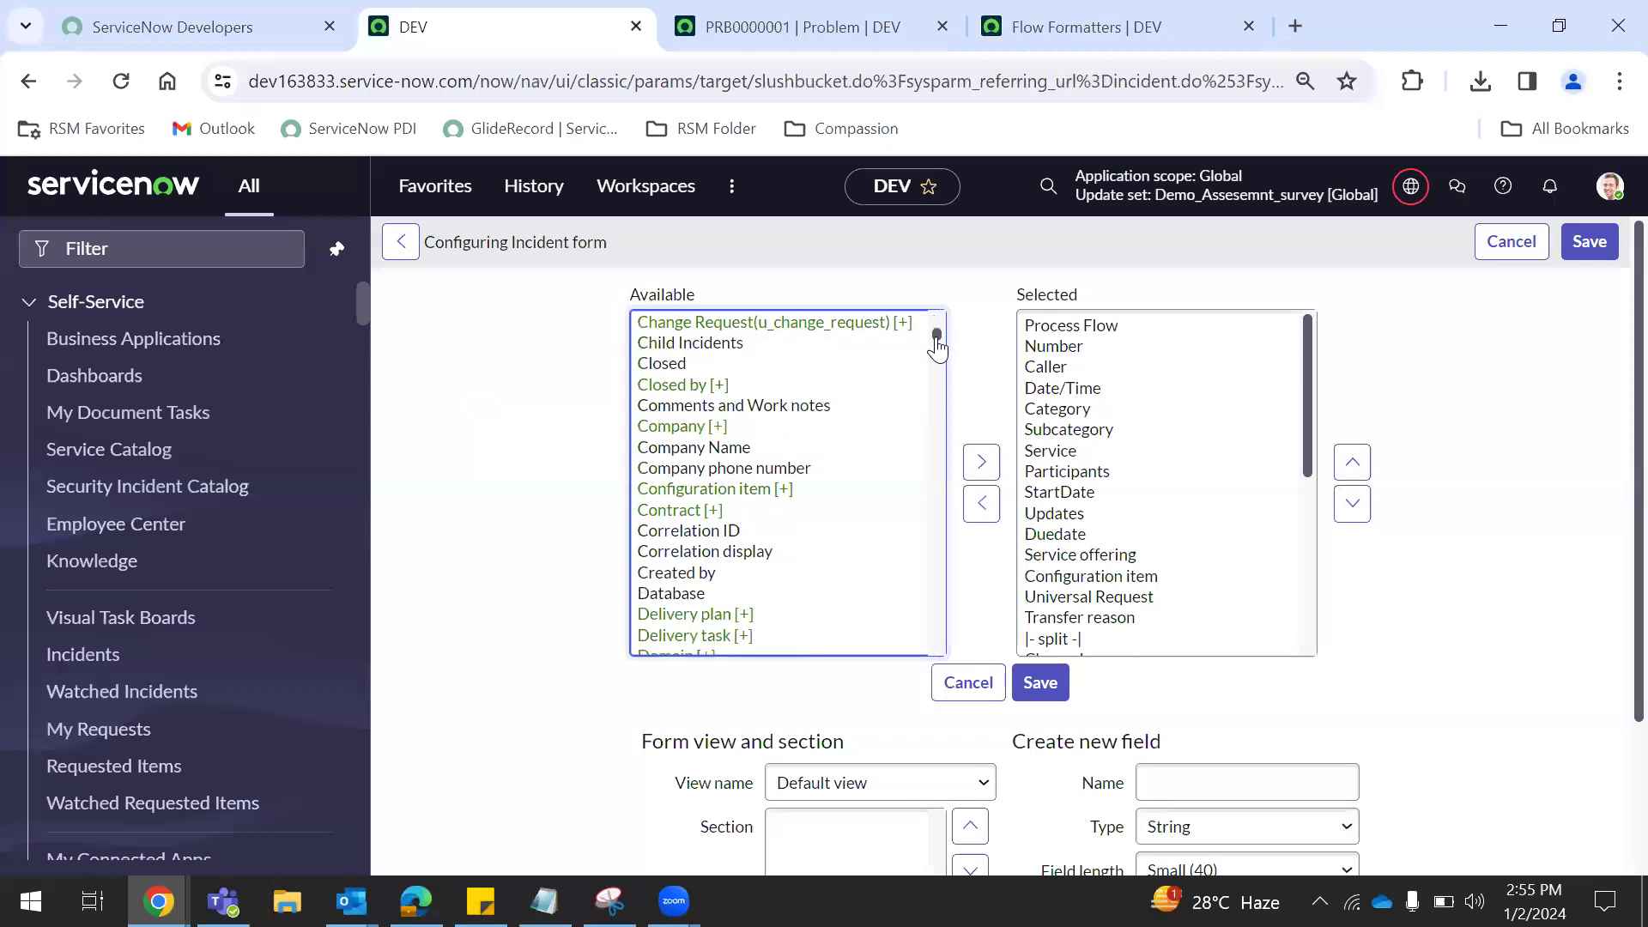
{"action": "left_click", "coordinate": [938, 321]}
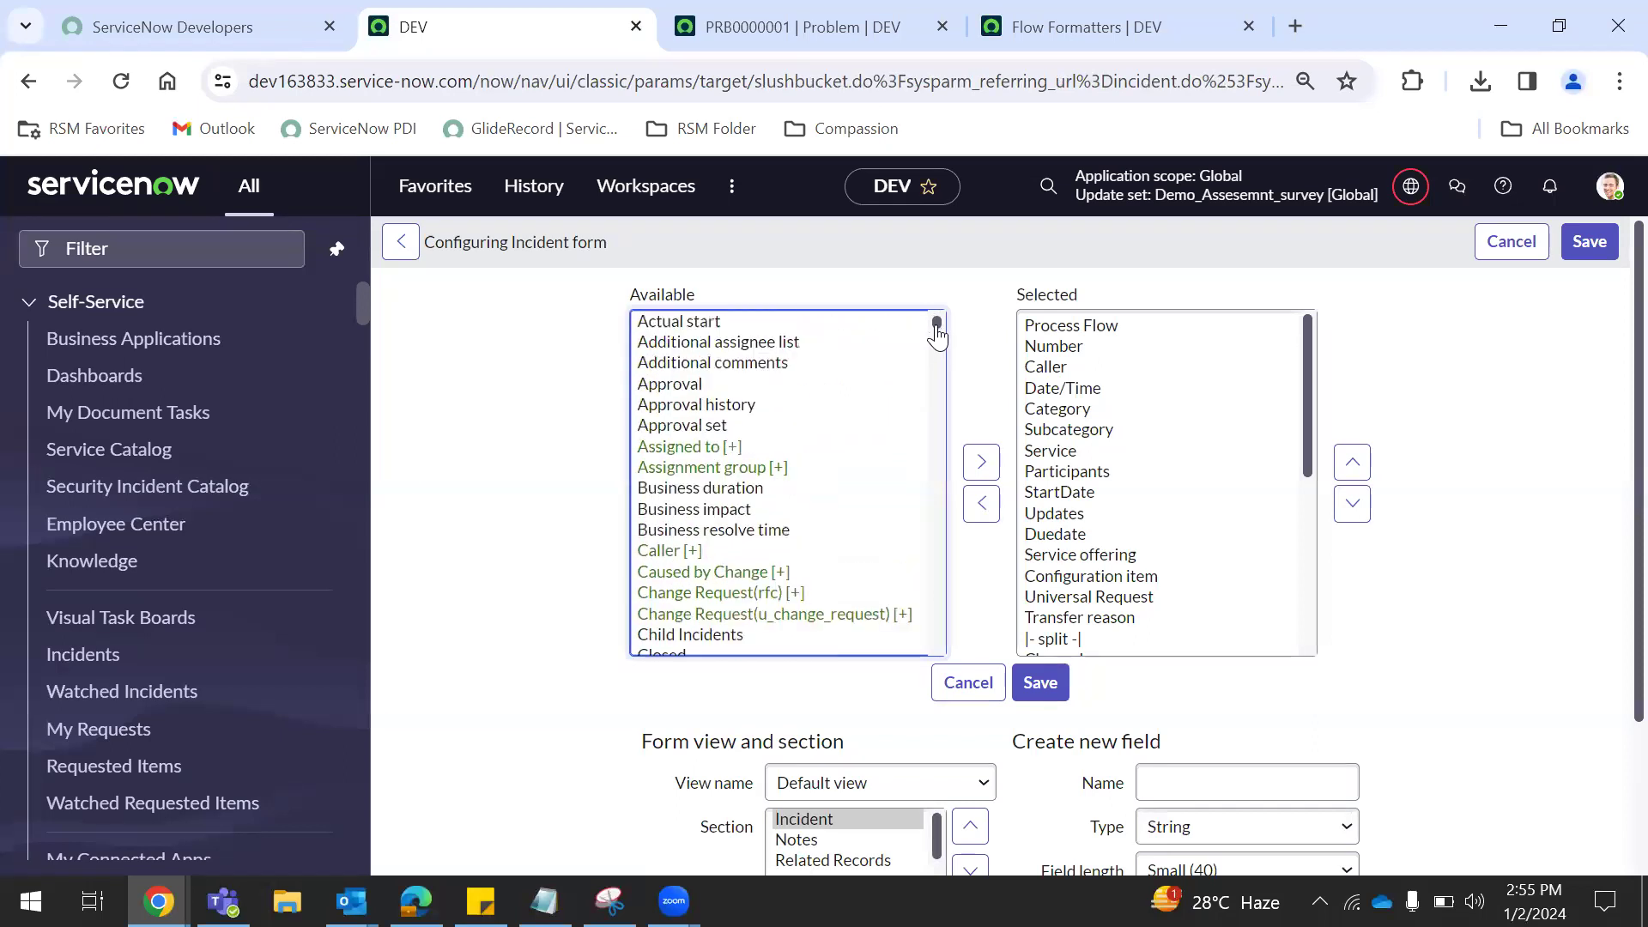
{"action": "left_click_drag", "start_coordinate": [937, 325], "coordinate": [937, 390]}
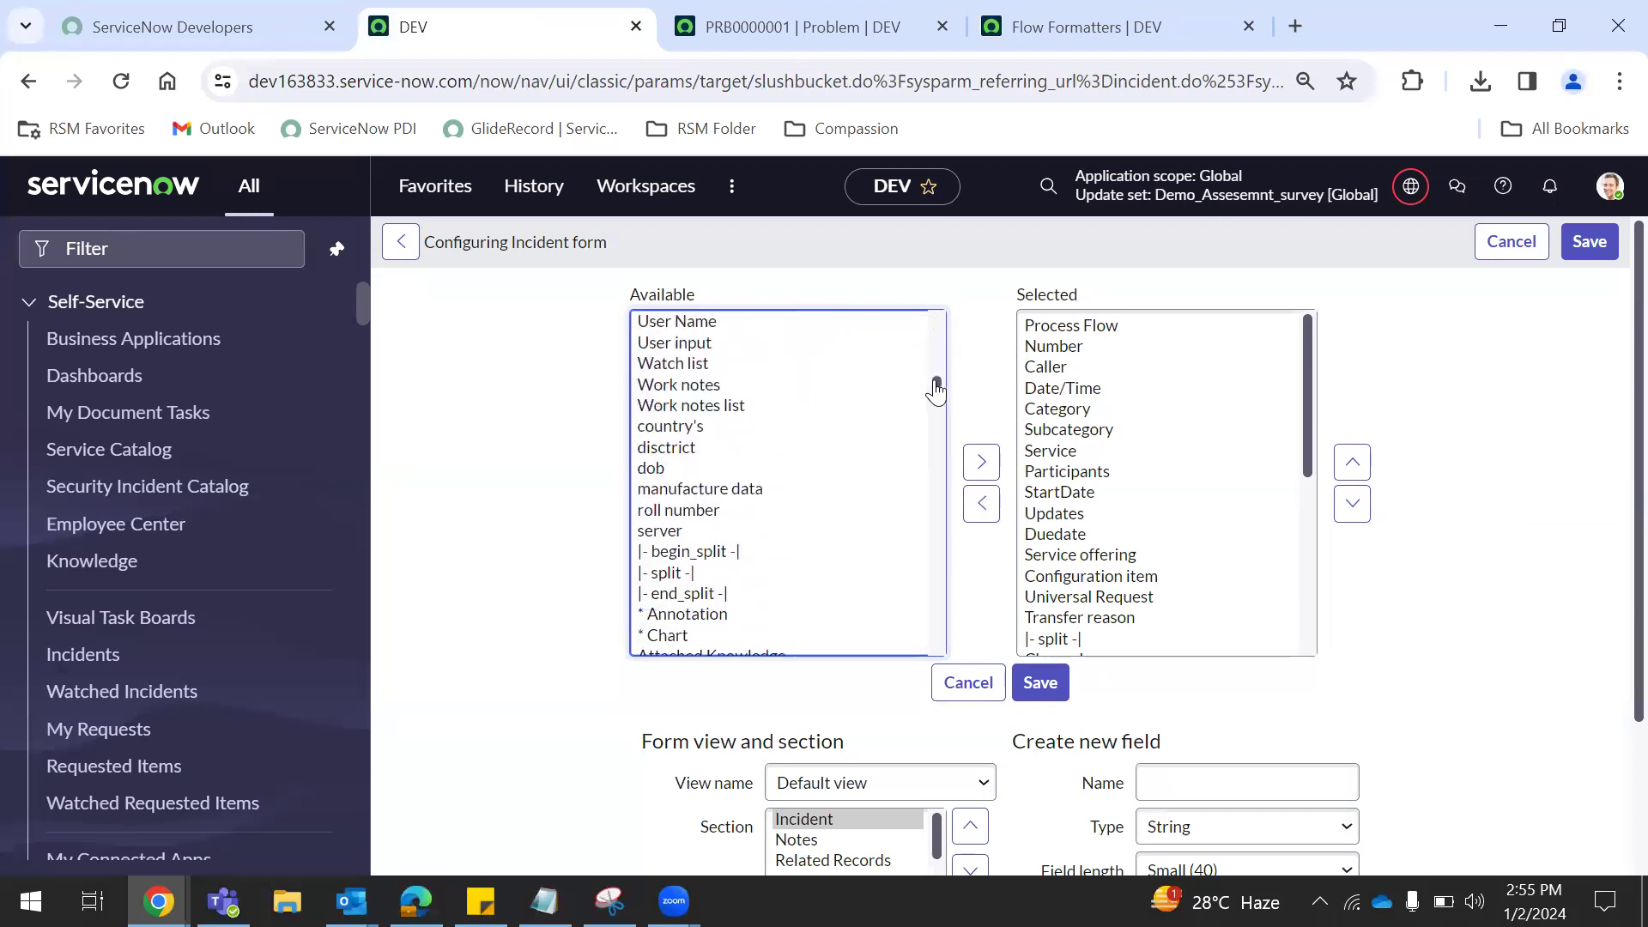
{"action": "left_click", "coordinate": [711, 556]}
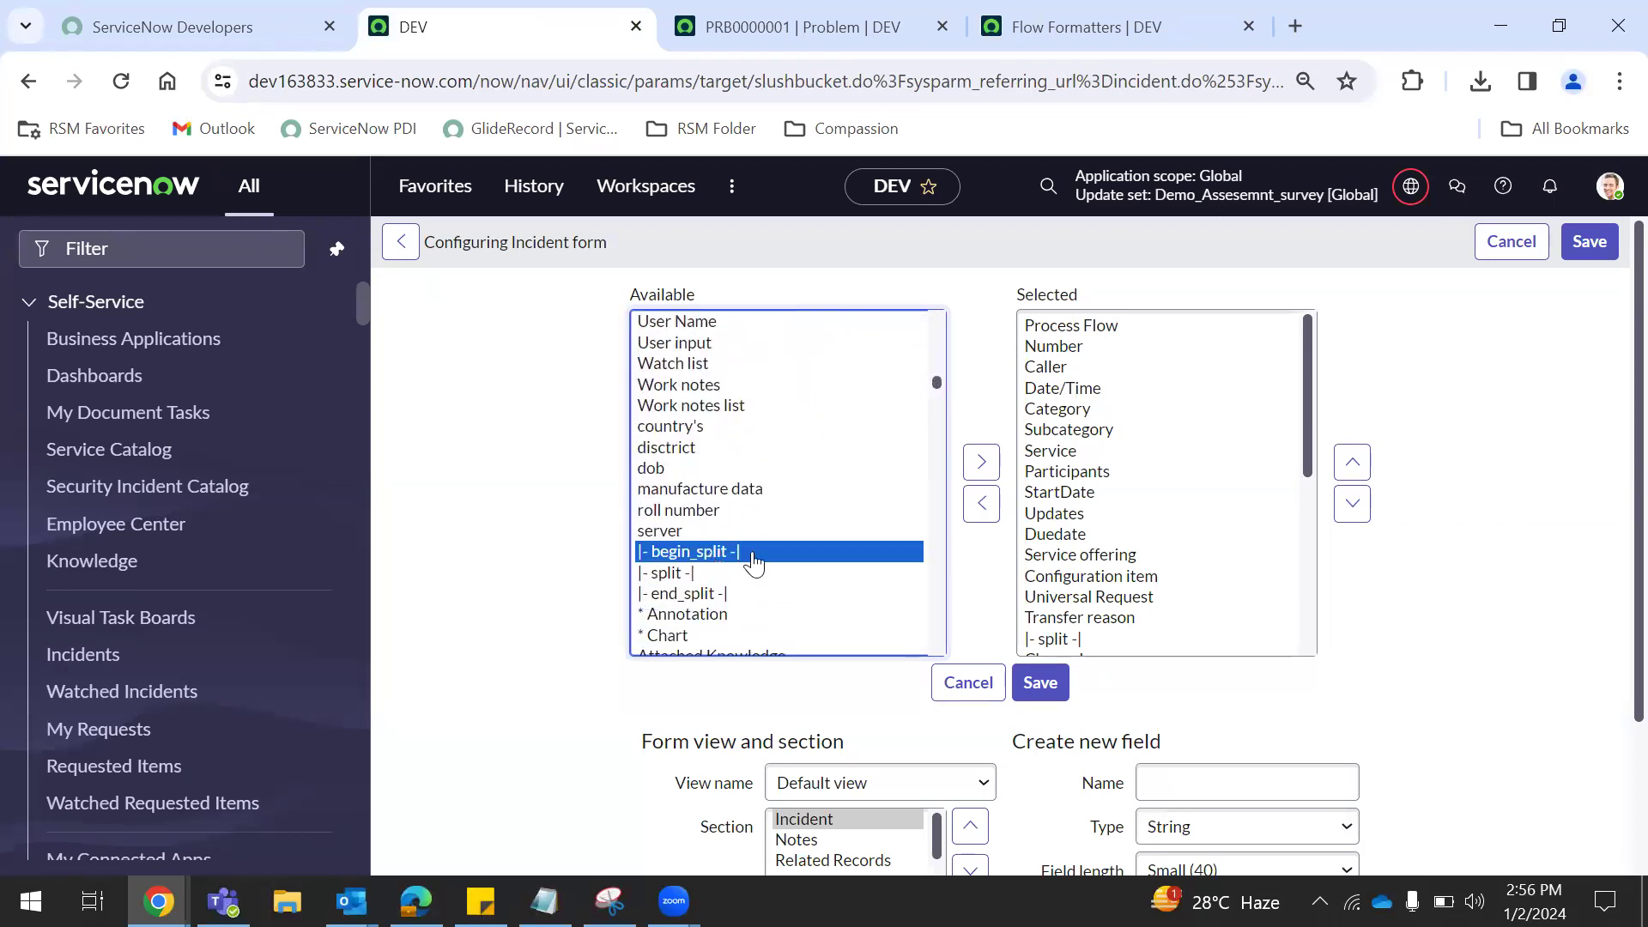
{"action": "left_click", "coordinate": [981, 462]}
Step: Move |- begin_split -| between Process Flow and Number in the selected Incident form fields and save the layout
{"action": "left_click", "coordinate": [1352, 462]}
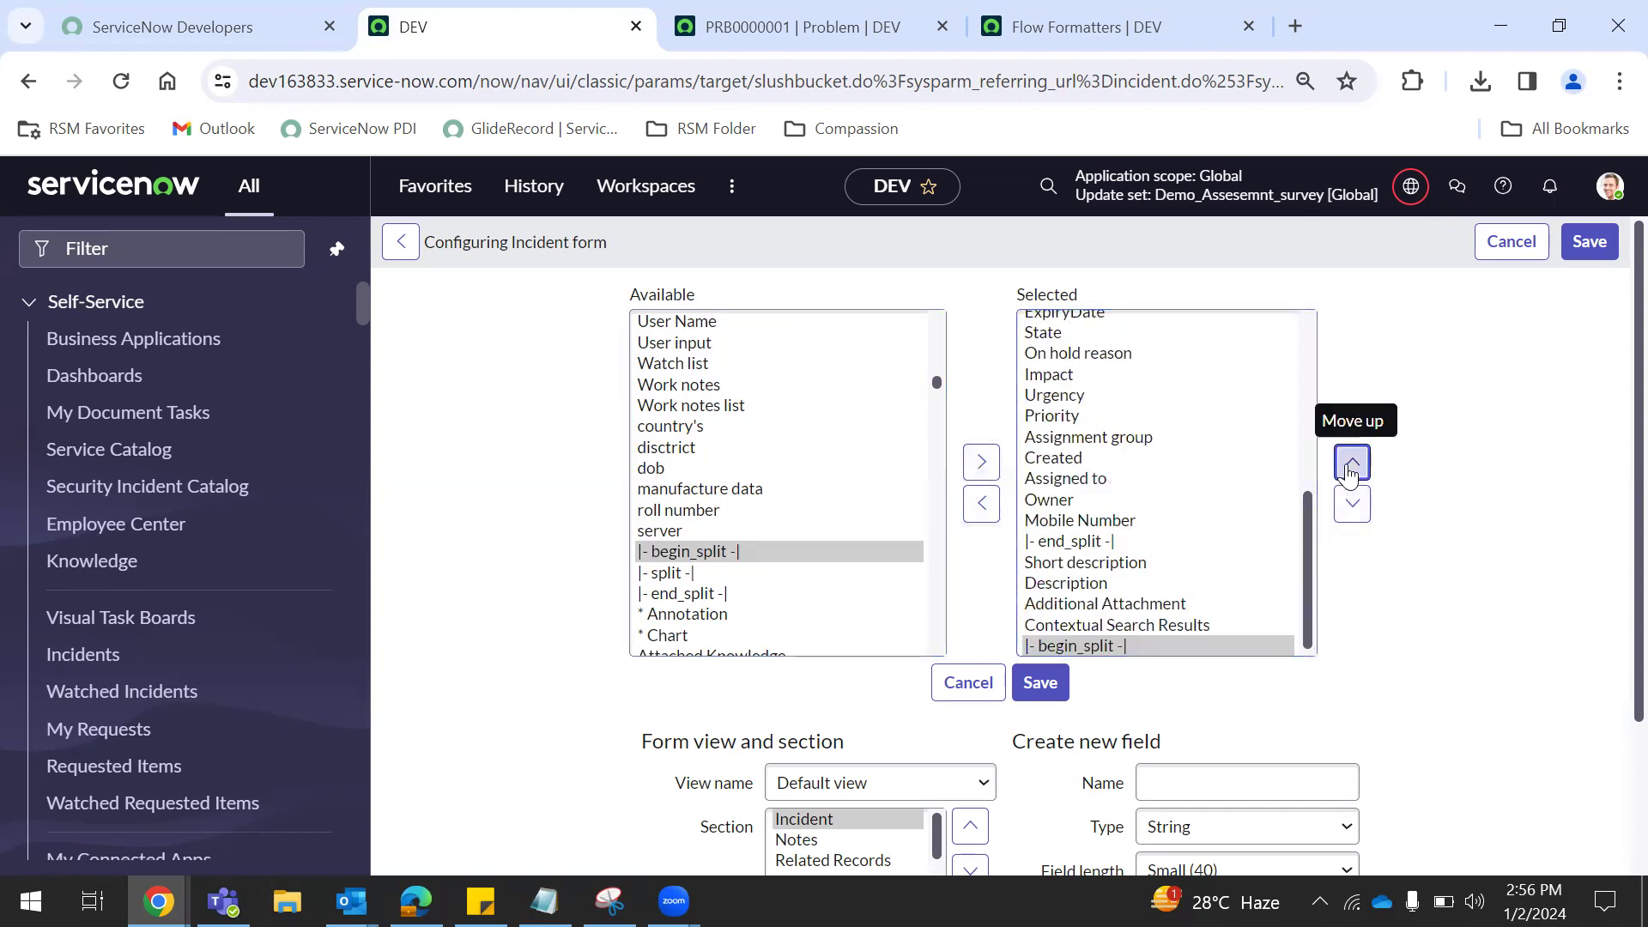
{"action": "left_click", "coordinate": [1352, 462]}
{"action": "left_click", "coordinate": [1352, 462]}
{"action": "left_click", "coordinate": [1352, 462]}
{"action": "left_click", "coordinate": [1352, 461]}
{"action": "left_click", "coordinate": [1352, 462]}
{"action": "left_click", "coordinate": [1352, 462]}
{"action": "triple_click", "coordinate": [1352, 461]}
{"action": "triple_click", "coordinate": [1352, 462]}
{"action": "double_click", "coordinate": [1352, 462]}
{"action": "triple_click", "coordinate": [1352, 462]}
{"action": "left_click", "coordinate": [1352, 462]}
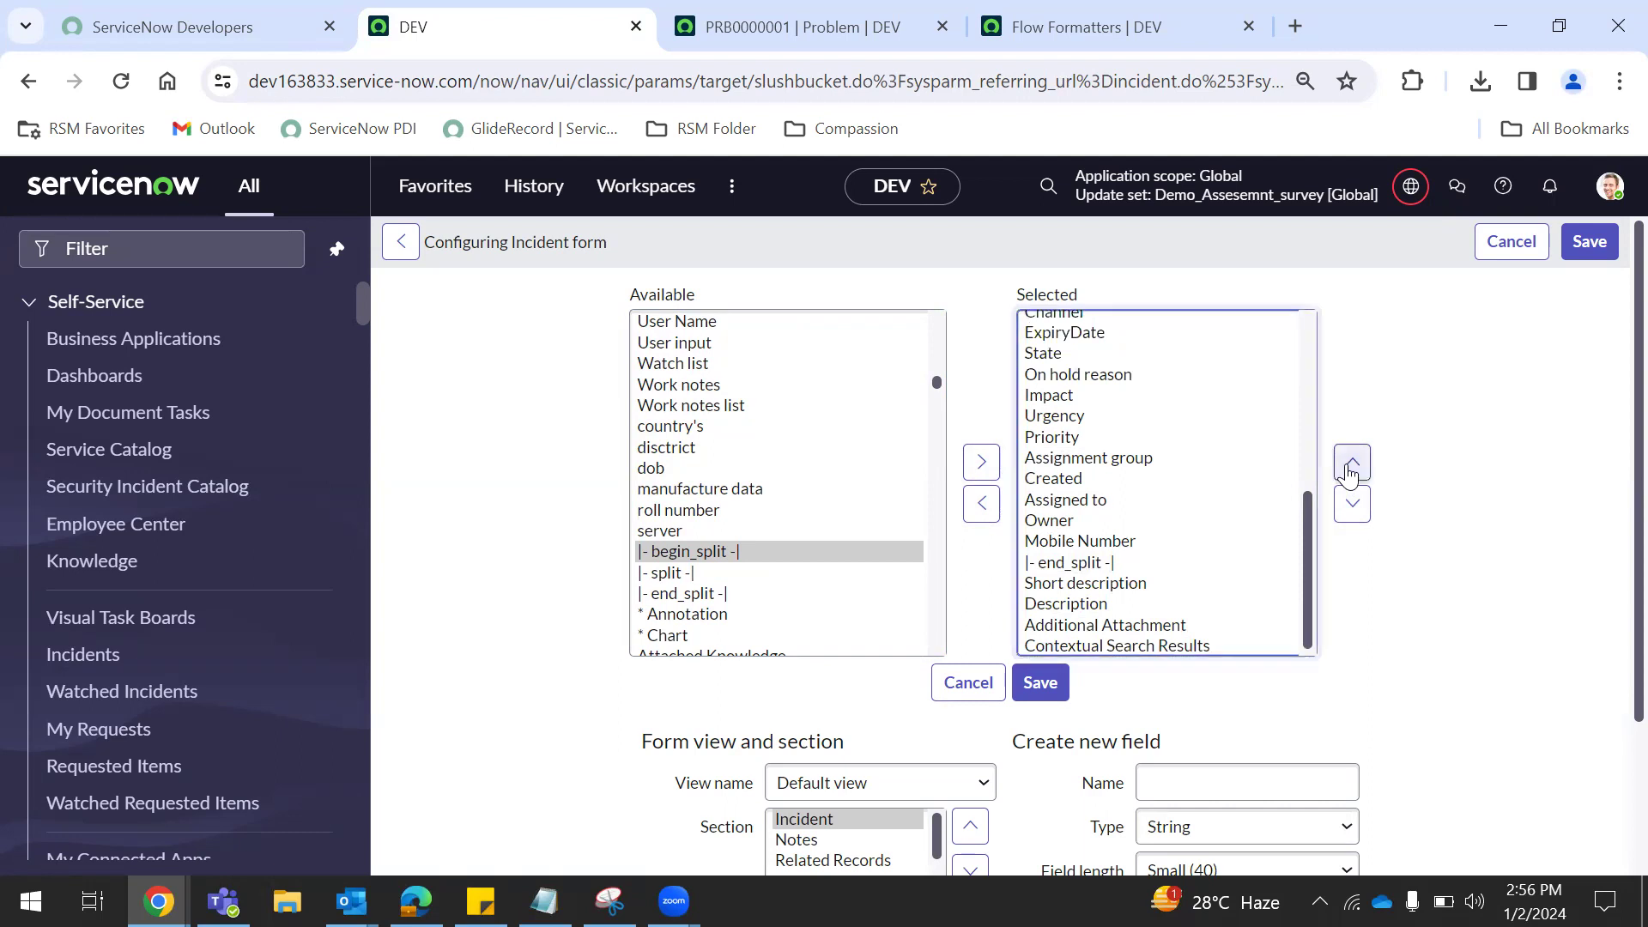
{"action": "left_click_drag", "start_coordinate": [1312, 587], "coordinate": [1329, 331]}
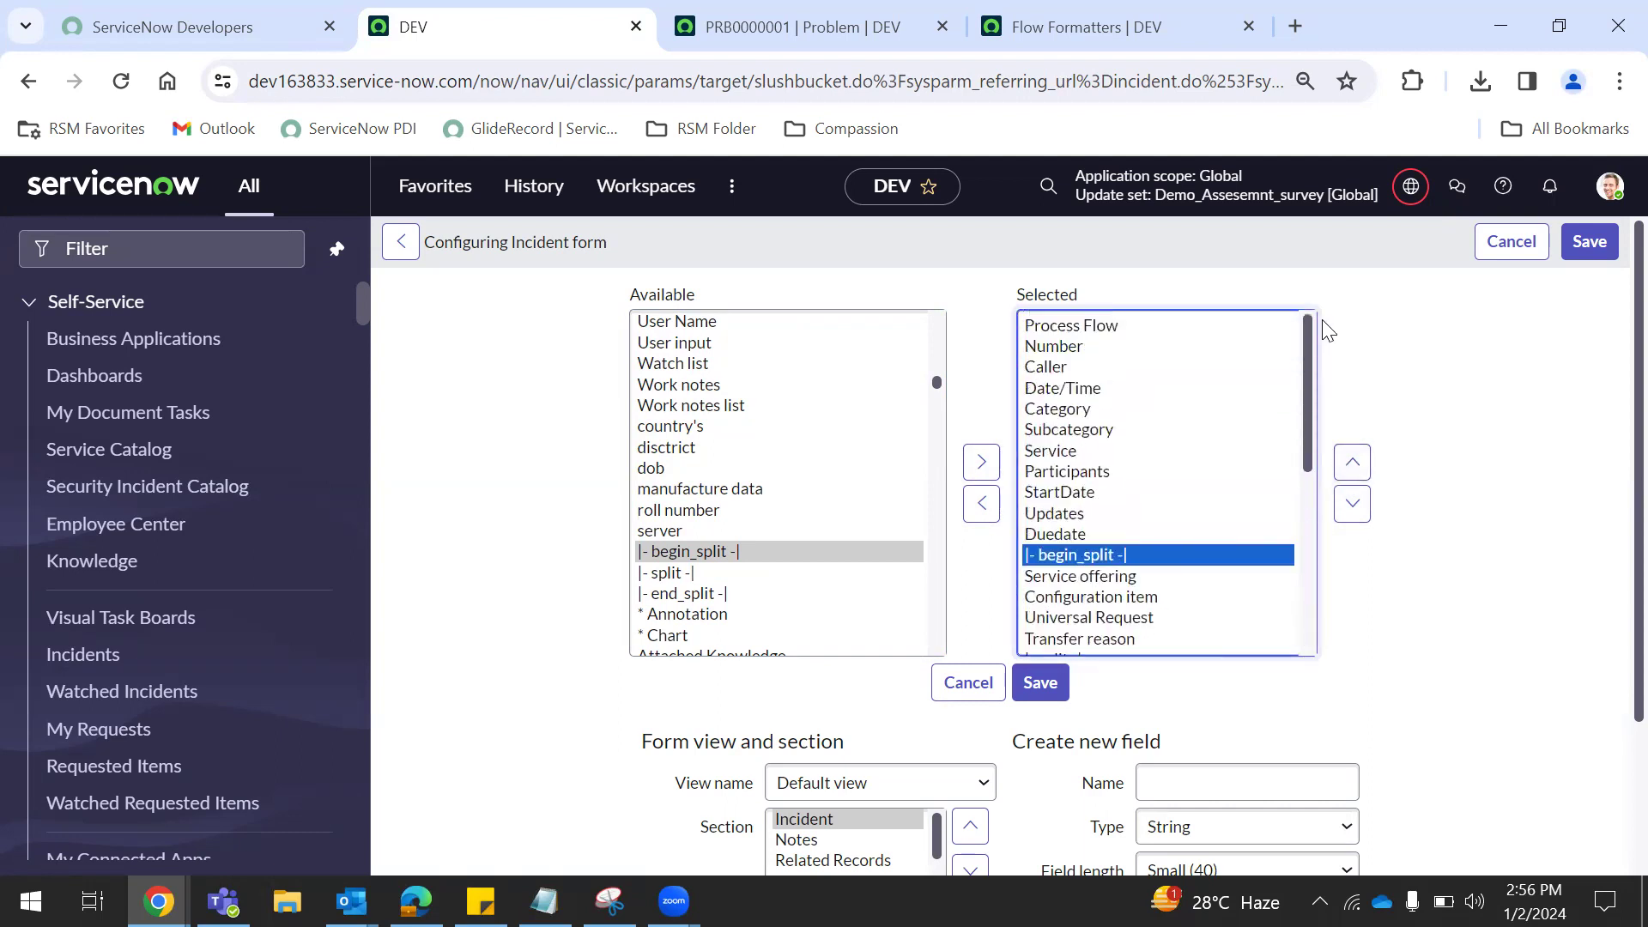
{"action": "left_click", "coordinate": [1352, 462]}
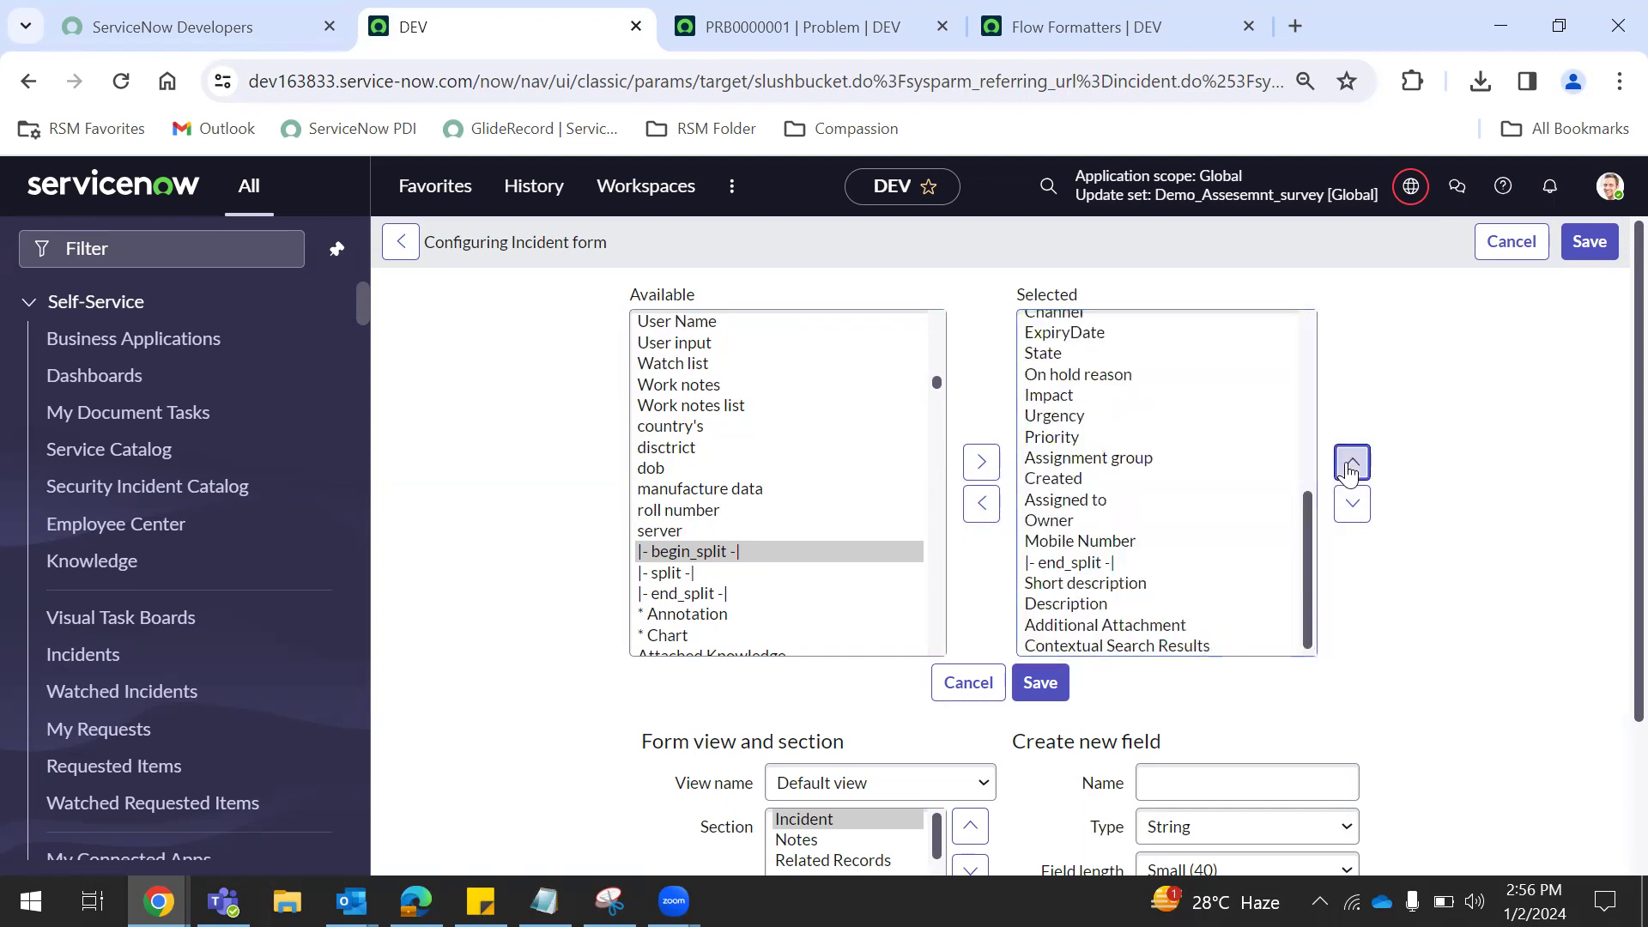
{"action": "left_click", "coordinate": [1350, 464]}
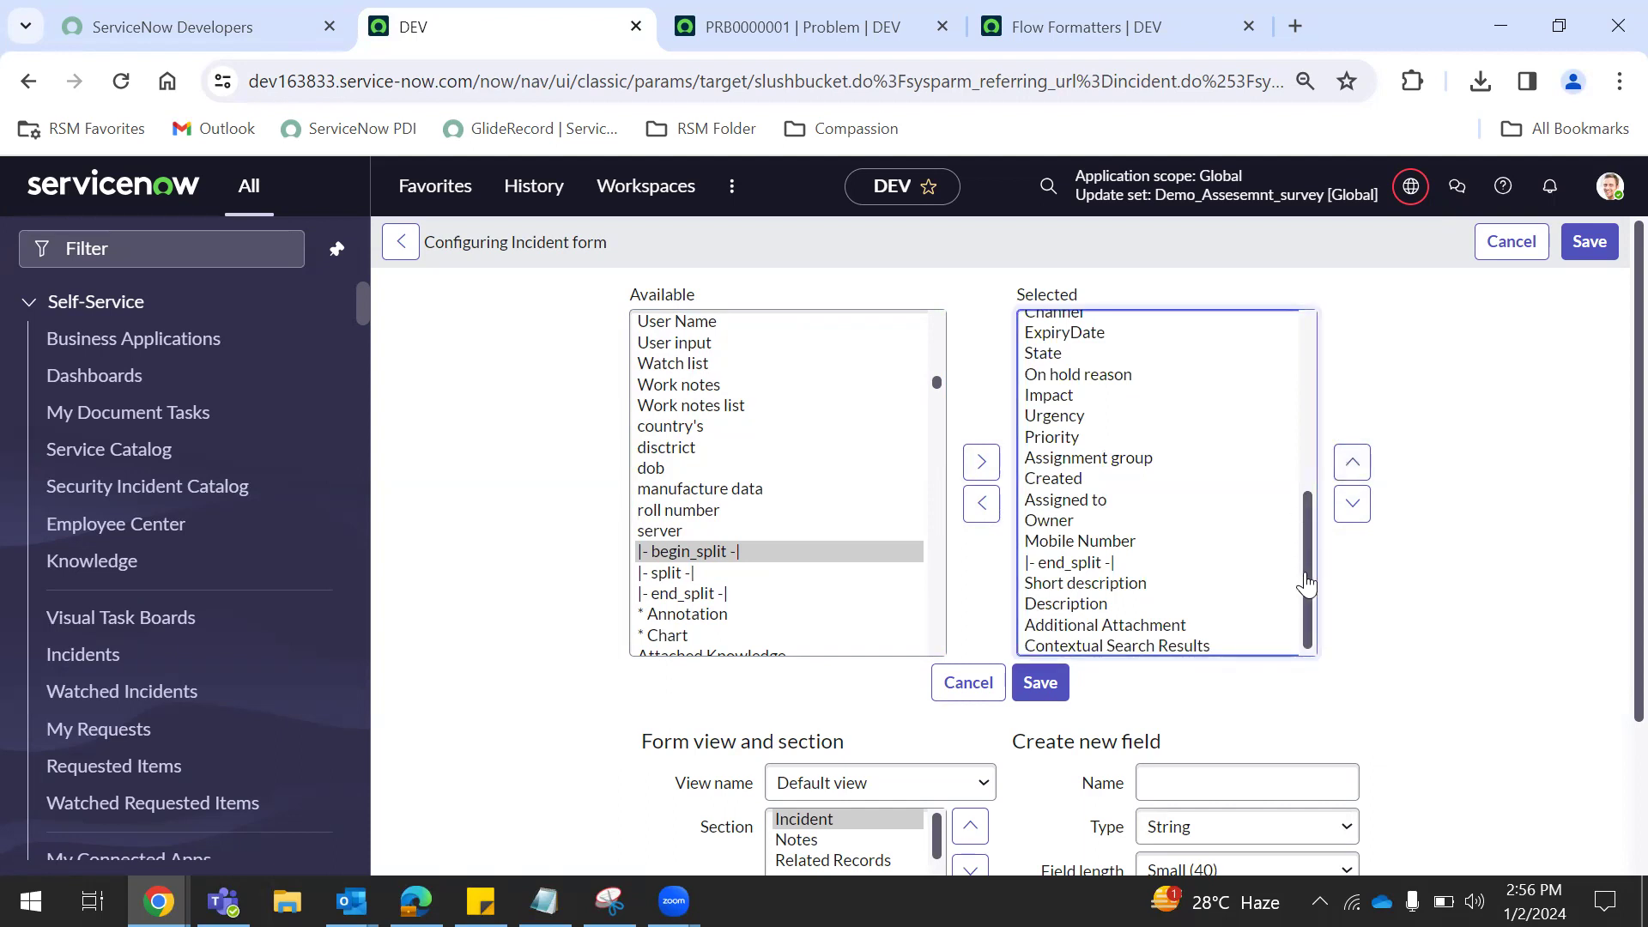
{"action": "left_click_drag", "start_coordinate": [1309, 589], "coordinate": [1306, 326]}
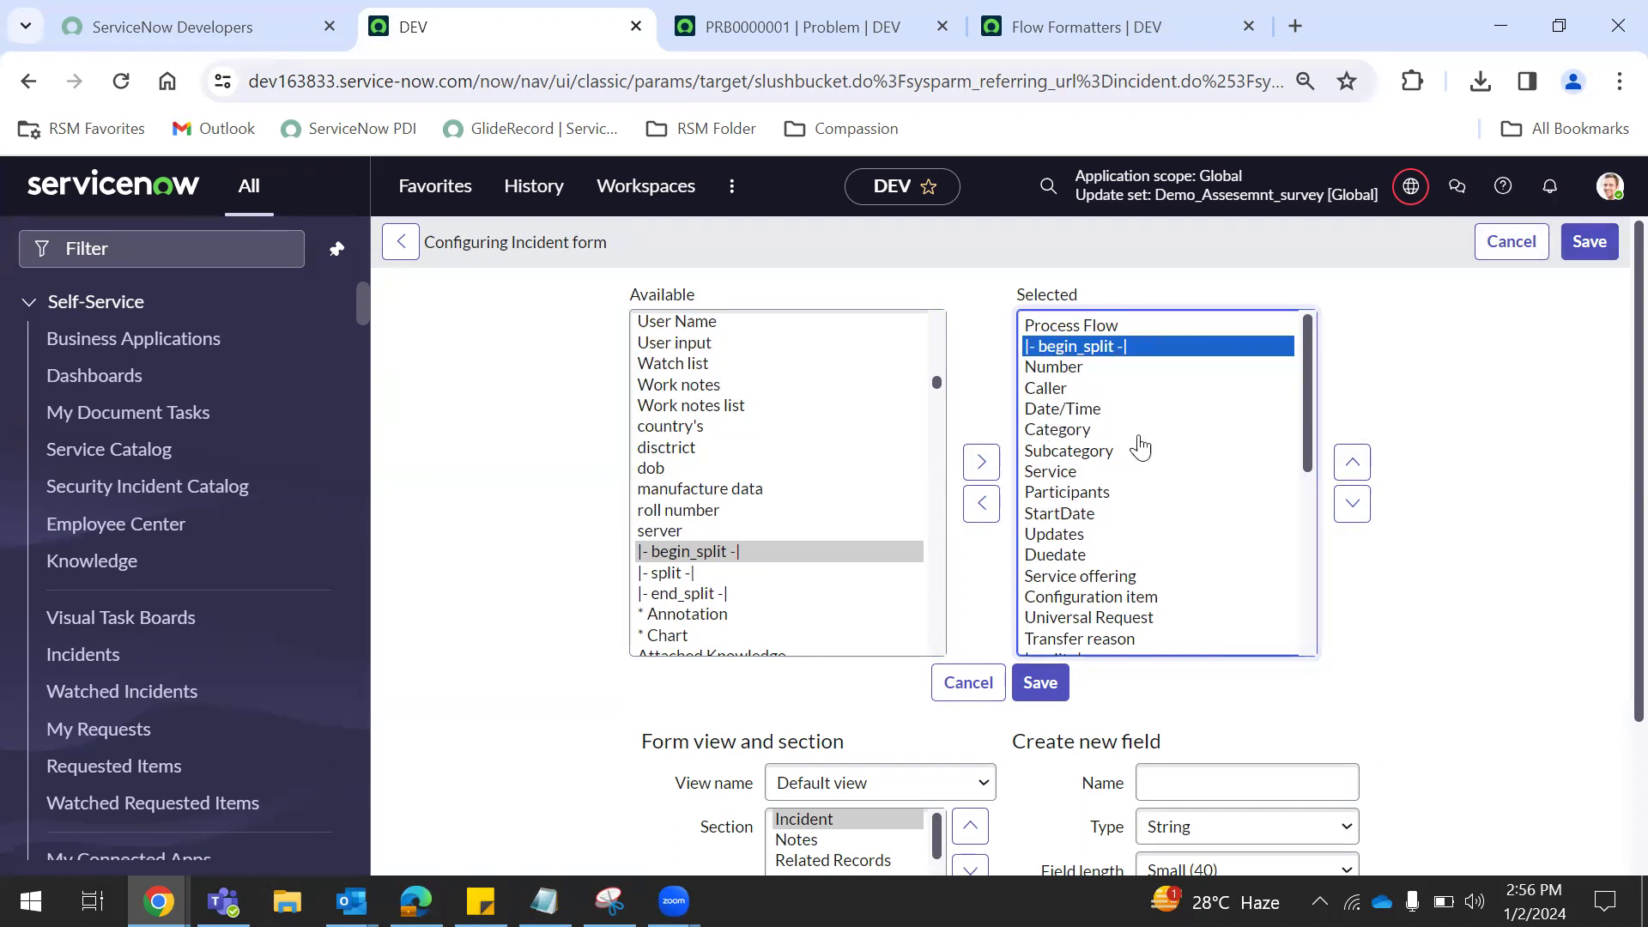
{"action": "left_click", "coordinate": [1591, 248]}
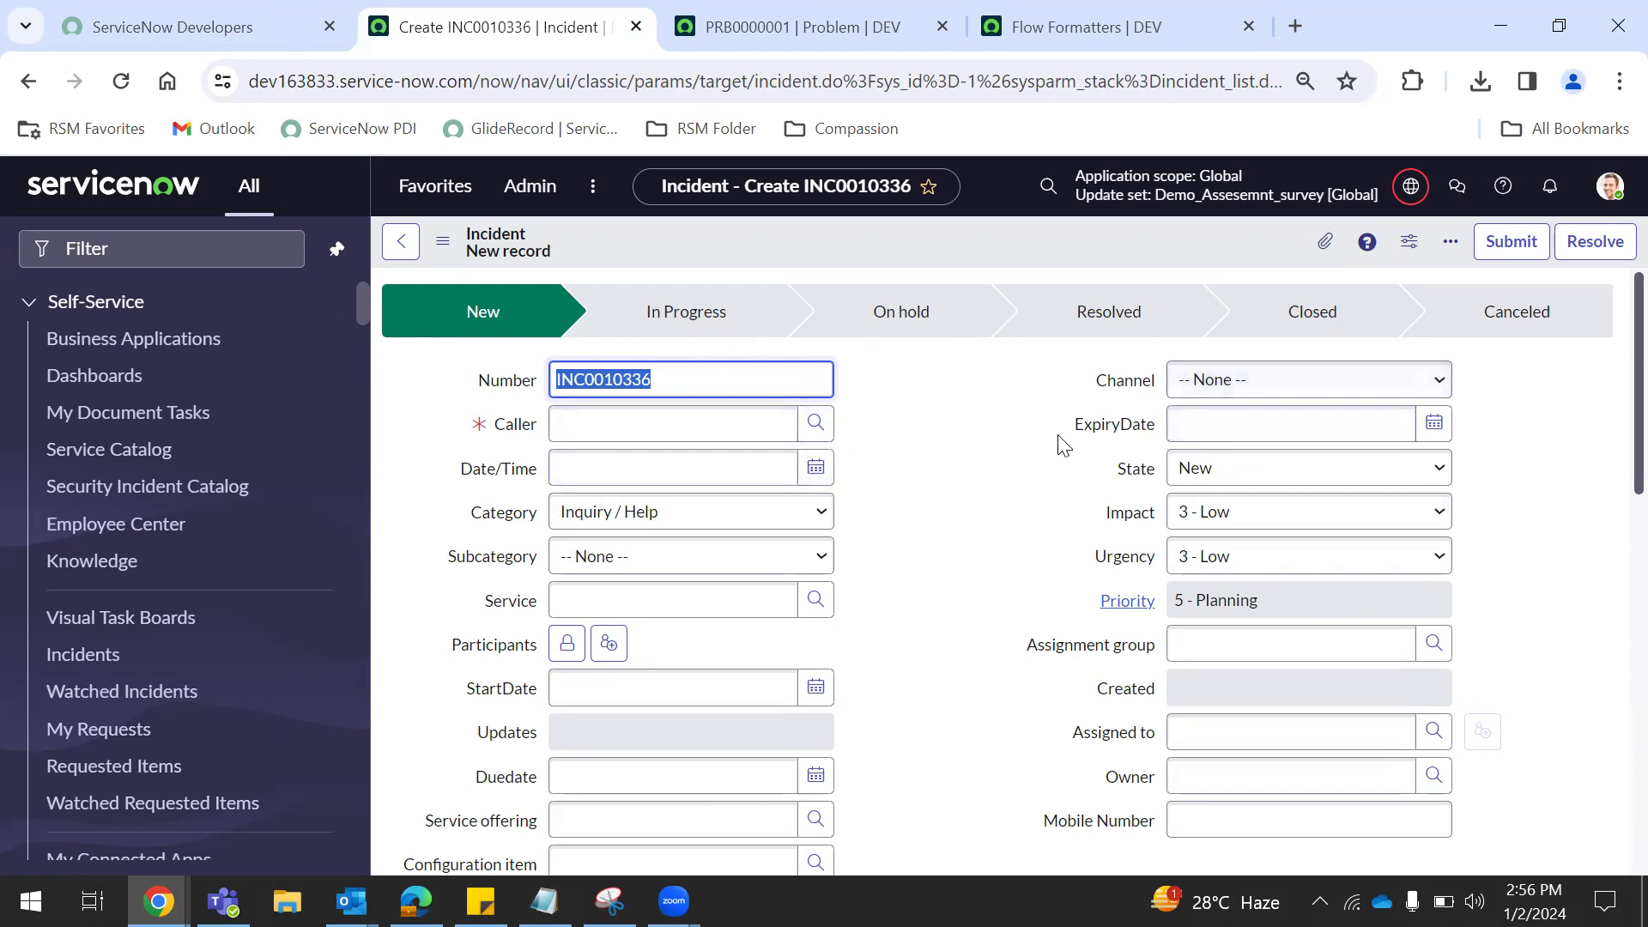
Step: Choose a caller for the new incident, enter "test" as both short description and description, and save the record
{"action": "left_click", "coordinate": [1247, 470]}
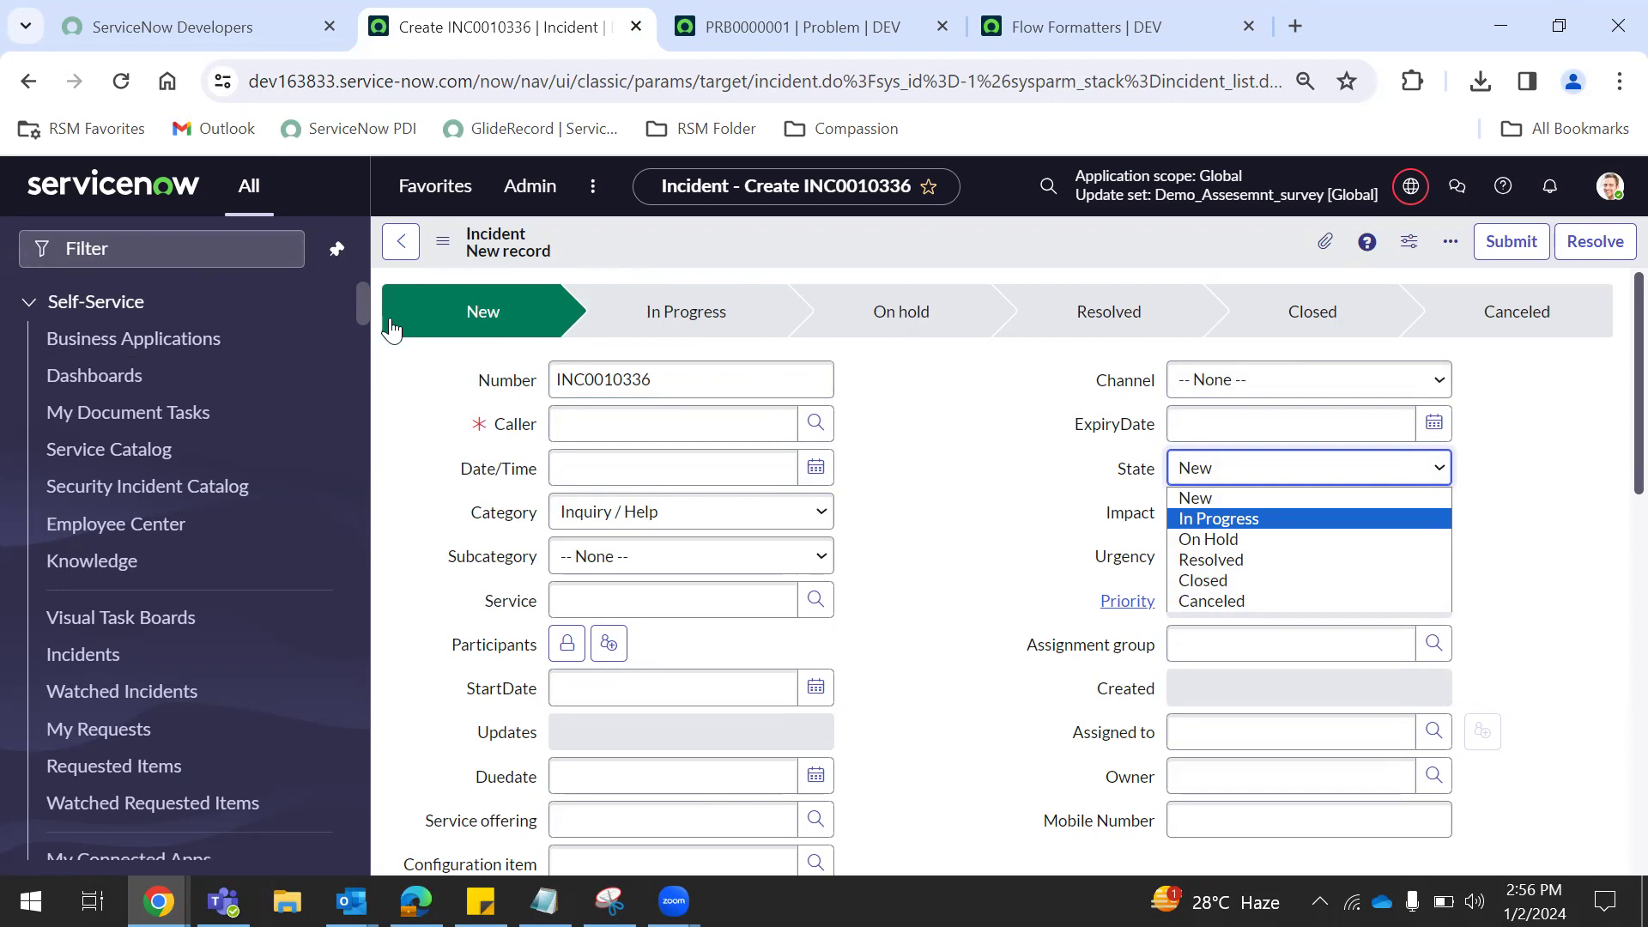
{"action": "left_click", "coordinate": [669, 422]}
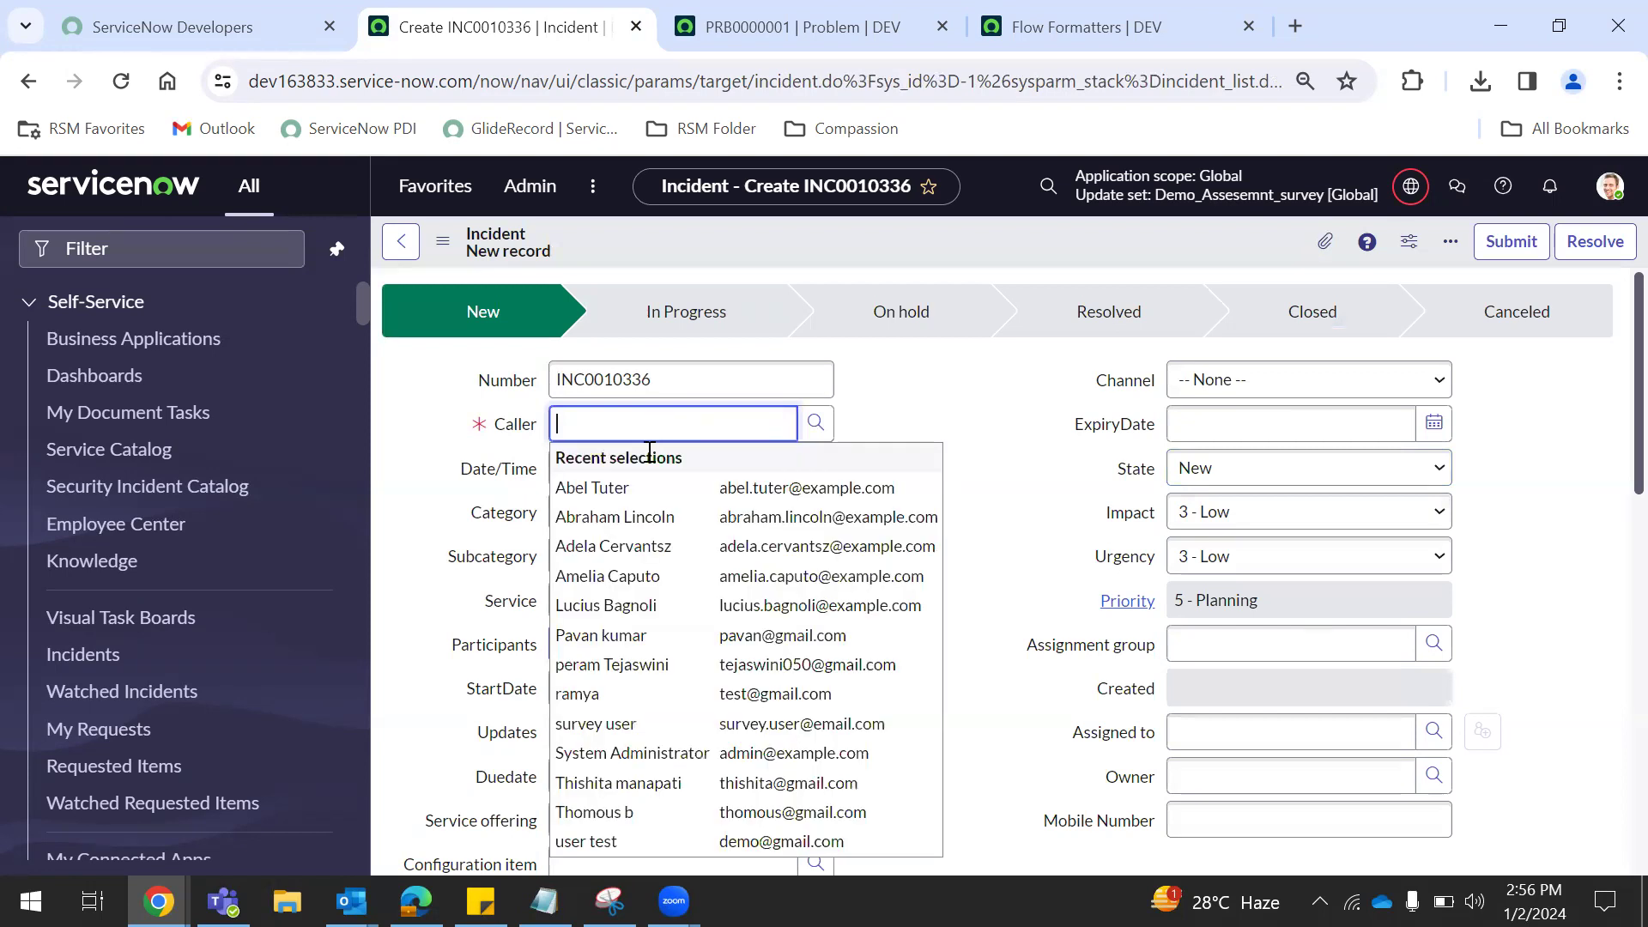
{"action": "left_click", "coordinate": [563, 522]}
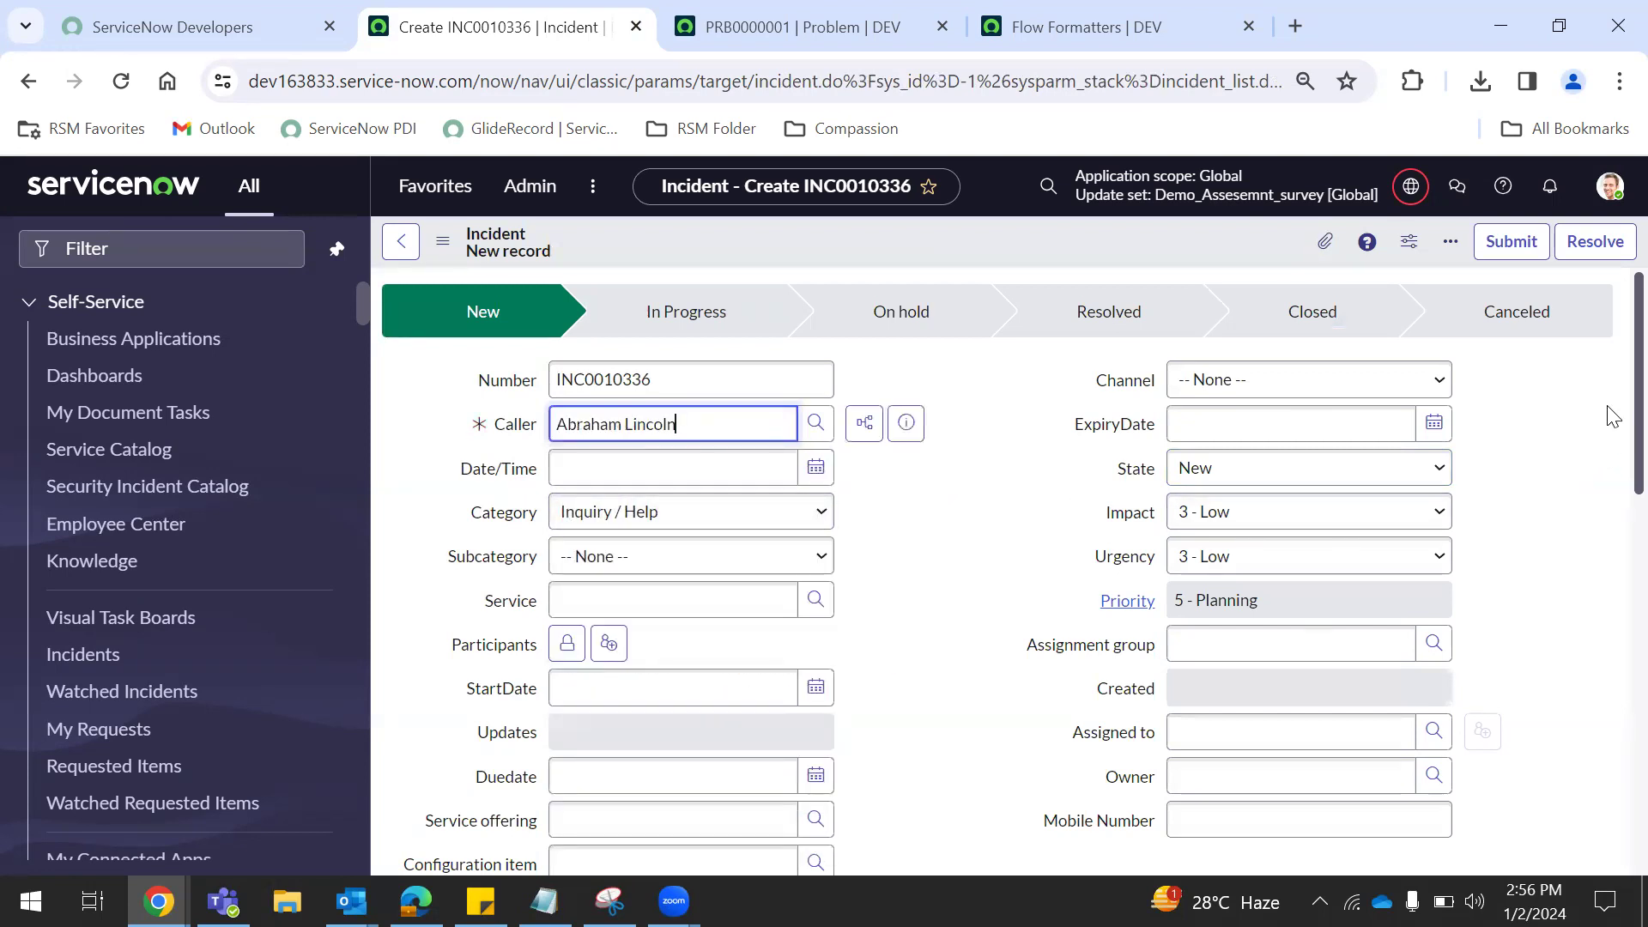
{"action": "scroll", "coordinate": [1593, 599], "scroll_direction": "down", "scroll_amount": 7}
{"action": "scroll", "coordinate": [1593, 592], "scroll_direction": "up", "scroll_amount": 2}
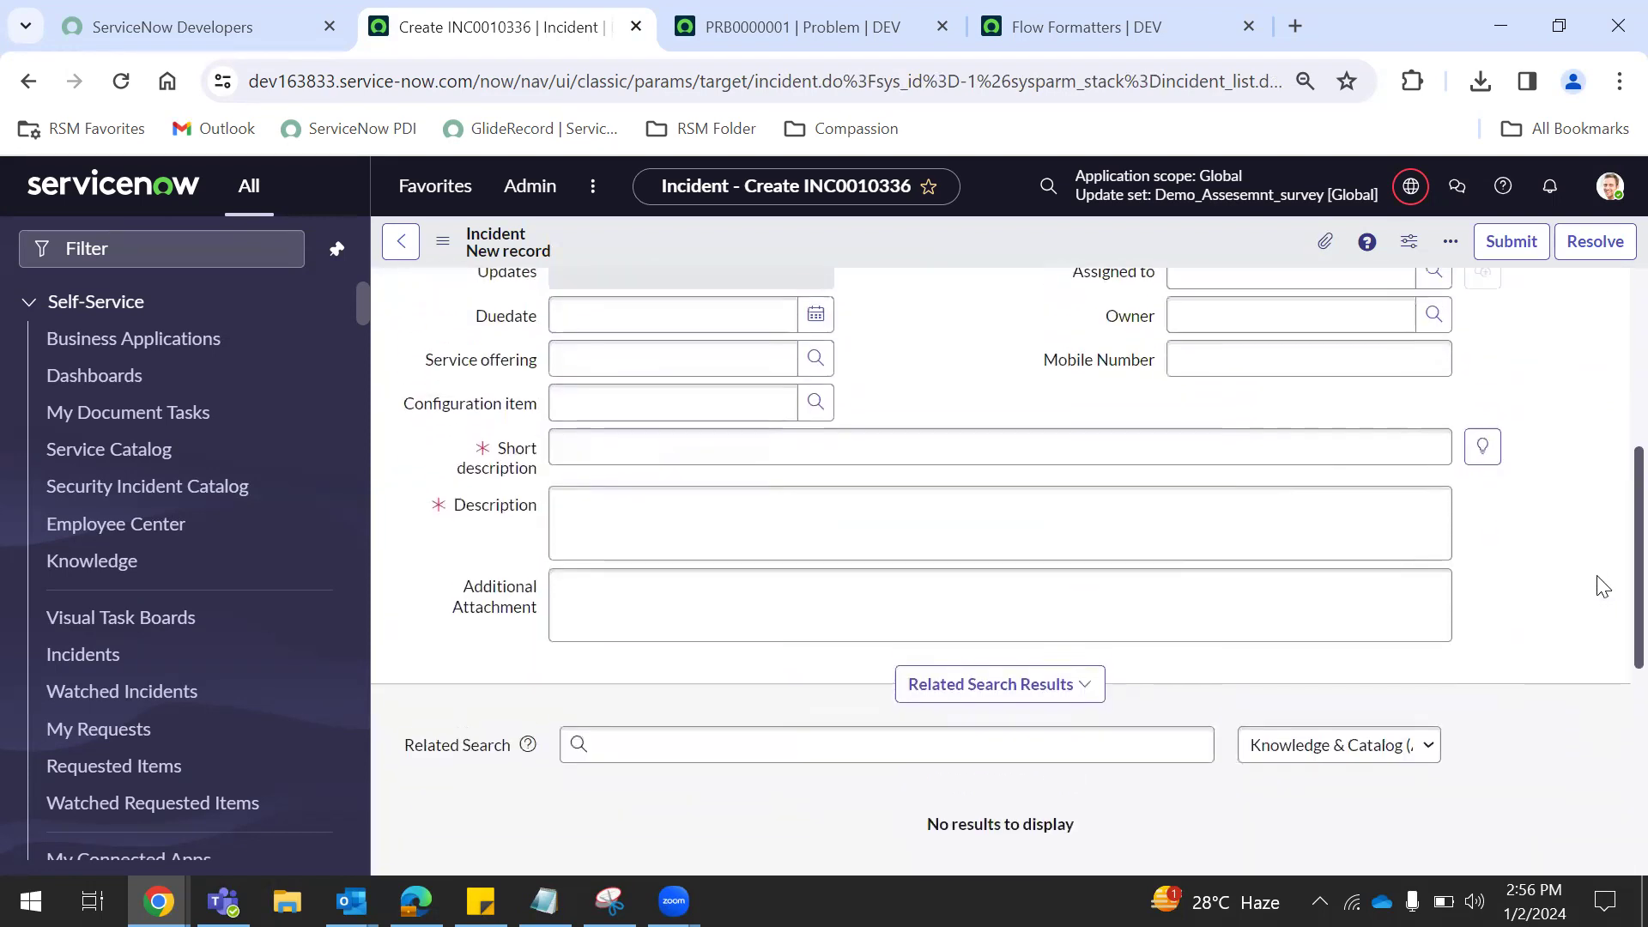
{"action": "left_click", "coordinate": [699, 453]}
{"action": "type", "text": "y"}
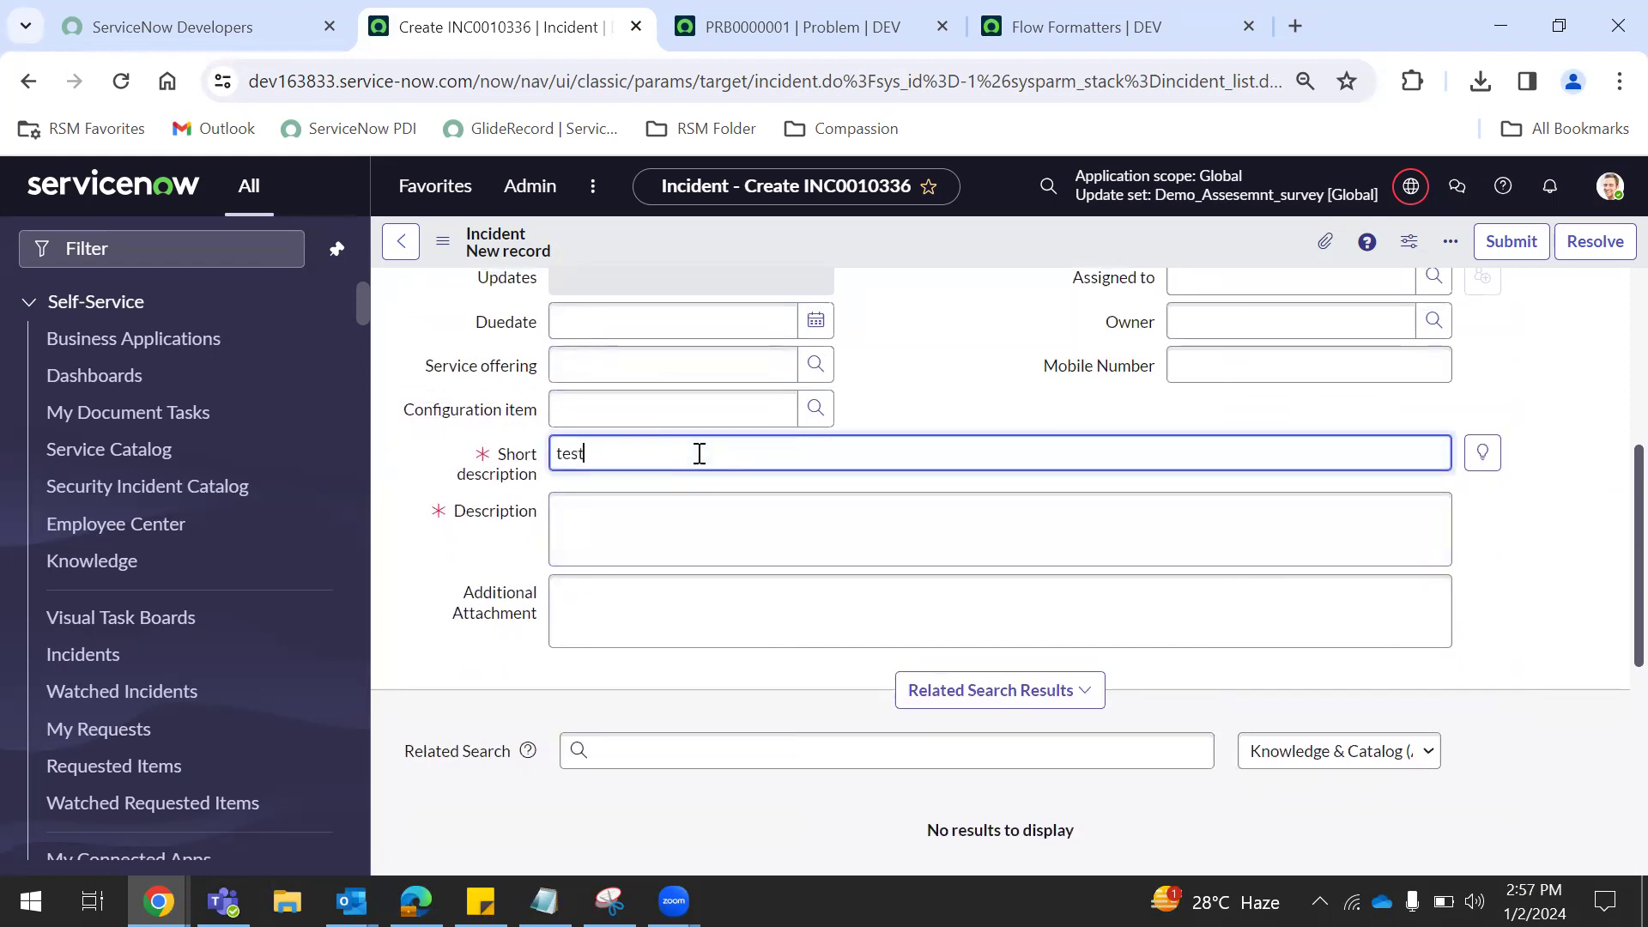
{"action": "left_click", "coordinate": [652, 543]}
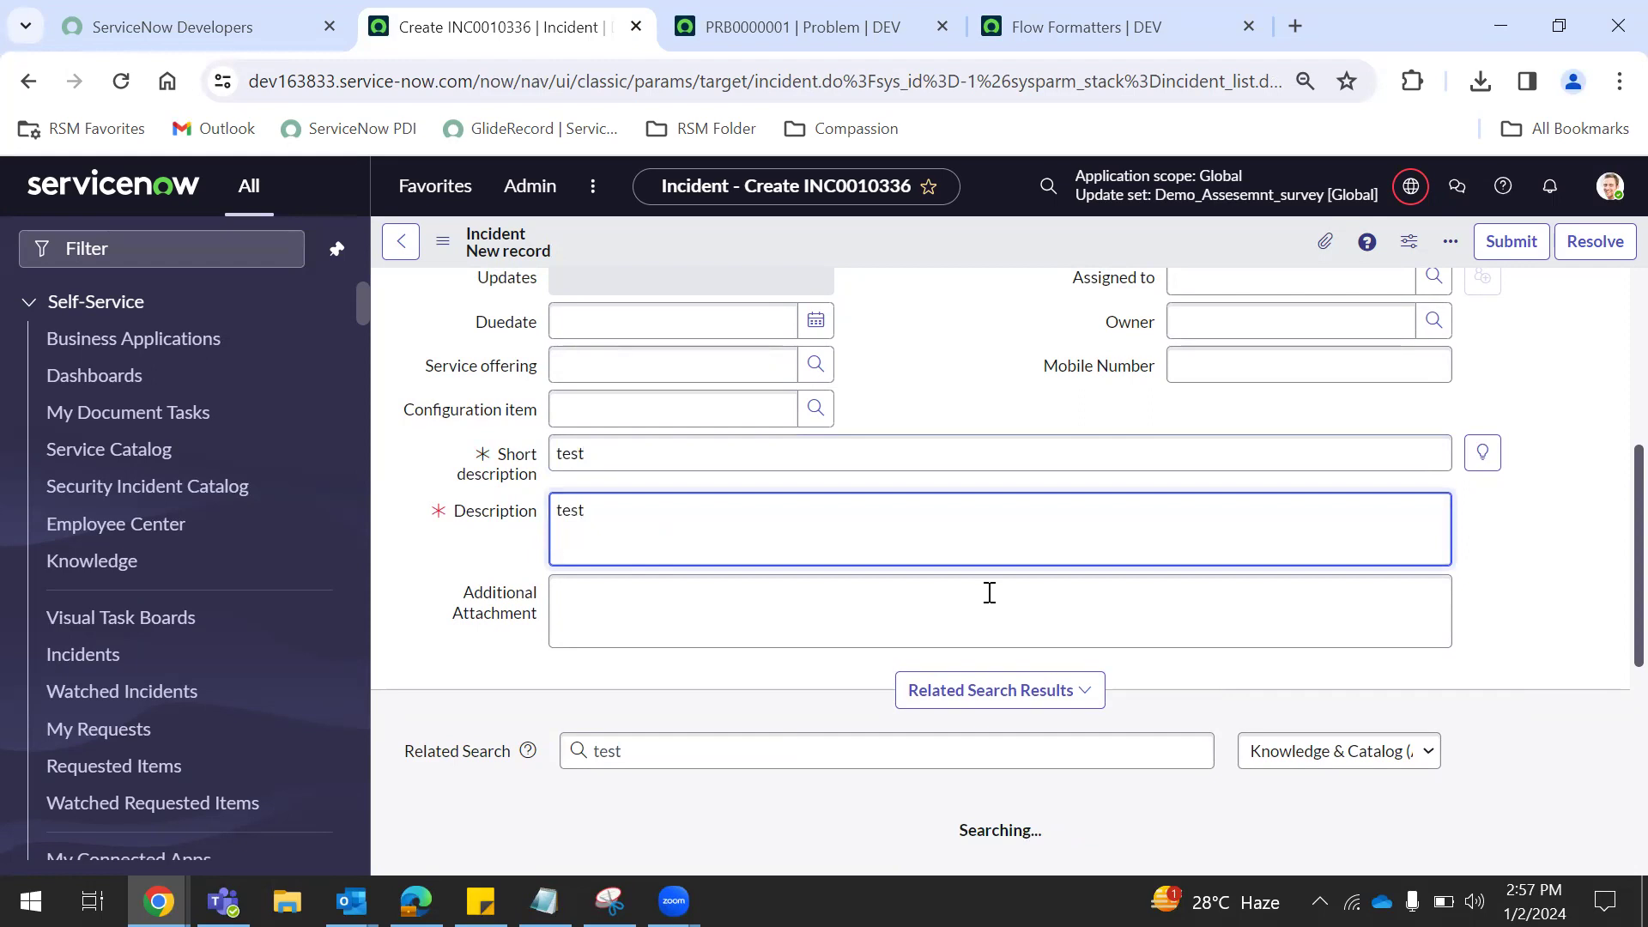
{"action": "scroll", "coordinate": [1607, 343], "scroll_direction": "up", "scroll_amount": 5}
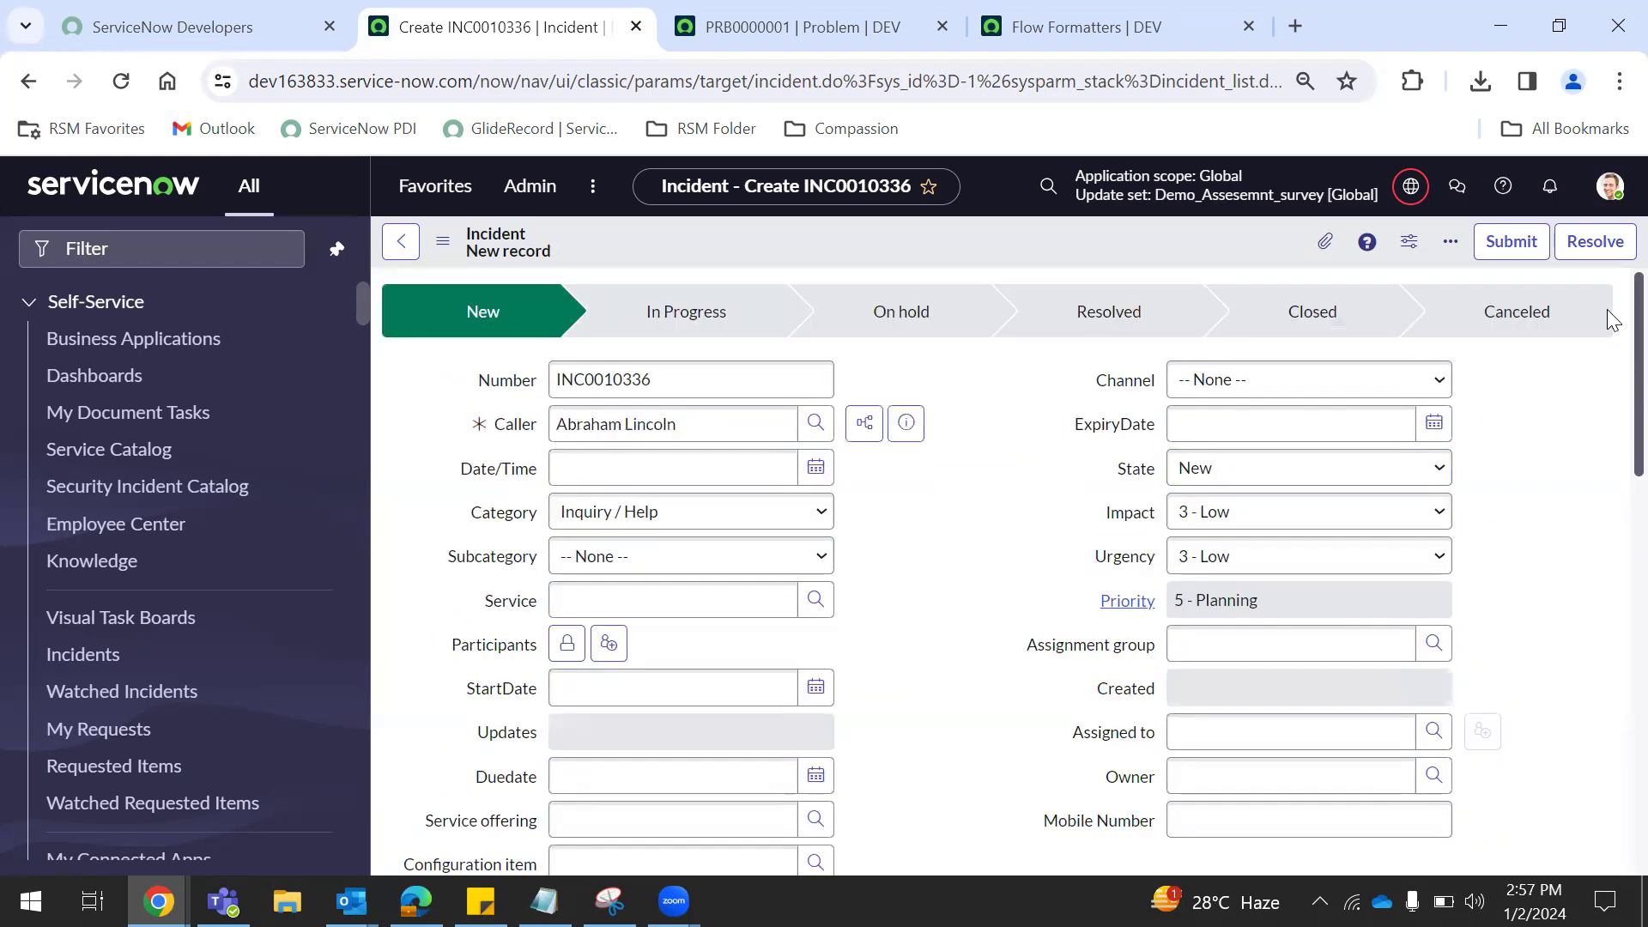
{"action": "right_click", "coordinate": [874, 247]}
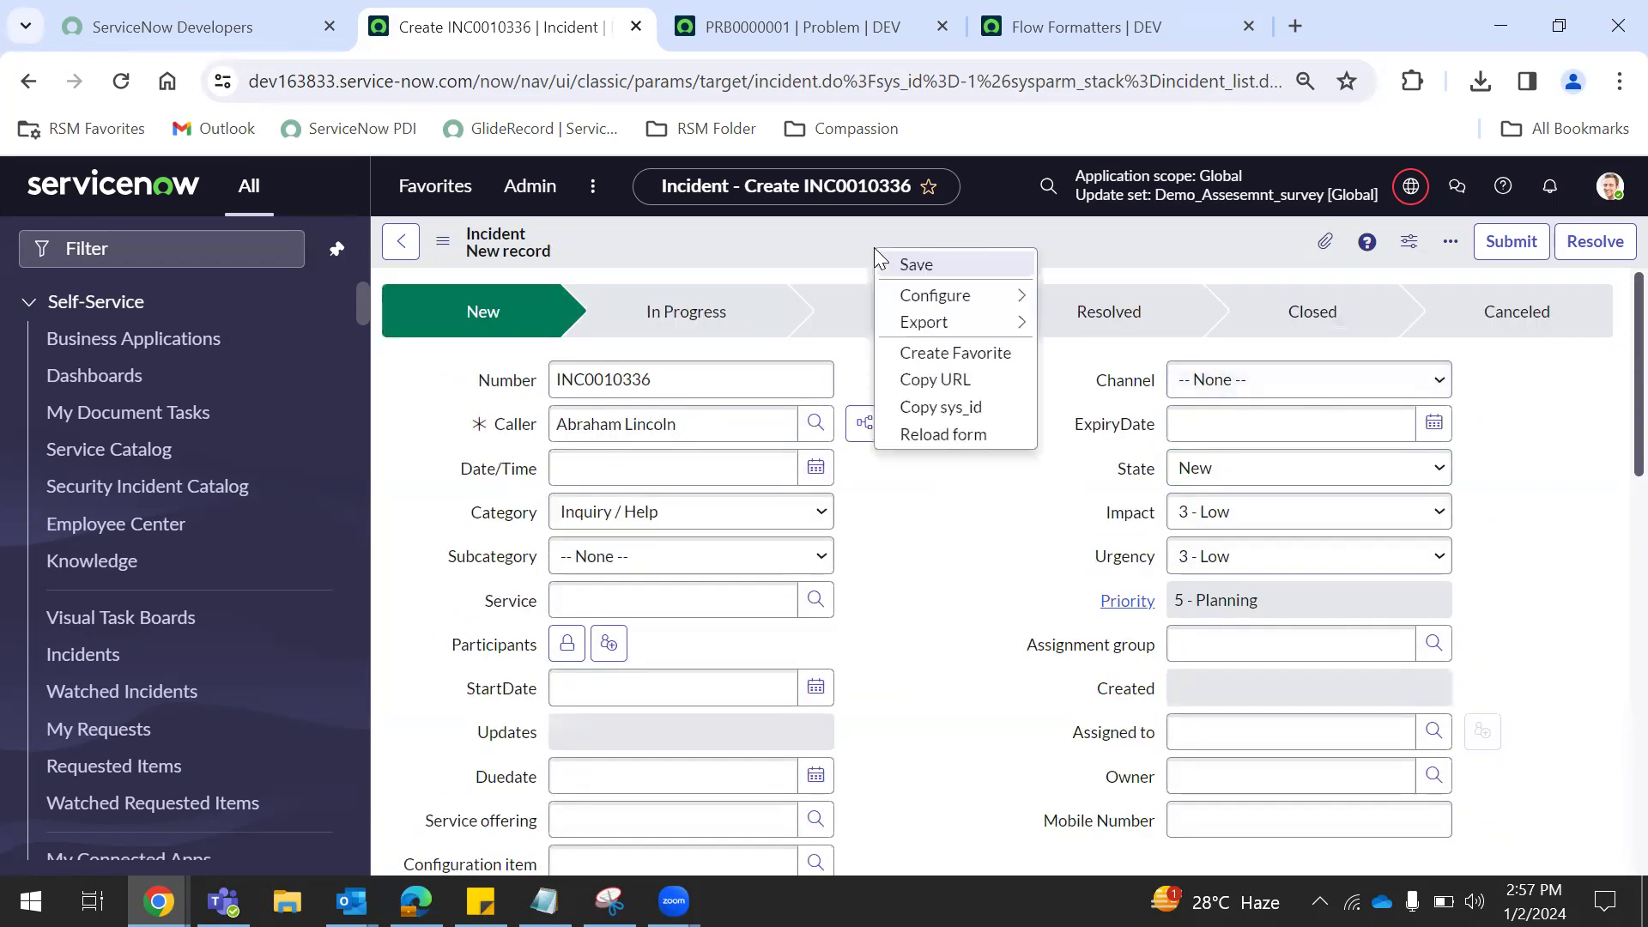
{"action": "left_click", "coordinate": [930, 264]}
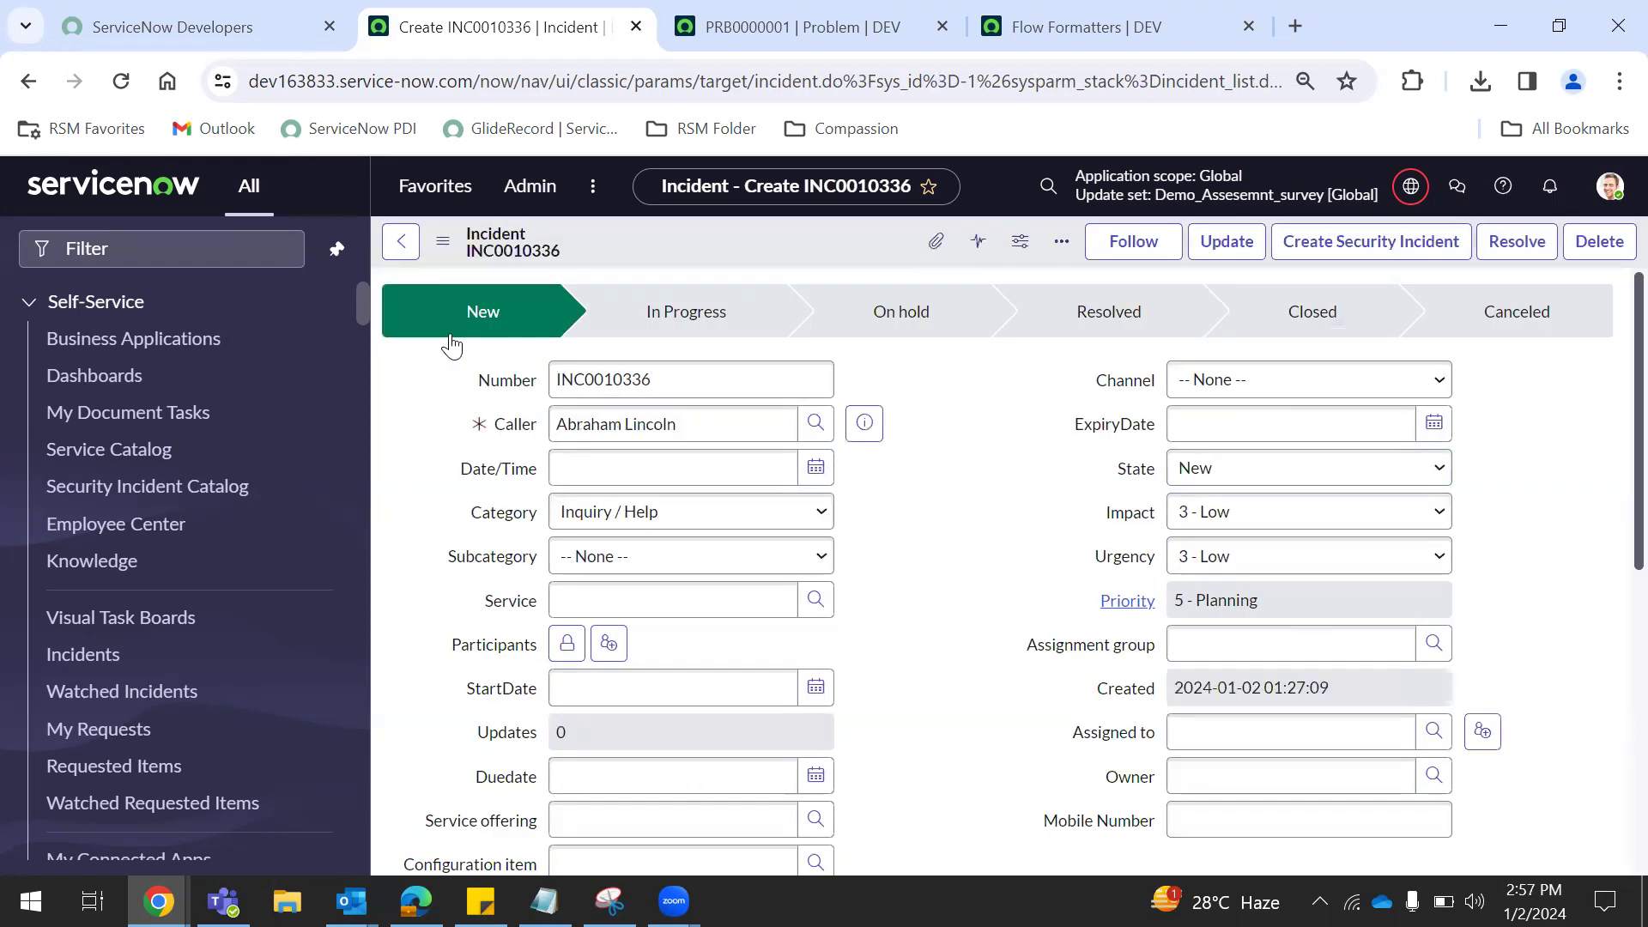
Step: Set the incident's State to In Progress and save the record
{"action": "left_click", "coordinate": [1270, 474]}
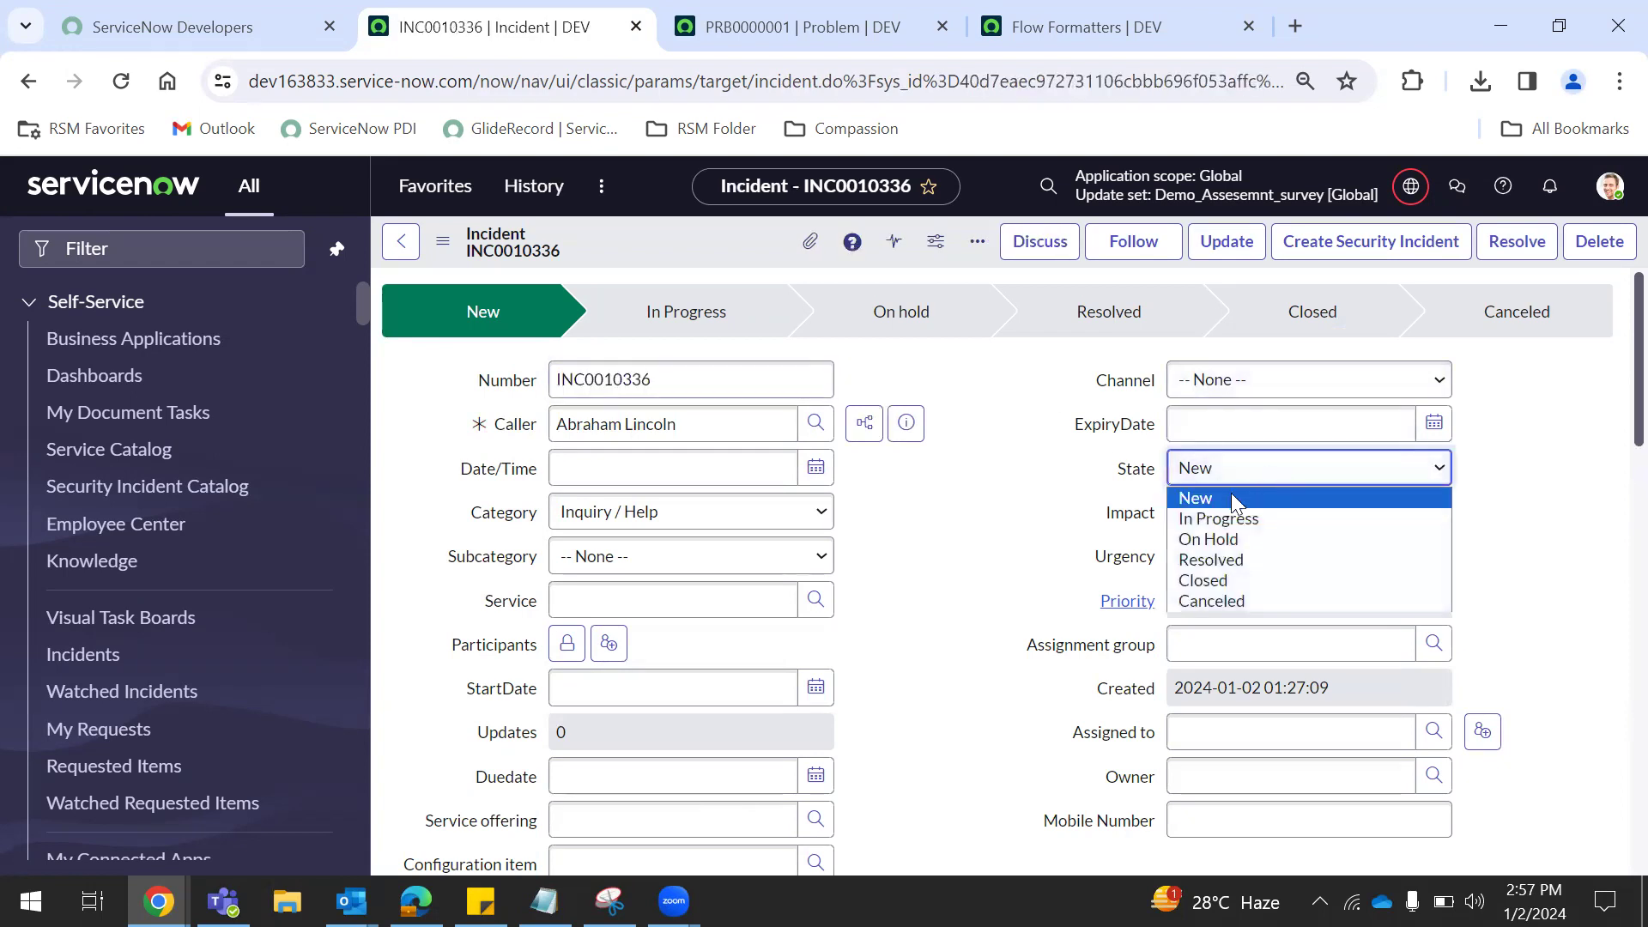
{"action": "left_click", "coordinate": [1219, 518]}
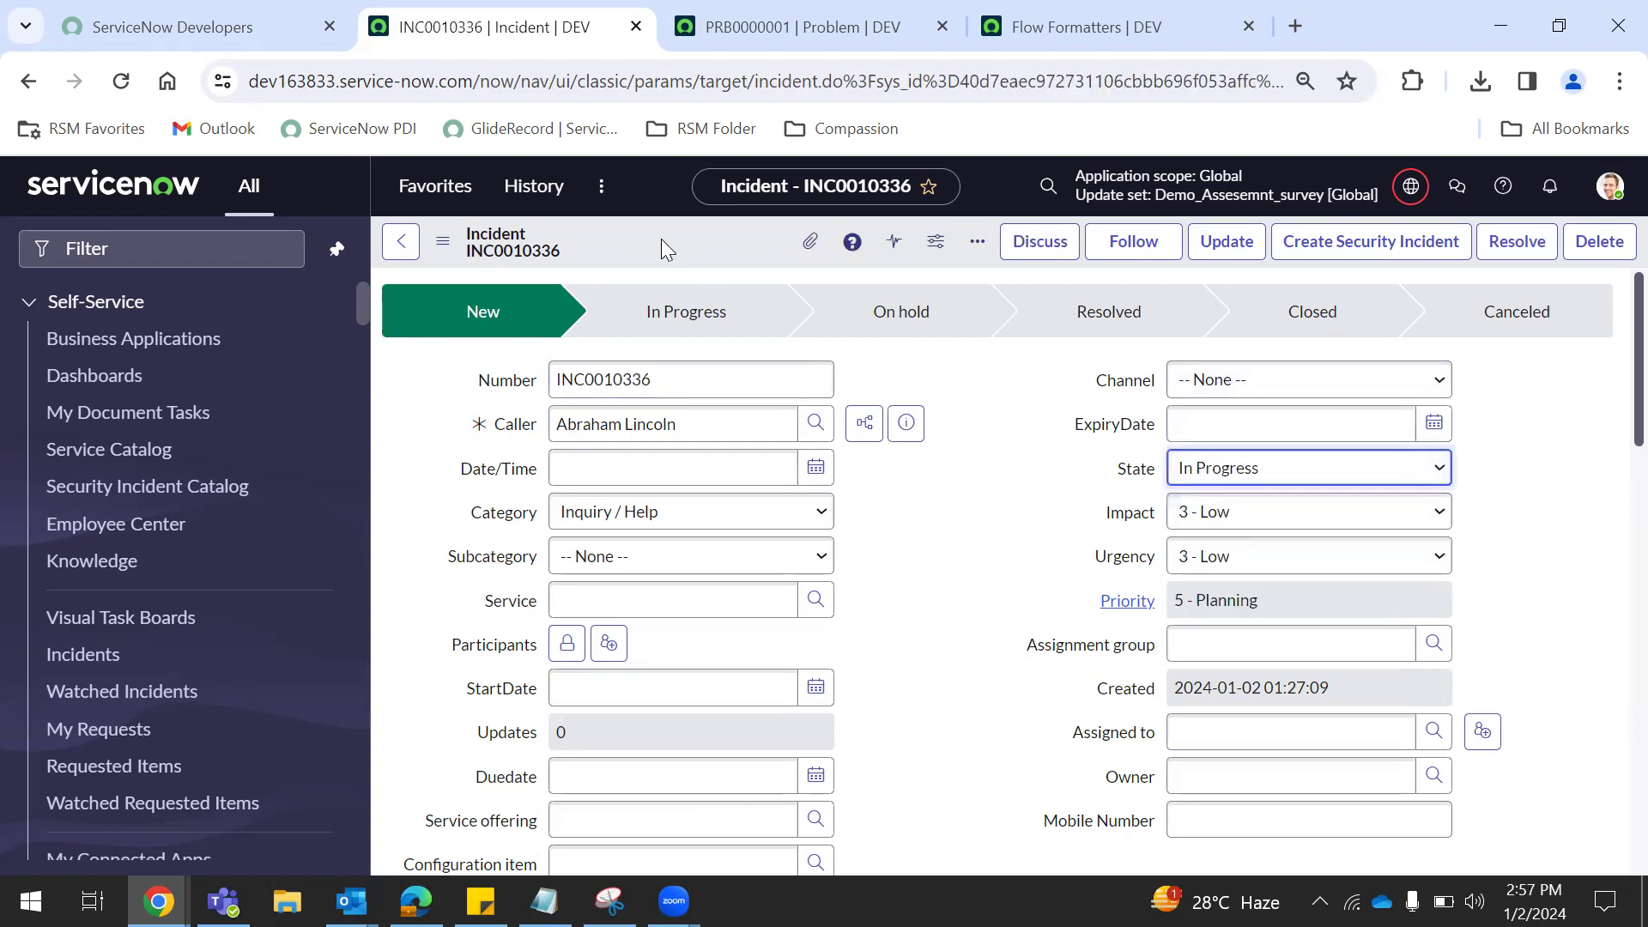
{"action": "right_click", "coordinate": [703, 247]}
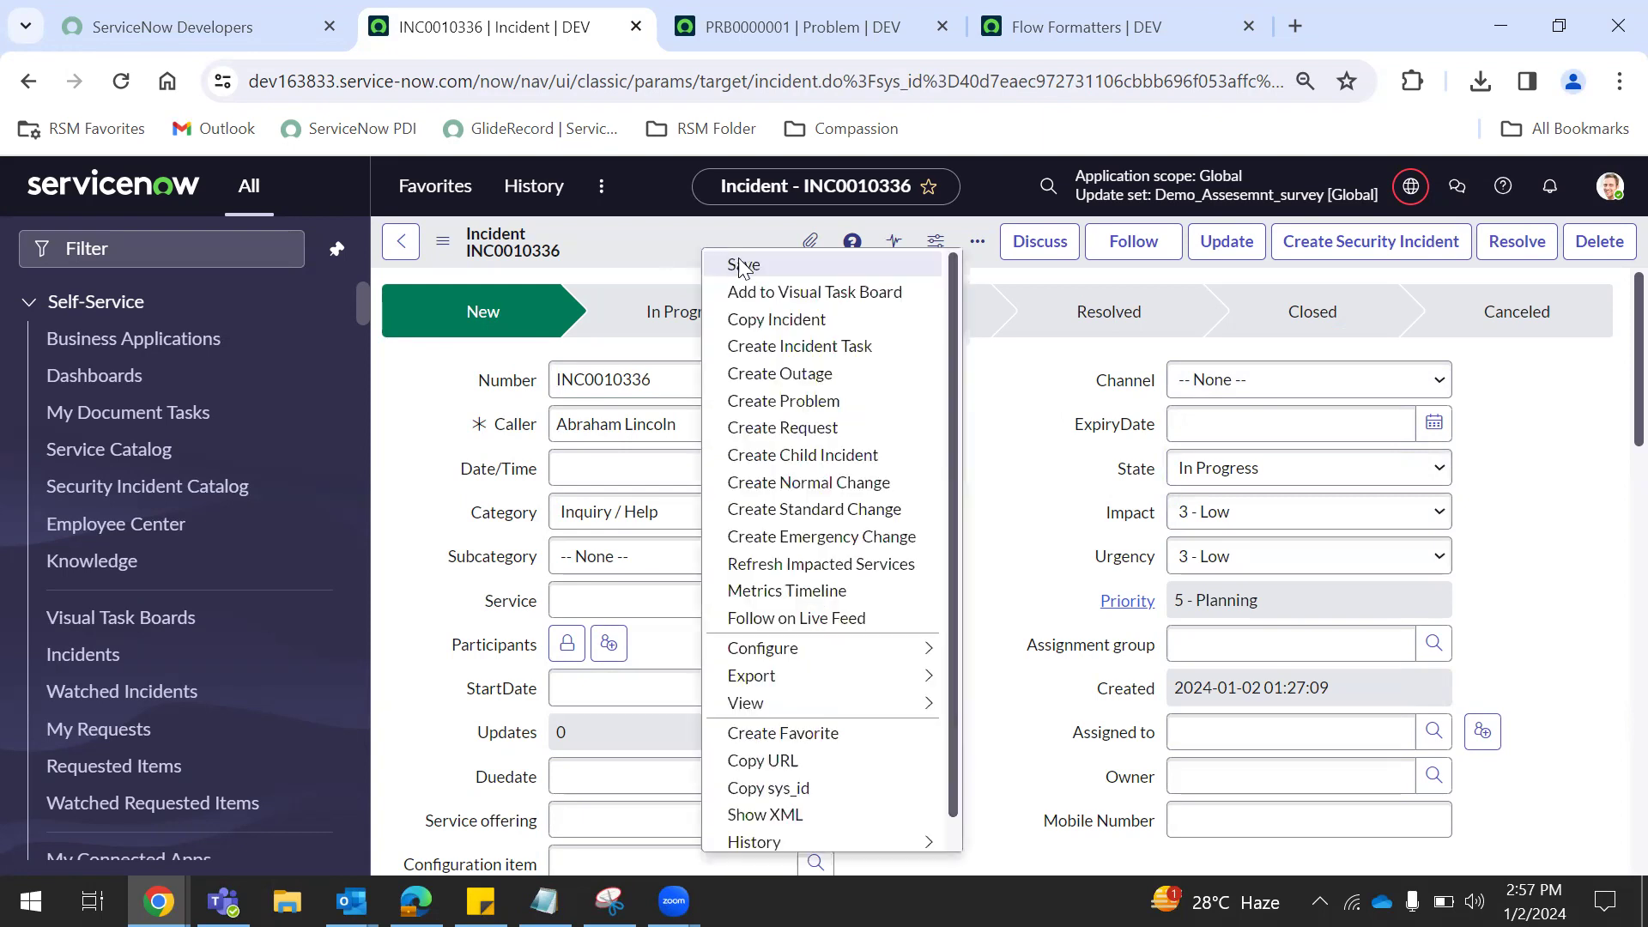
{"action": "left_click", "coordinate": [743, 267]}
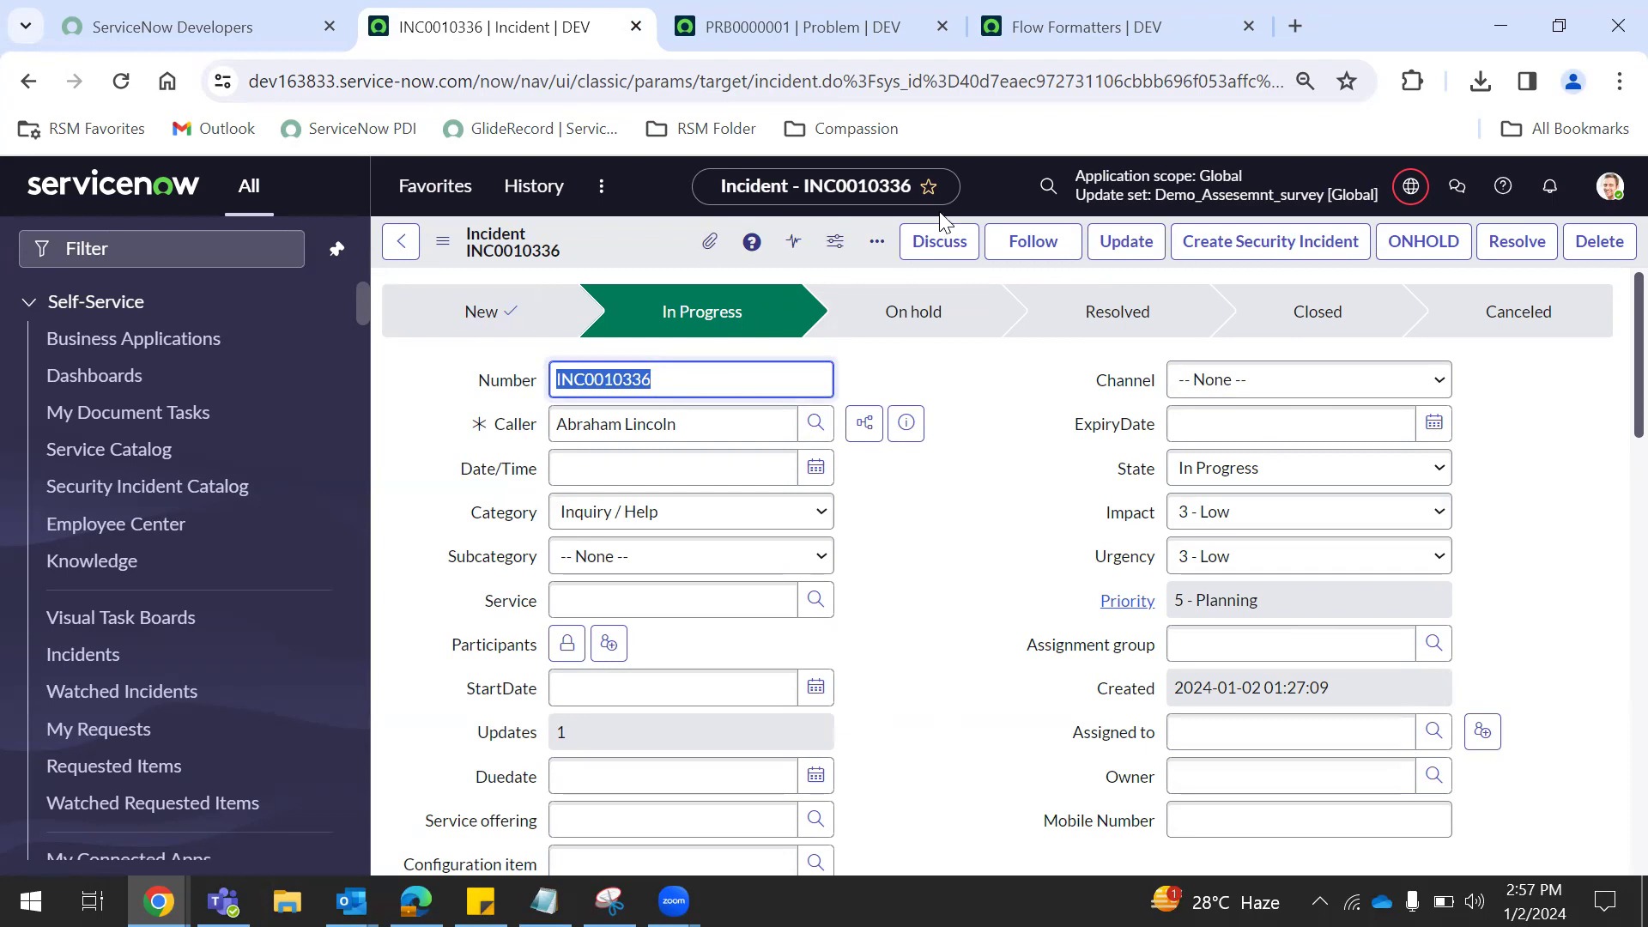
Step: Filter the Flow Formatters list to tables containing "inciden" and open the New record for the Incident table
{"action": "left_click", "coordinate": [1124, 29]}
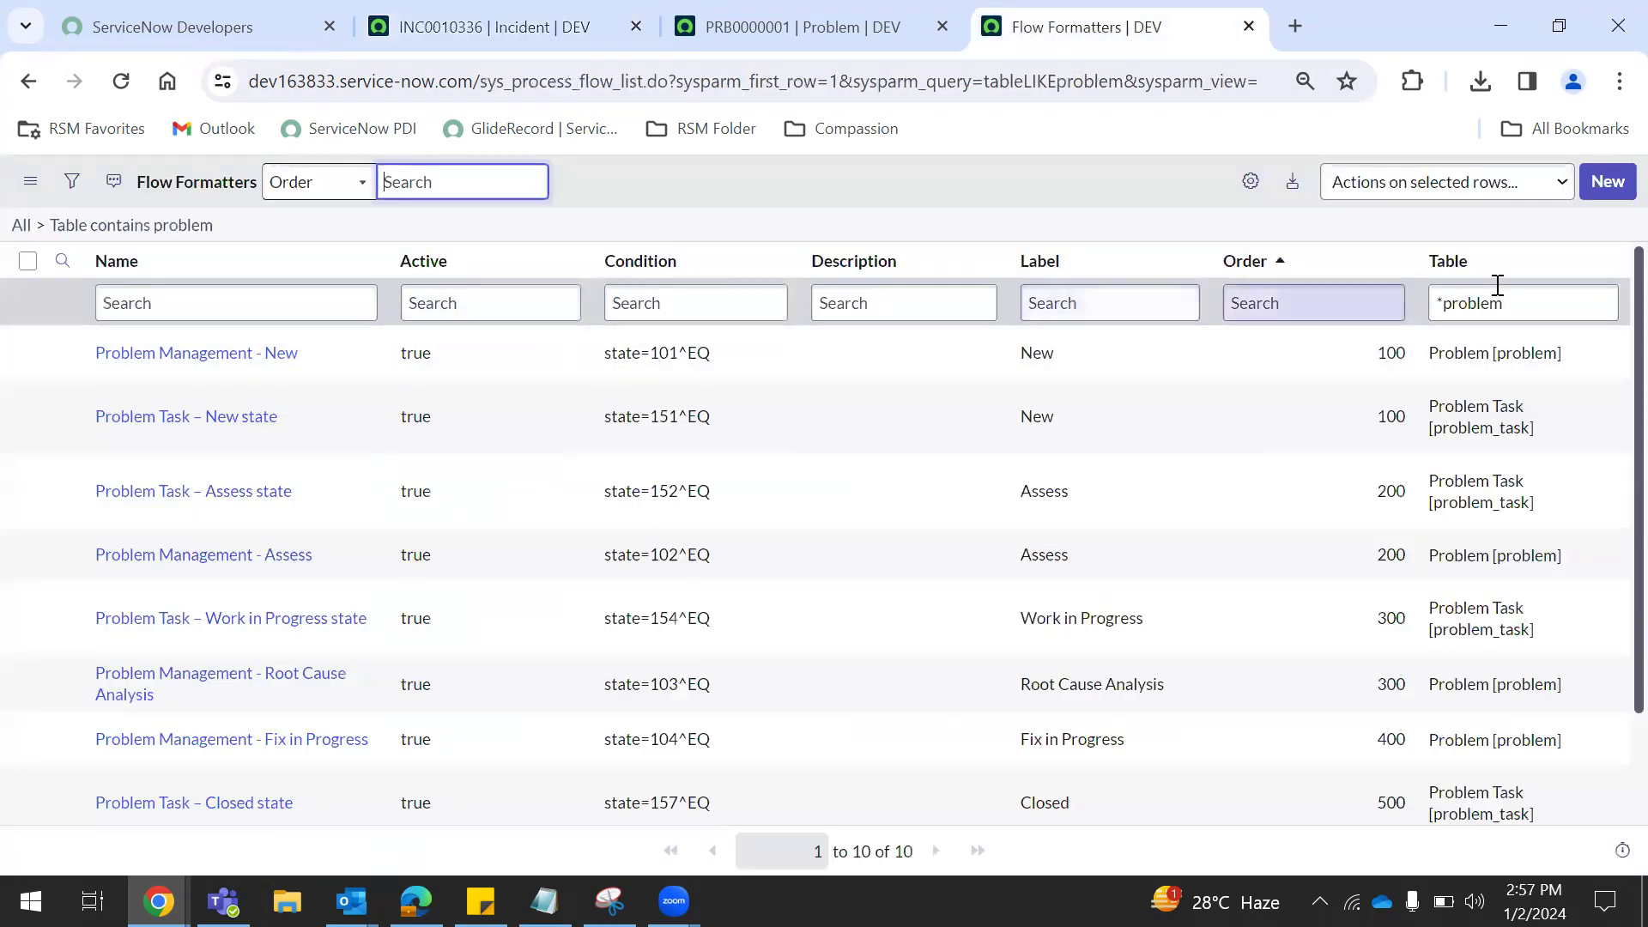
{"action": "left_click_drag", "start_coordinate": [1529, 305], "coordinate": [1475, 311]}
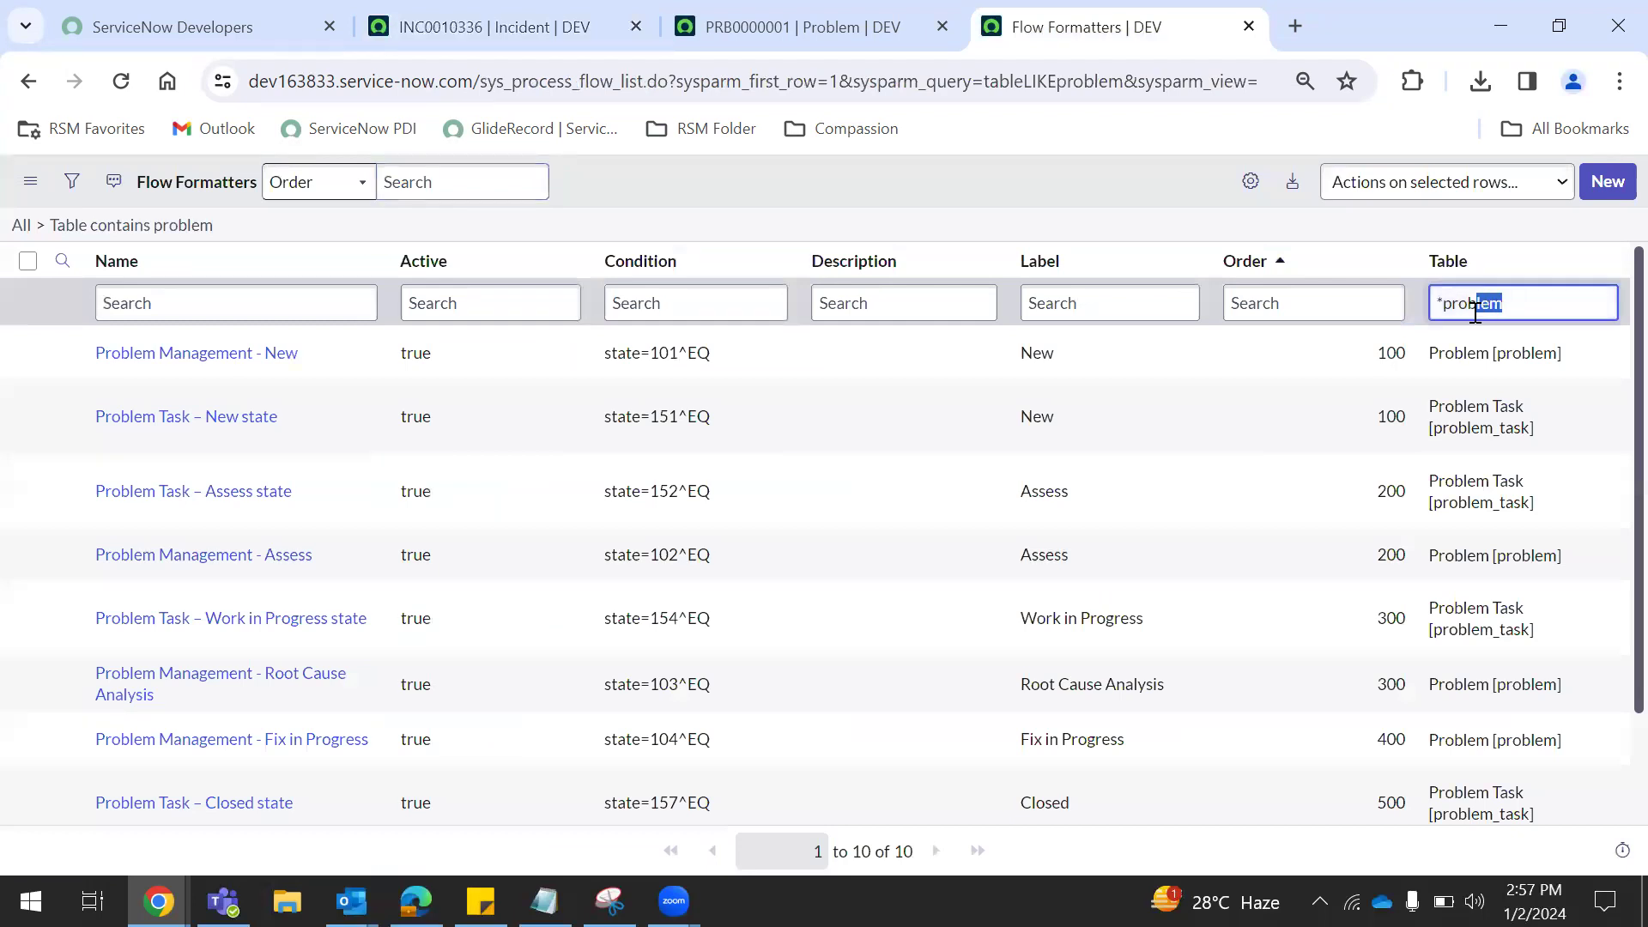
{"action": "key", "text": "BackSpace"}
{"action": "key", "text": "BackSpace"}
{"action": "key", "text": "BackSpace"}
{"action": "type", "text": "inciden"}
{"action": "key", "text": "Return"}
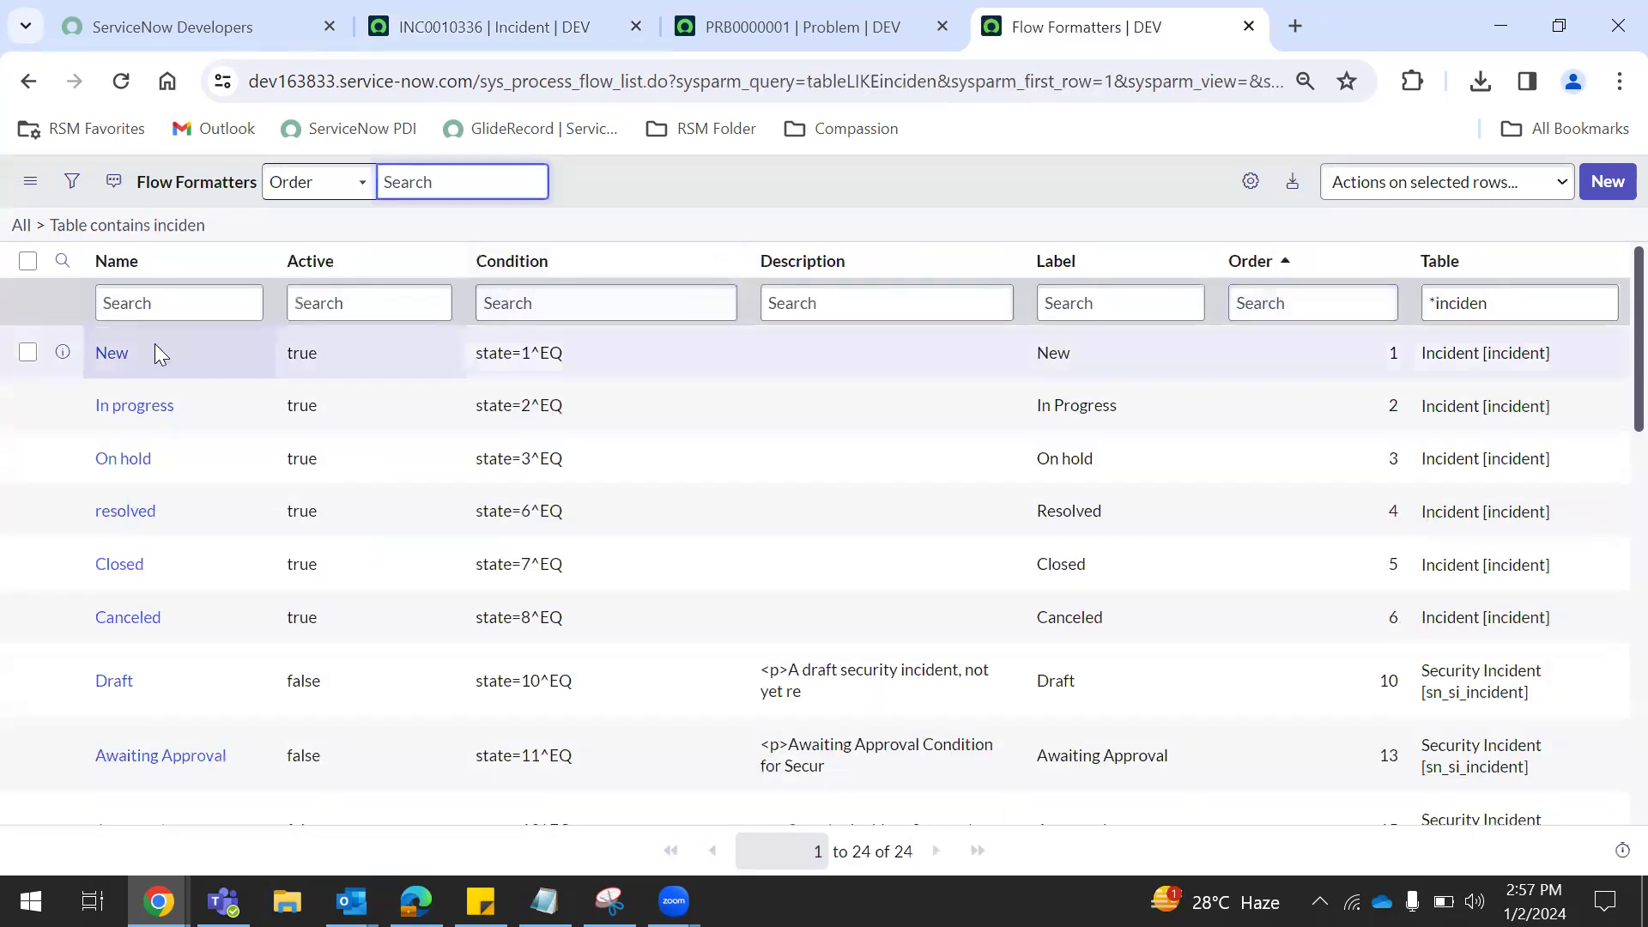
{"action": "left_click", "coordinate": [107, 363]}
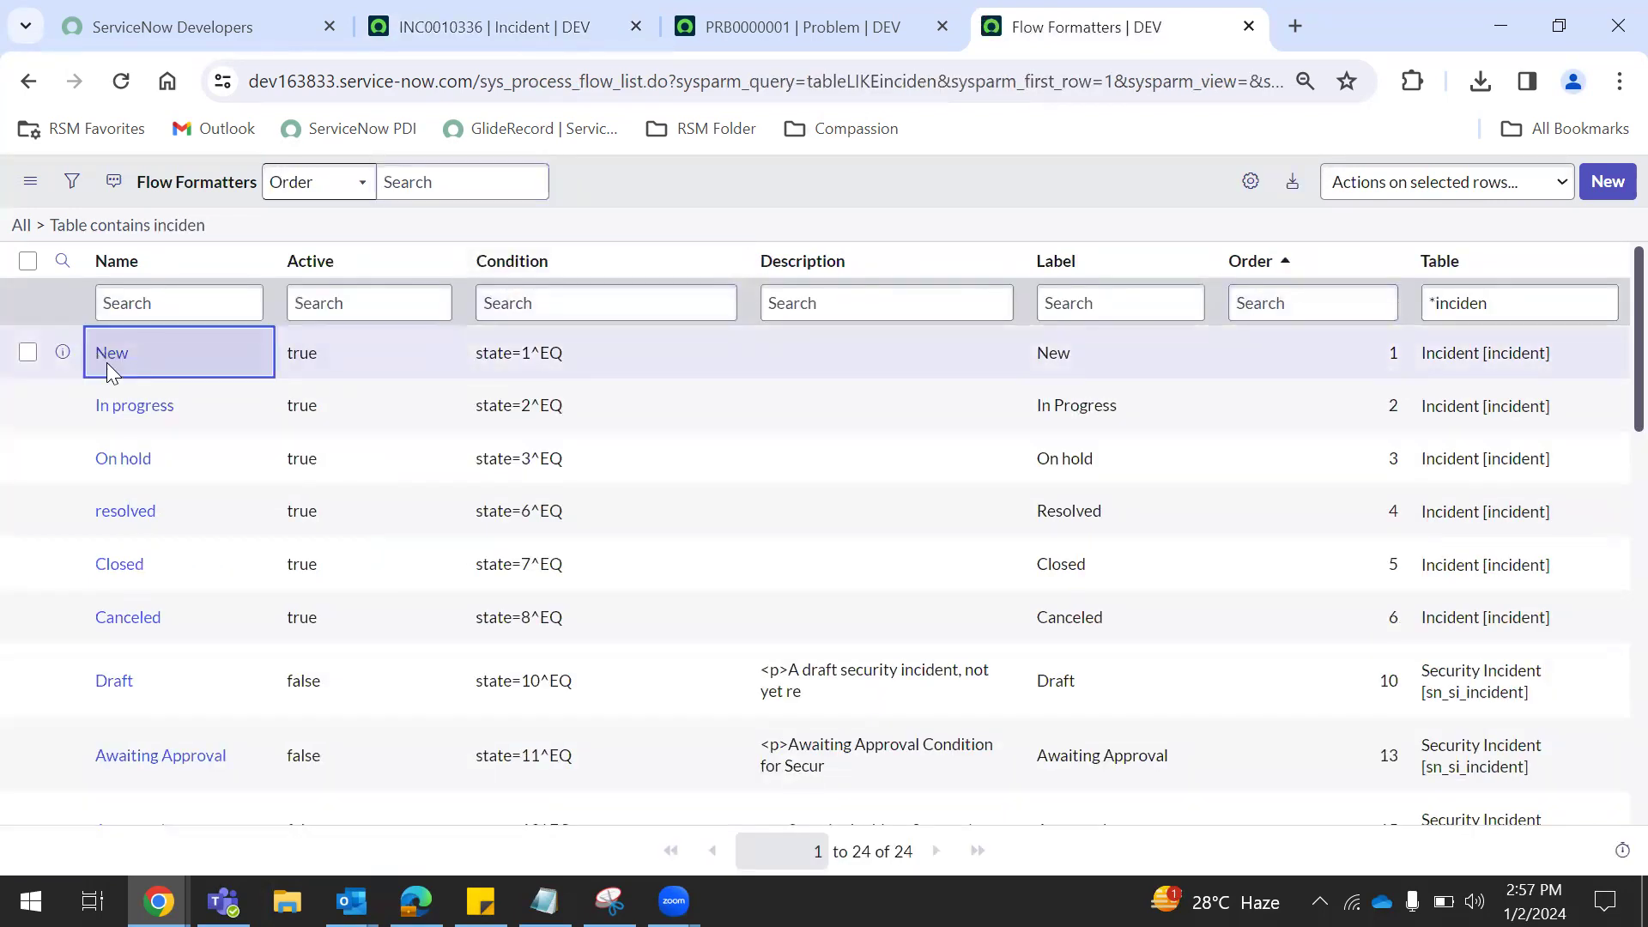
{"action": "left_click", "coordinate": [109, 361]}
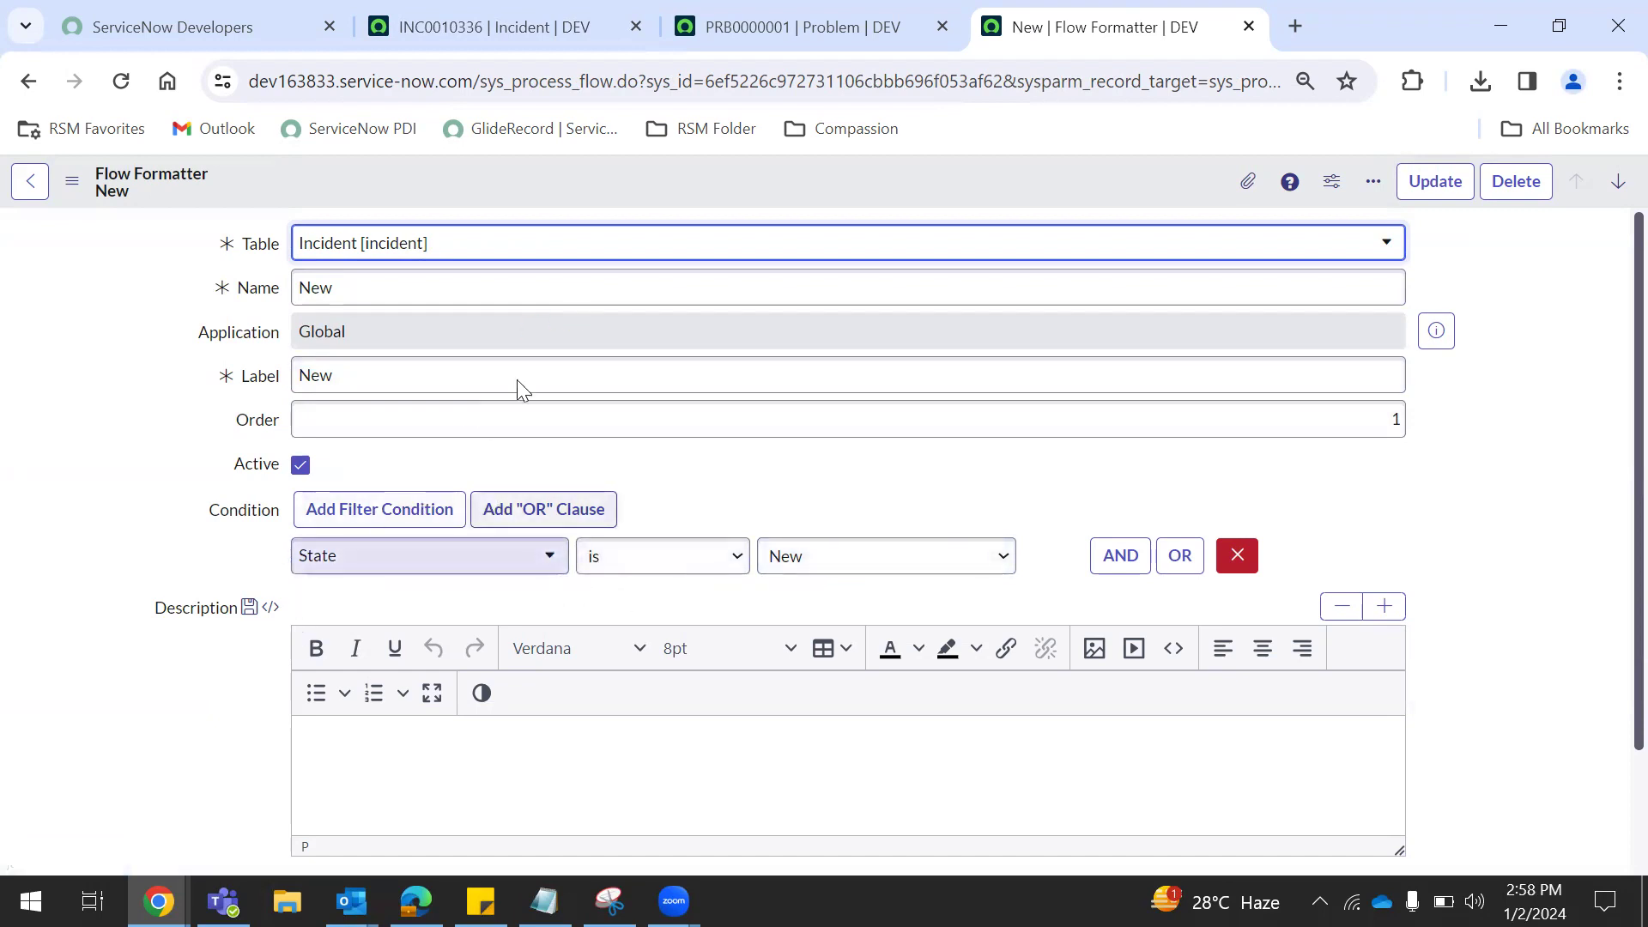
Step: Return to the saved incident, set its State to On Hold with on hold reason Awaiting Evidence, and save it
{"action": "left_click", "coordinate": [744, 26]}
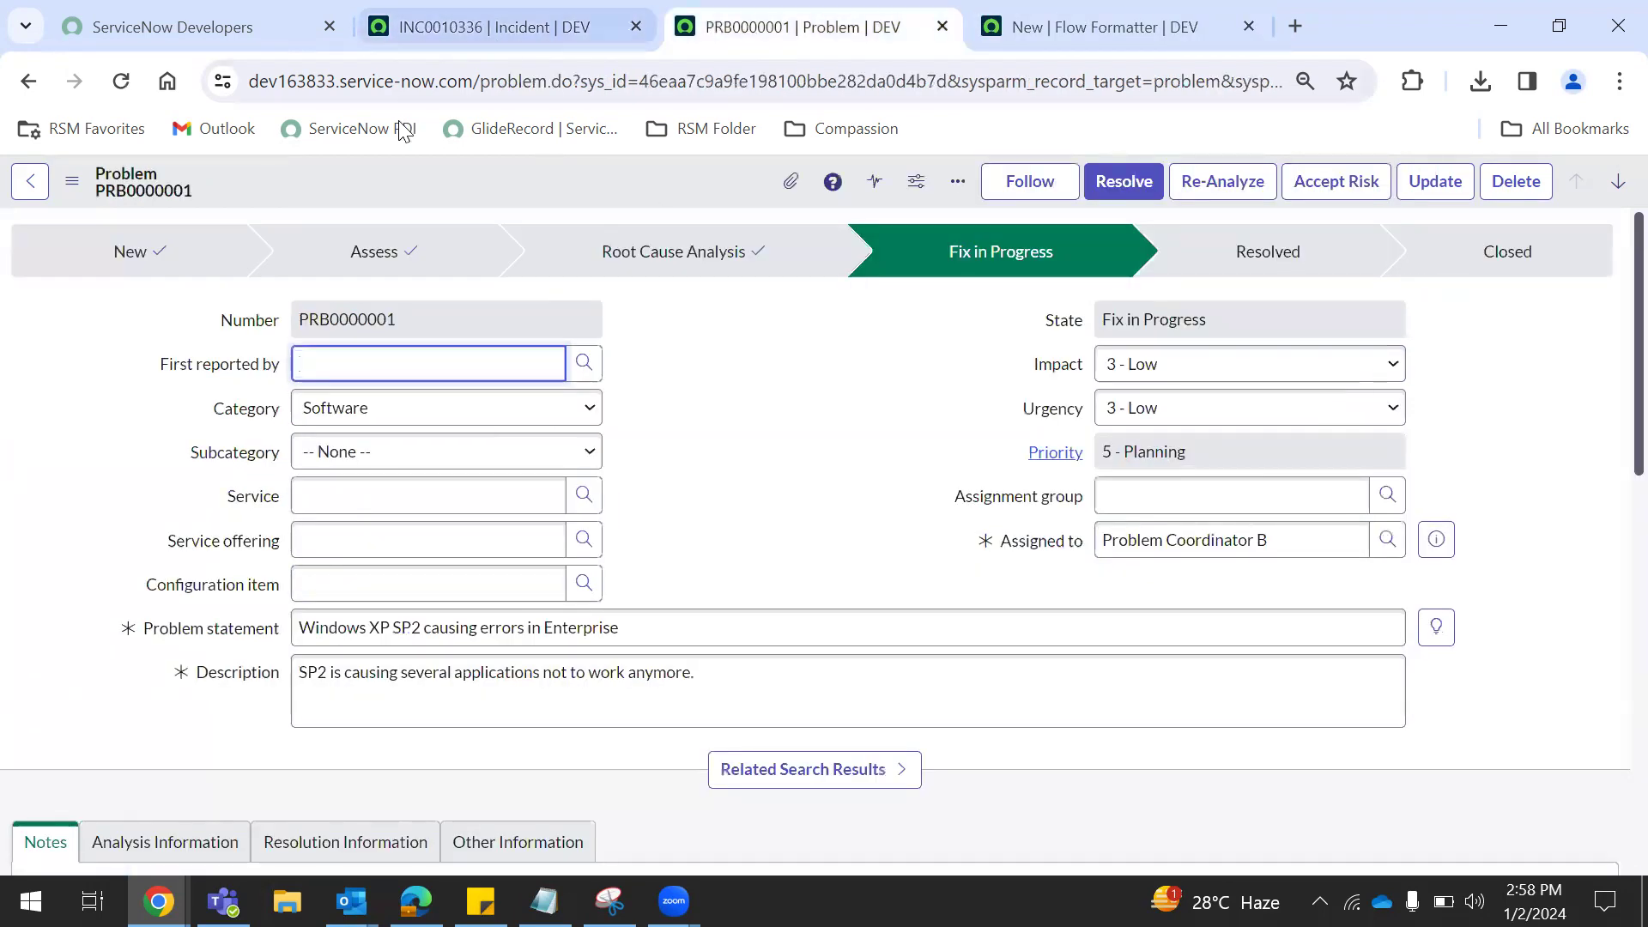
{"action": "left_click", "coordinate": [396, 31]}
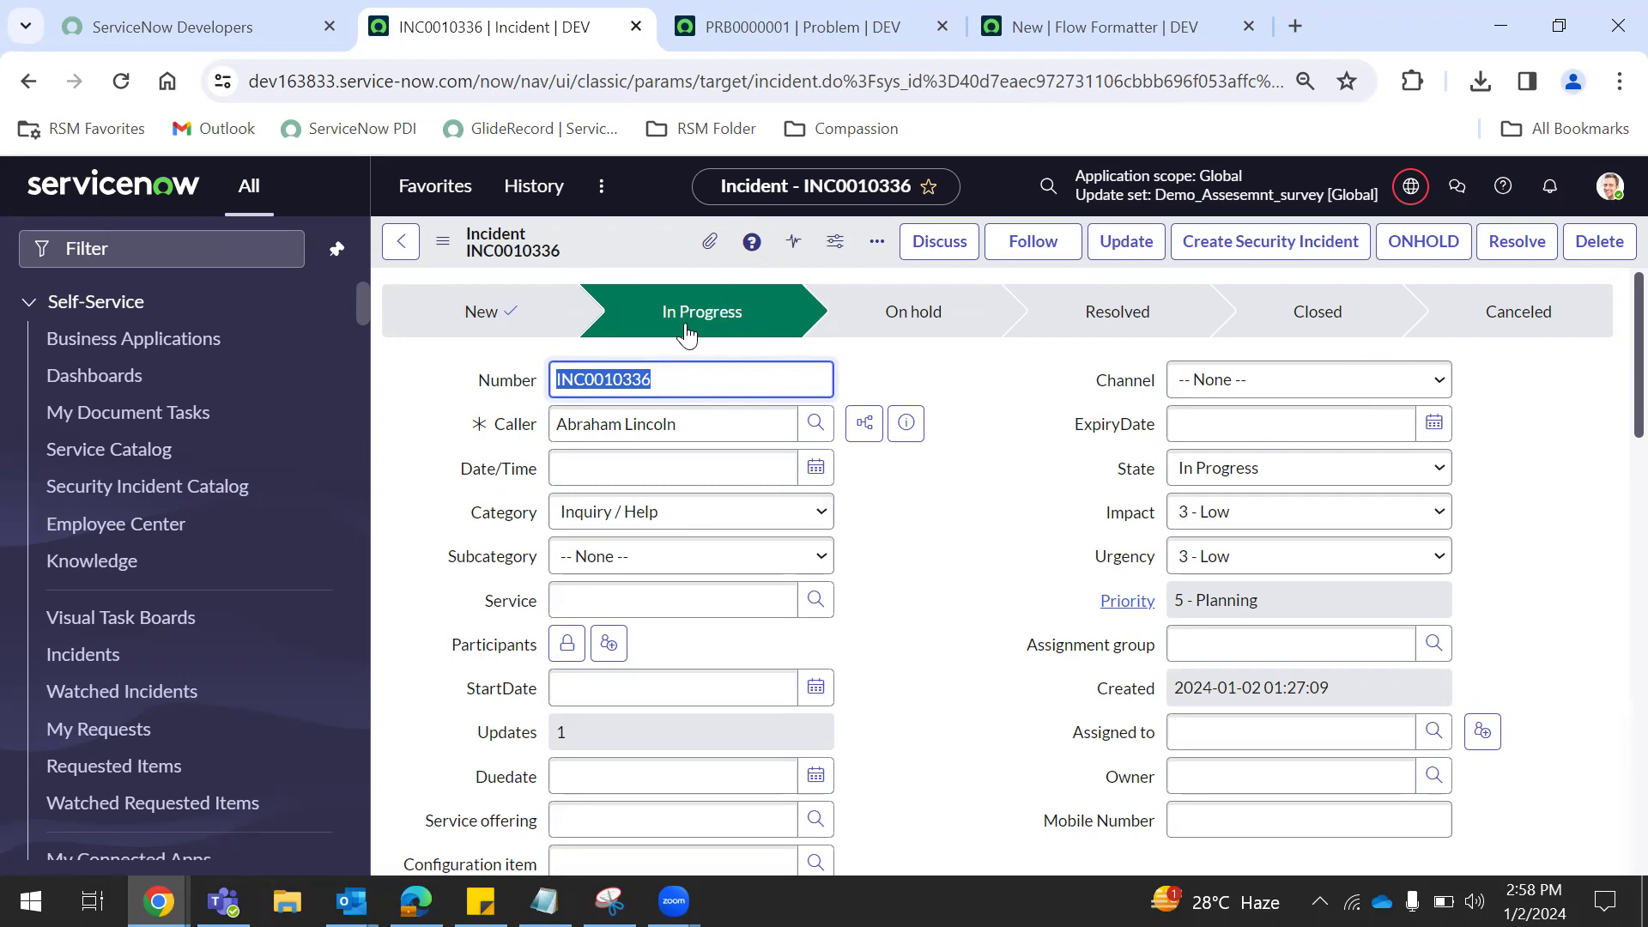
{"action": "left_click", "coordinate": [1248, 474]}
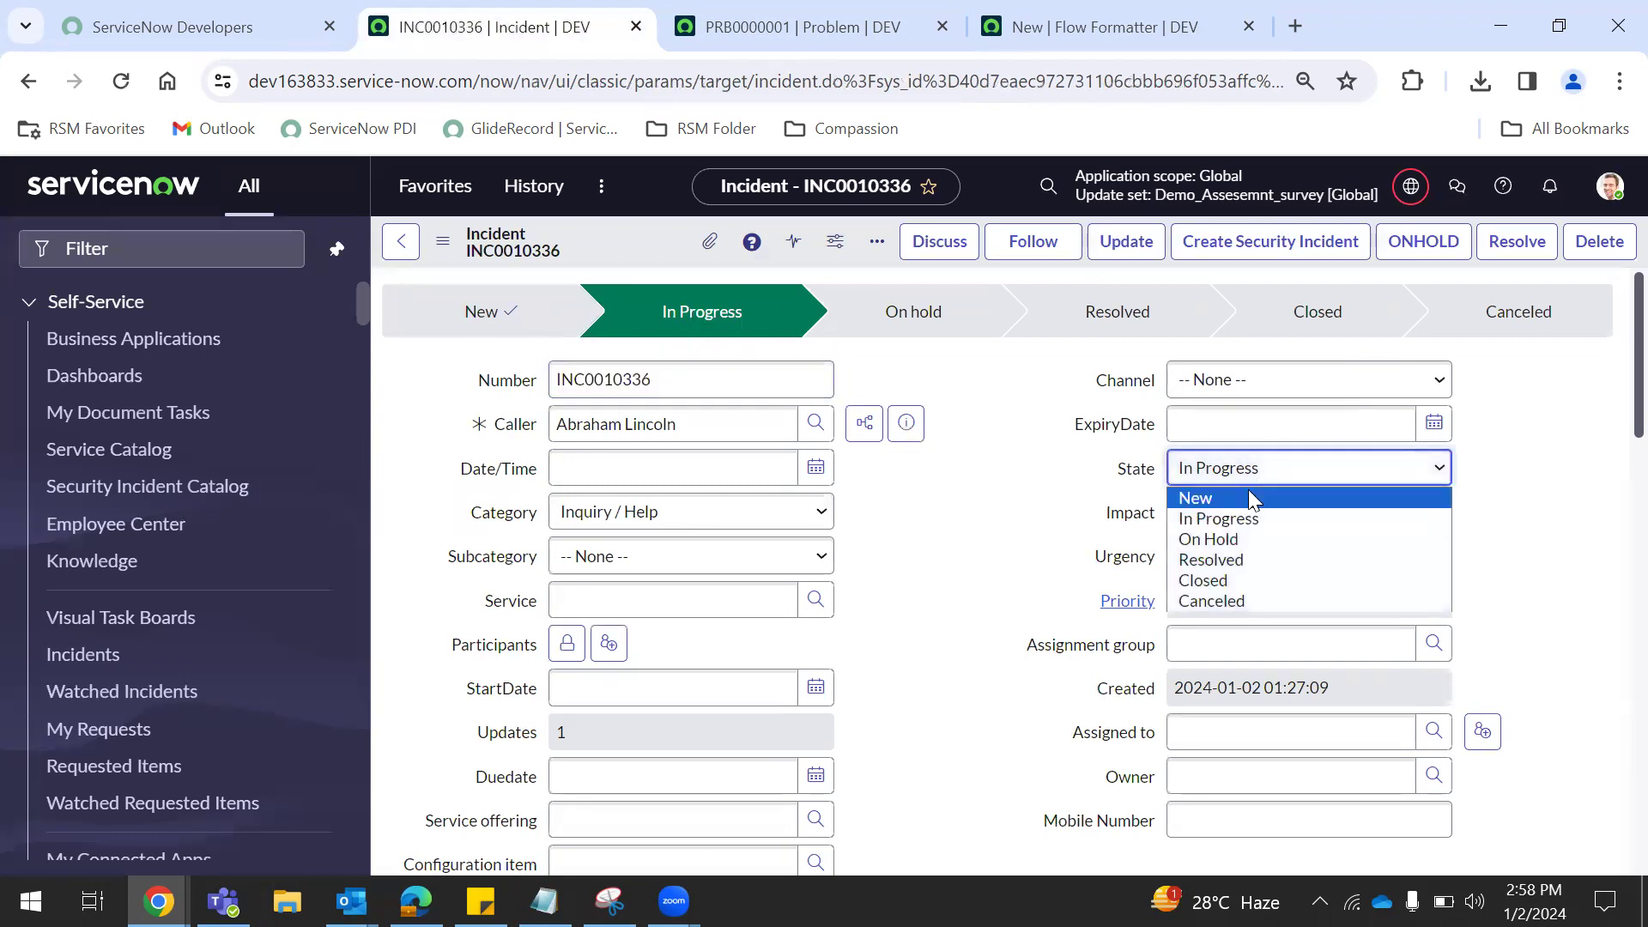
{"action": "left_click", "coordinate": [1234, 540]}
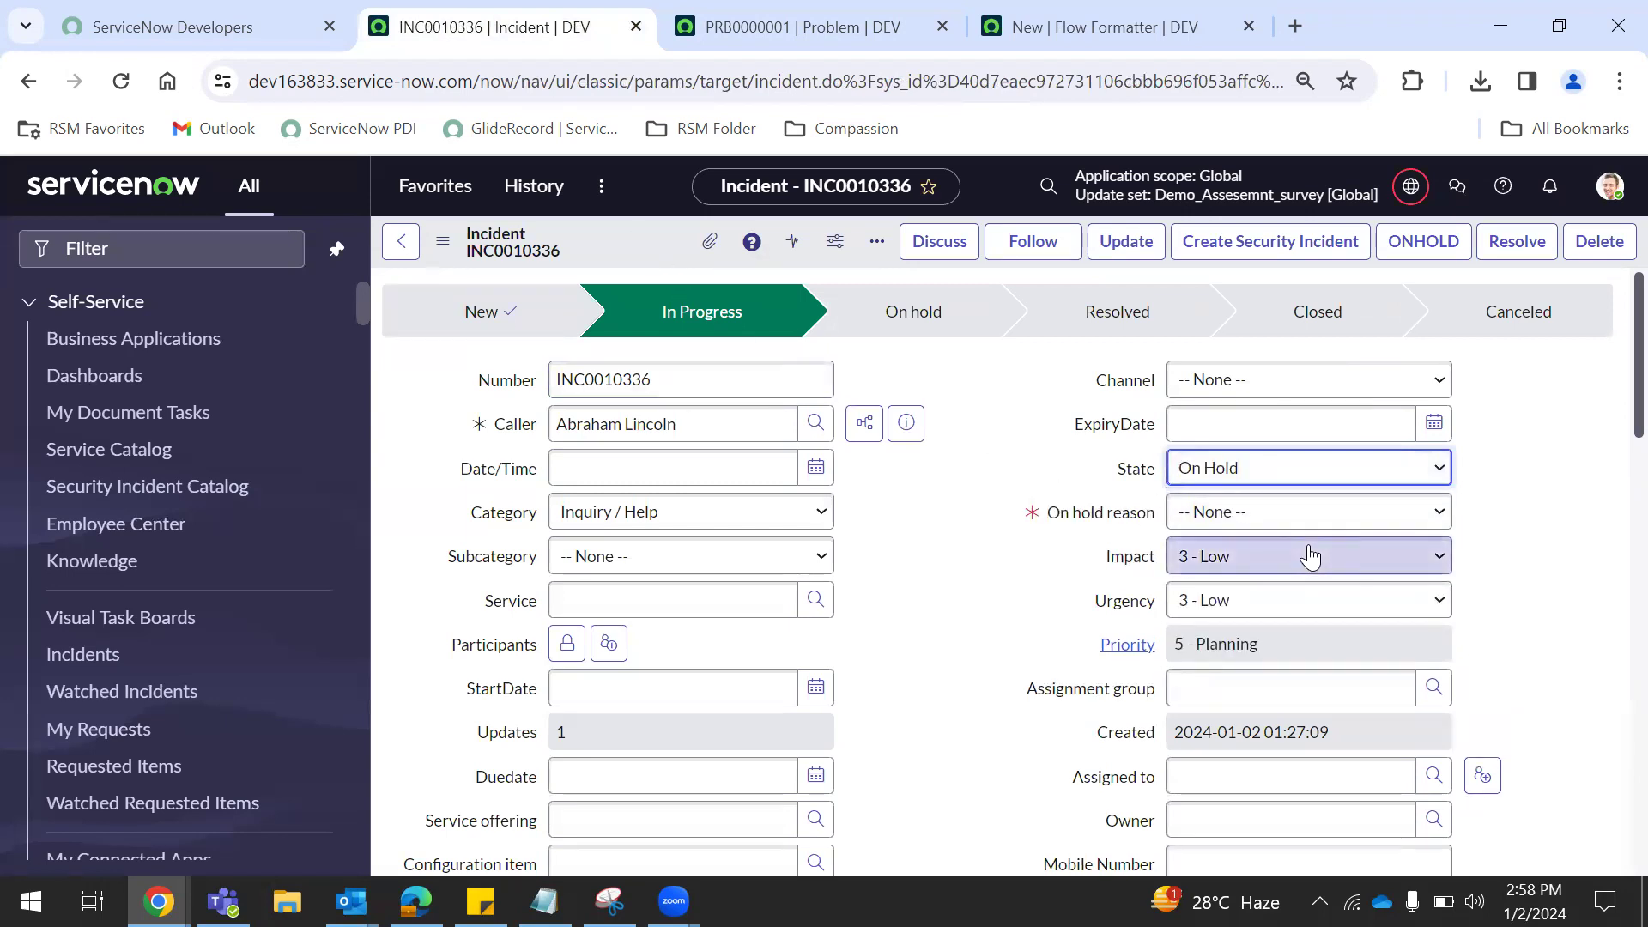
{"action": "left_click", "coordinate": [1302, 515]}
{"action": "left_click", "coordinate": [1244, 601]}
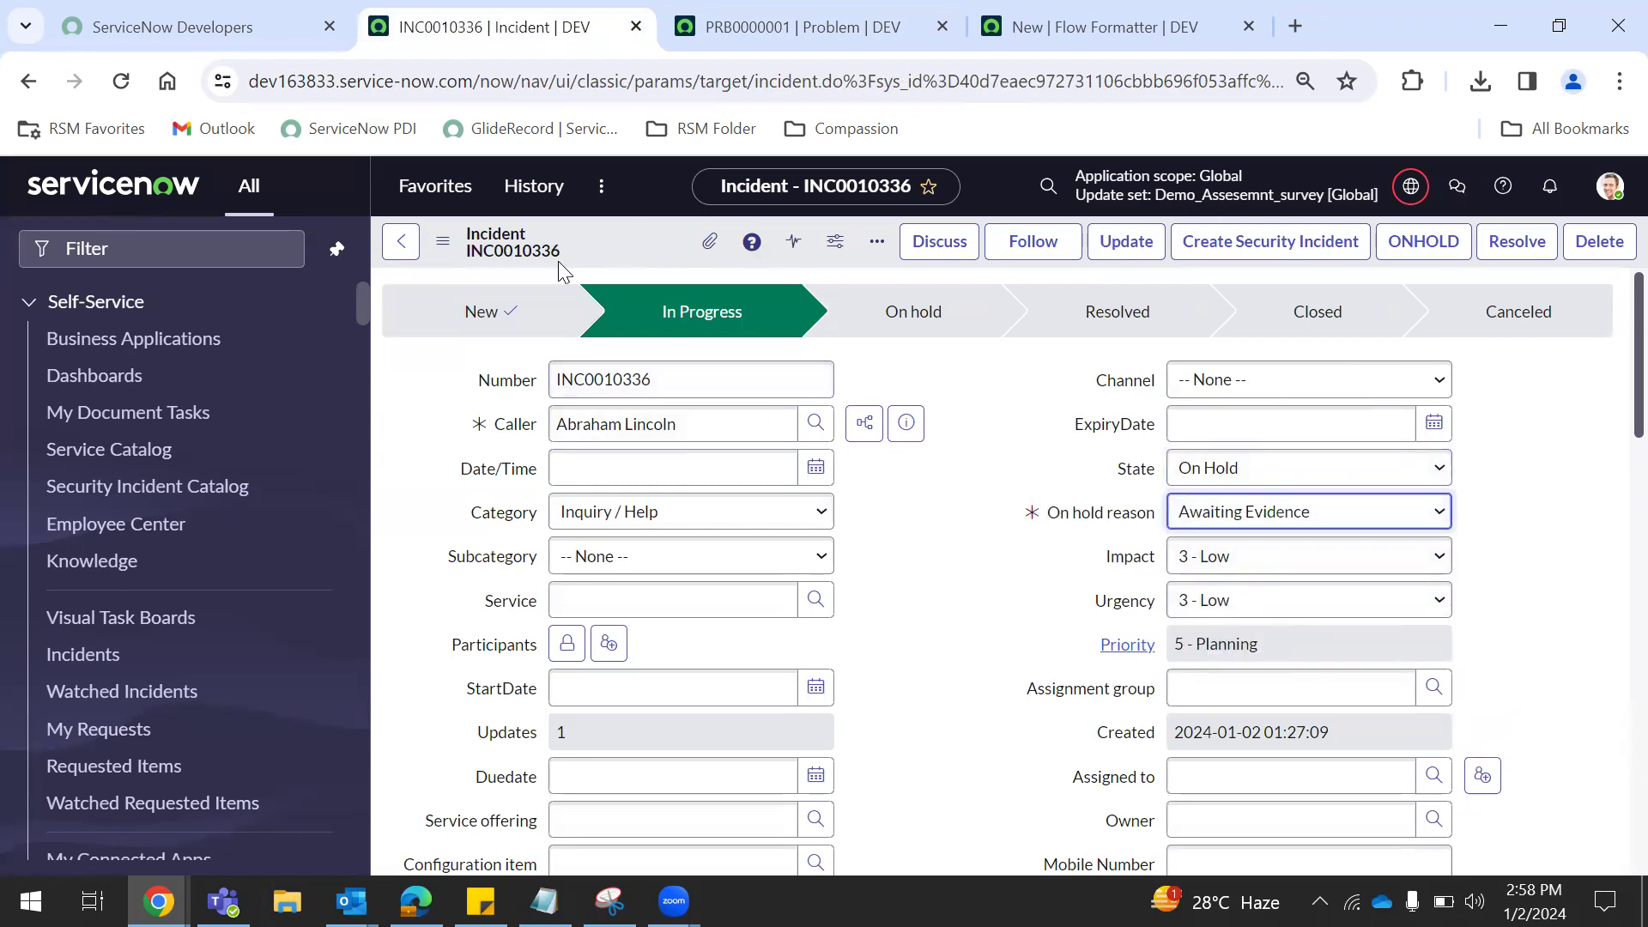
{"action": "right_click", "coordinate": [600, 234]}
{"action": "left_click", "coordinate": [663, 252]}
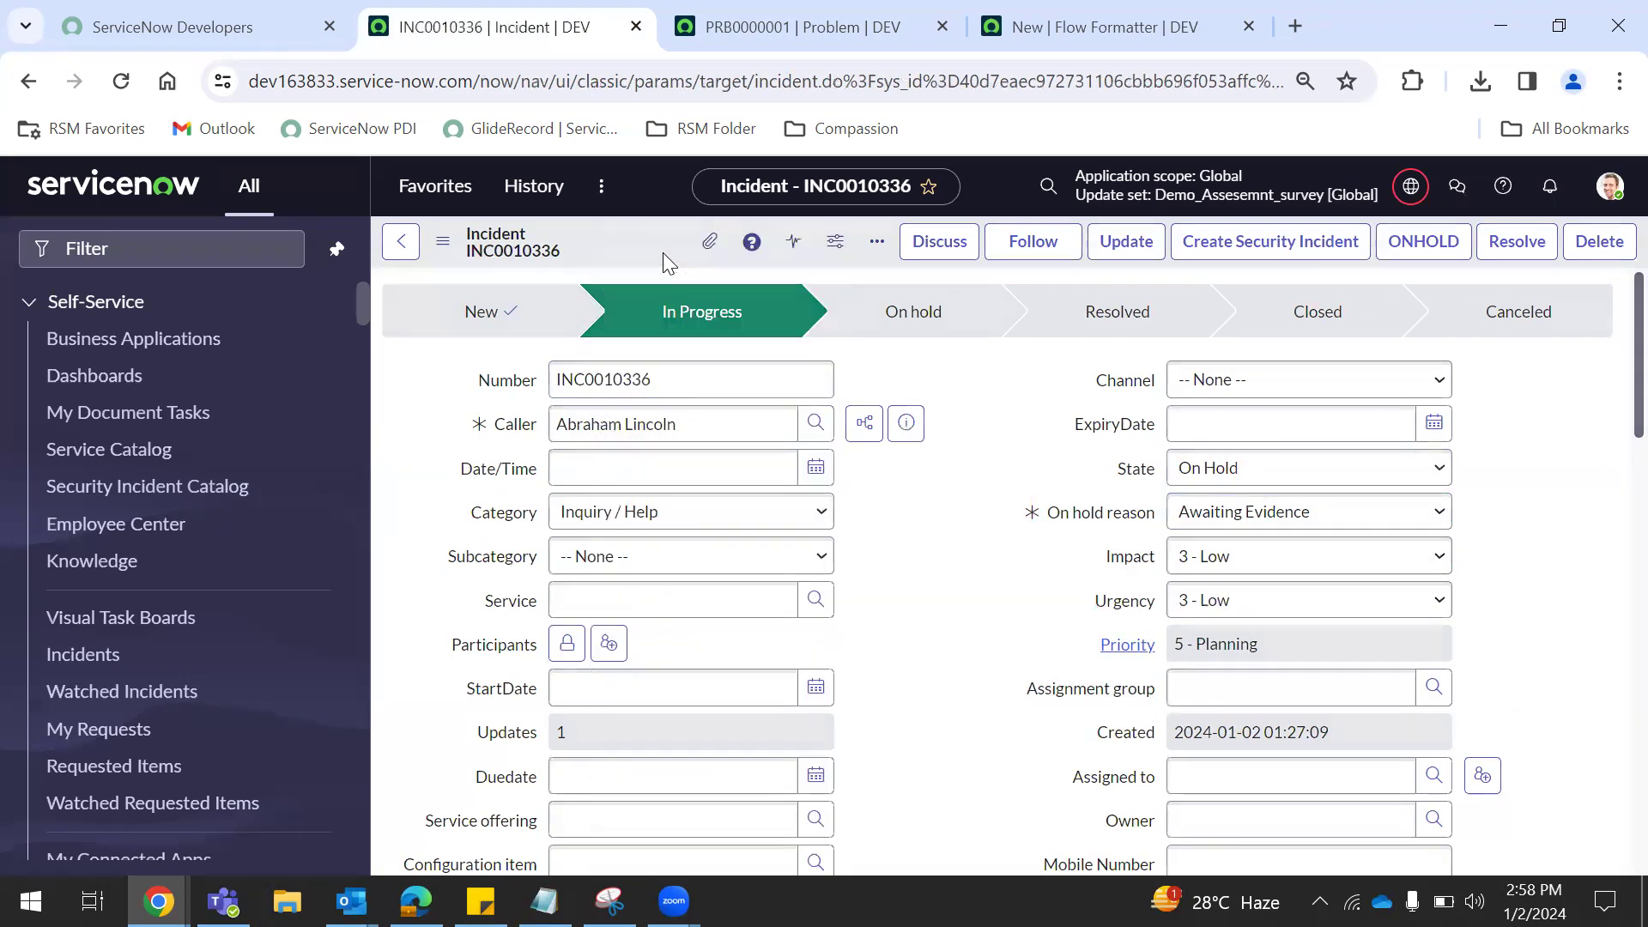